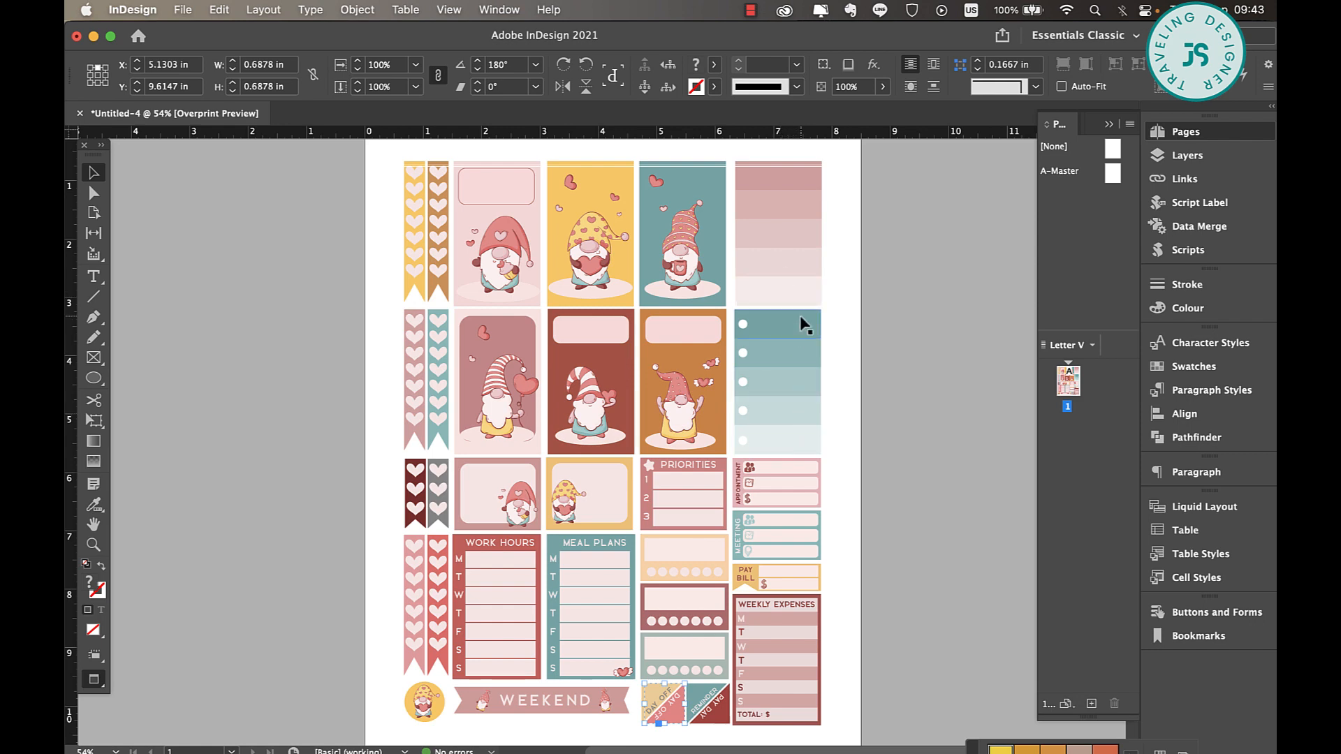
Examine the layout and details of the finished planner sticker sheet on page 1
scroll(806, 375, "up", 5)
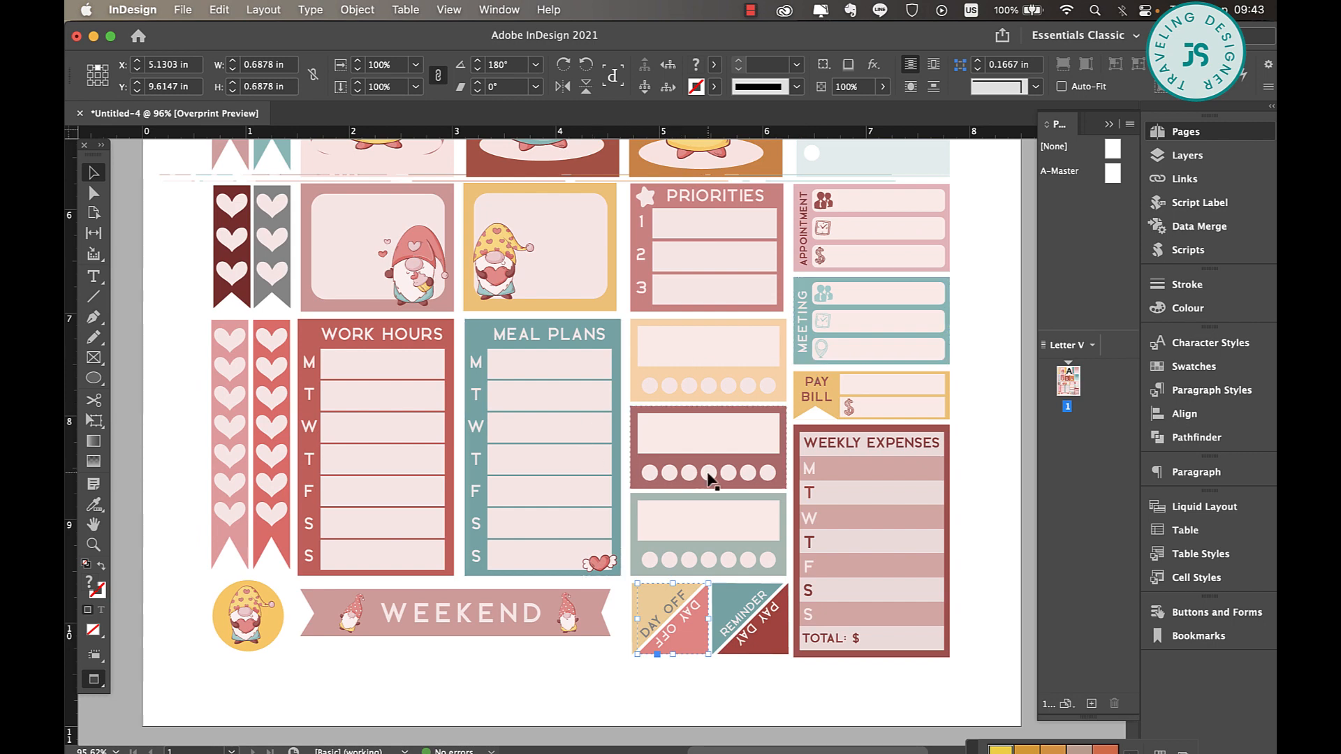
scroll(412, 576, "up", 3)
scroll(412, 577, "down", 3)
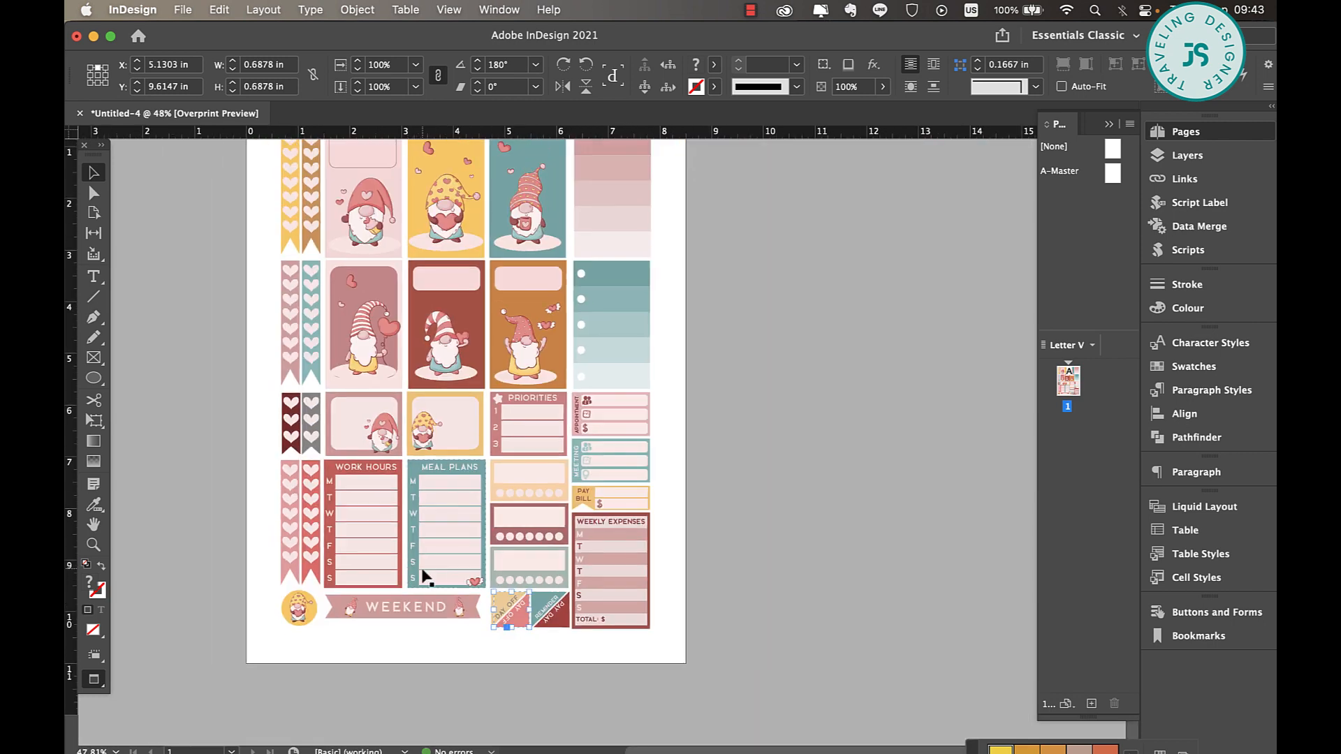
scroll(445, 569, "up", 2)
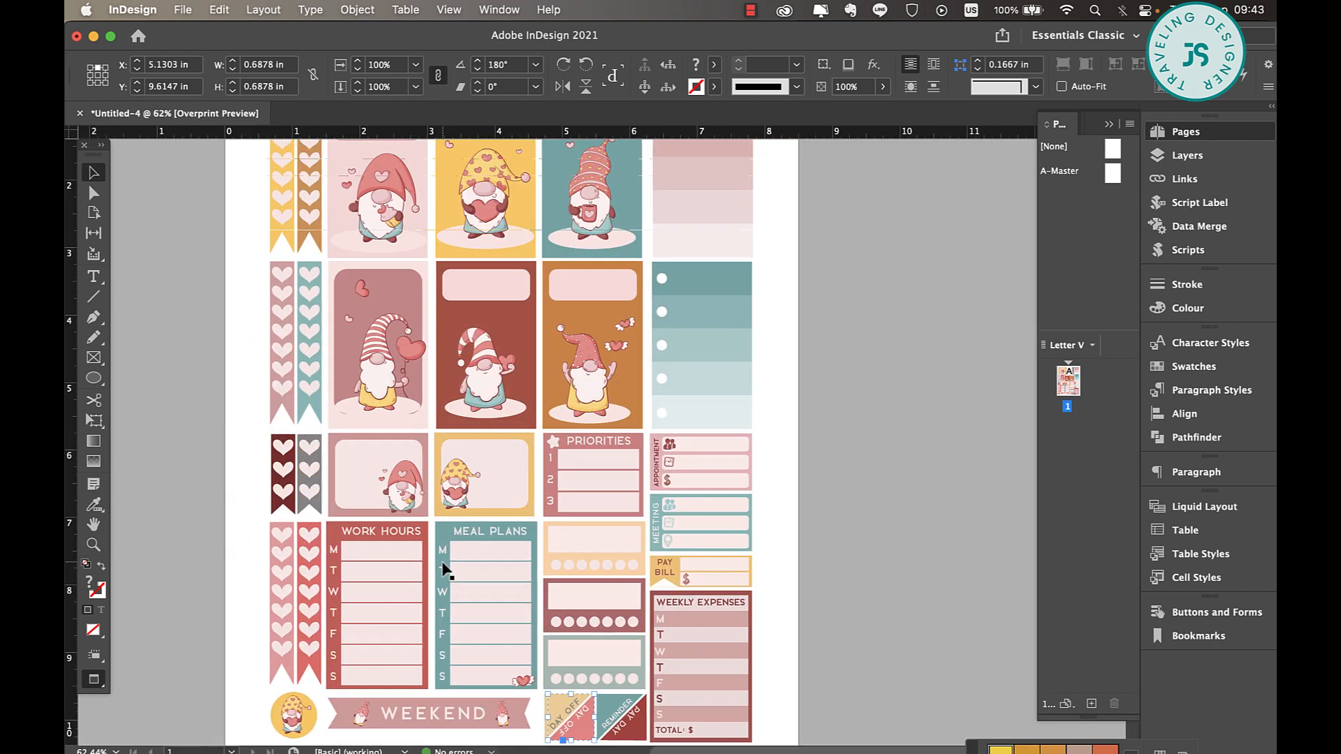
scroll(442, 563, "up", 1)
scroll(442, 563, "left", 1)
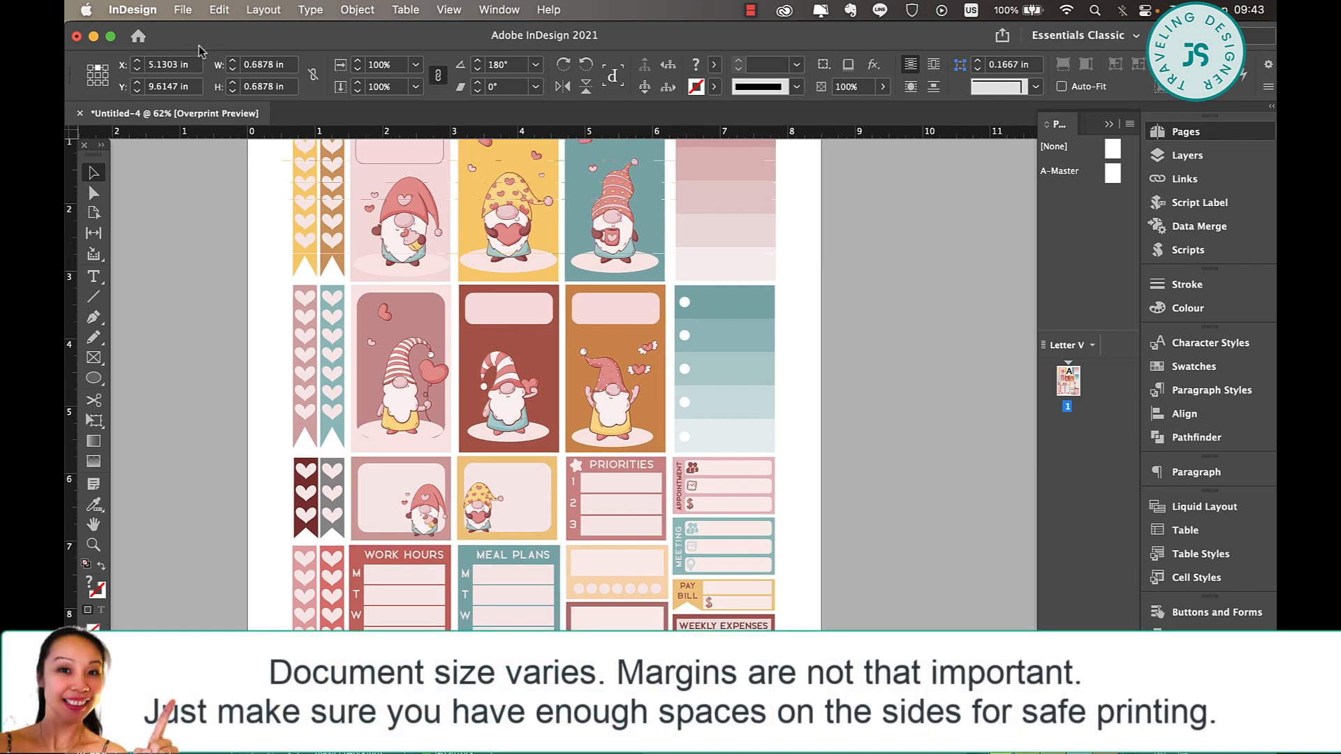
left_click(188, 13)
left_click(436, 42)
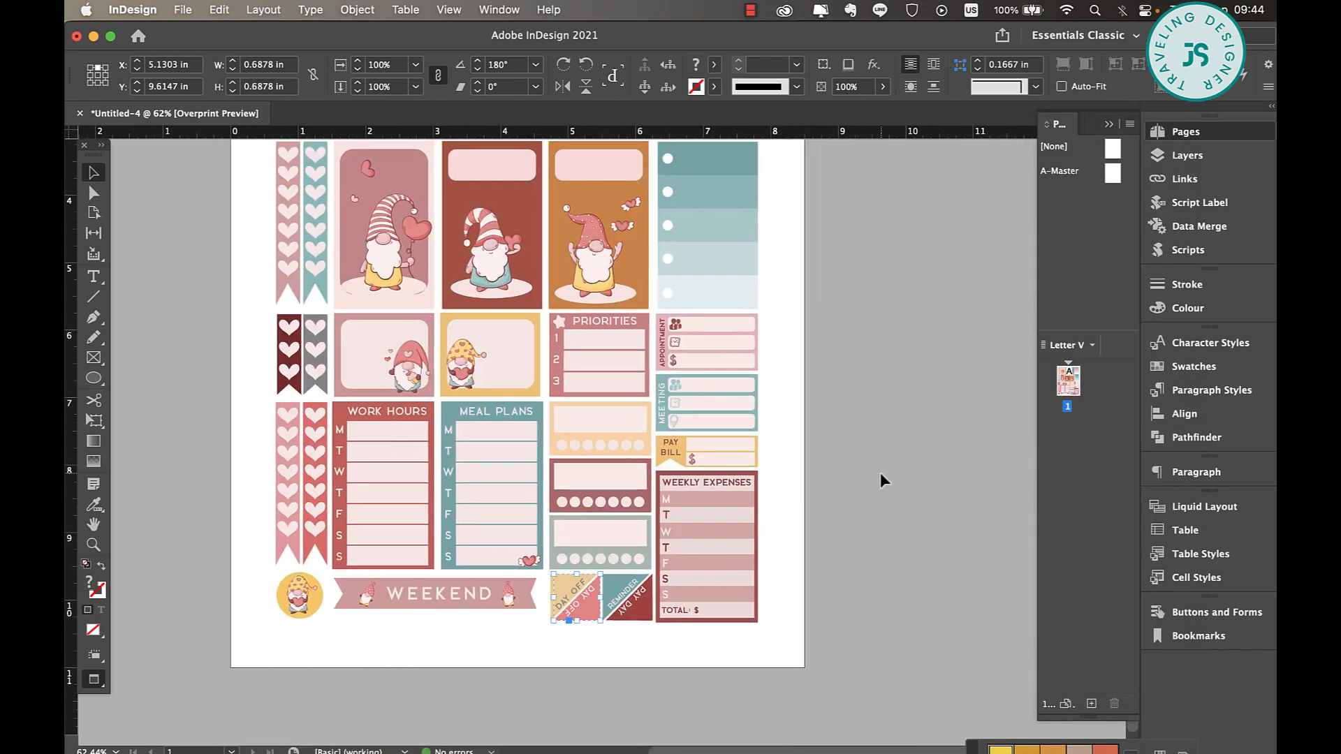
Add a blank second page to the document and display its margin guides
left_click(1092, 704)
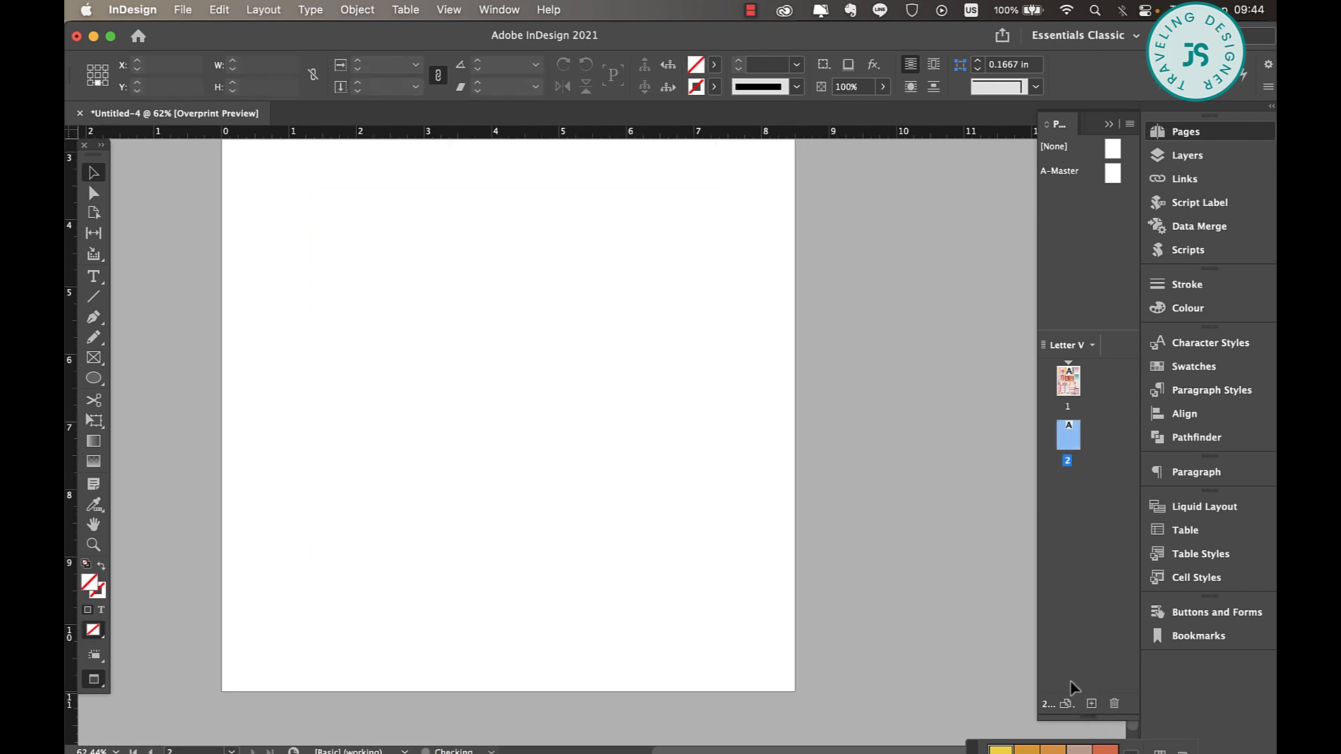
key("w")
scroll(646, 337, "left", 2)
scroll(647, 336, "up", 4)
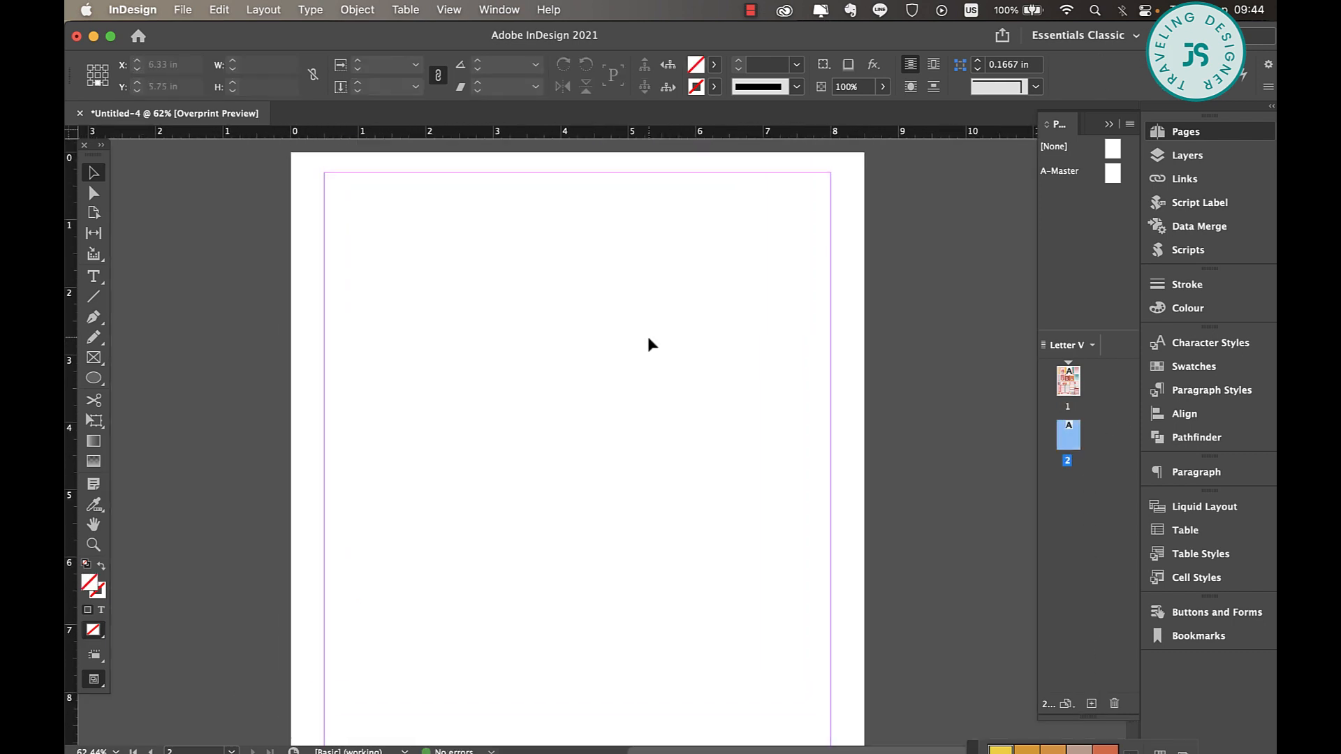
scroll(648, 338, "down", 1)
scroll(647, 337, "up", 1)
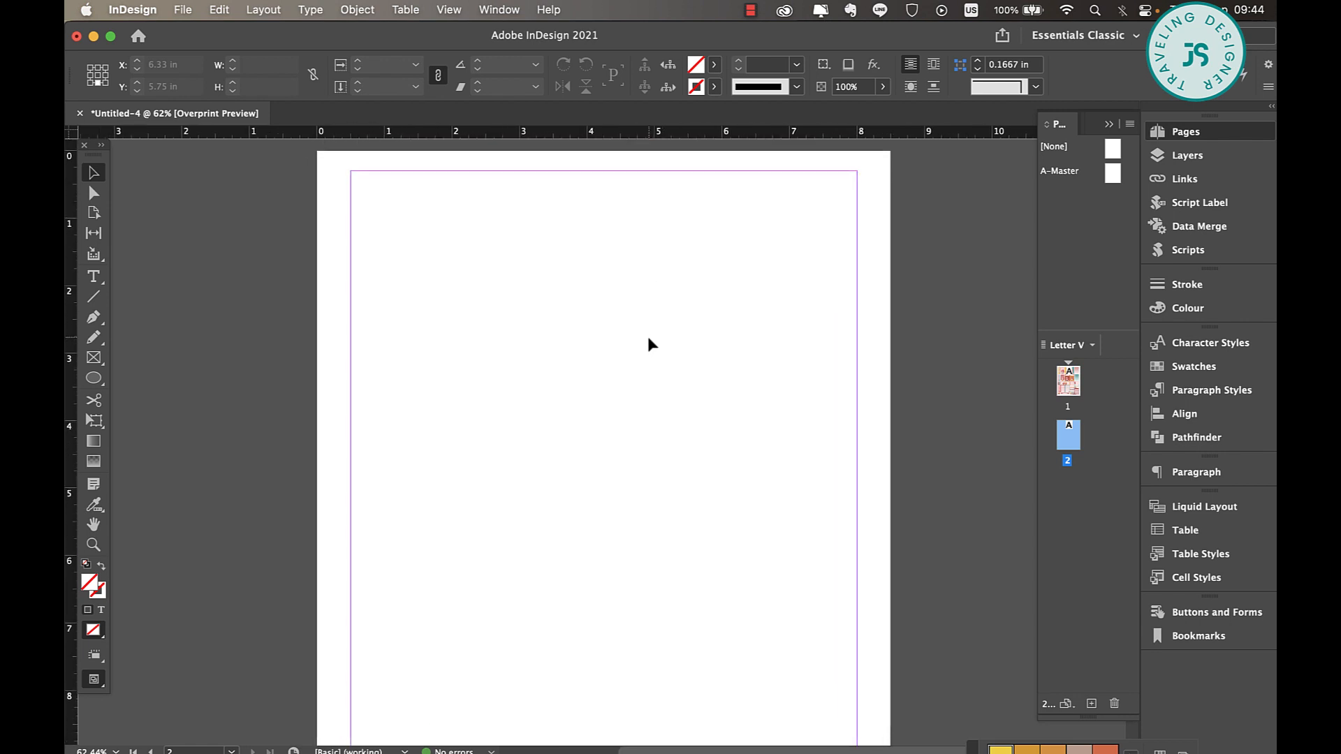
Create guides on page 2 with 4 columns and a 0.1875 in column gutter, fitted to the margins
left_click(264, 9)
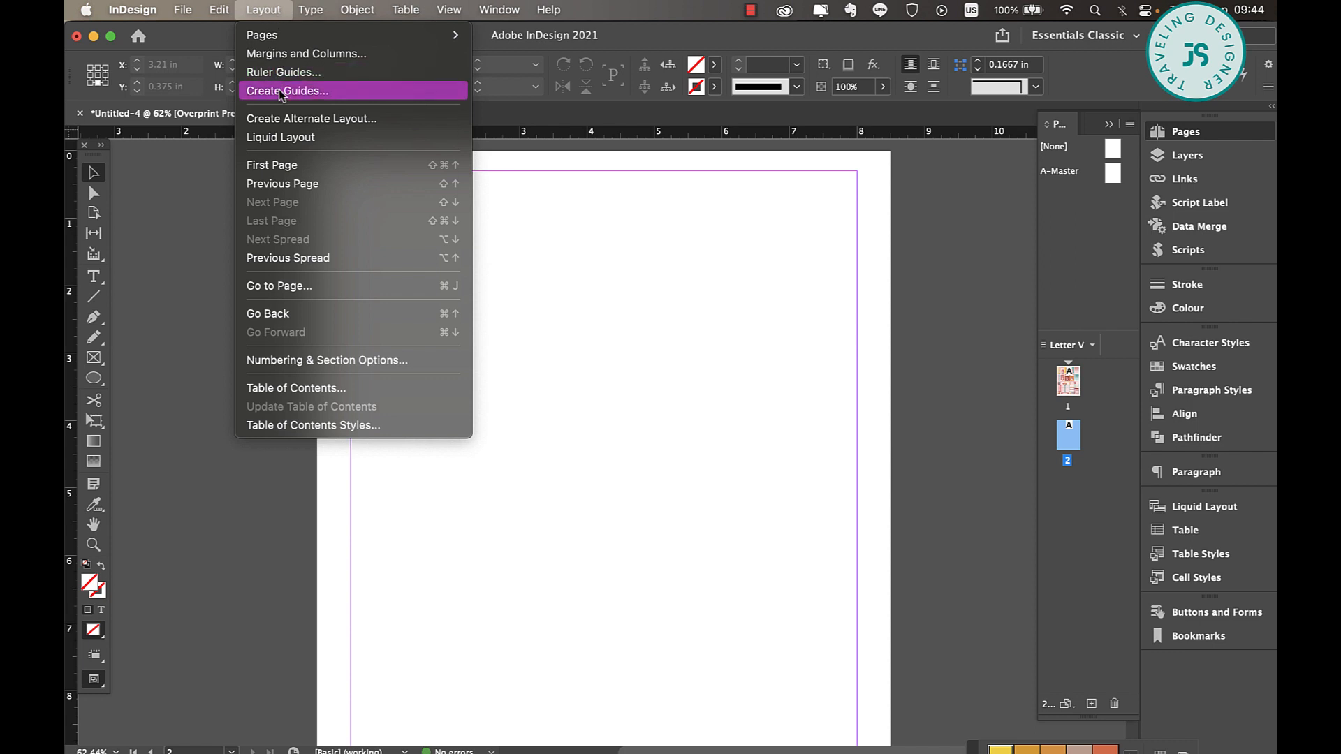
left_click(279, 91)
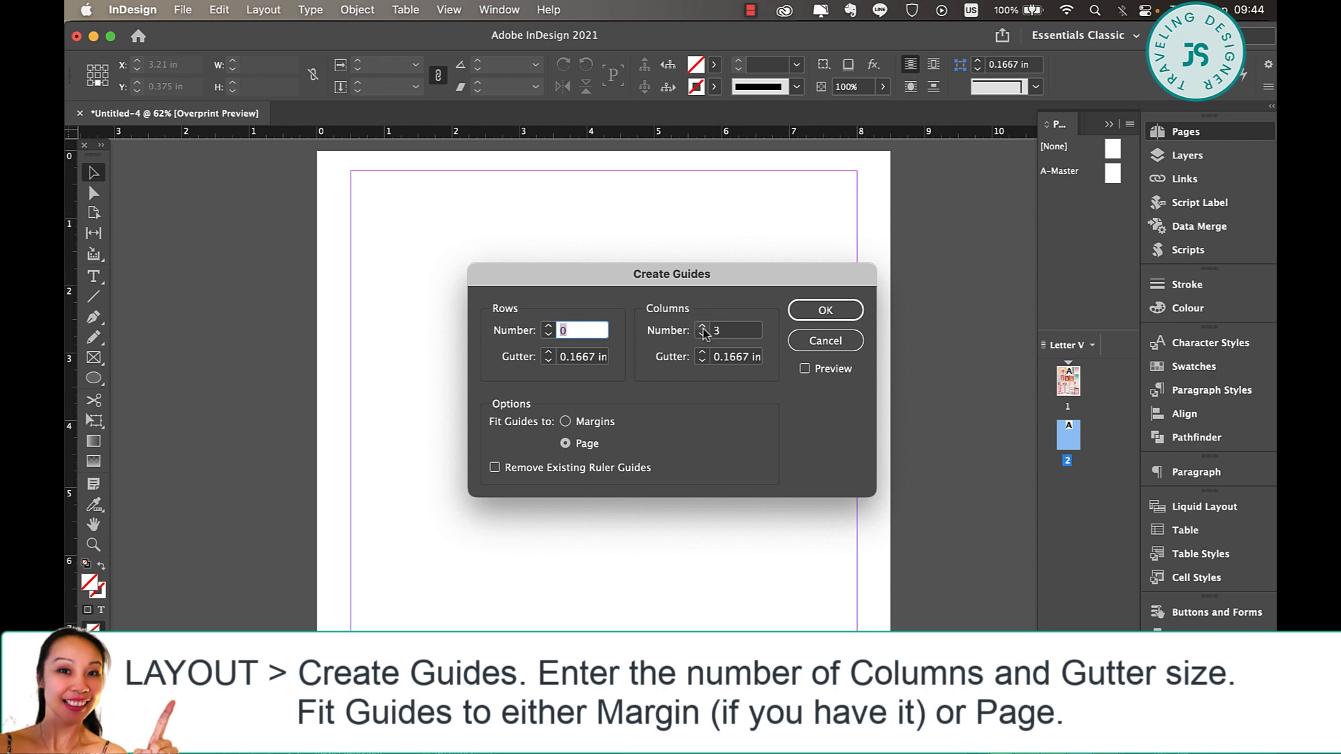
left_click(702, 362)
left_click(806, 369)
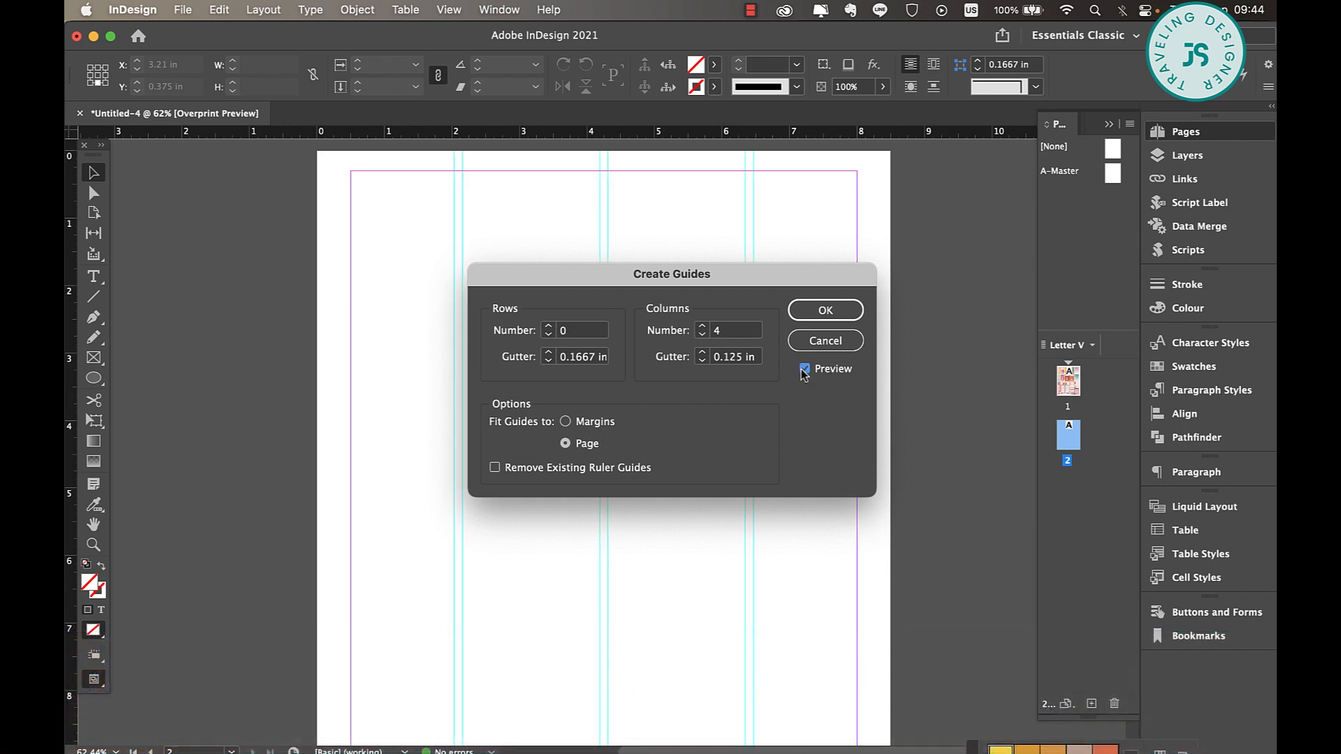
left_click(701, 352)
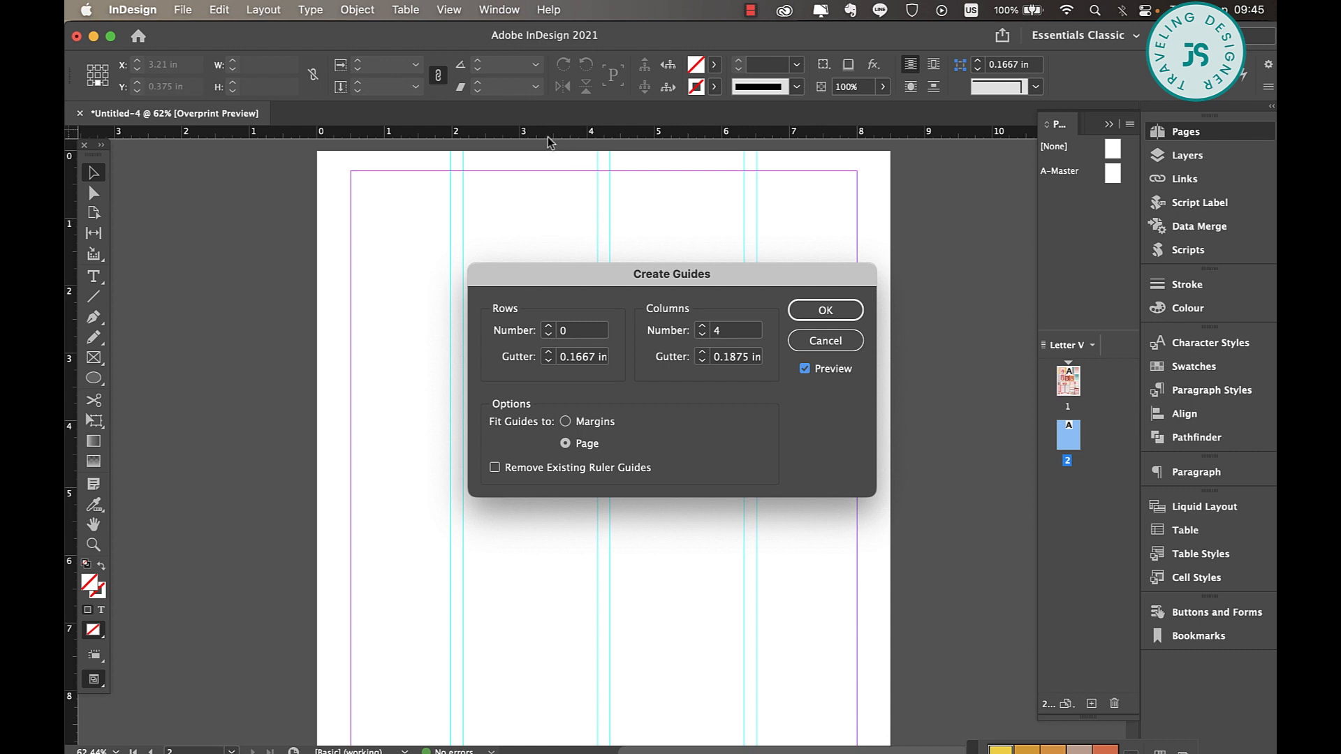
left_click(566, 423)
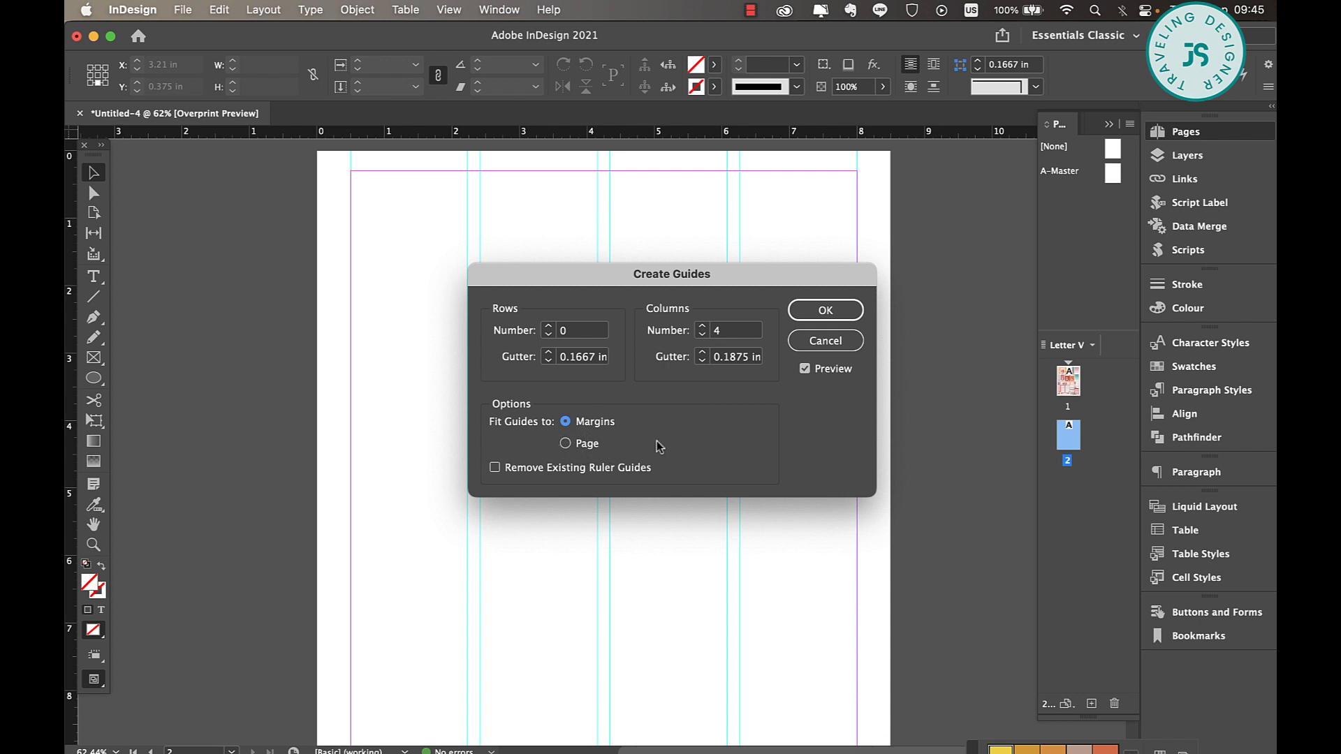
left_click(832, 310)
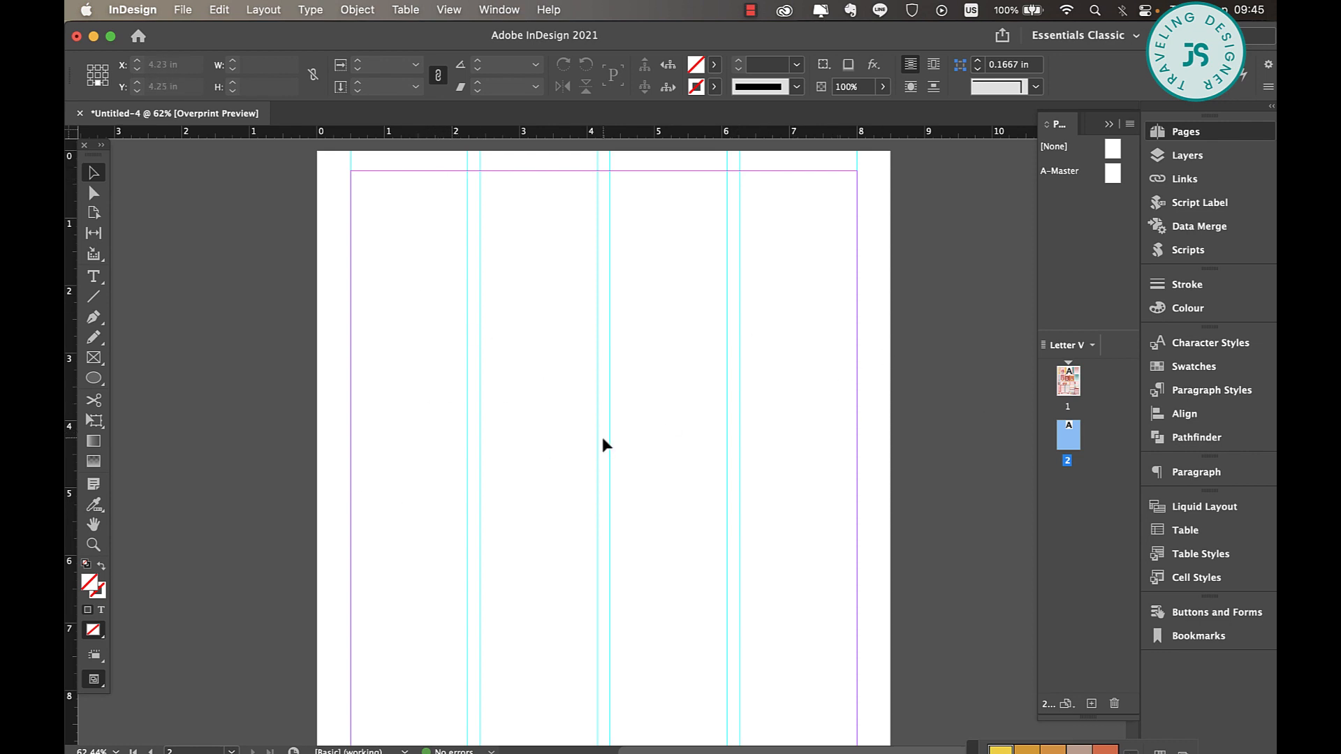
Compare the sticker arrangement on page 1 with the column guides on page 2
left_click(1074, 381)
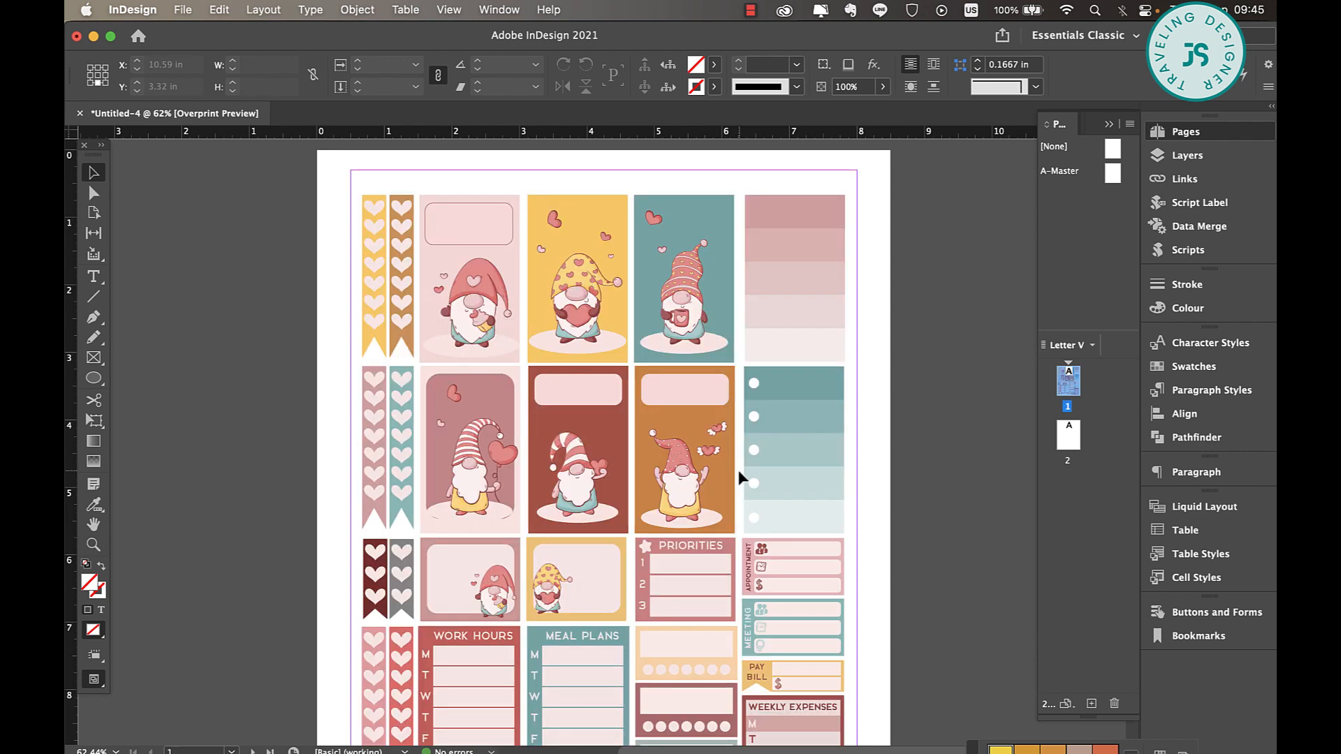
scroll(632, 433, "down", 4)
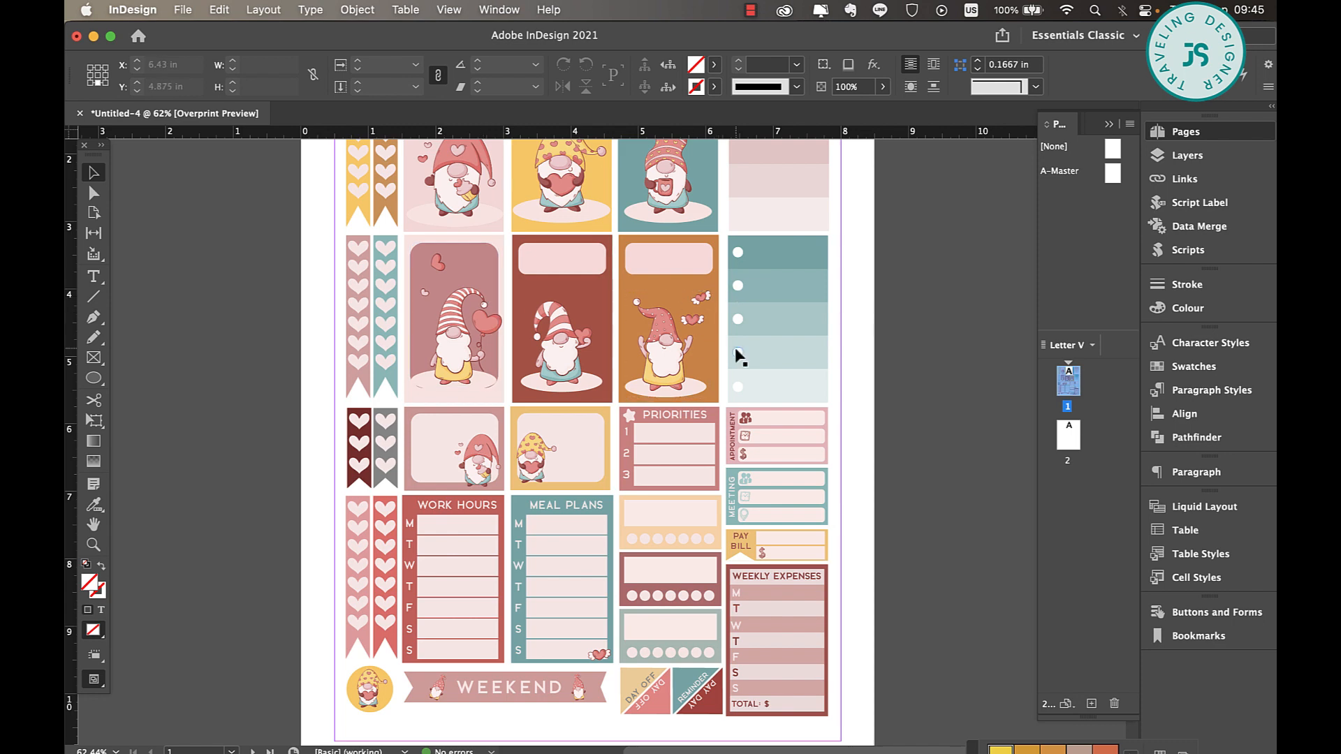
scroll(888, 456, "down", 20)
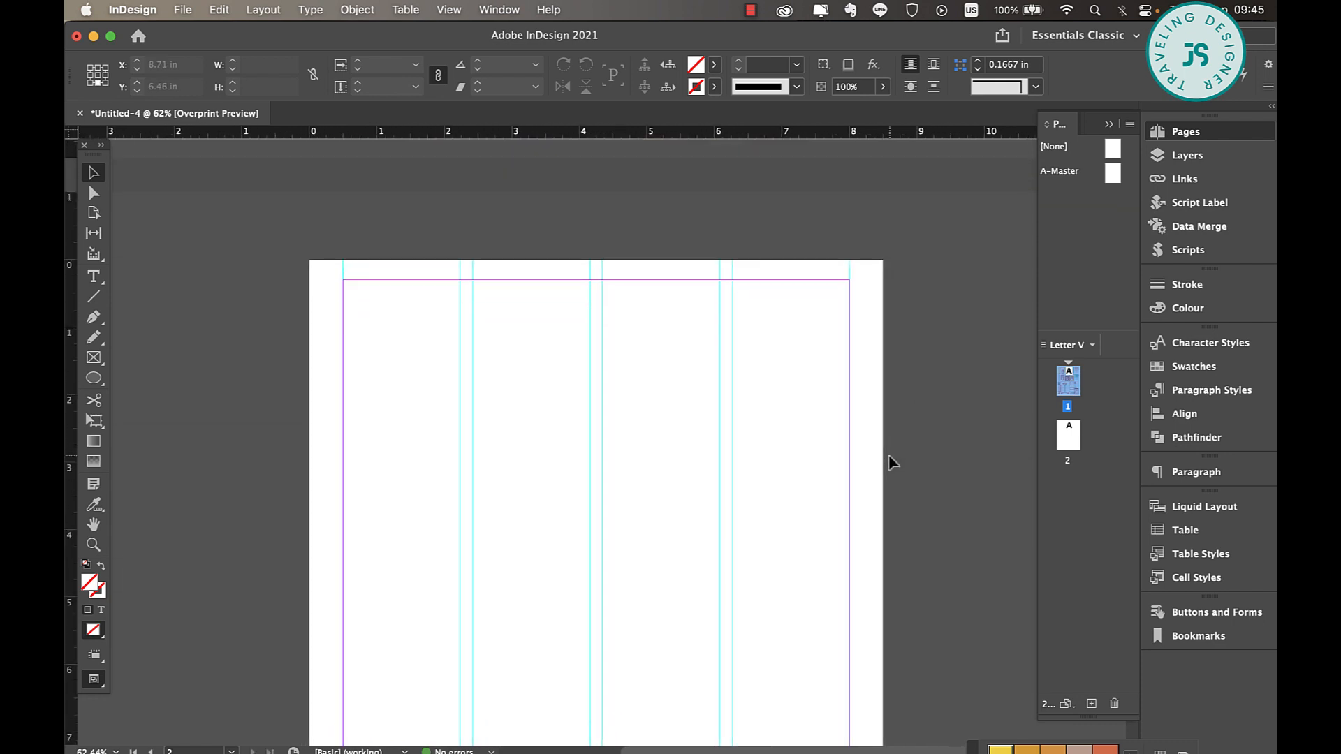
scroll(889, 457, "down", 2)
scroll(889, 456, "up", 3)
Draw a rectangle about 1.73 by 2.58 in at the top of page 2's first column and give it a black stroke
scroll(889, 456, "up", 1)
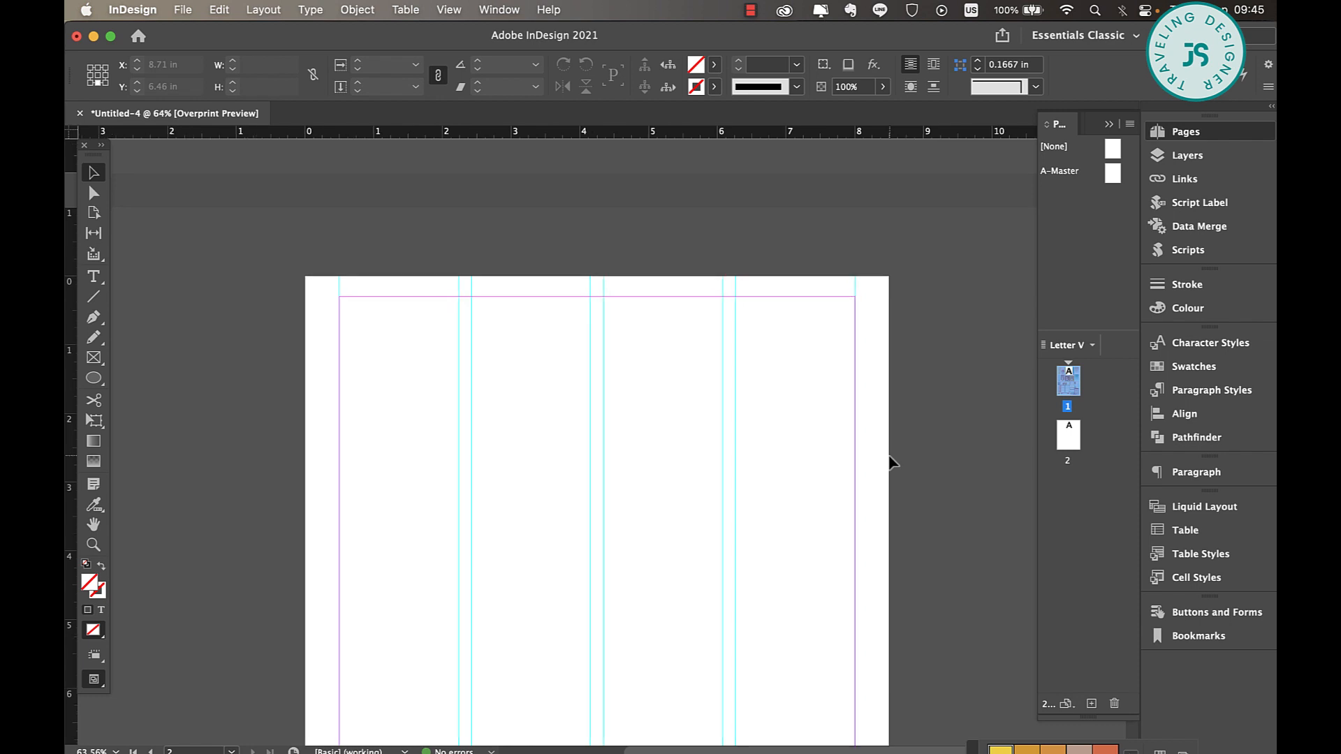
scroll(889, 456, "up", 6)
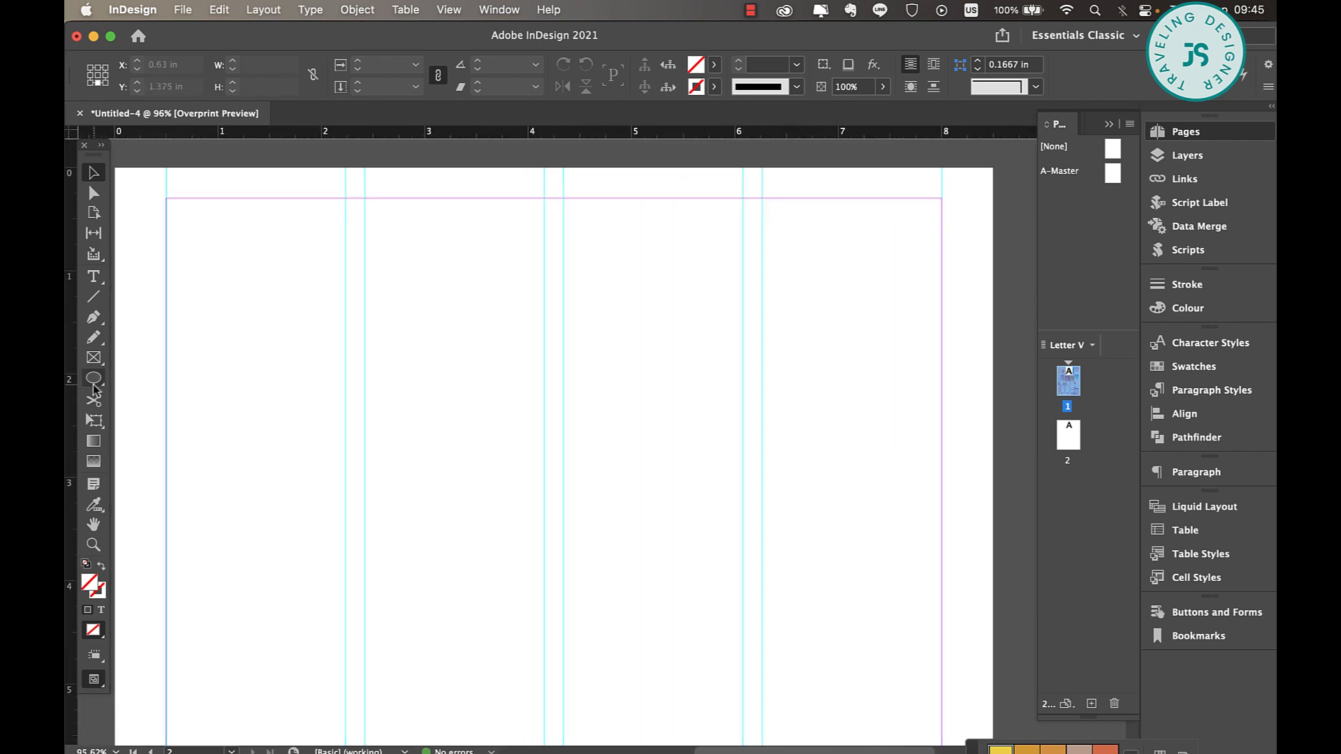
left_click_drag(95, 390, 157, 397)
left_click_drag(166, 200, 347, 464)
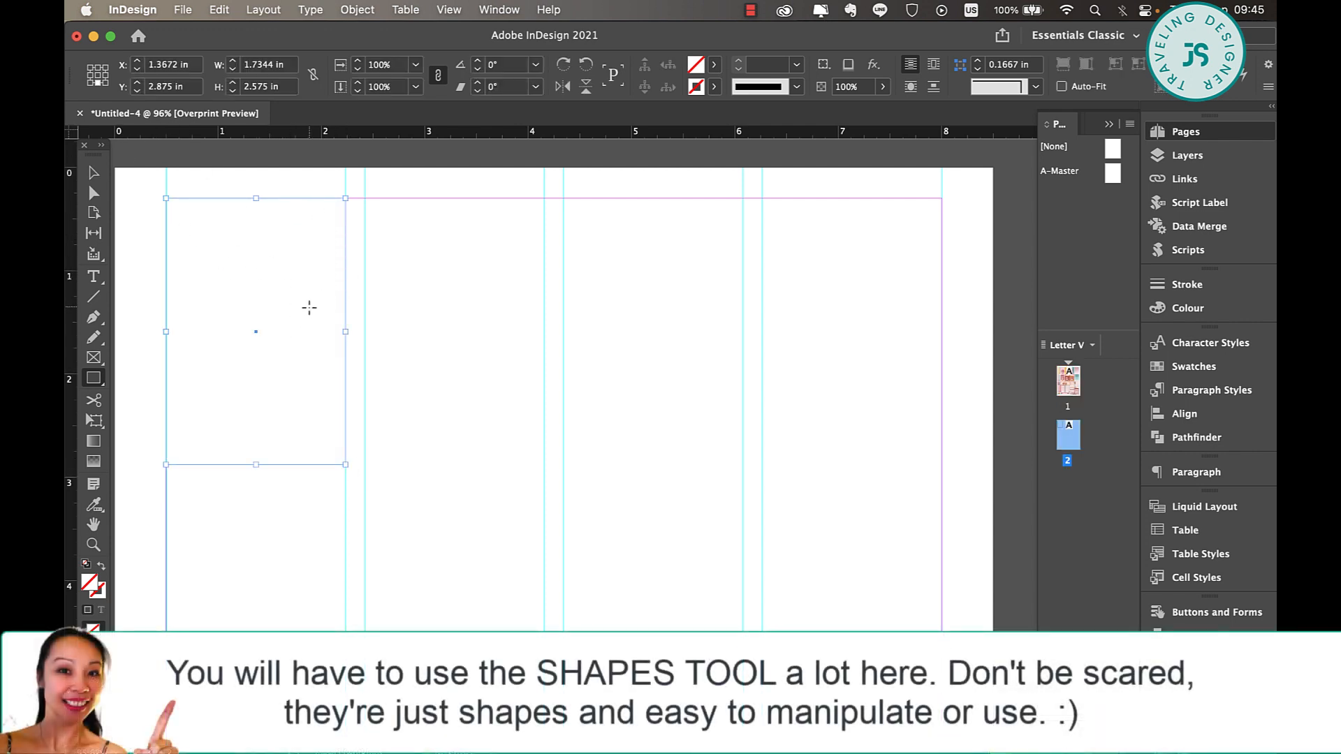
left_click(714, 87)
left_click(571, 194)
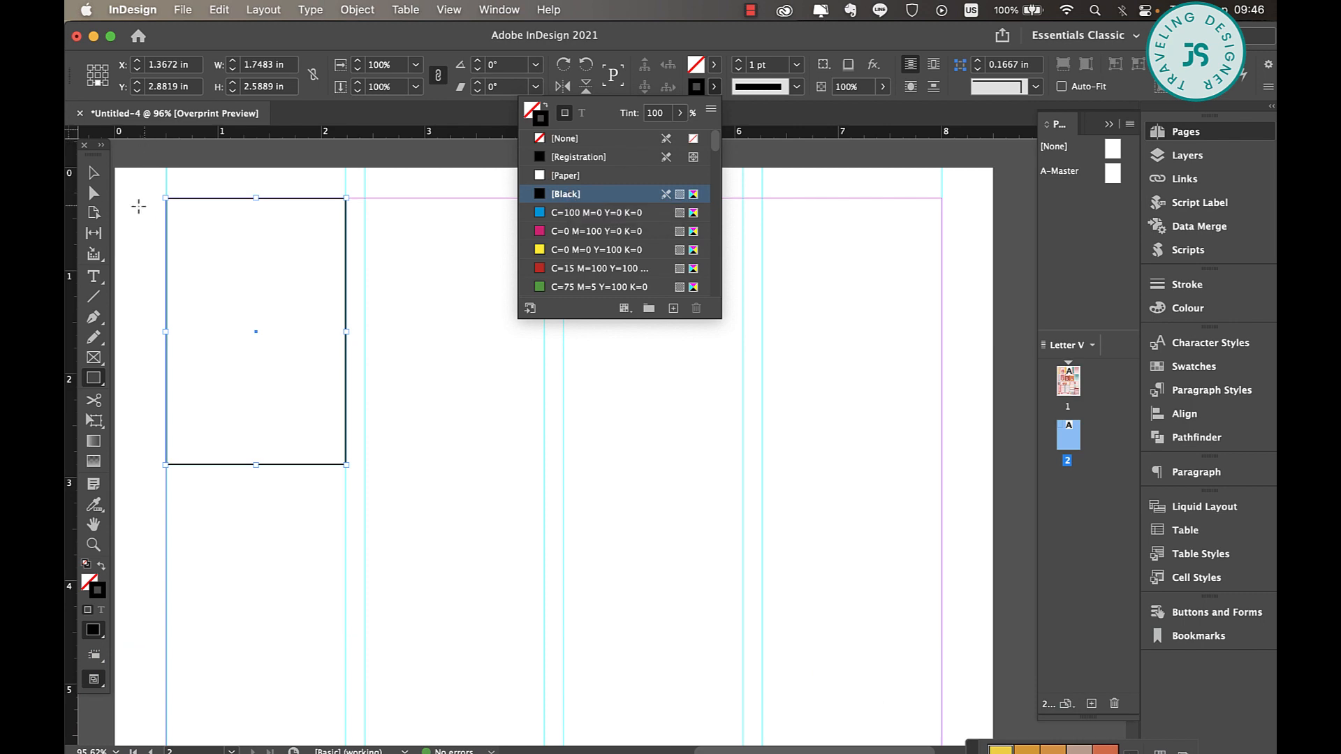
Duplicate the black-outlined rectangle into the top of the second column, aligned with the original
left_click(101, 180)
scroll(647, 381, "up", 15)
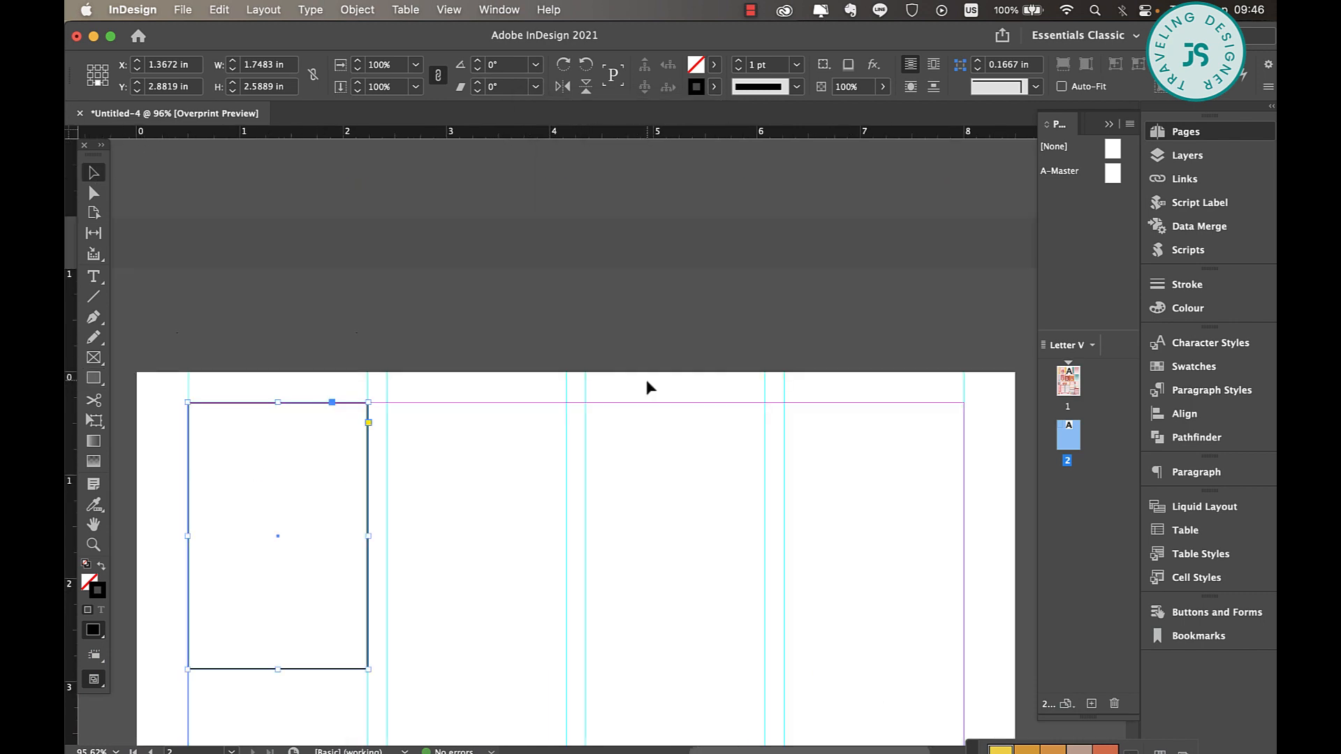
scroll(647, 380, "down", 6)
scroll(647, 380, "down", 10)
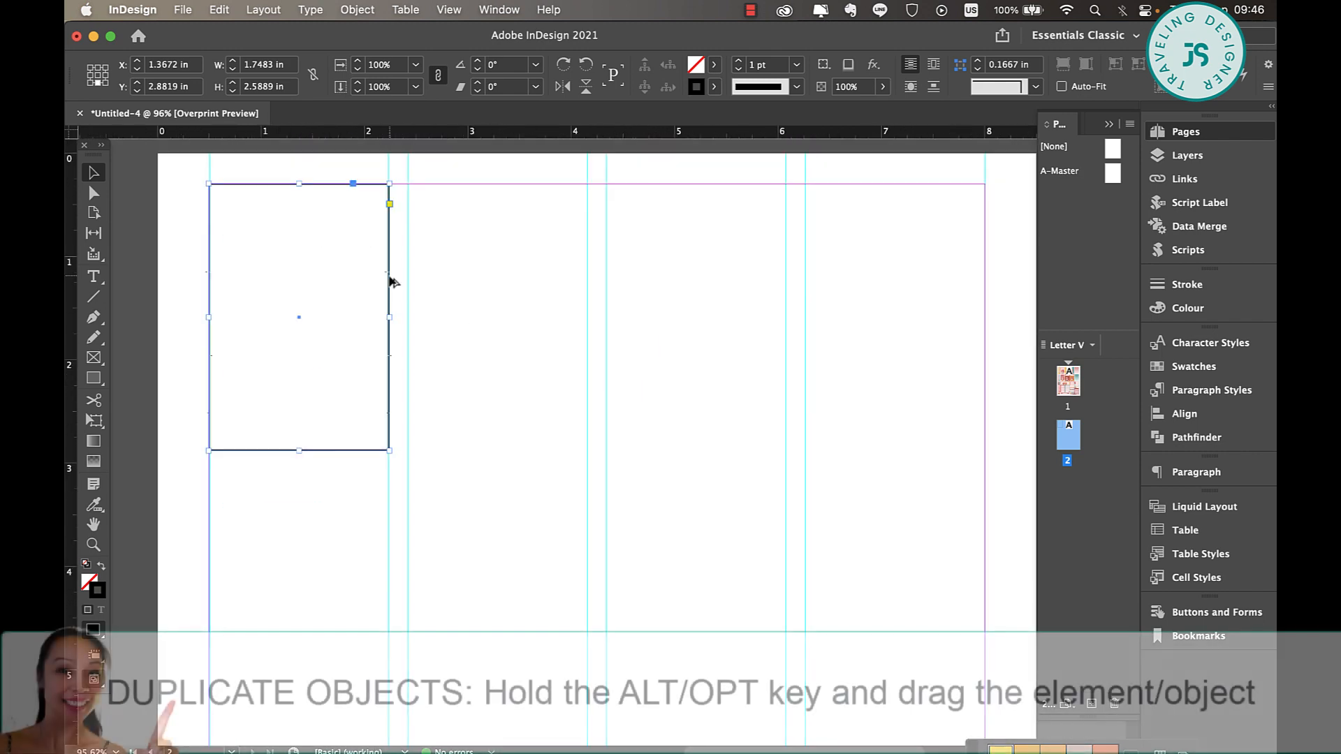
left_click_drag(390, 281, 588, 283)
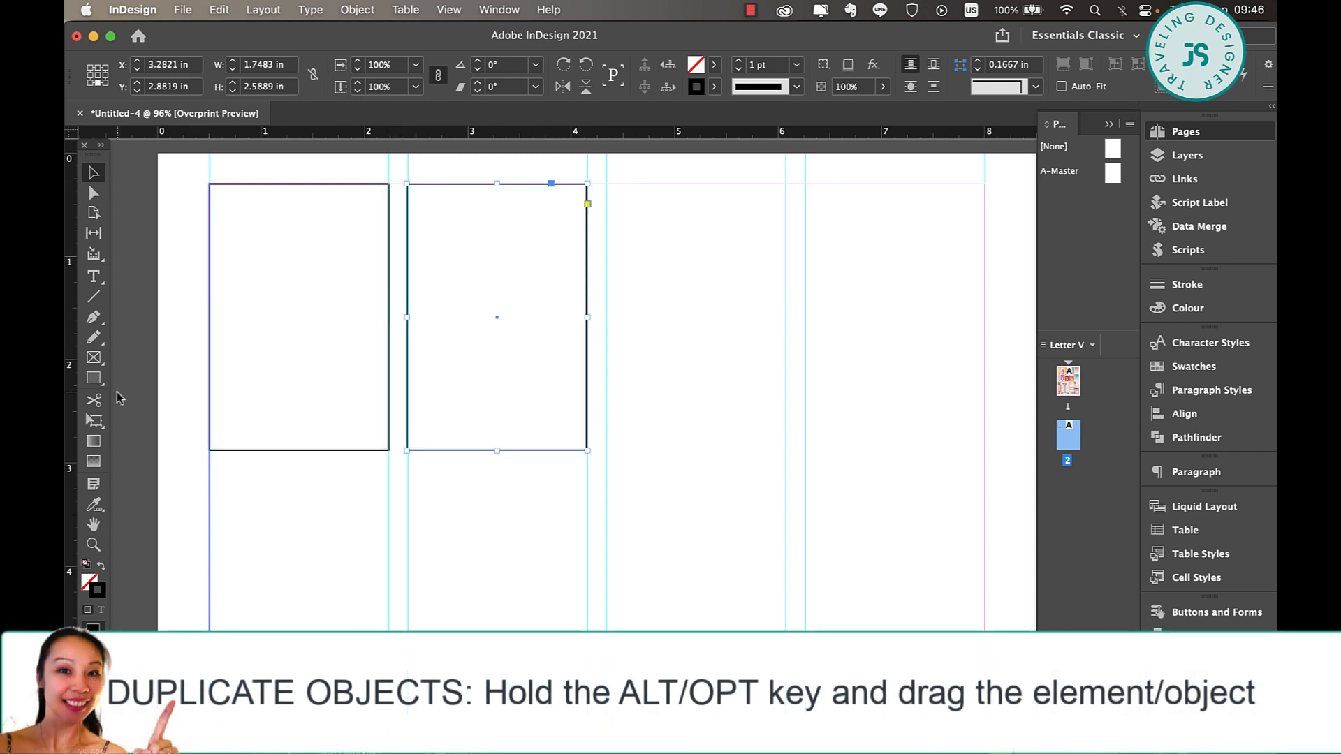
Create a smaller rectangle about 1.47 by 1.72 in inside the upper part of the second column's rectangle
left_click_drag(478, 452, 503, 367)
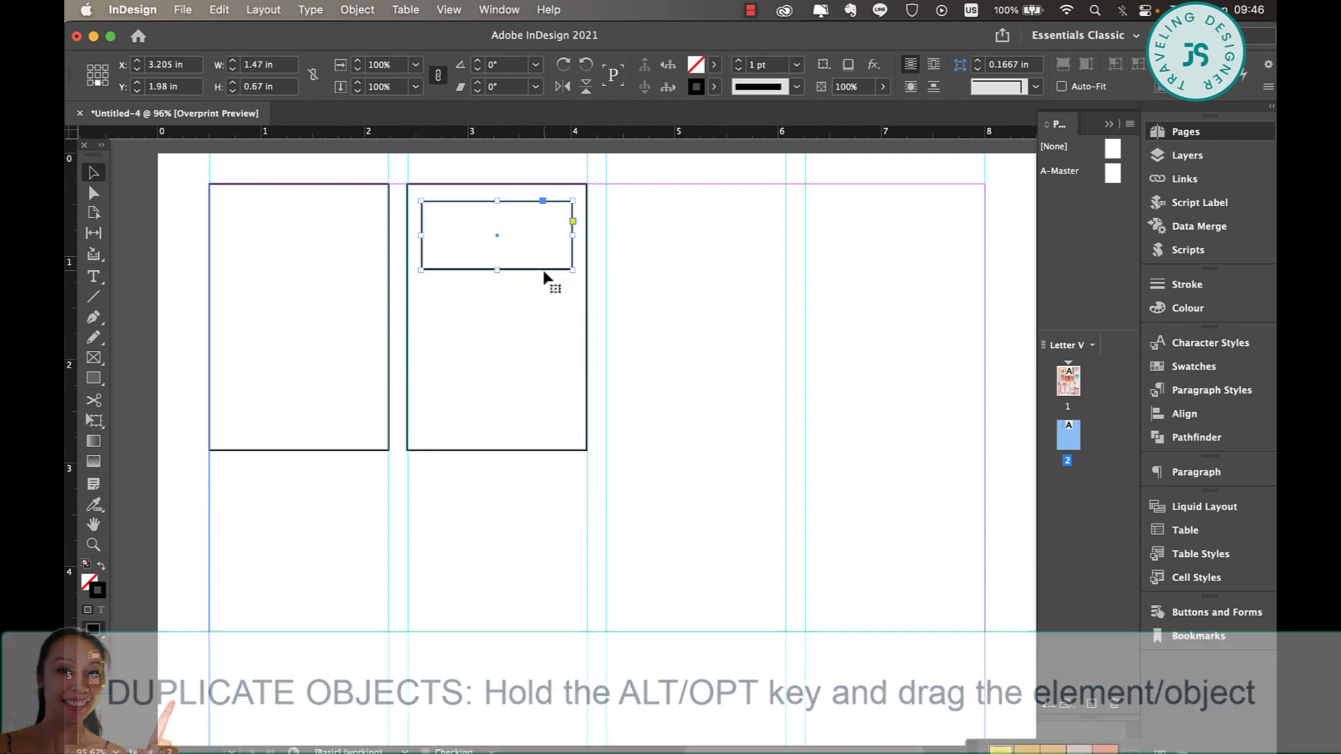
left_click_drag(499, 274, 500, 378)
left_click(647, 402)
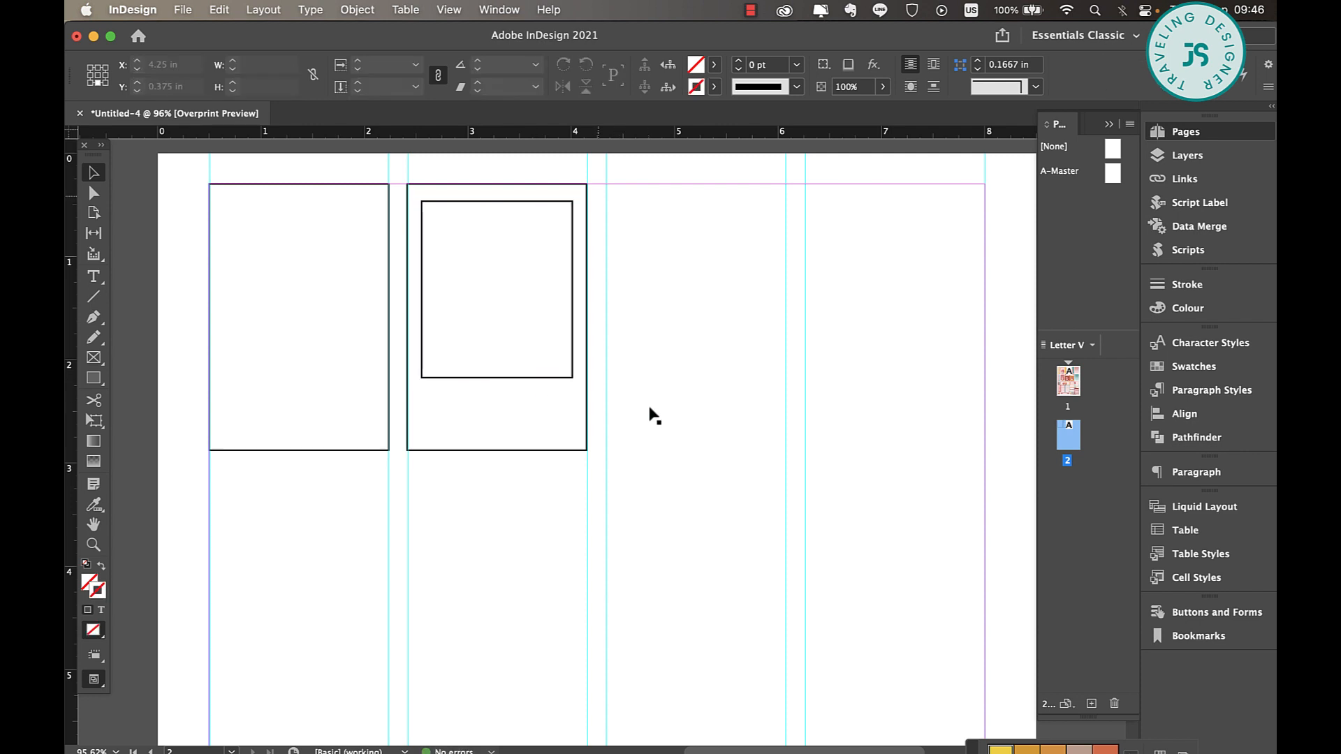
Apply the Rounded corner shape to the inner rectangle in the second column
left_click(571, 218)
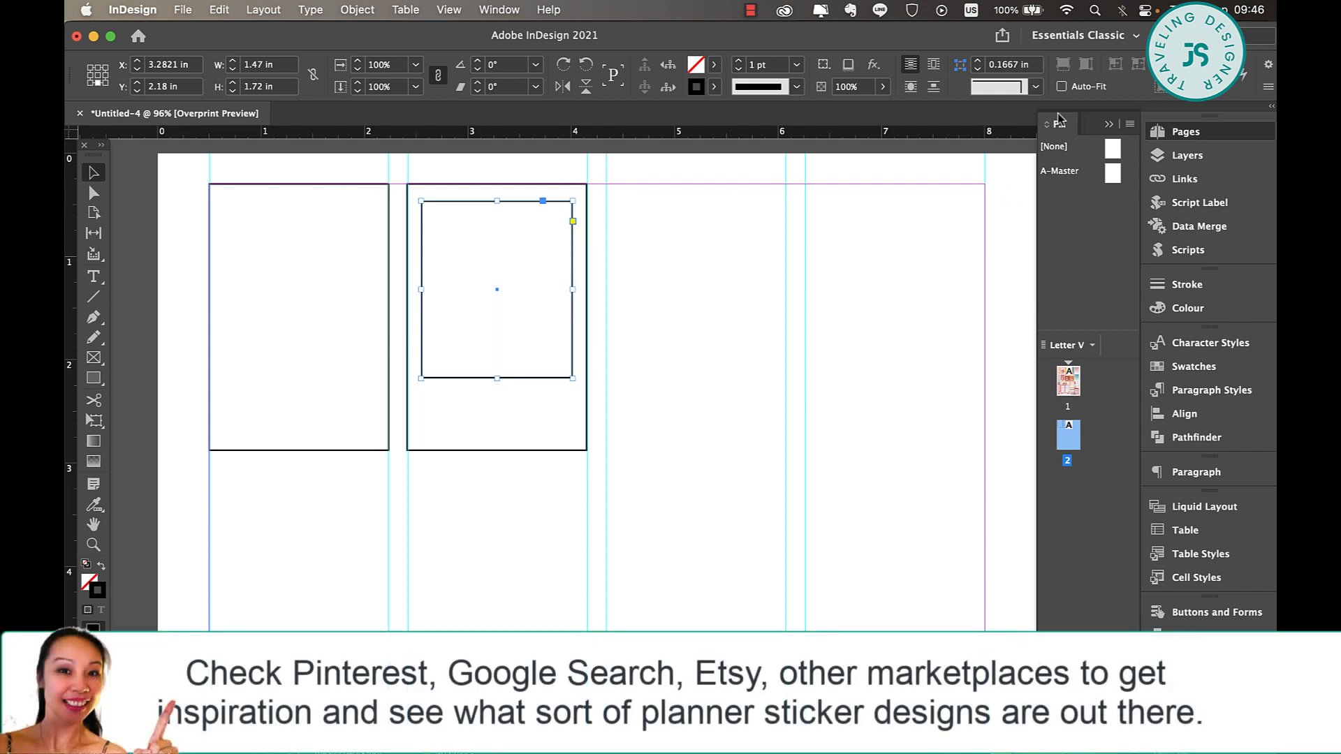
left_click(1036, 86)
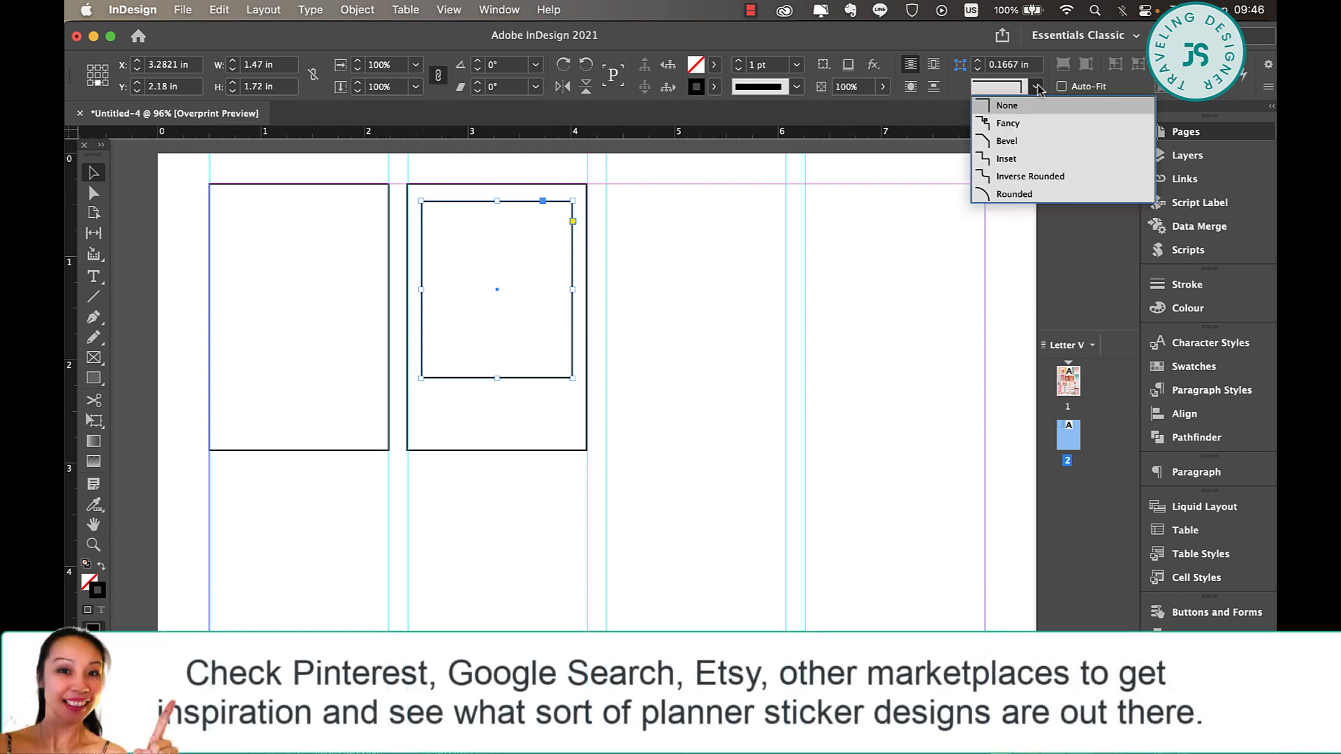
left_click(1011, 194)
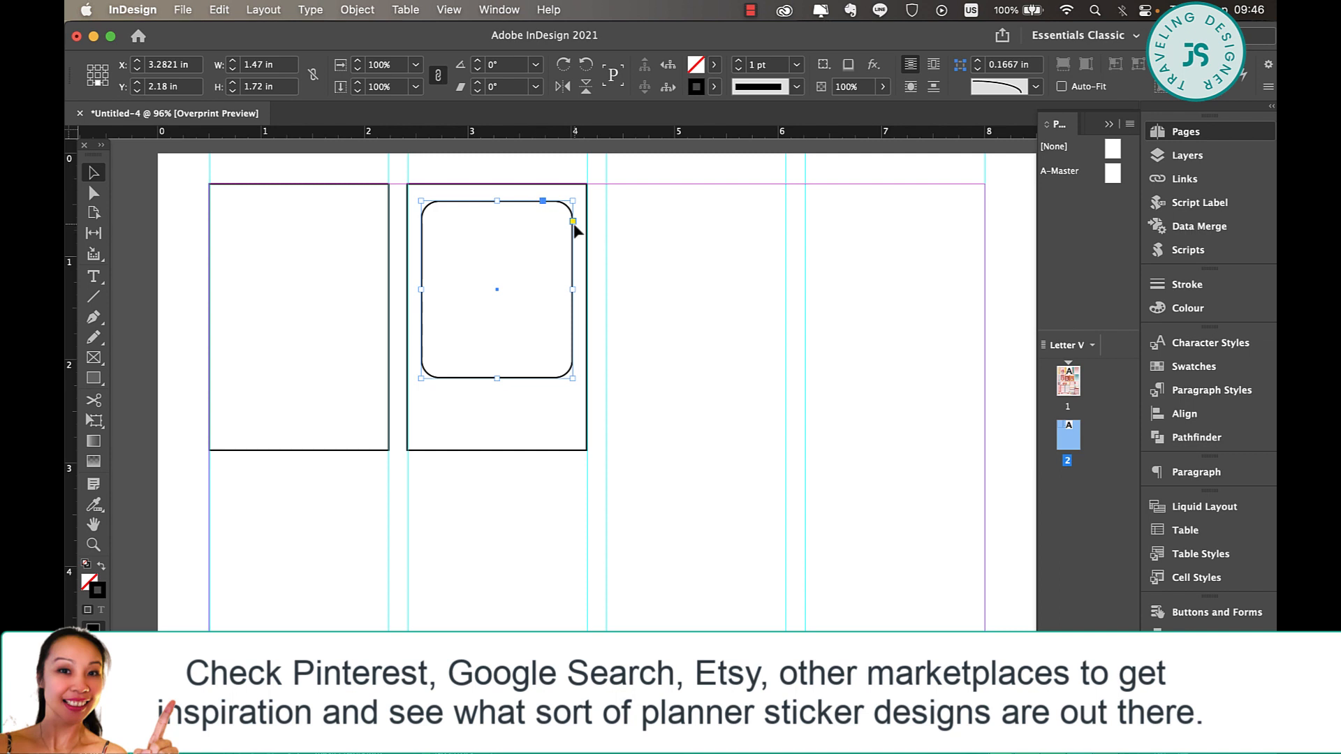
Slightly reduce the corner radius of the inner rounded rectangle using its live corners
scroll(569, 229, "up", 5)
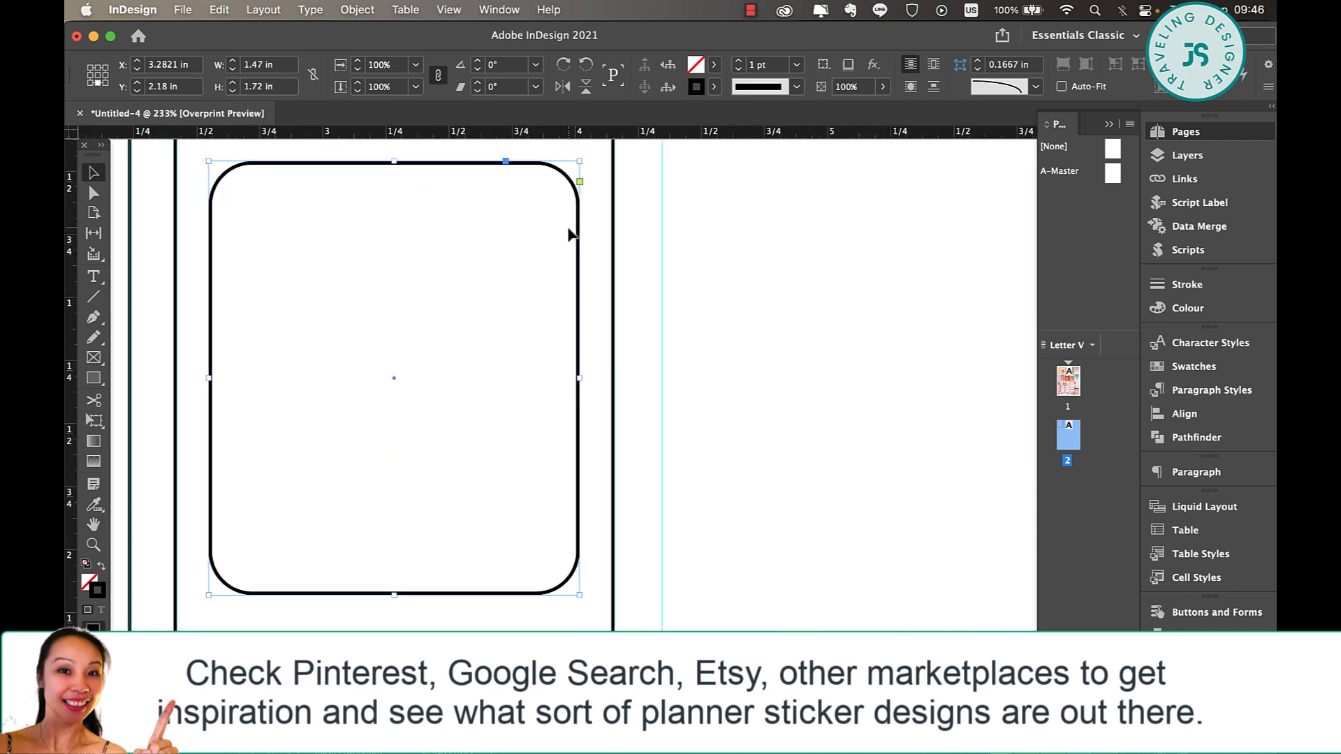
scroll(569, 229, "up", 8)
scroll(569, 235, "down", 6)
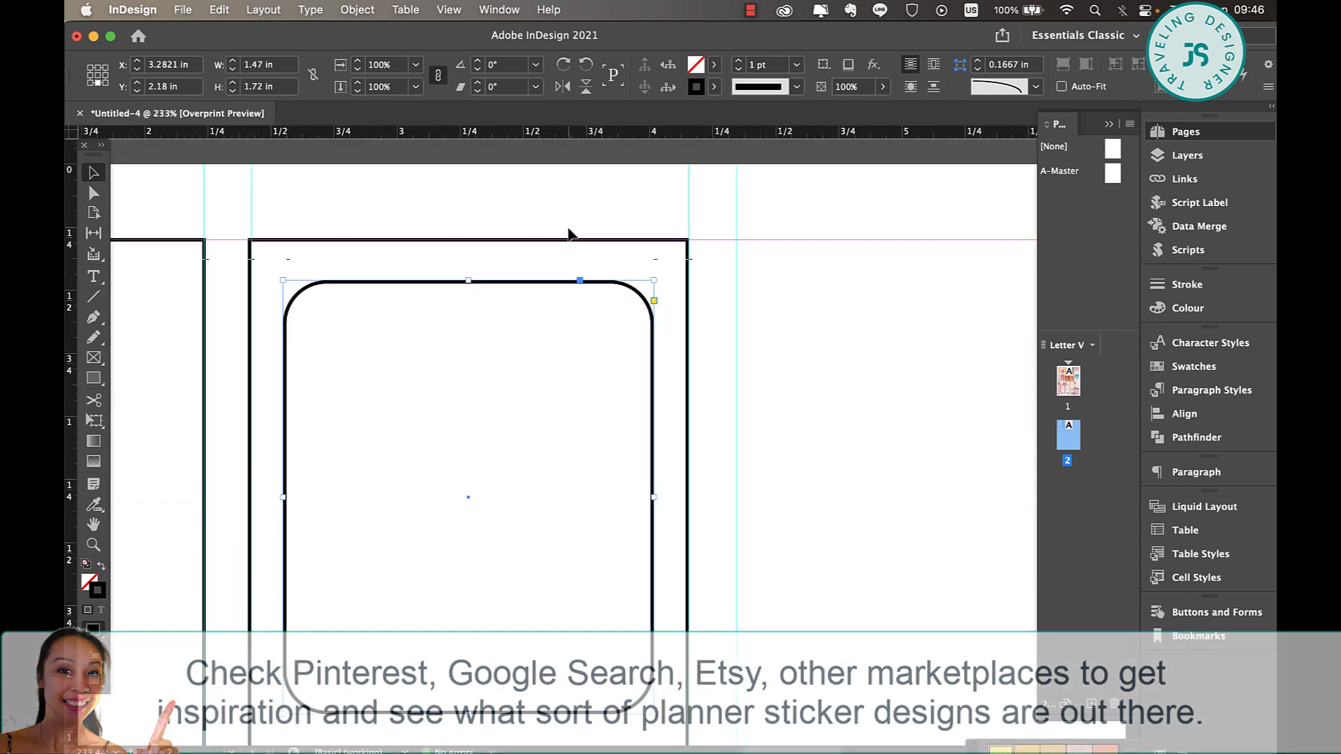
left_click(655, 301)
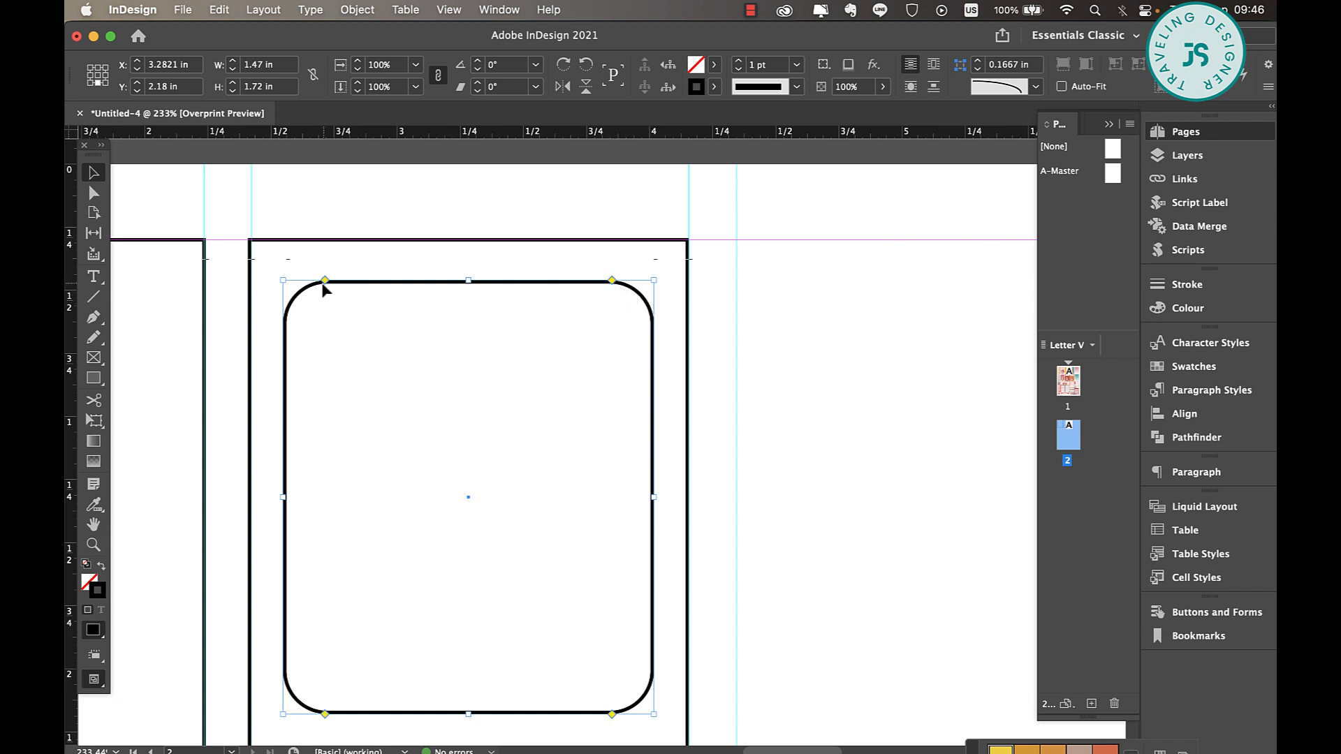
scroll(397, 299, "down", 4)
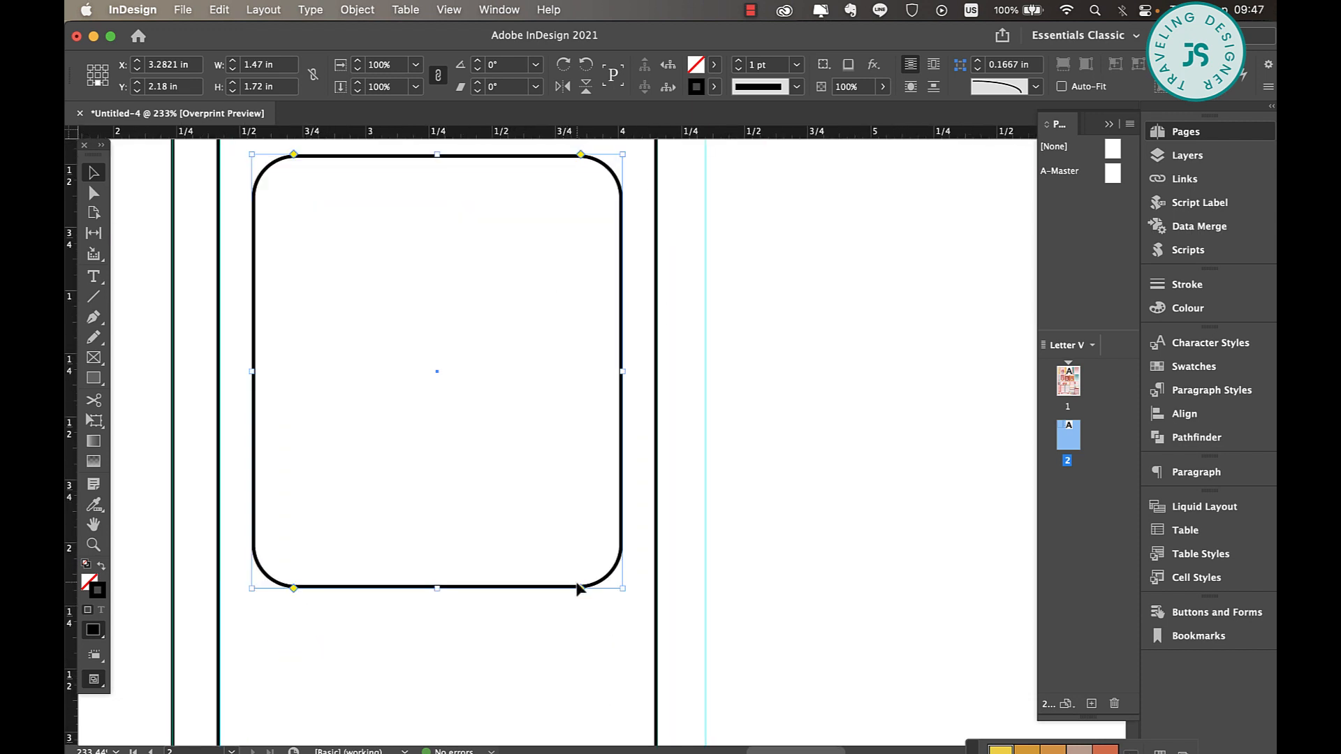
mouse_move(581, 589)
left_mouse_down()
mouse_move(526, 590)
mouse_move(591, 589)
left_mouse_up()
left_click(694, 431)
Compare the new frames on page 2 with the finished sticker designs on page 1
scroll(693, 432, "down", 5)
scroll(693, 432, "up", 5)
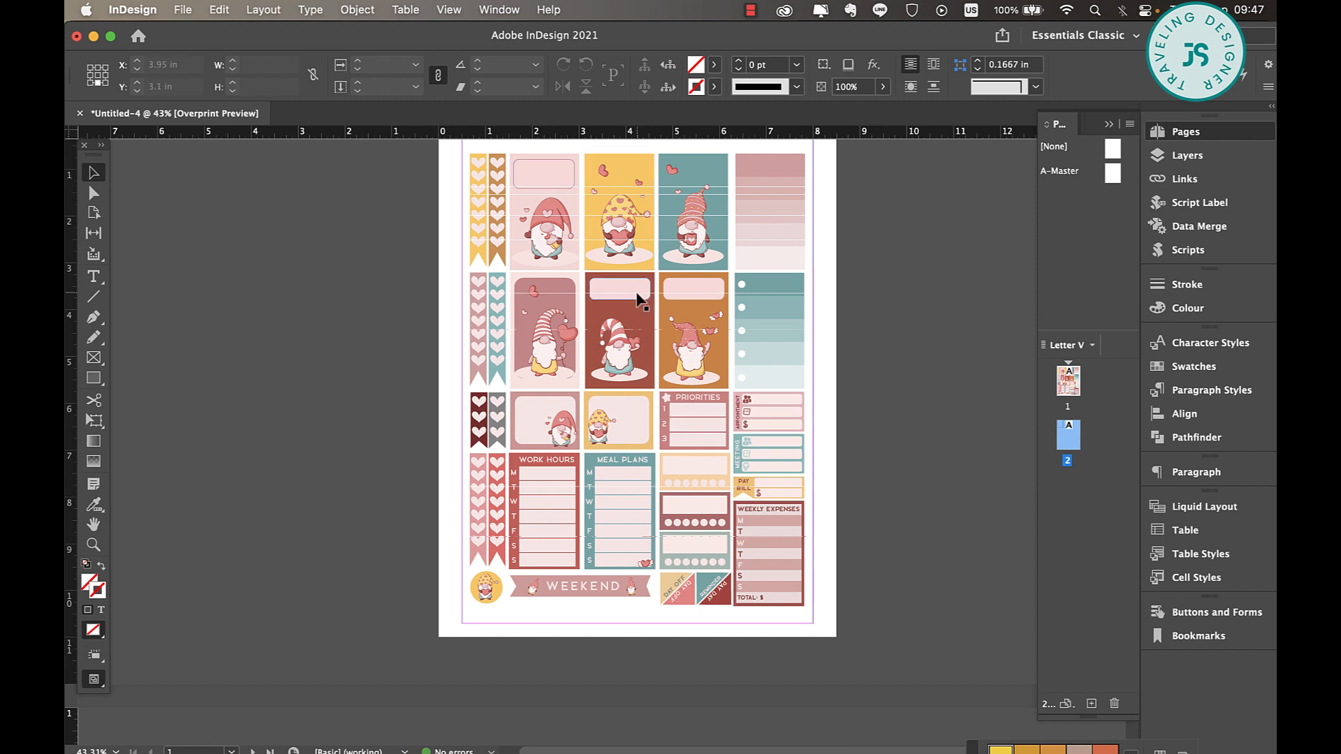
scroll(639, 304, "down", 4)
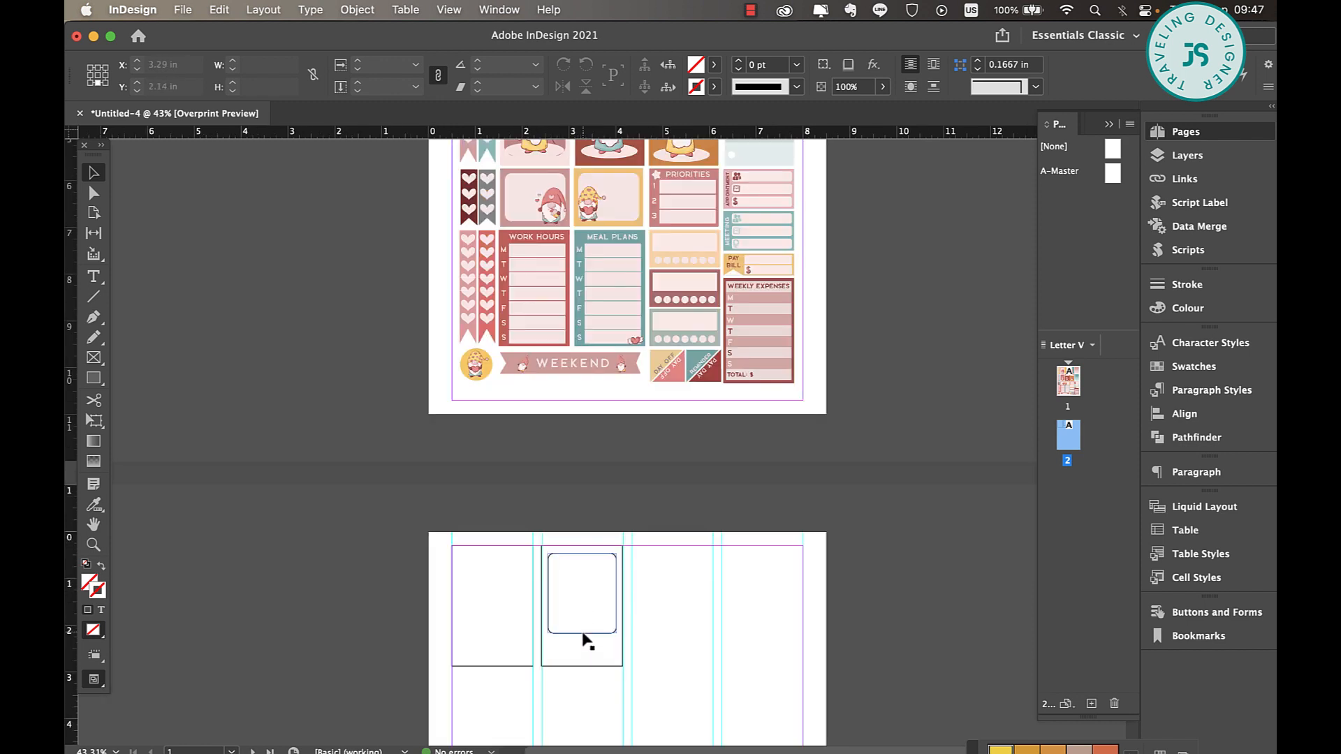
scroll(635, 524, "up", 2)
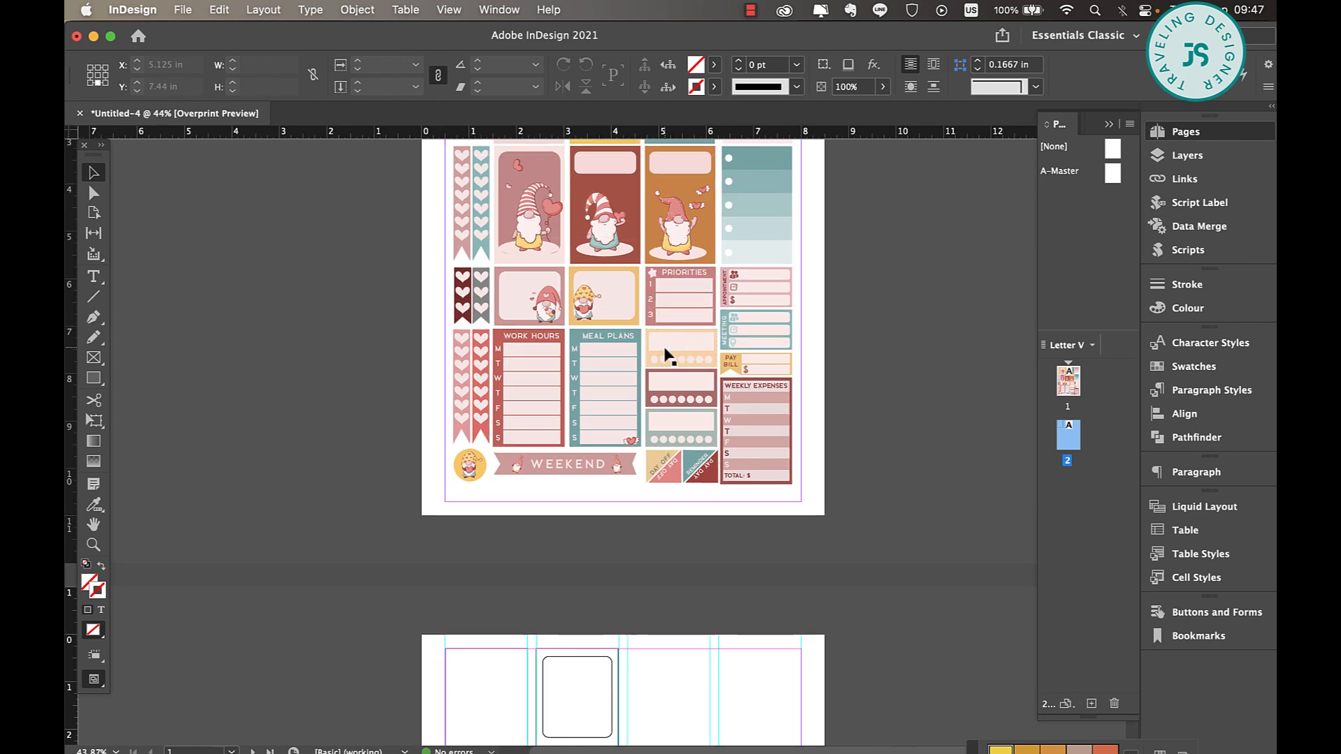
Copy the second column's outer rectangle into the third column, flush with the top margin
scroll(667, 354, "up", 3)
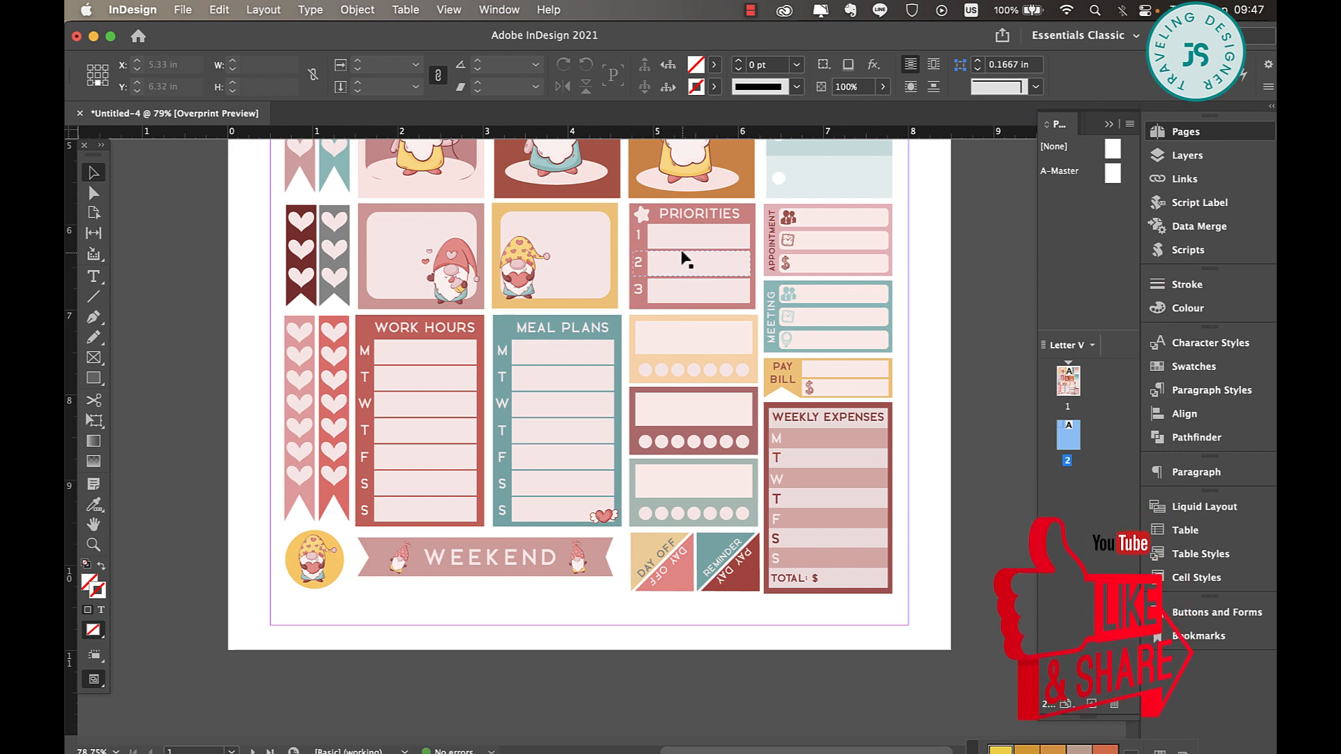
scroll(681, 248, "down", 7)
key("m")
left_click(92, 172)
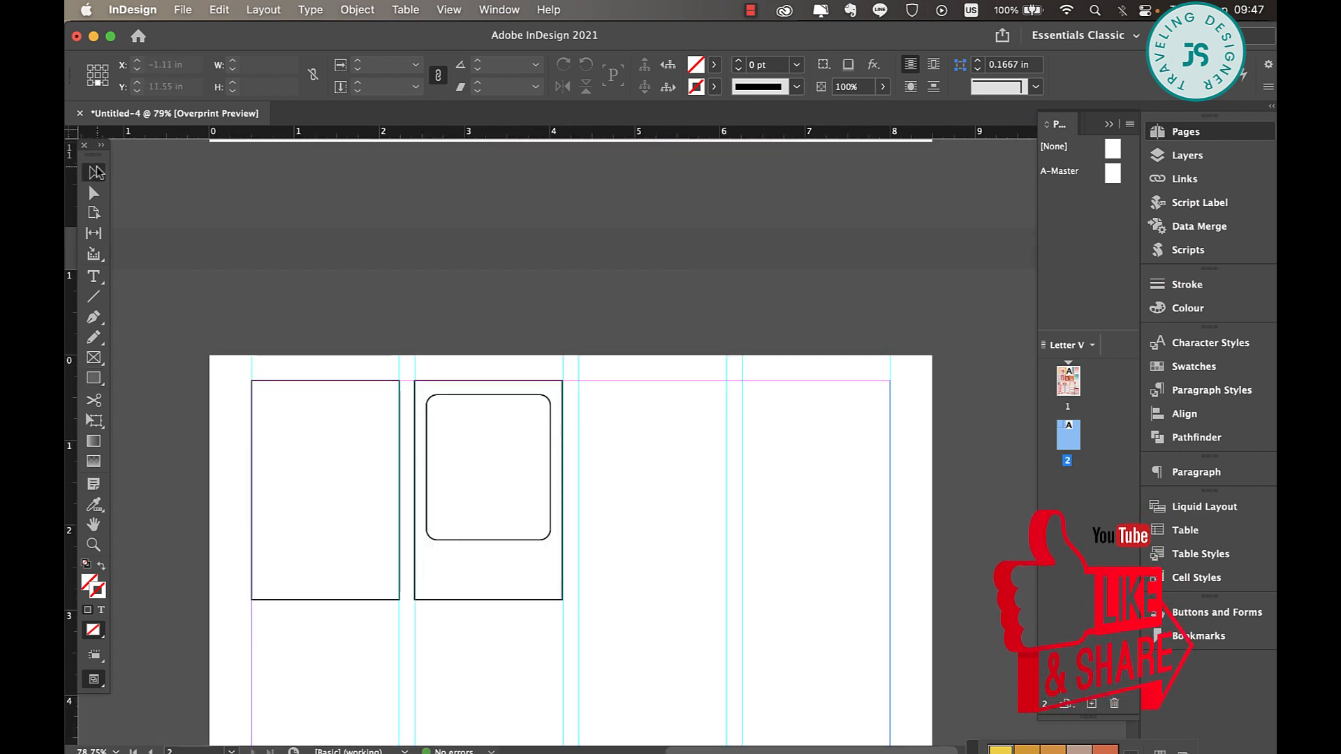
left_click(533, 385)
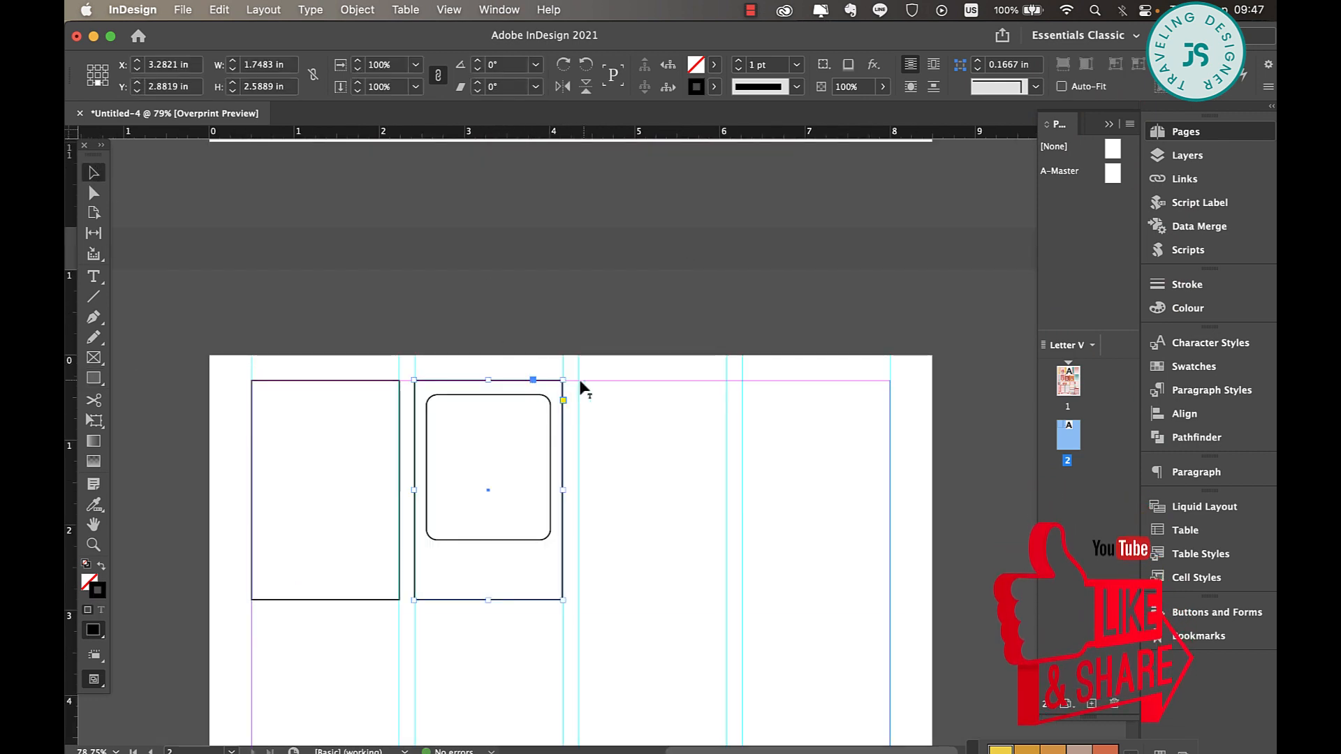
left_click(753, 396)
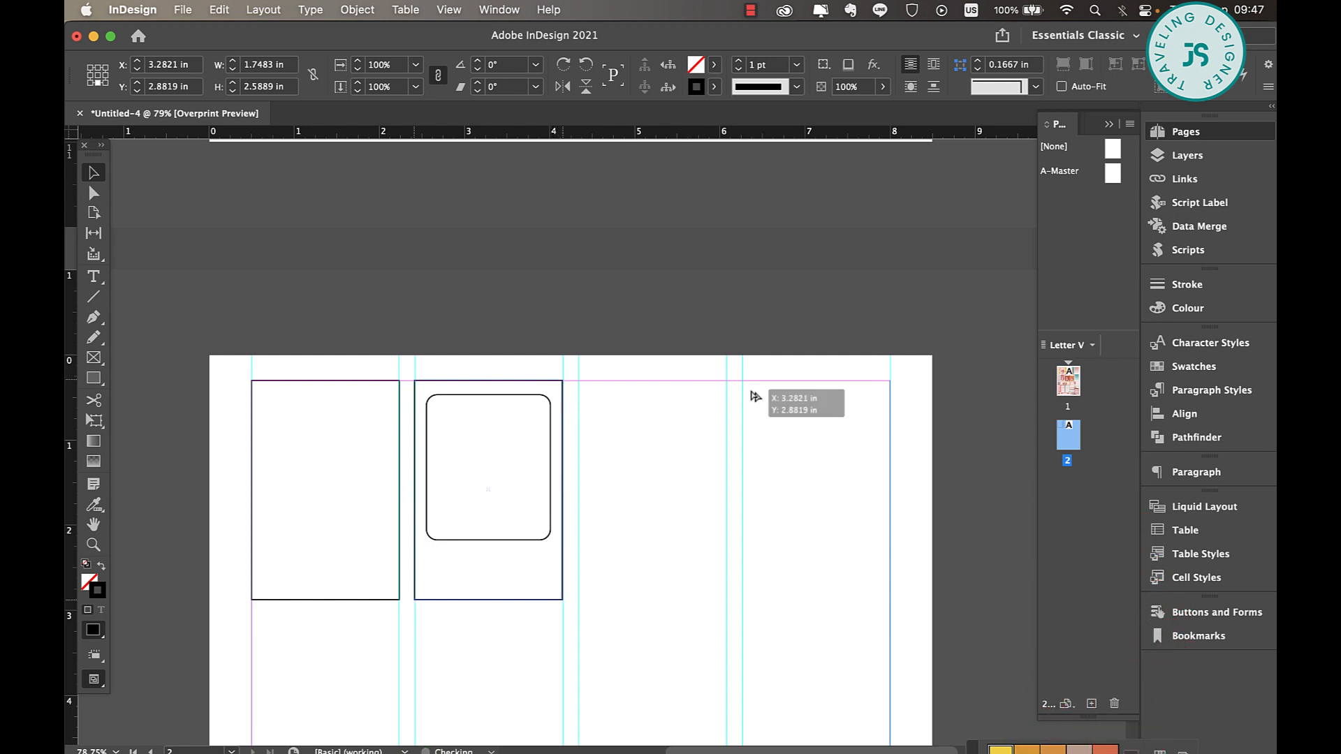
left_click_drag(753, 396, 714, 391)
Shorten the third column's rectangle to about 1.54 in high and stack three bars about 1.41 by 0.32 in inside it
left_click_drag(652, 600, 672, 465)
left_click_drag(672, 464, 672, 501)
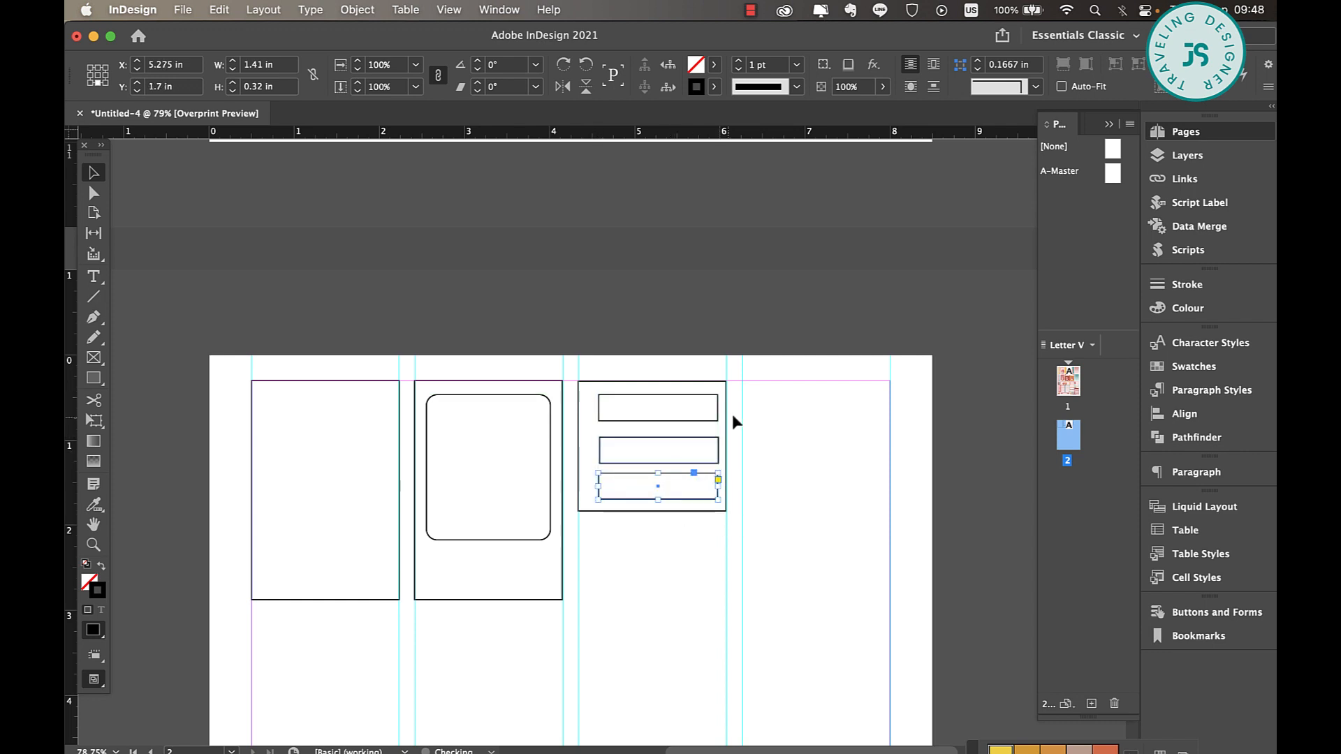
left_click_drag(743, 433, 686, 498)
key("super+z")
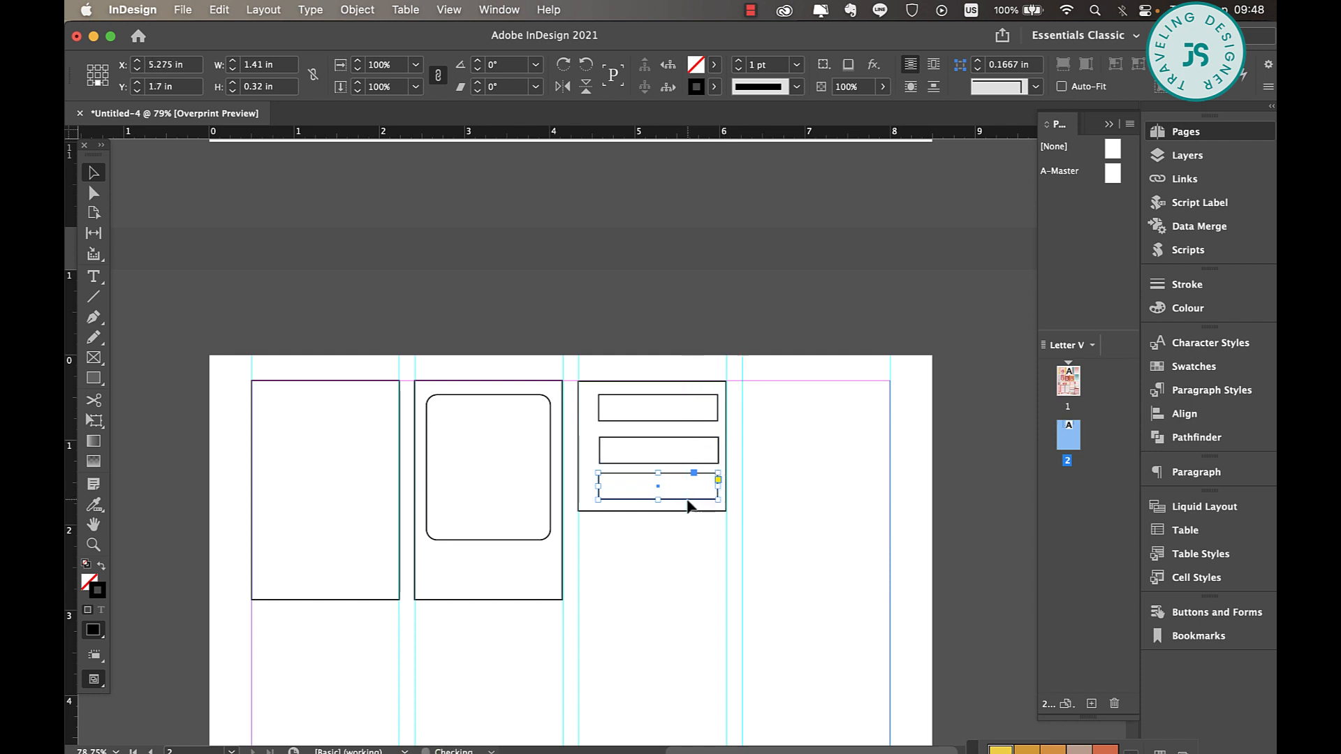
Distribute the vertical spacing of the three bars in the third column evenly and align their left edges
left_click_drag(681, 356, 702, 520)
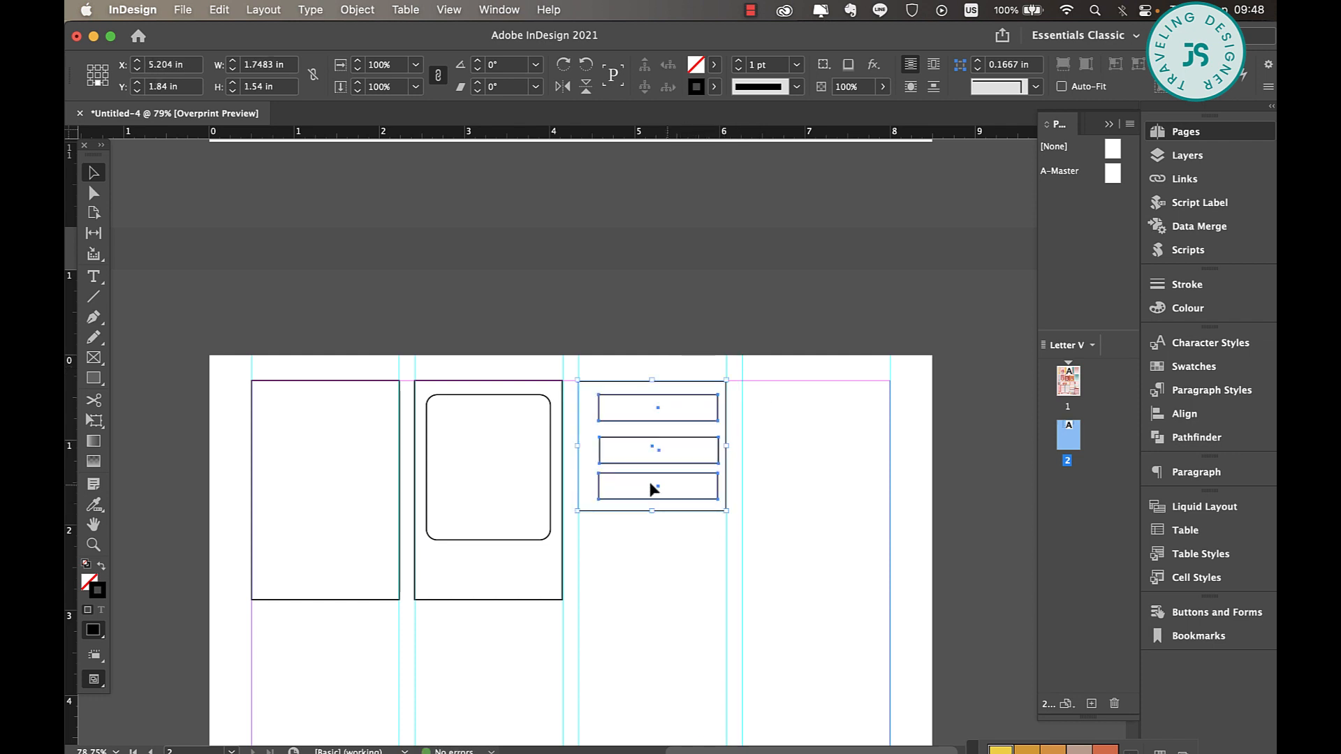
left_click(624, 511, "shift")
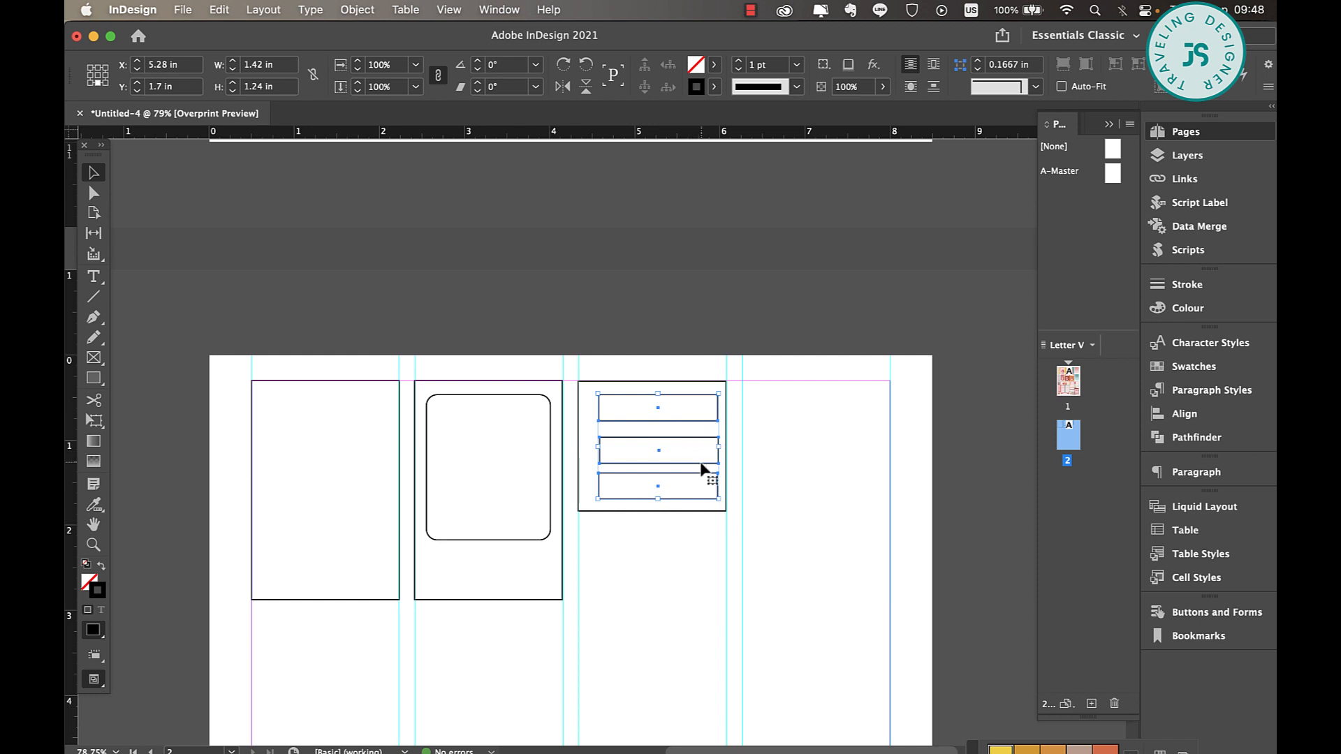
left_click(1185, 414)
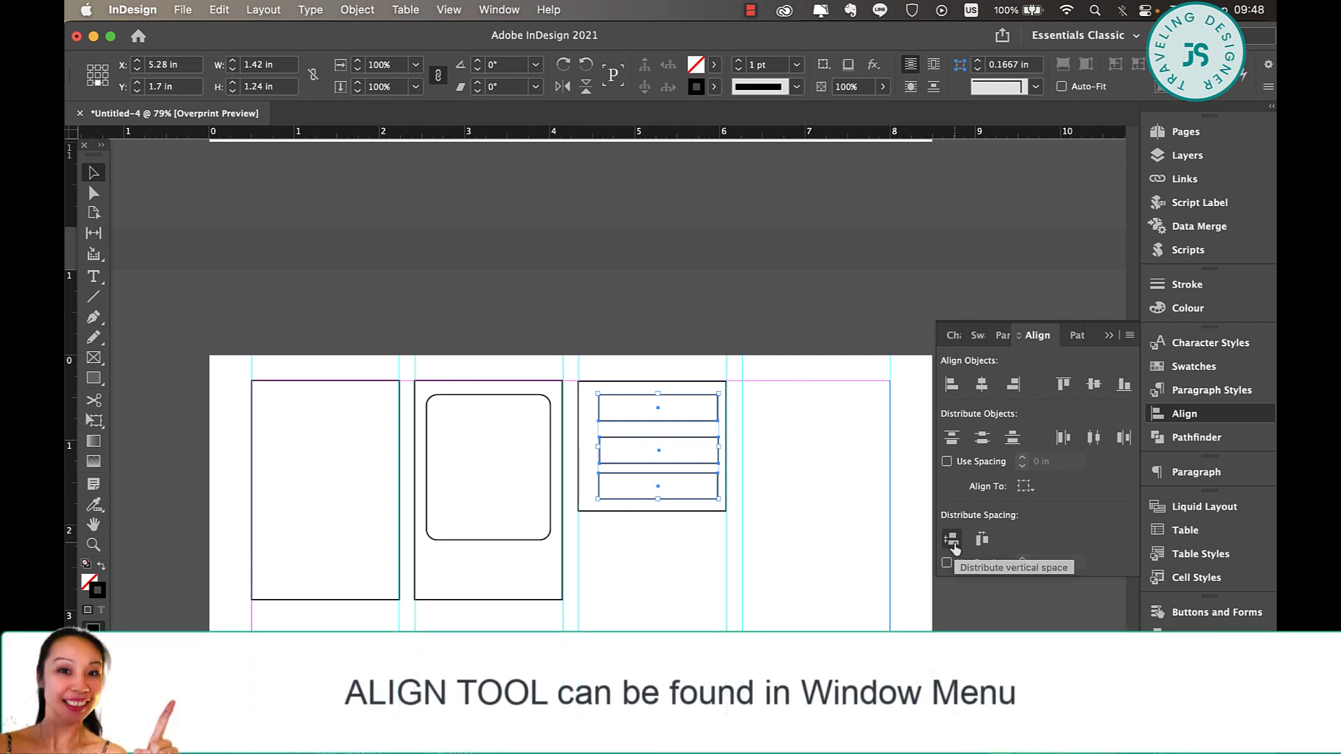
left_click(952, 543)
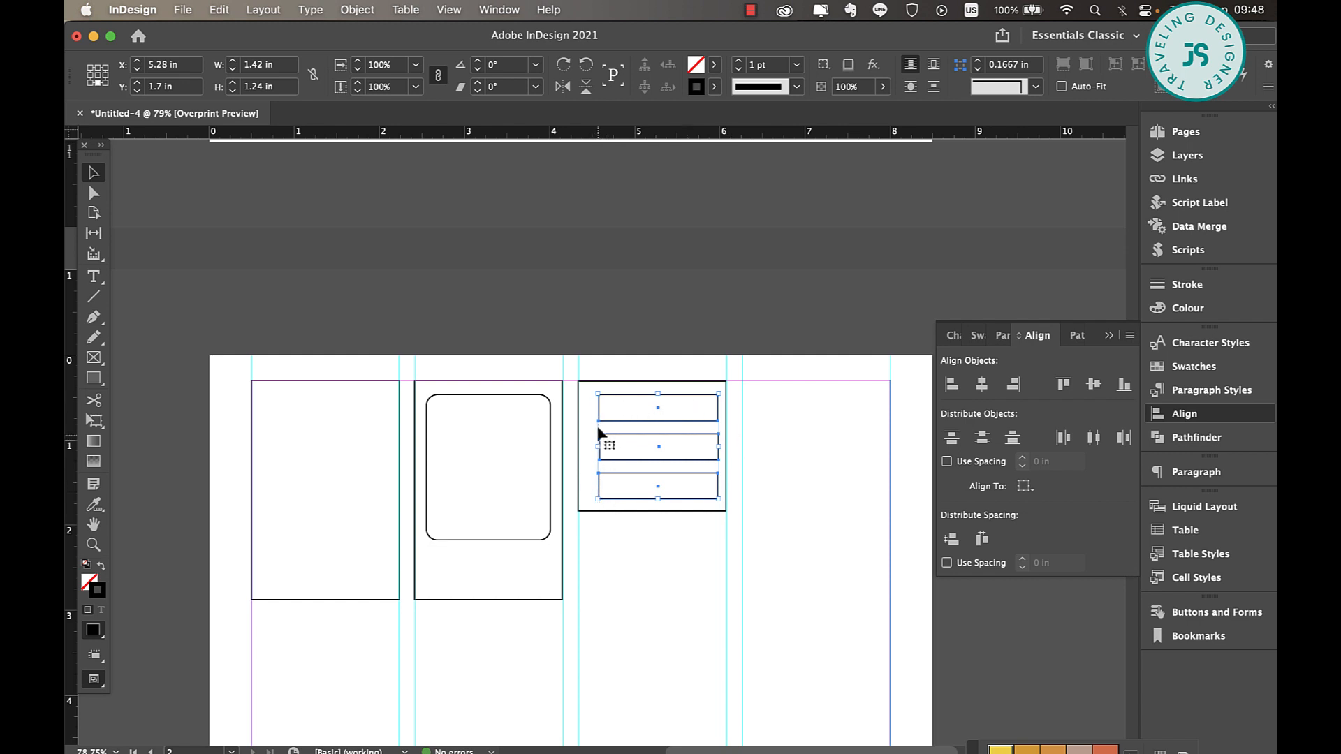
left_click(951, 387)
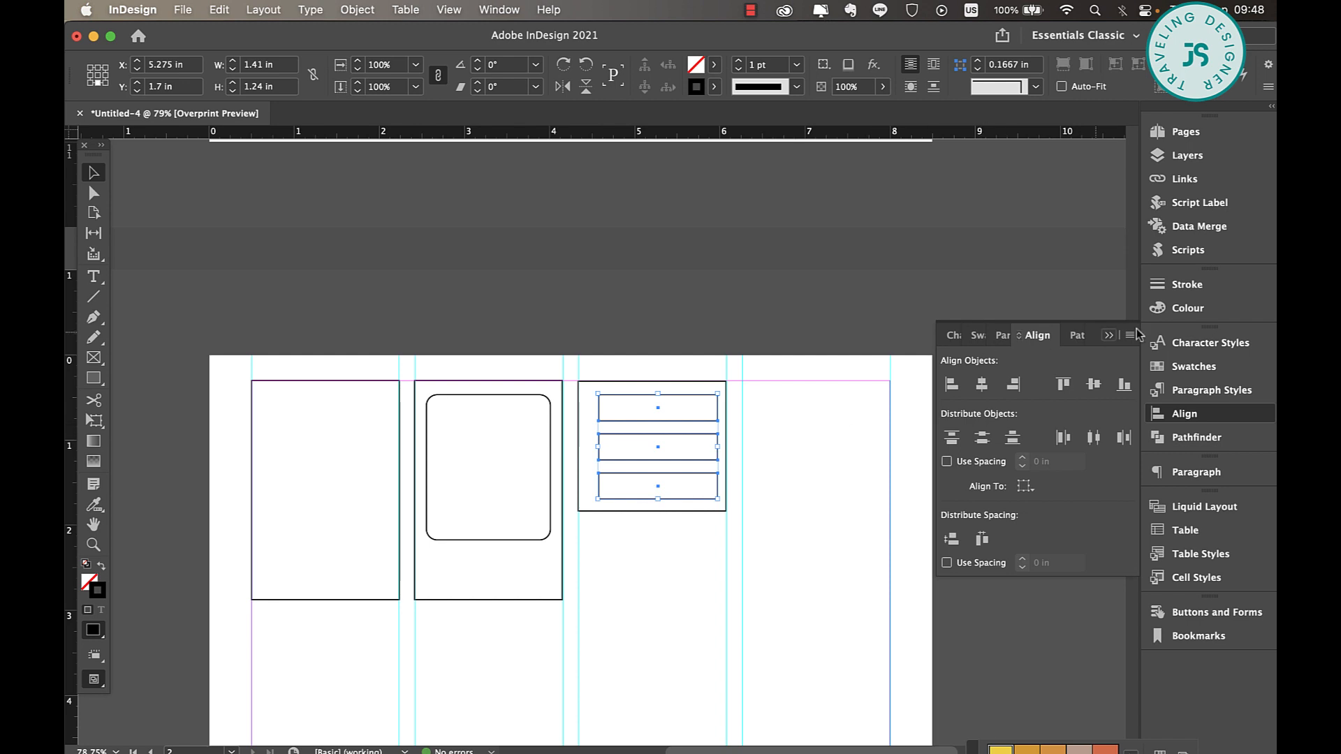
scroll(828, 383, "down", 3)
scroll(828, 383, "right", 1)
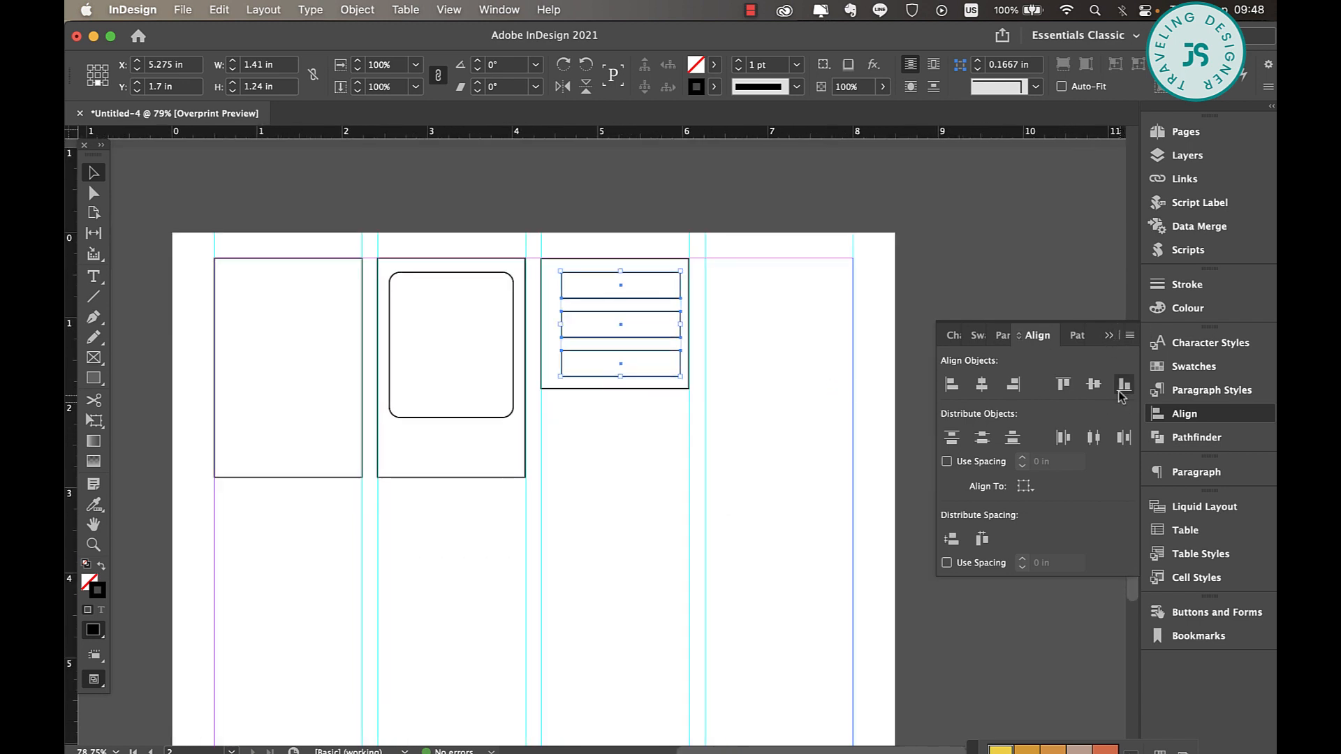
left_click(1110, 338)
Narrow the three bars together to about 1.08 in wide, freeing space between them and the frame's left edge
left_click(736, 278)
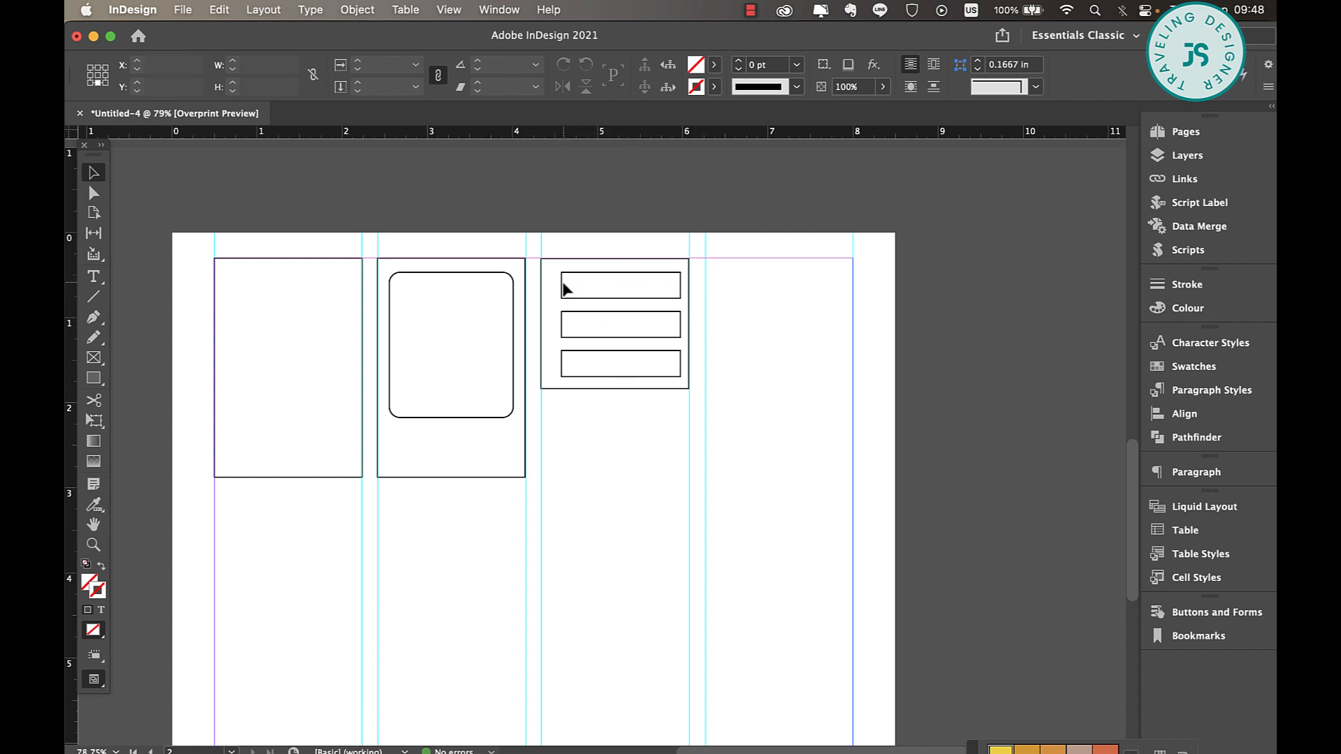
left_click_drag(600, 240, 601, 408)
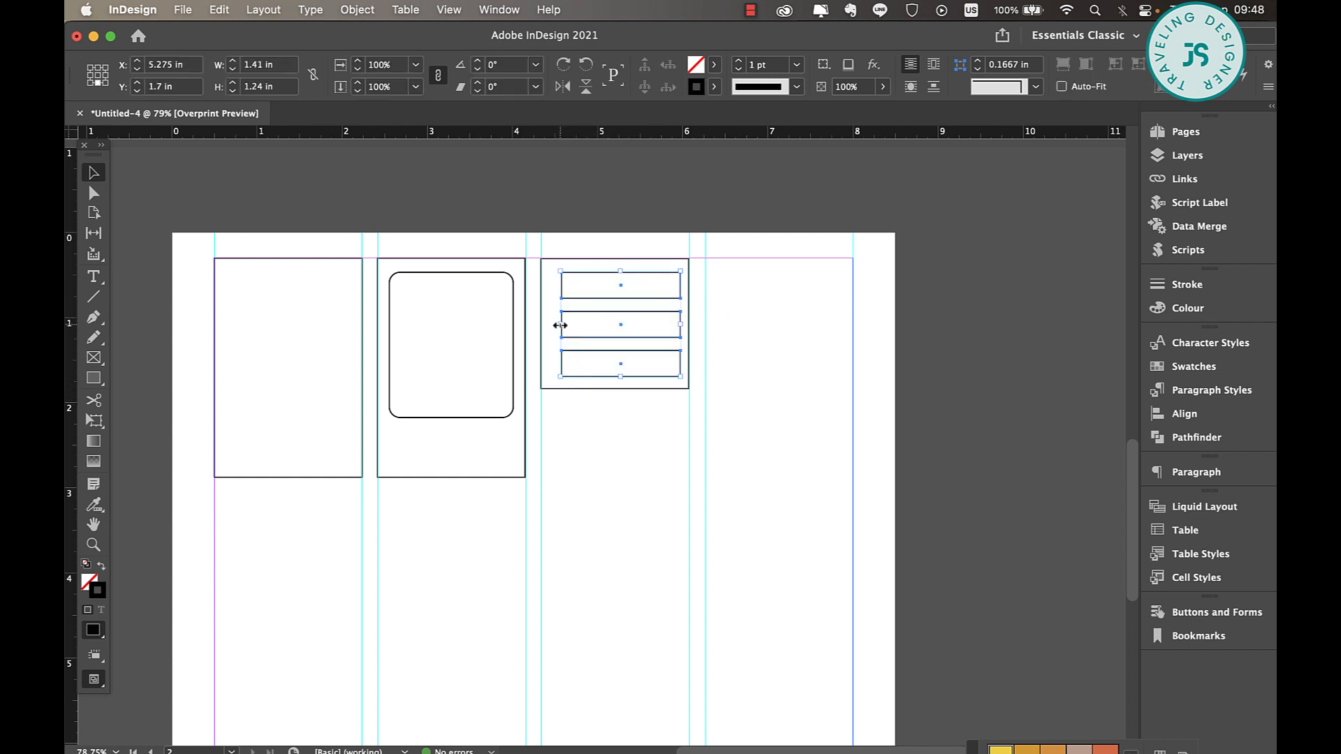
left_click_drag(561, 324, 590, 325)
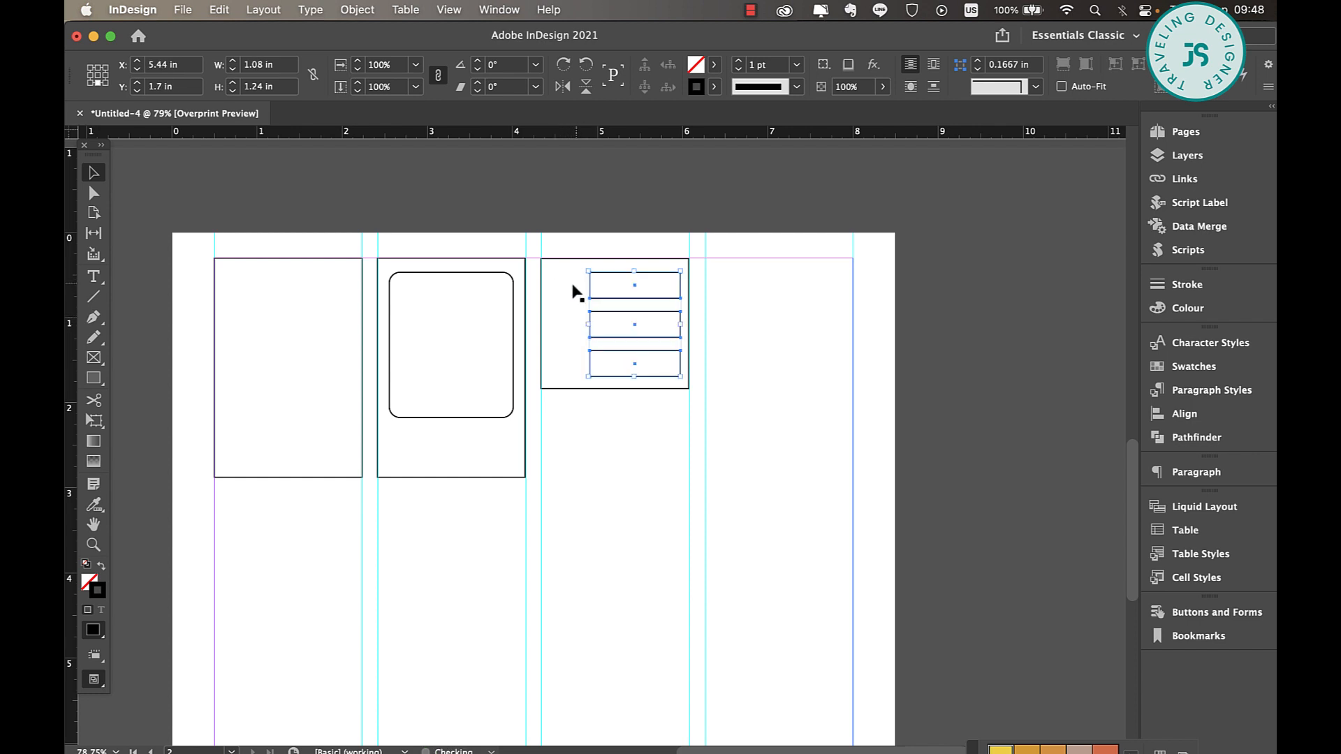
Draw a circle about 0.32 in across beside the uppermost bar and give it a Black stroke
key("l")
left_click_drag(550, 272, 579, 300)
left_click(712, 87)
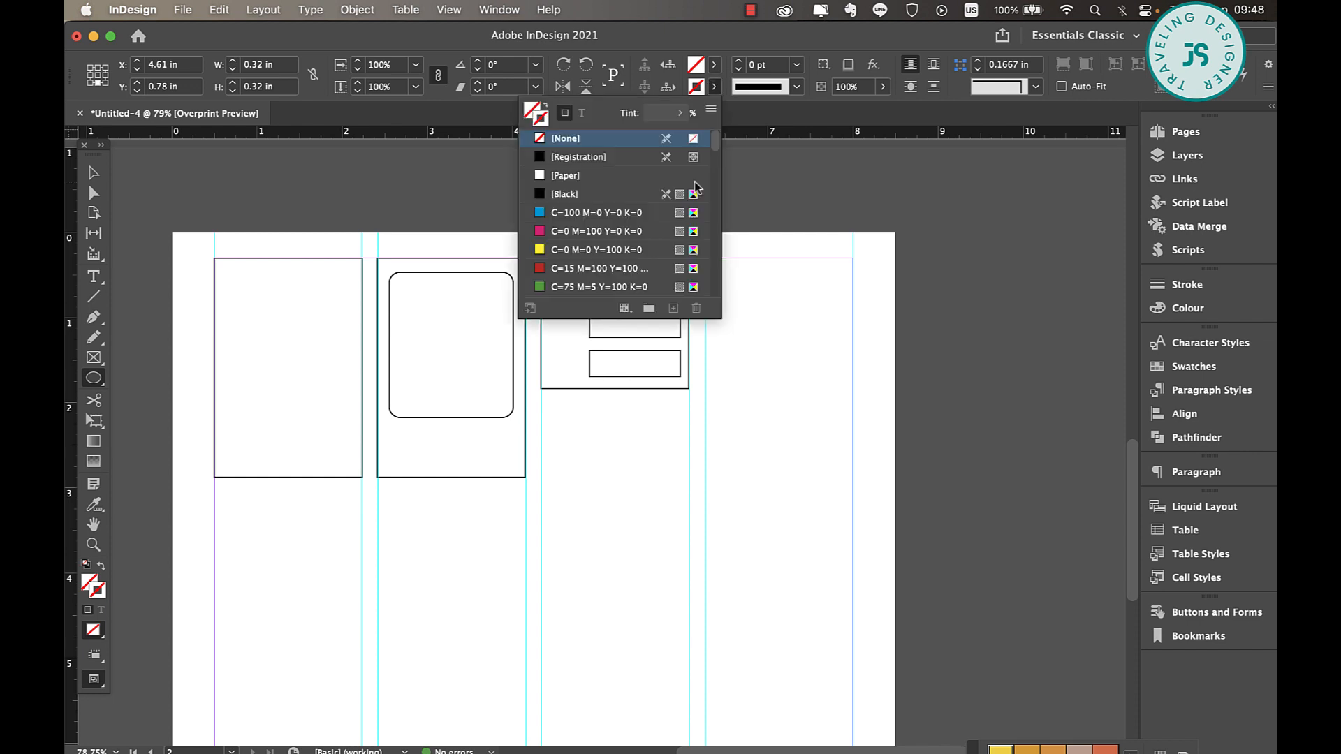
left_click(574, 196)
left_click(95, 174)
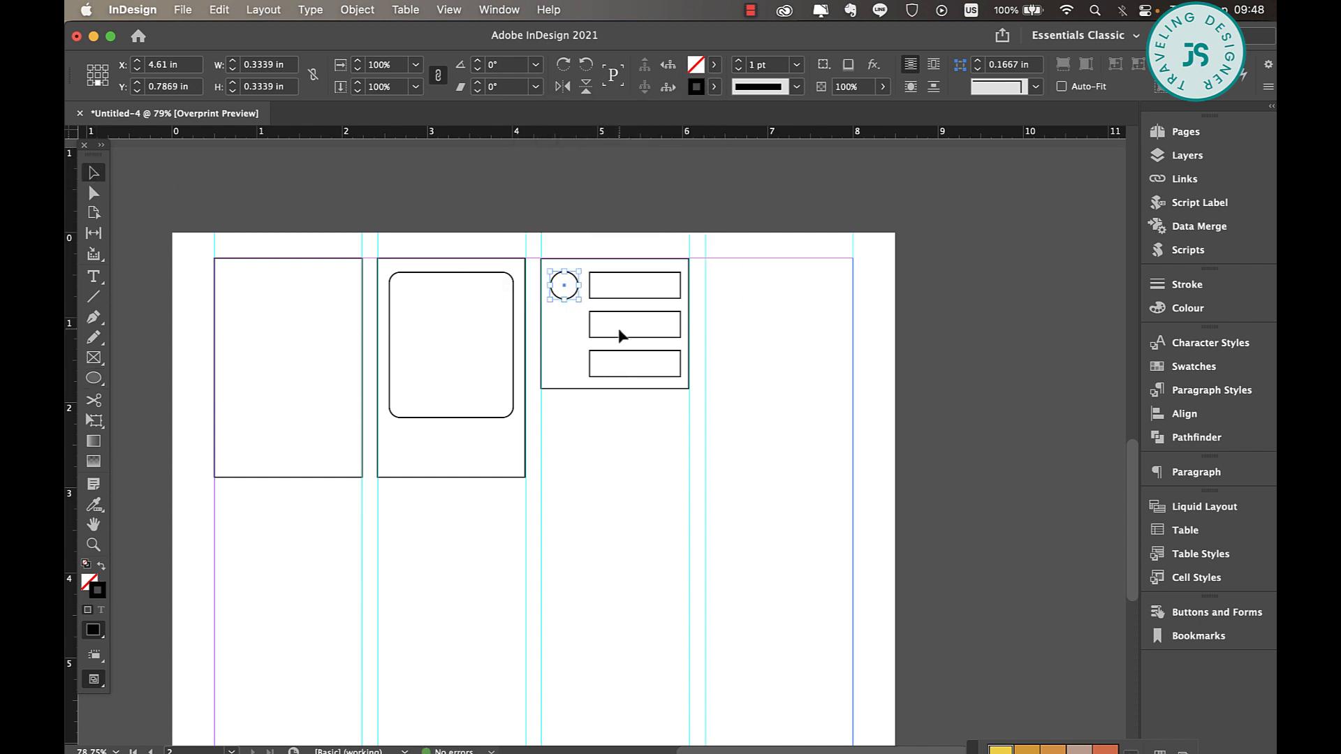
Shrink the circle and copy it beside the other two bars so that each bar has one
left_click_drag(580, 271, 539, 443)
scroll(574, 278, "up", 3)
left_click(826, 348)
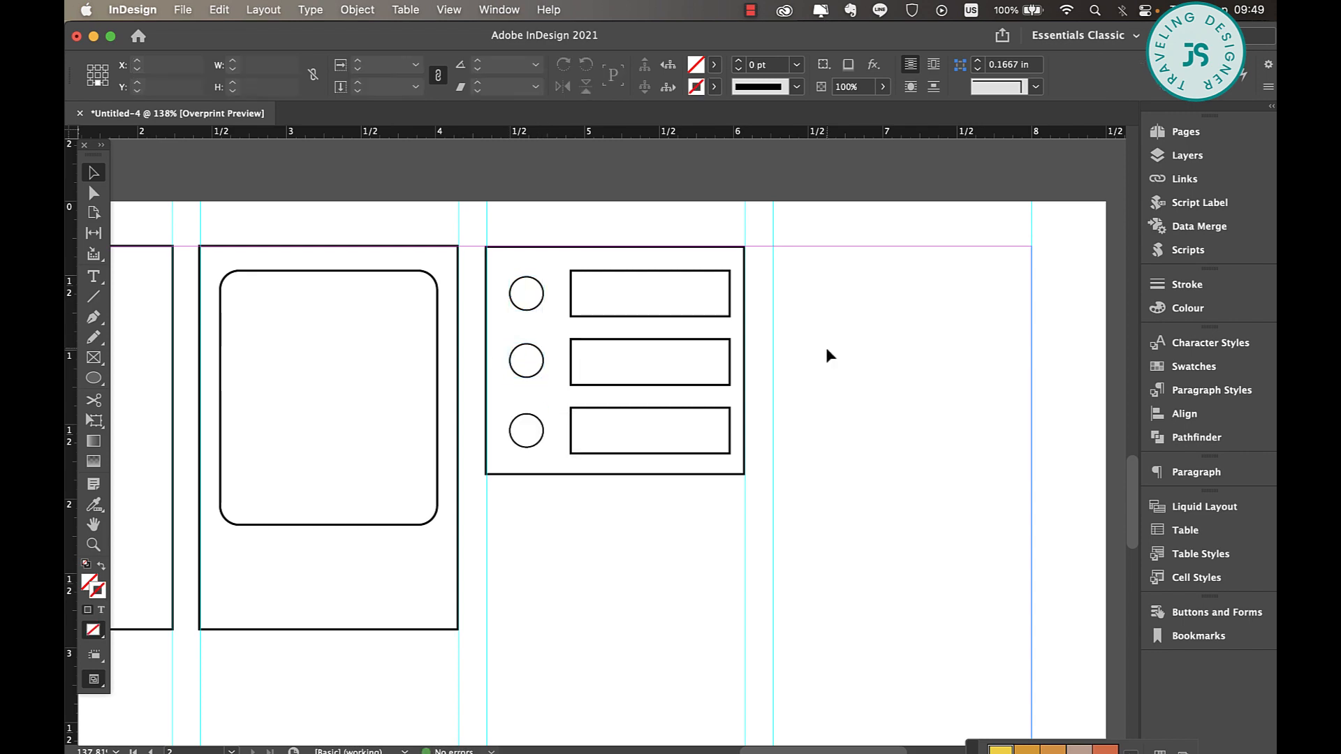
Compare the third column's frame on page 2 with the Priorities, Appointment and Meeting stickers on page 1
scroll(801, 340, "up", 10)
scroll(801, 340, "up", 10)
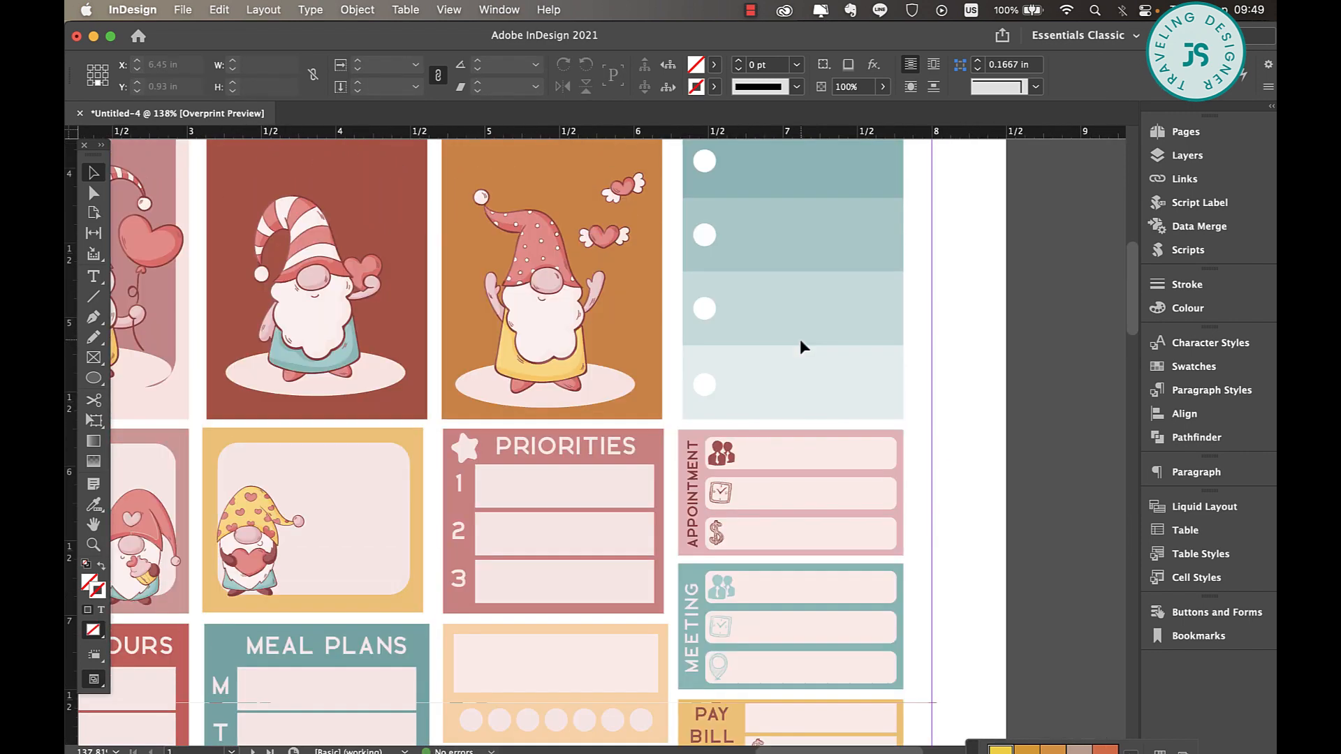
scroll(801, 340, "down", 8)
scroll(747, 344, "up", 4)
scroll(751, 351, "up", 2)
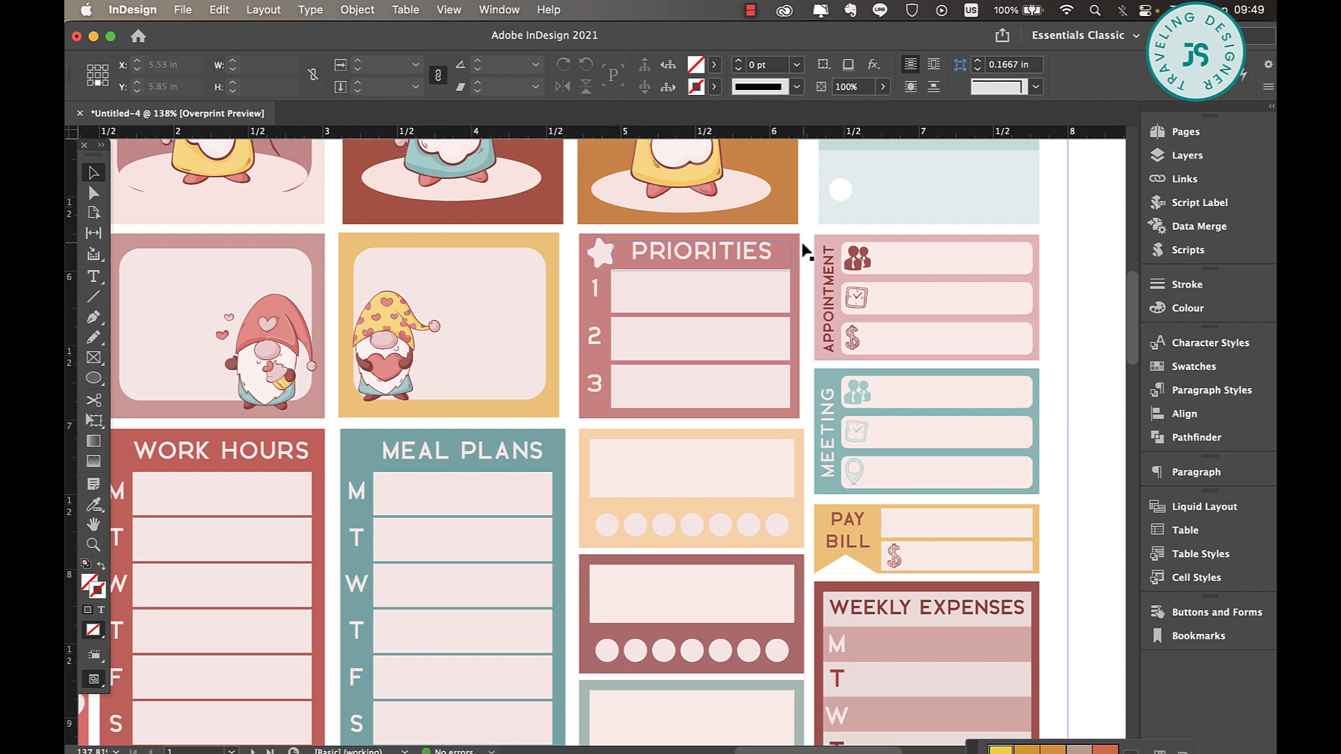
scroll(740, 326, "down", 10)
scroll(740, 326, "down", 6)
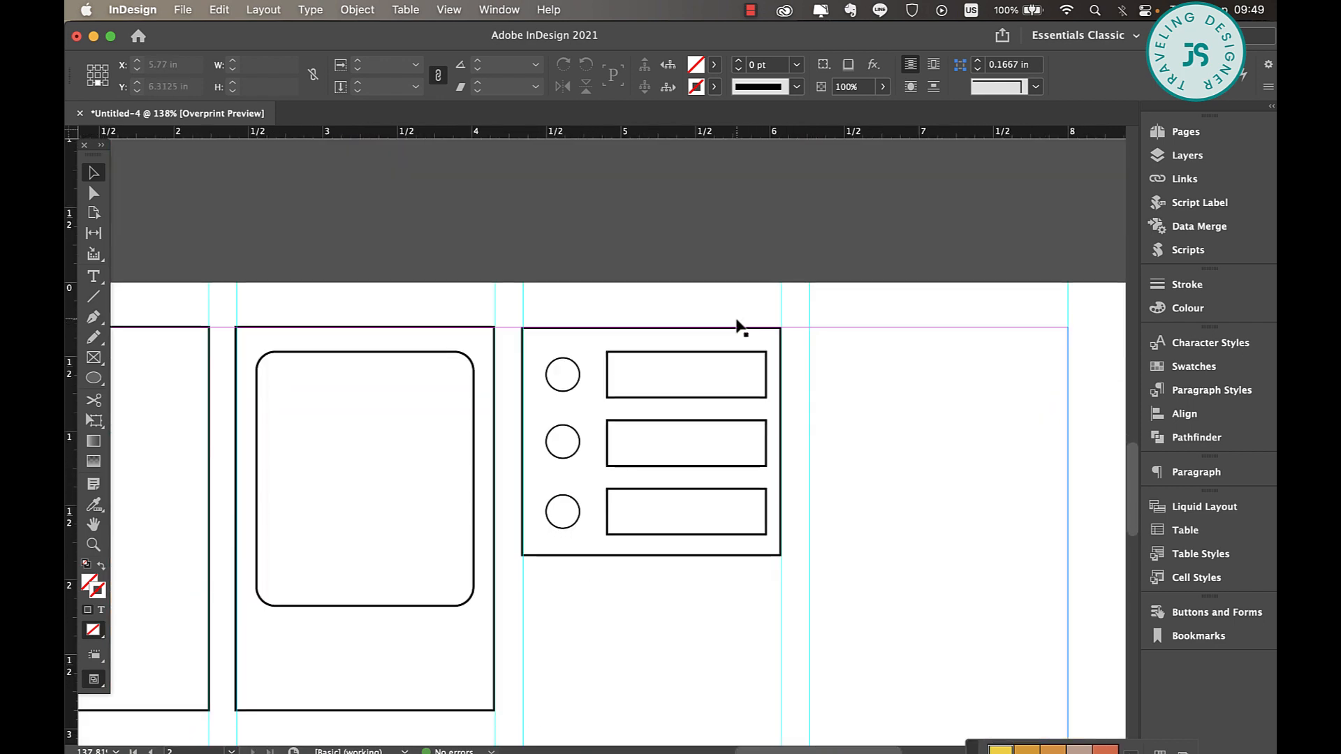
scroll(804, 341, "down", 2)
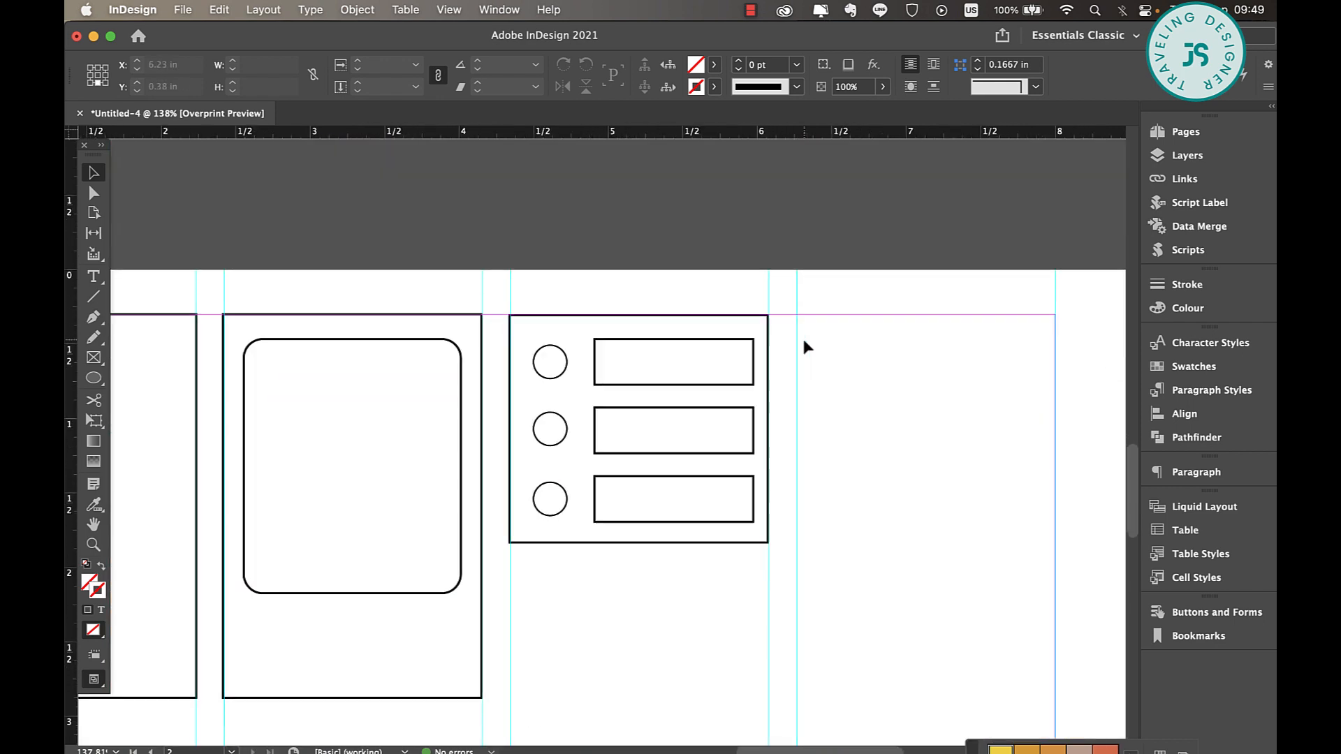
Examine the weekly expenses, diagonal day-off, weekend banner and heart flag stickers on page 1 as models for further shapes
scroll(804, 341, "right", 5)
scroll(683, 399, "up", 15)
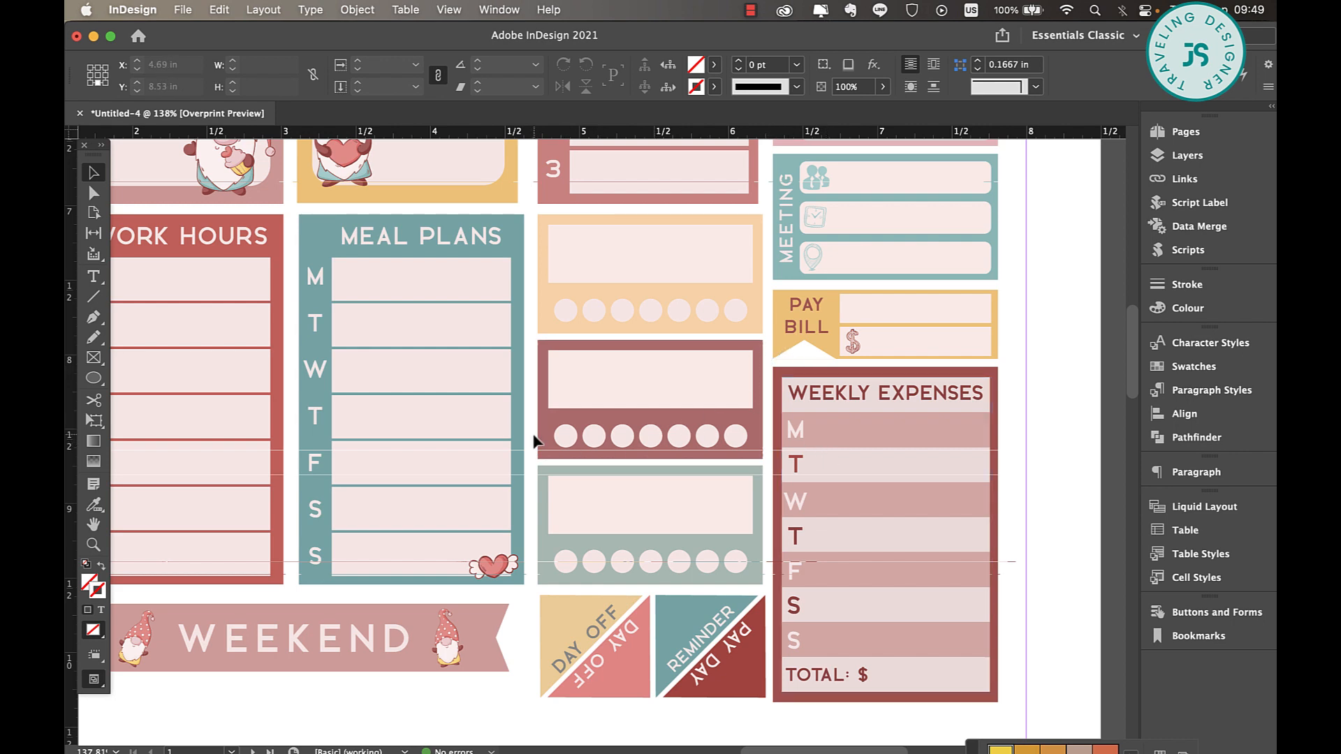
scroll(537, 444, "left", 6)
scroll(537, 445, "down", 3)
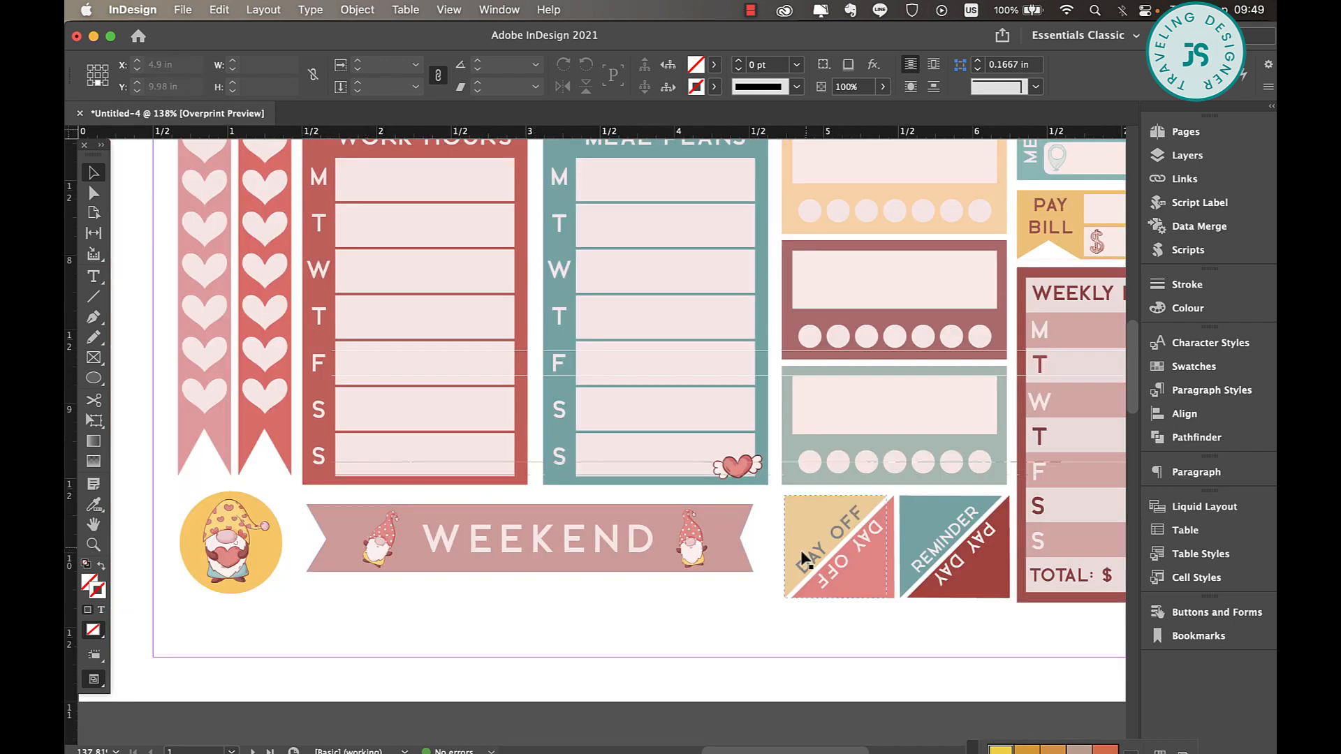
scroll(627, 593, "down", 3)
scroll(626, 593, "right", 1)
scroll(625, 590, "down", 10)
scroll(625, 590, "right", 5)
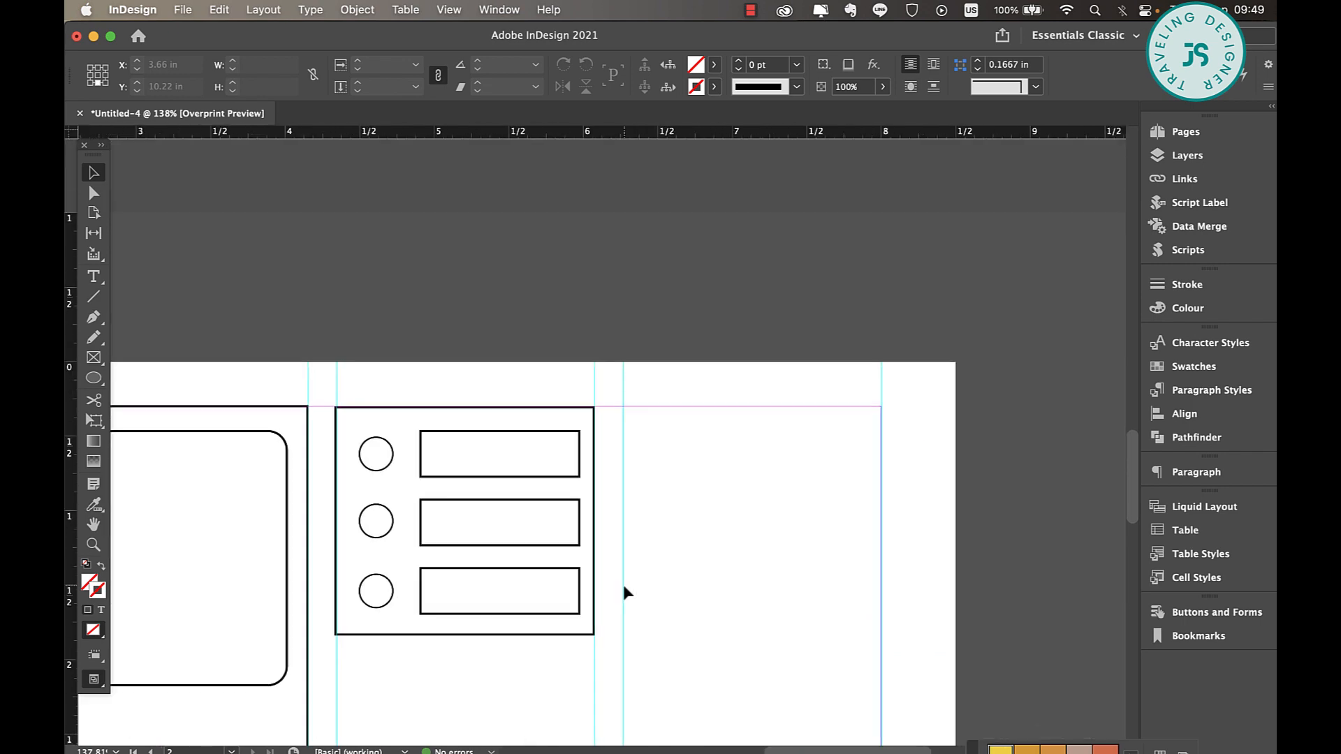
scroll(623, 585, "left", 6)
scroll(623, 586, "up", 10)
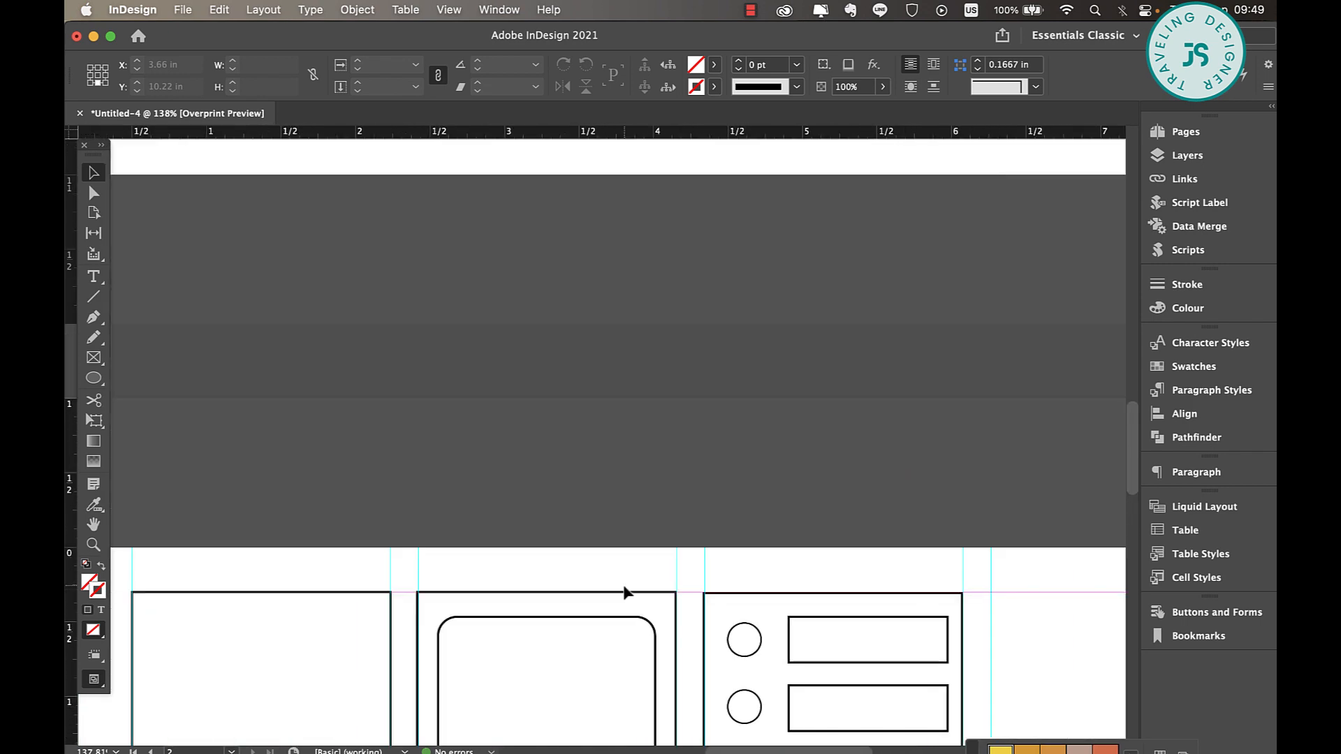
scroll(461, 492, "up", 6)
scroll(457, 492, "left", 2)
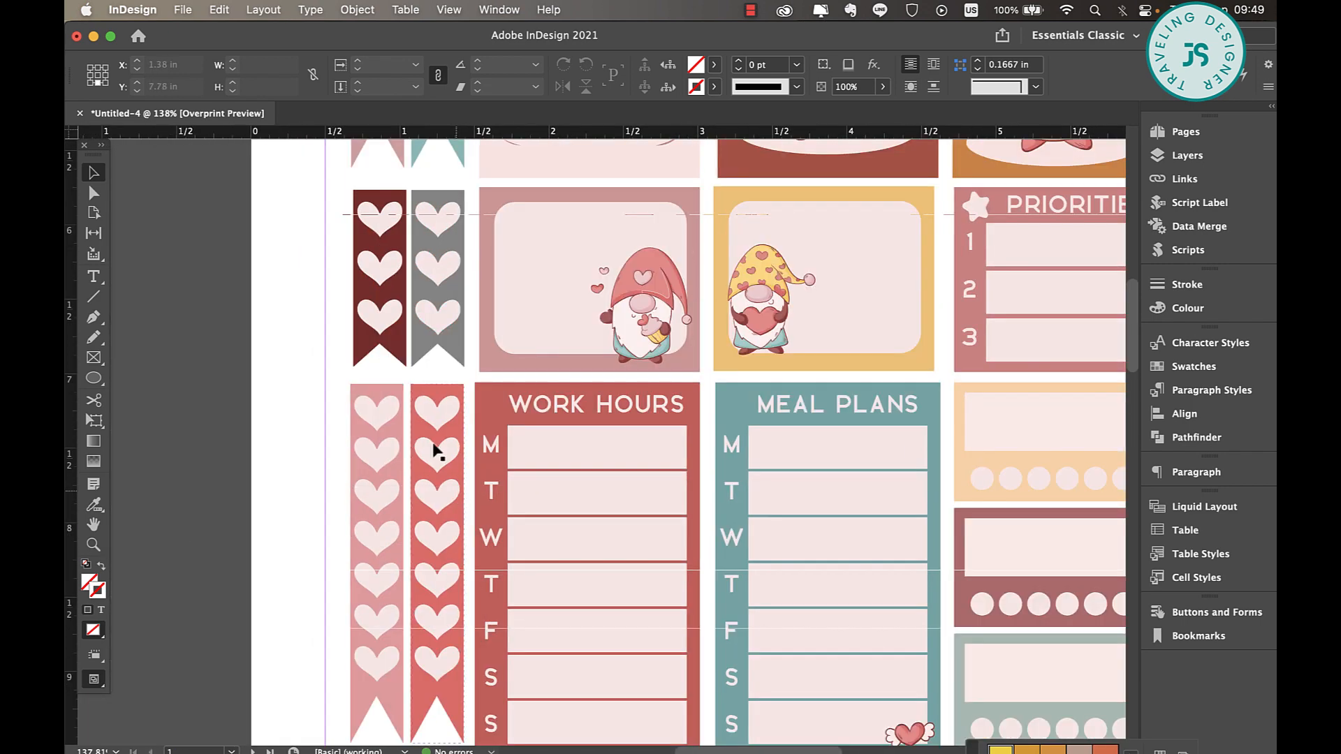
Draw a tall narrow rectangle about 0.65 by 2.53 in at the left margin, below the first column's rectangle
scroll(429, 503, "down", 10)
scroll(428, 503, "right", 1)
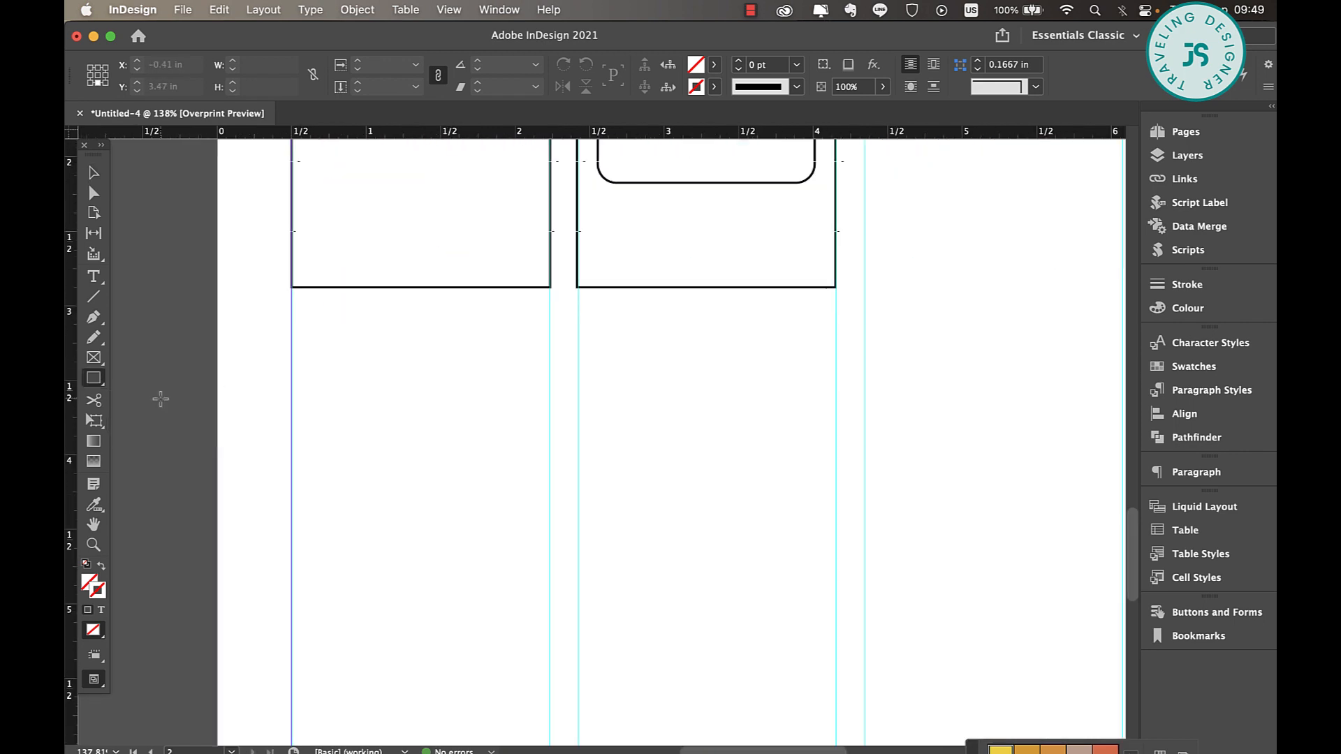
key("m")
left_click_drag(292, 306, 397, 690)
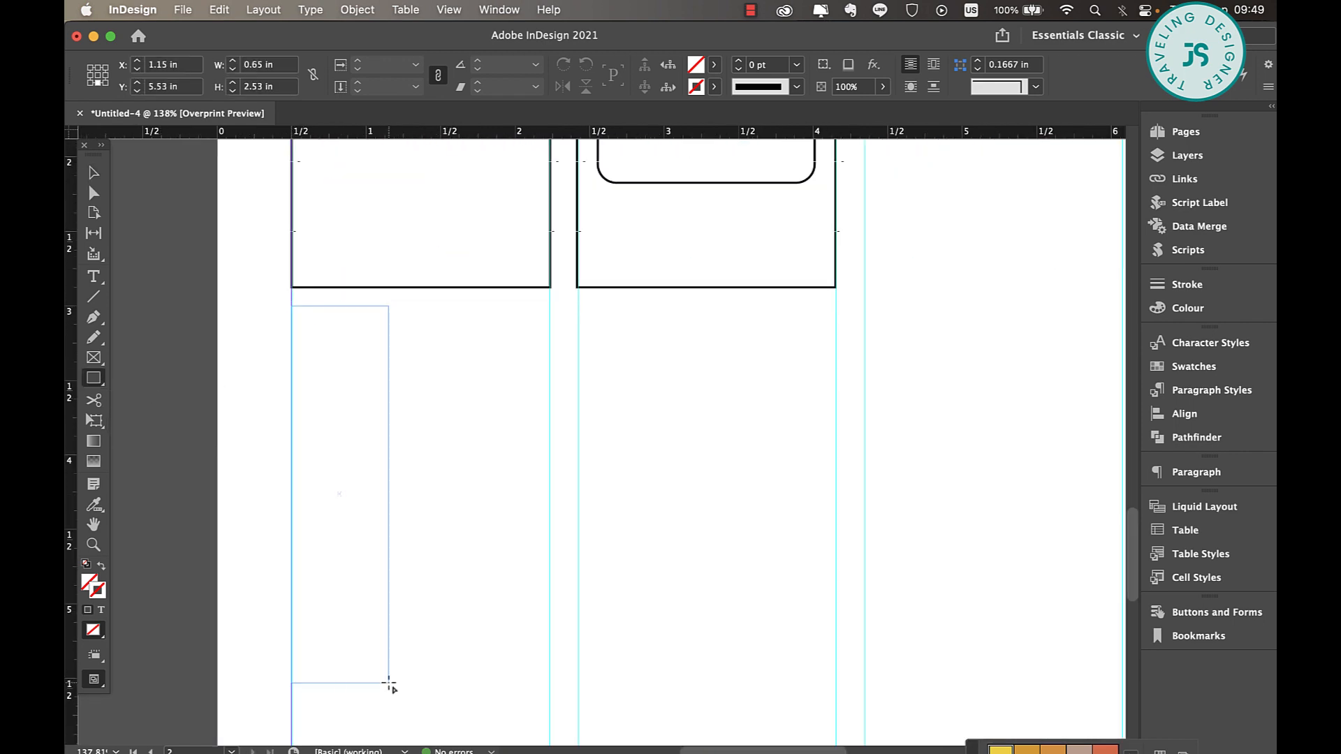
Apply a Black stroke to the tall narrow rectangle
scroll(389, 682, "down", 5)
scroll(389, 682, "left", 2)
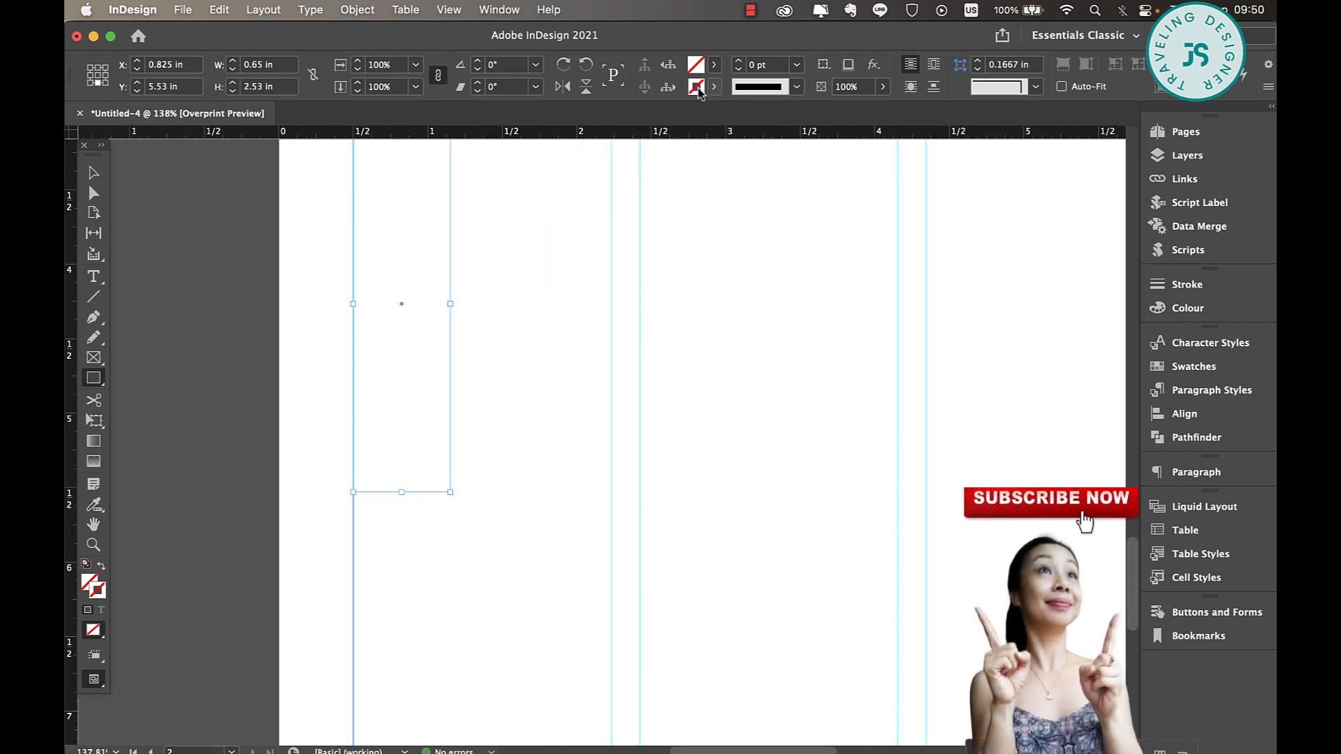
left_click(697, 87)
left_click(559, 194)
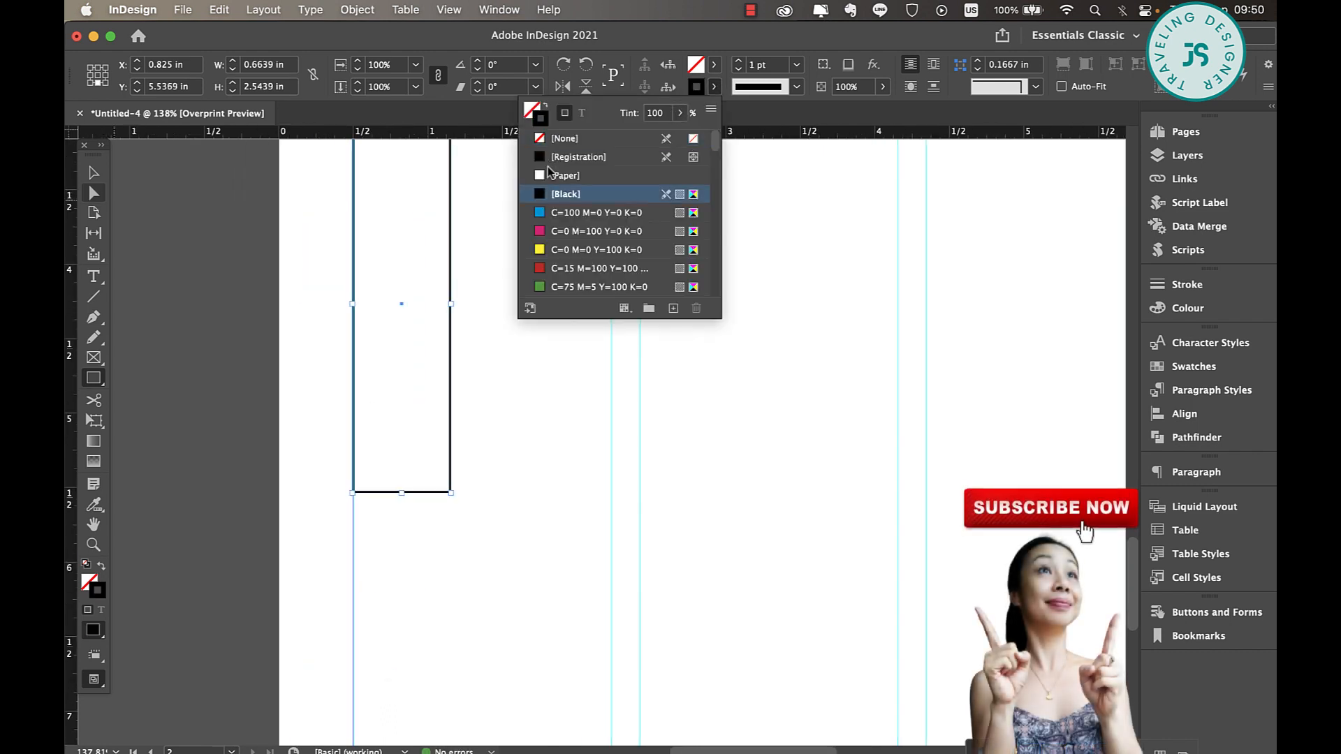
key("v")
Place a vertical ruler guide through the centre of the tall narrow rectangle and open the ruler display options
scroll(266, 279, "up", 5)
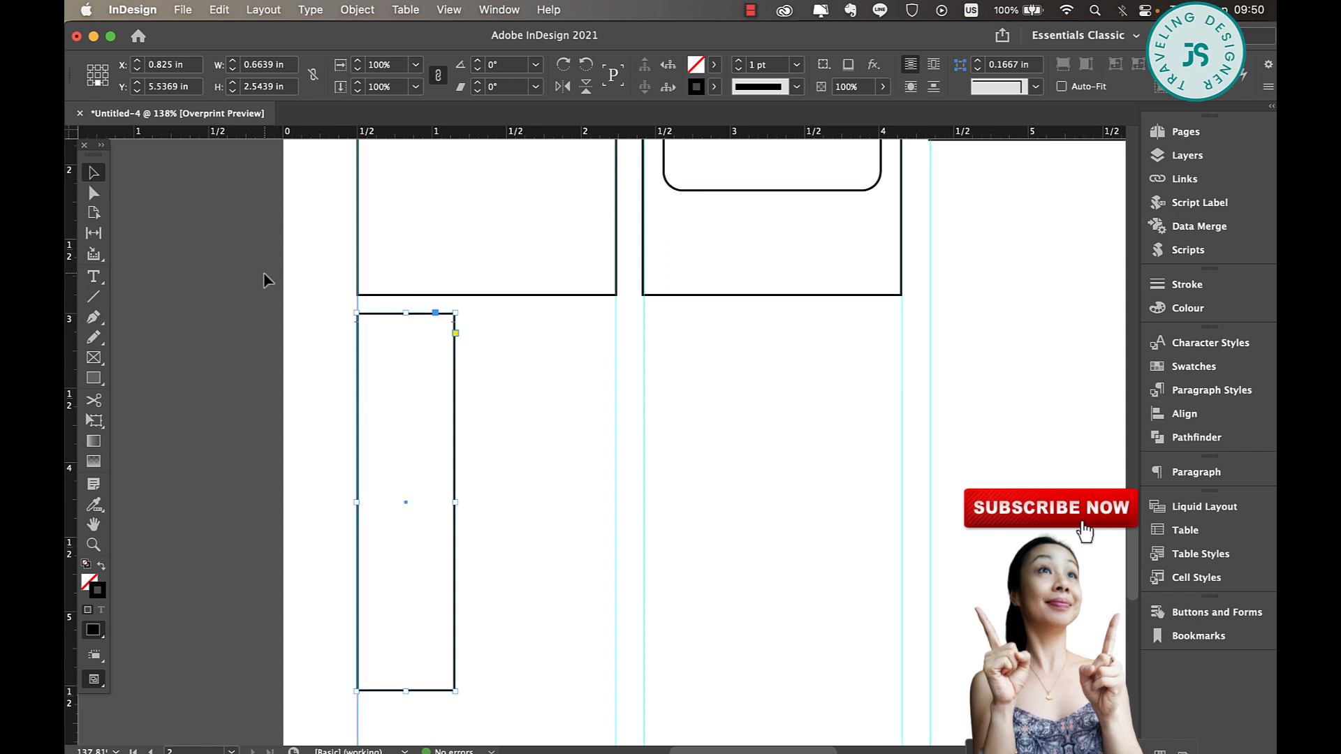
scroll(265, 279, "down", 1)
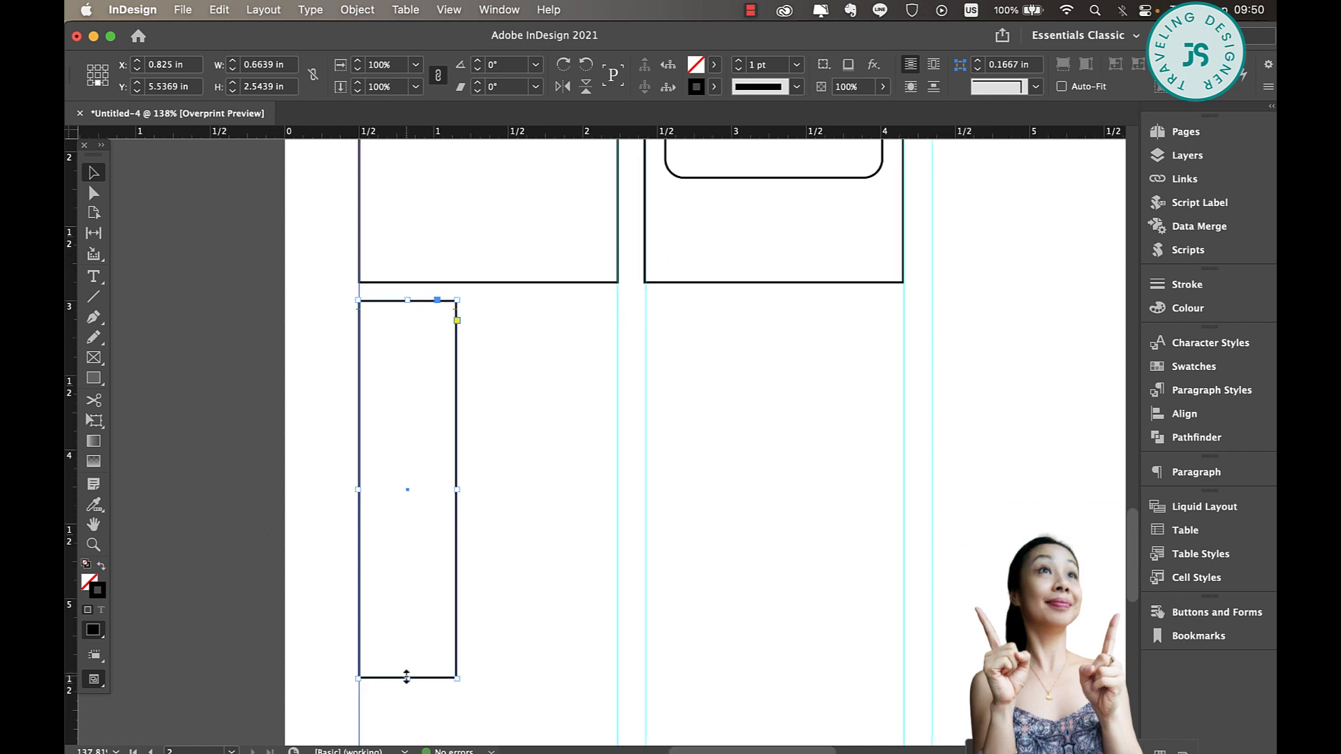
left_click_drag(75, 703, 405, 697)
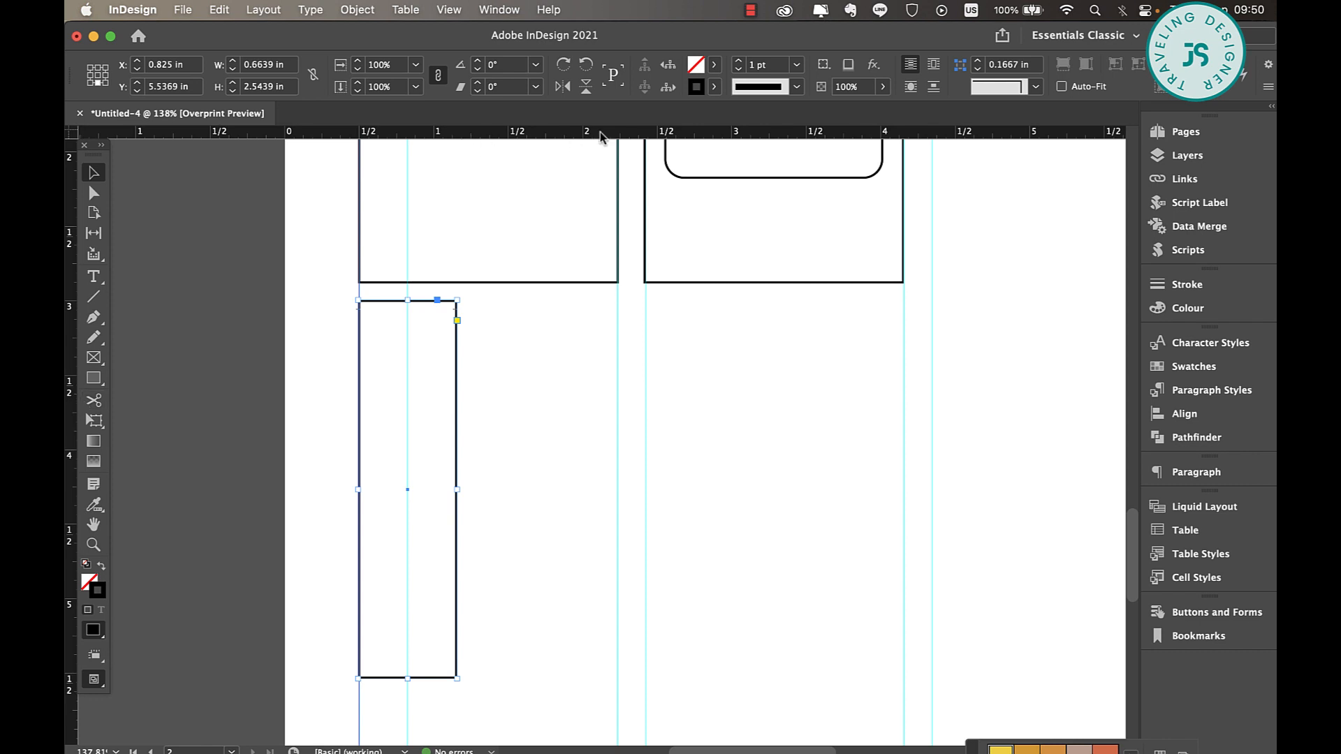
left_click(451, 10)
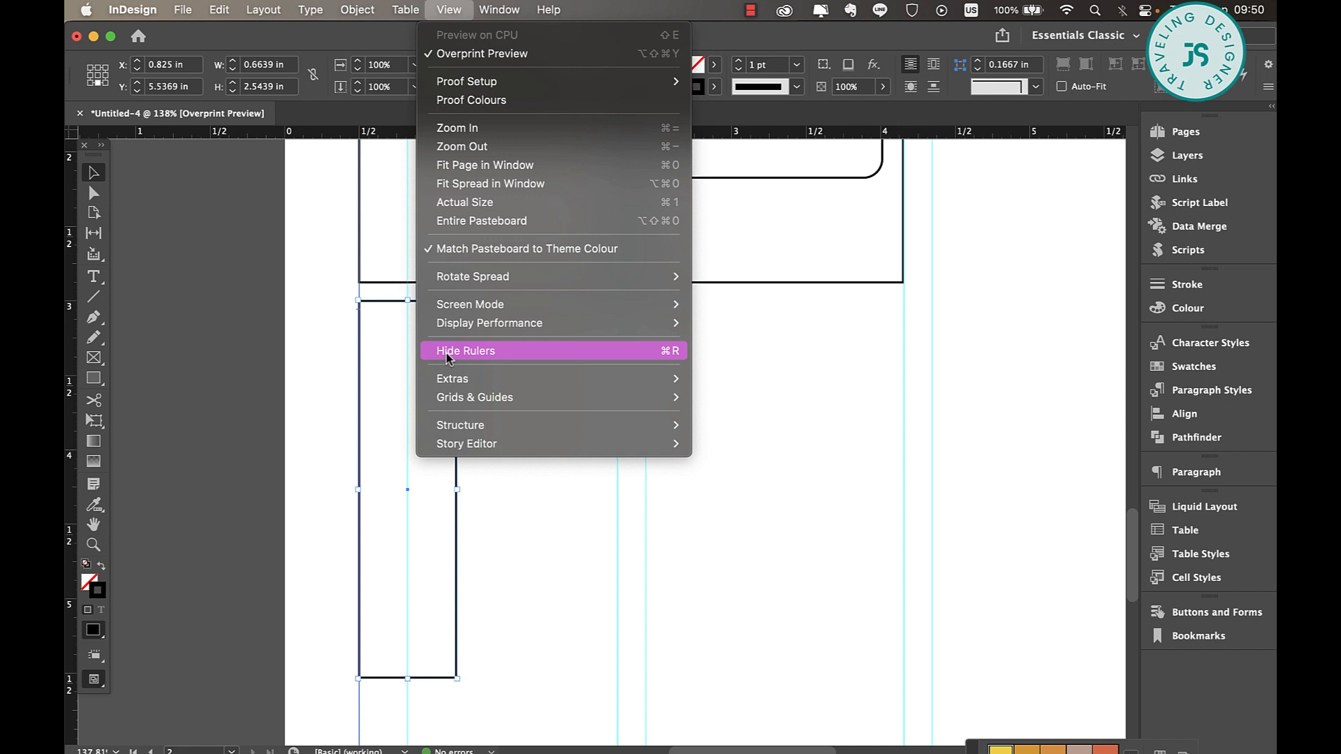
Add an anchor point at the middle of the tall rectangle's bottom edge and raise it to about Y 5.2 in, forming a flag notch
left_click(461, 183)
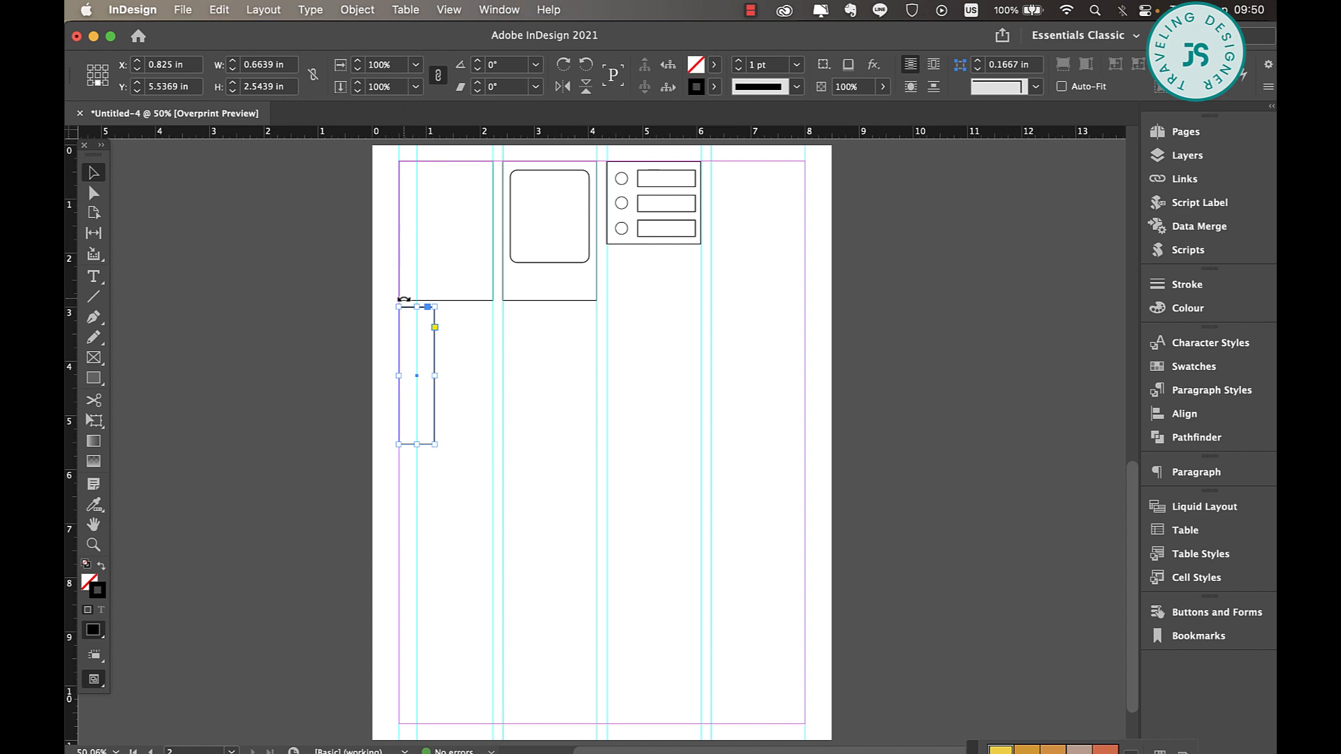
scroll(406, 299, "up", 5)
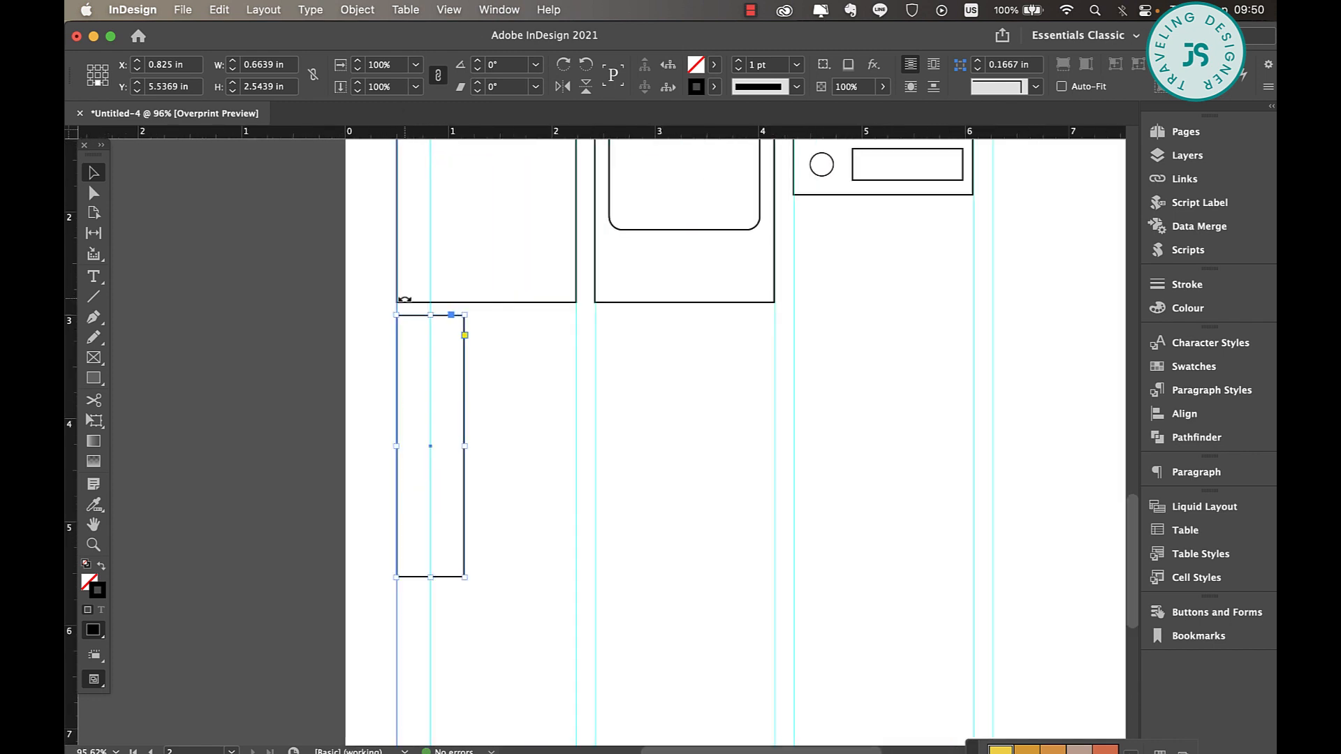
scroll(405, 299, "up", 3)
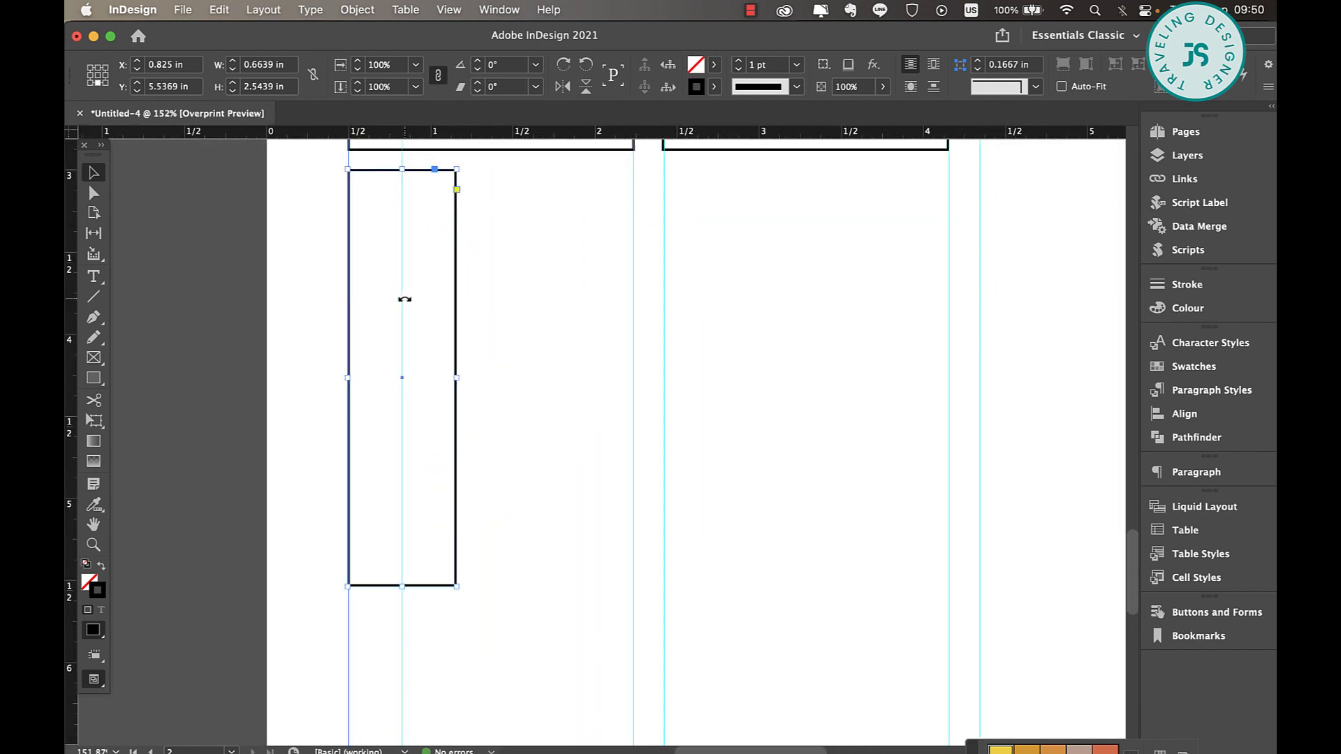
scroll(405, 299, "up", 3)
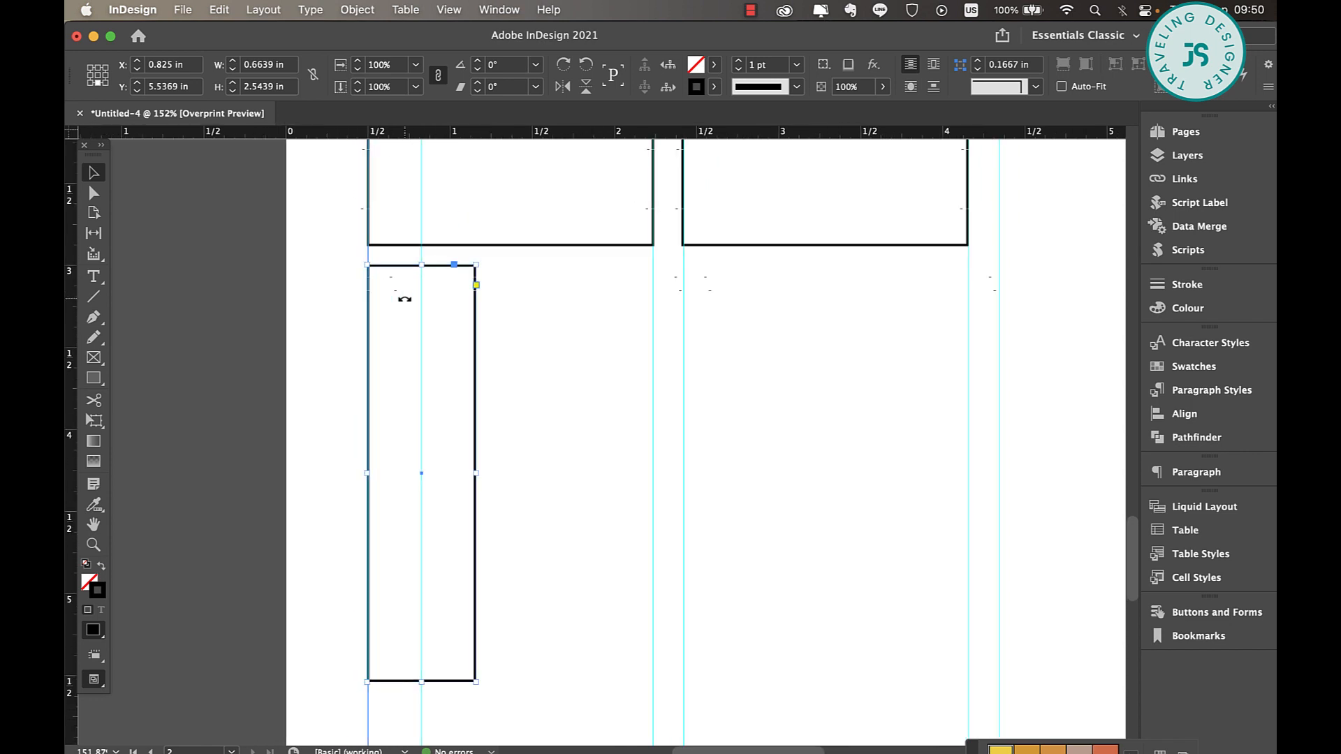
left_click(94, 318)
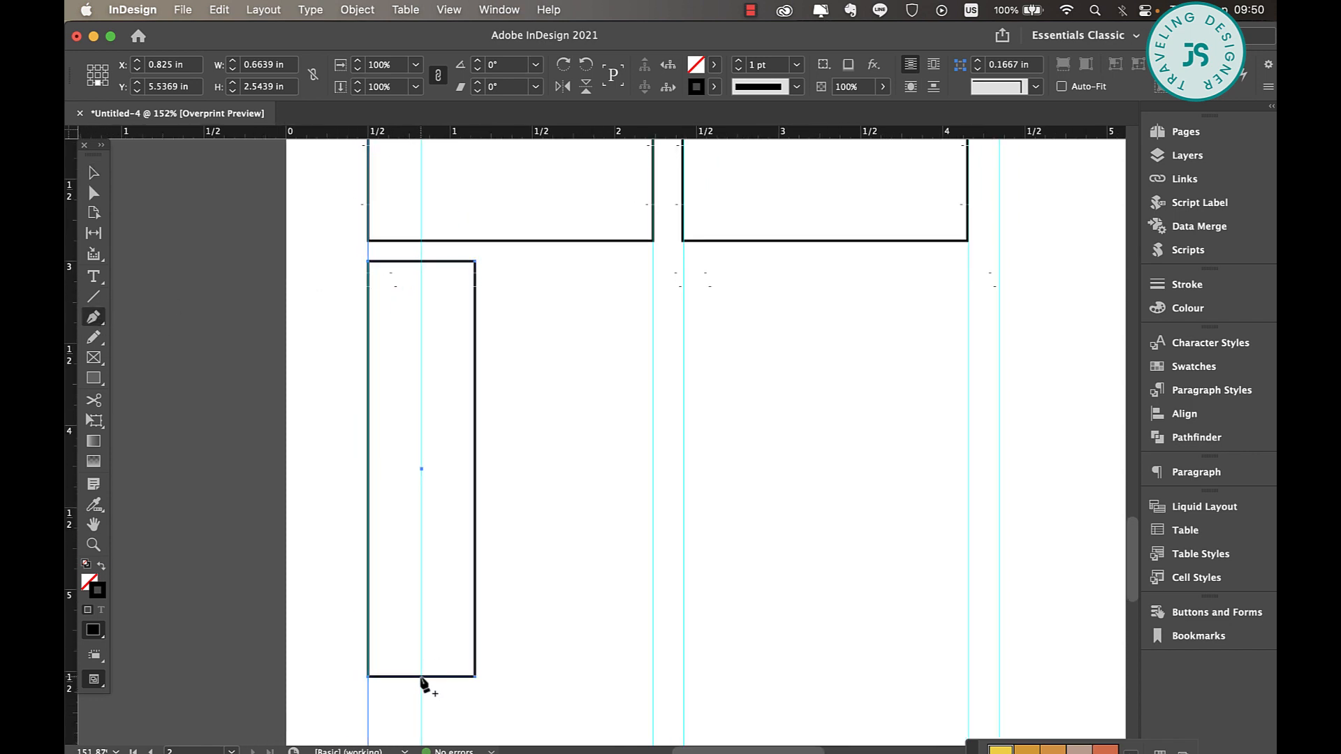
scroll(423, 683, "down", 7)
scroll(423, 683, "up", 4)
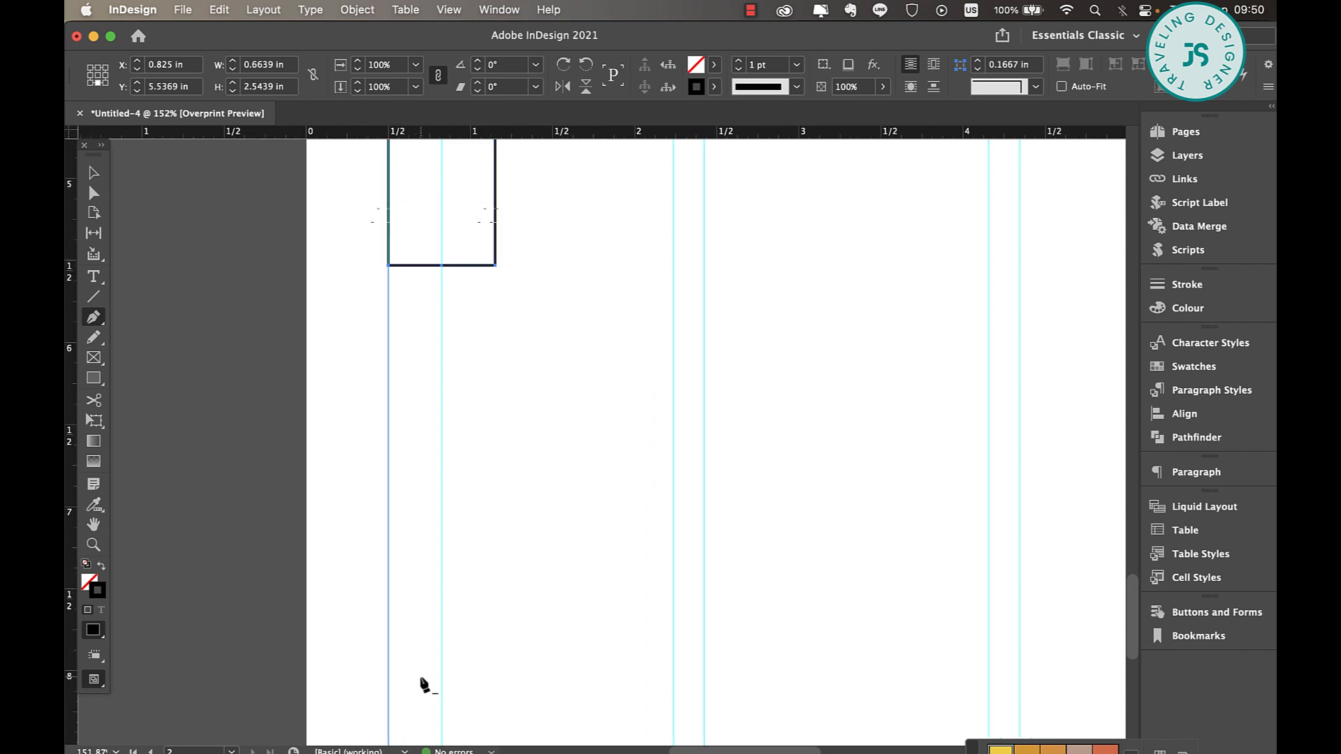
scroll(423, 685, "up", 1)
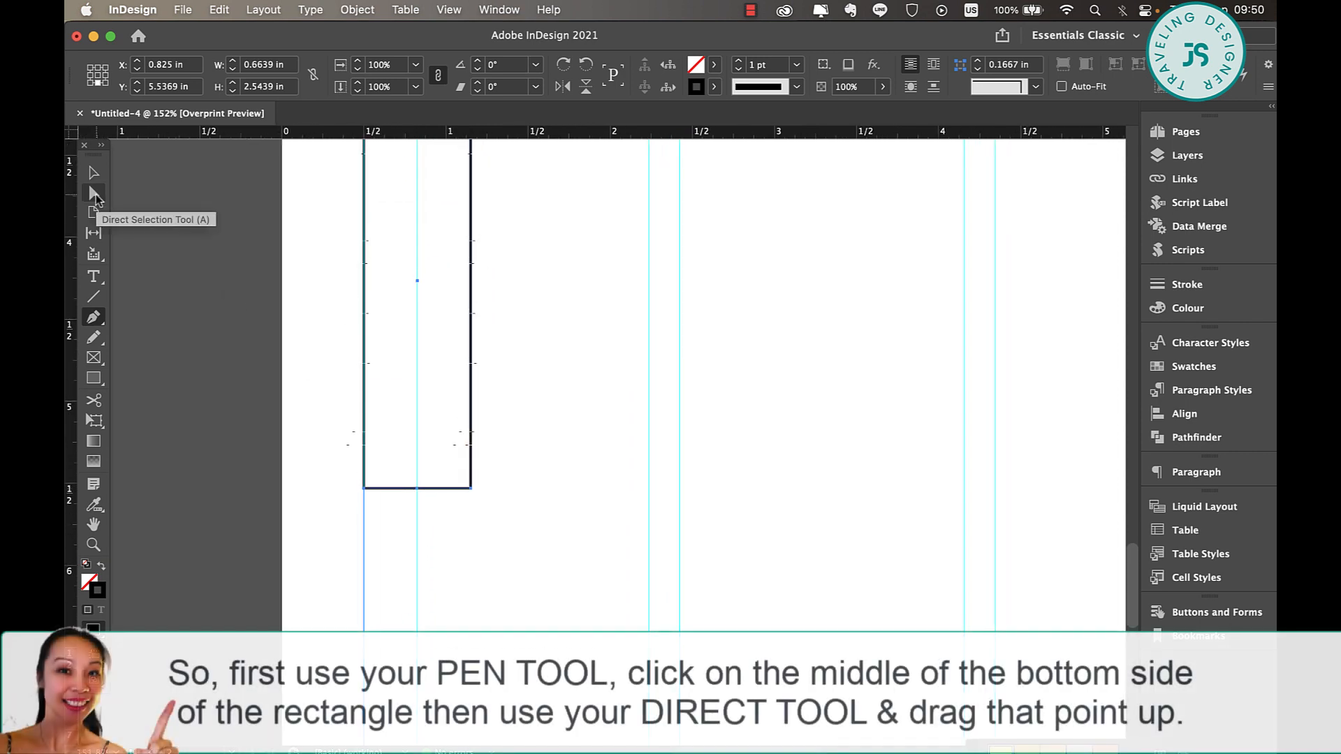
left_click(95, 195)
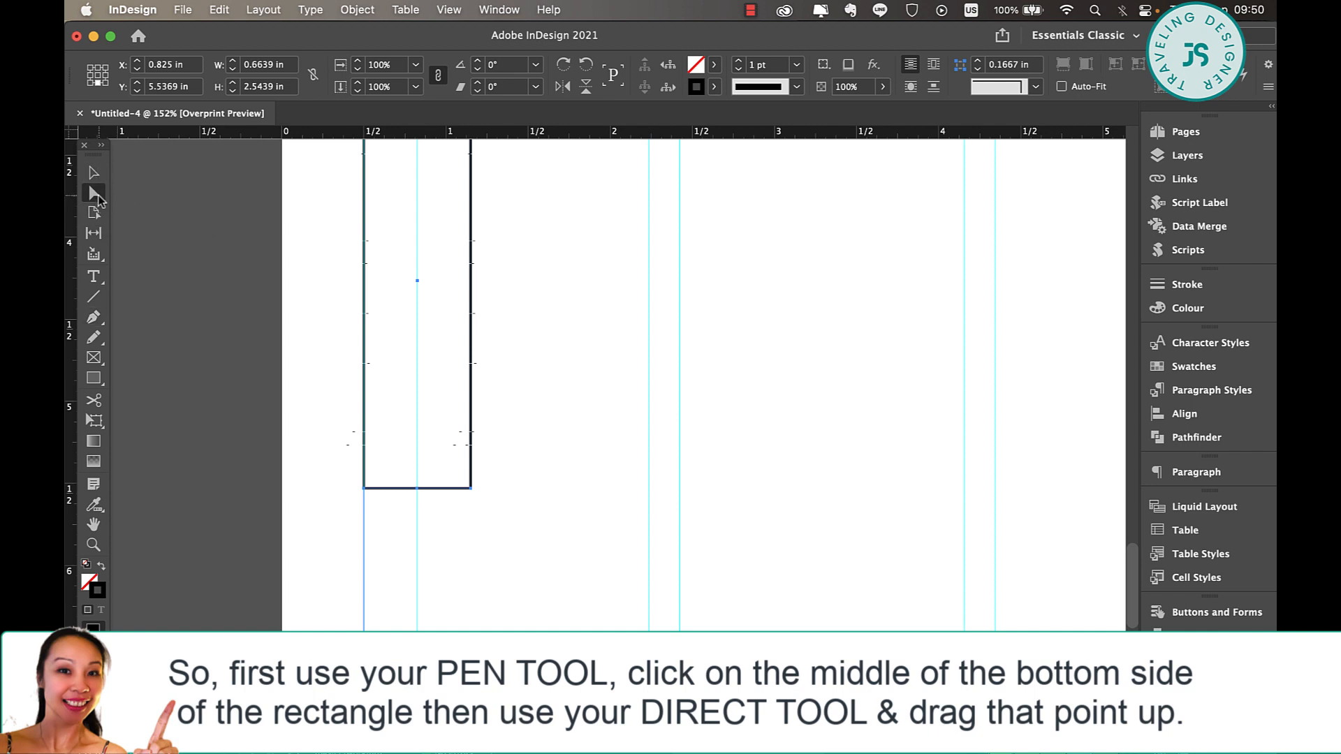
left_click_drag(417, 489, 420, 436)
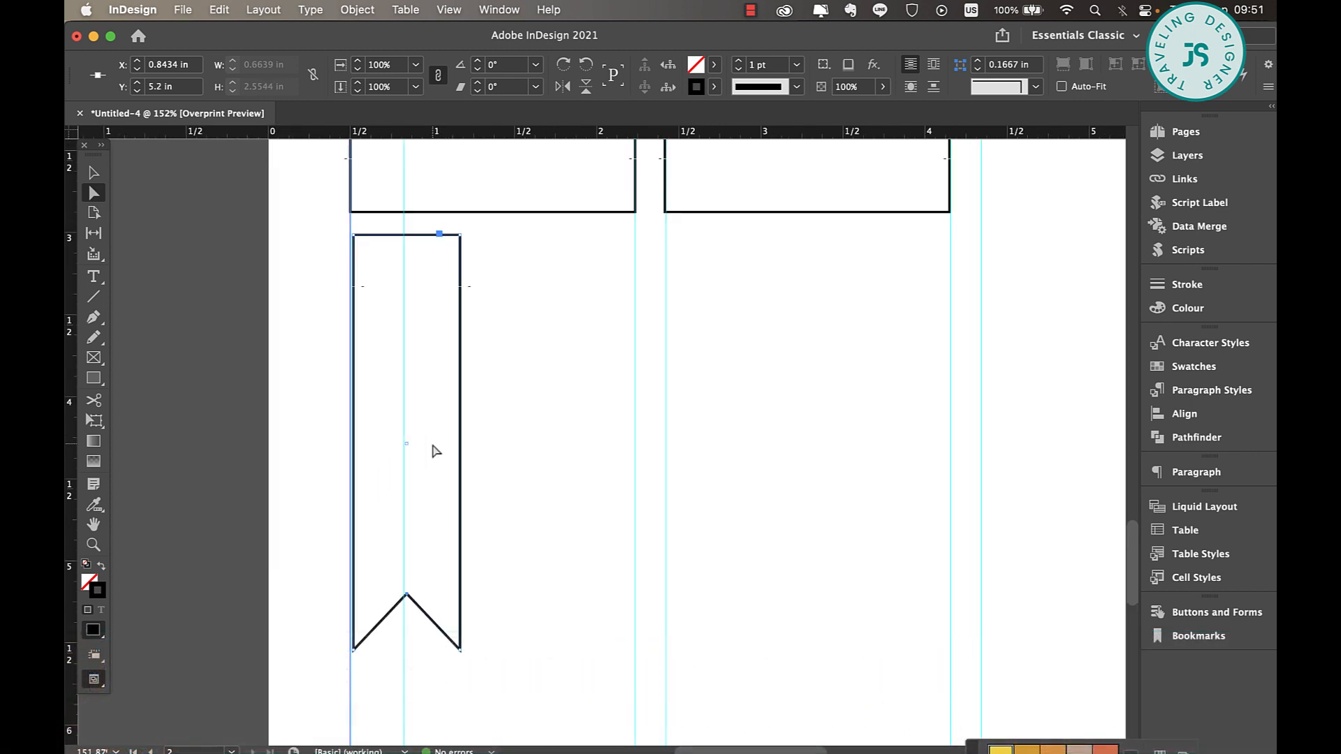
Move the vertical centre guide off the flag onto the pasteboard beside the page
left_click(102, 175)
left_click_drag(69, 311, 194, 323)
scroll(488, 341, "down", 2)
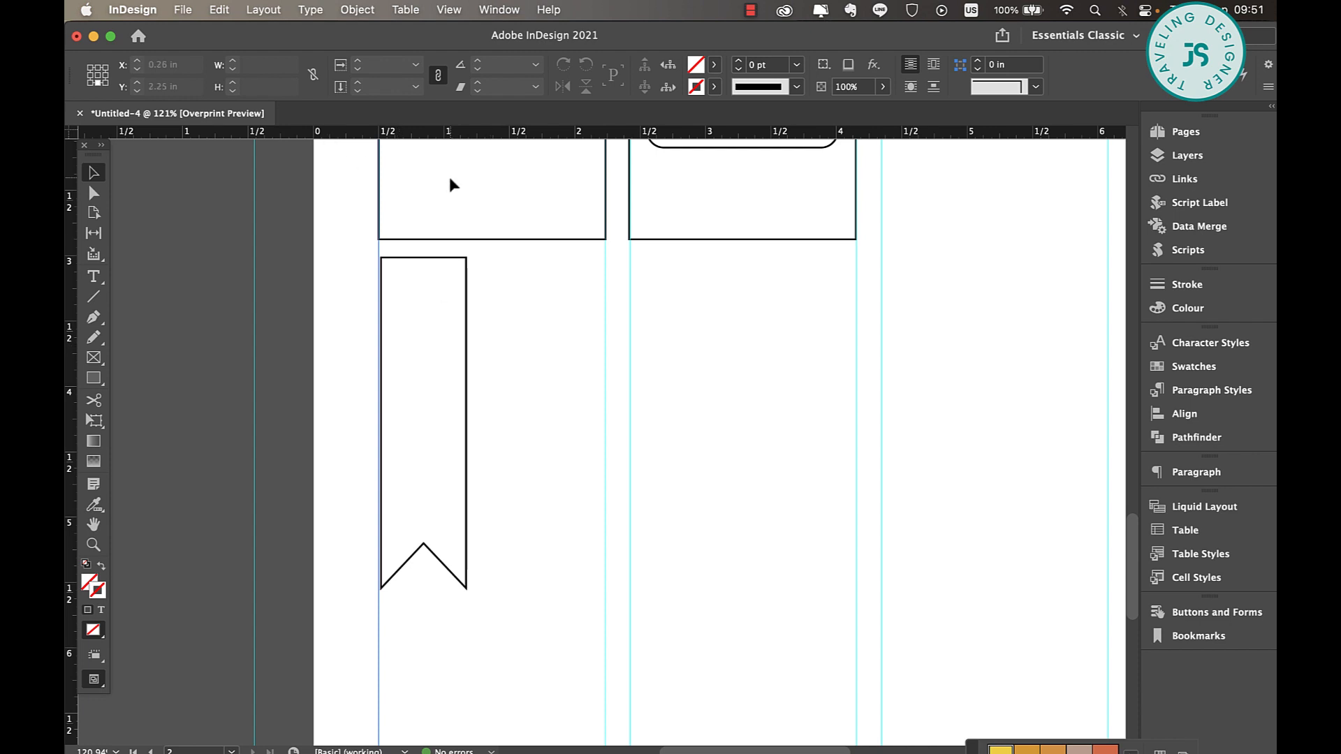
Examine the heart flags on page 1, including the brown one, and the weekend banner as models for notched shapes
scroll(519, 304, "up", 5)
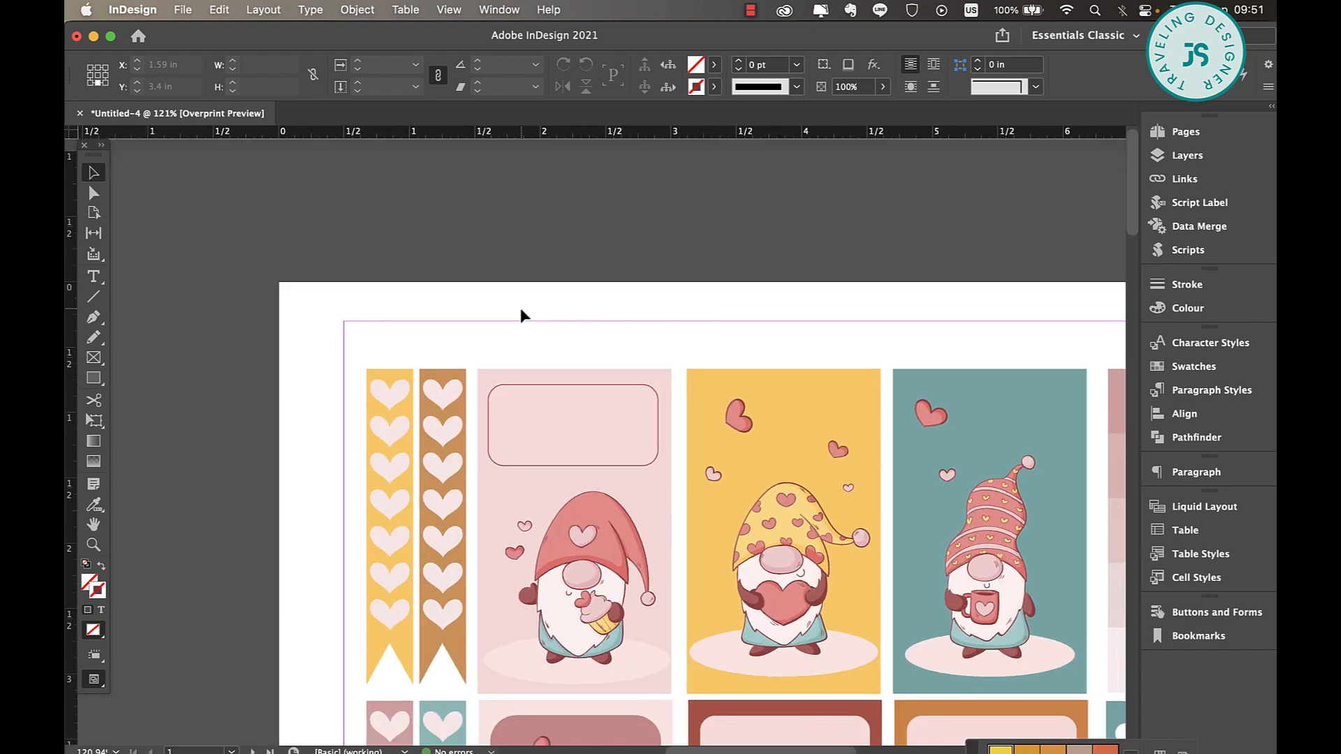
scroll(519, 311, "up", 3)
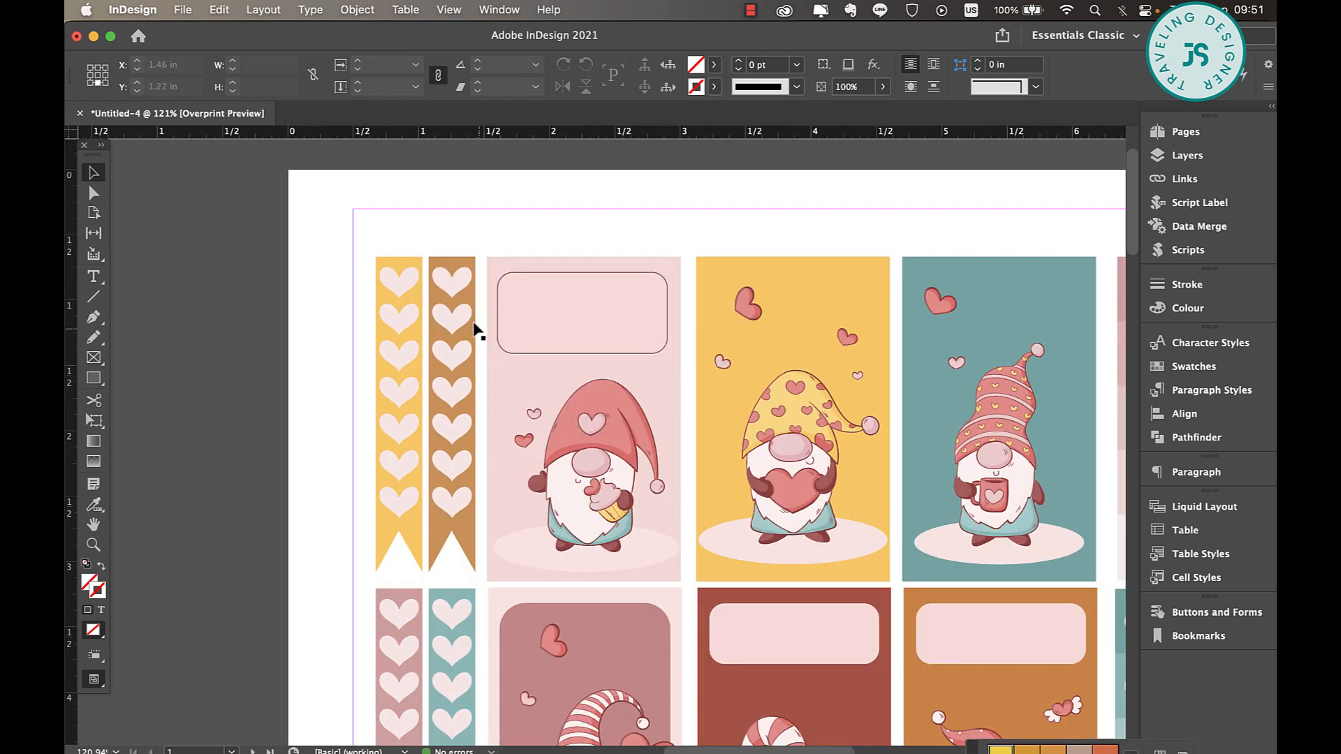
left_click(469, 325)
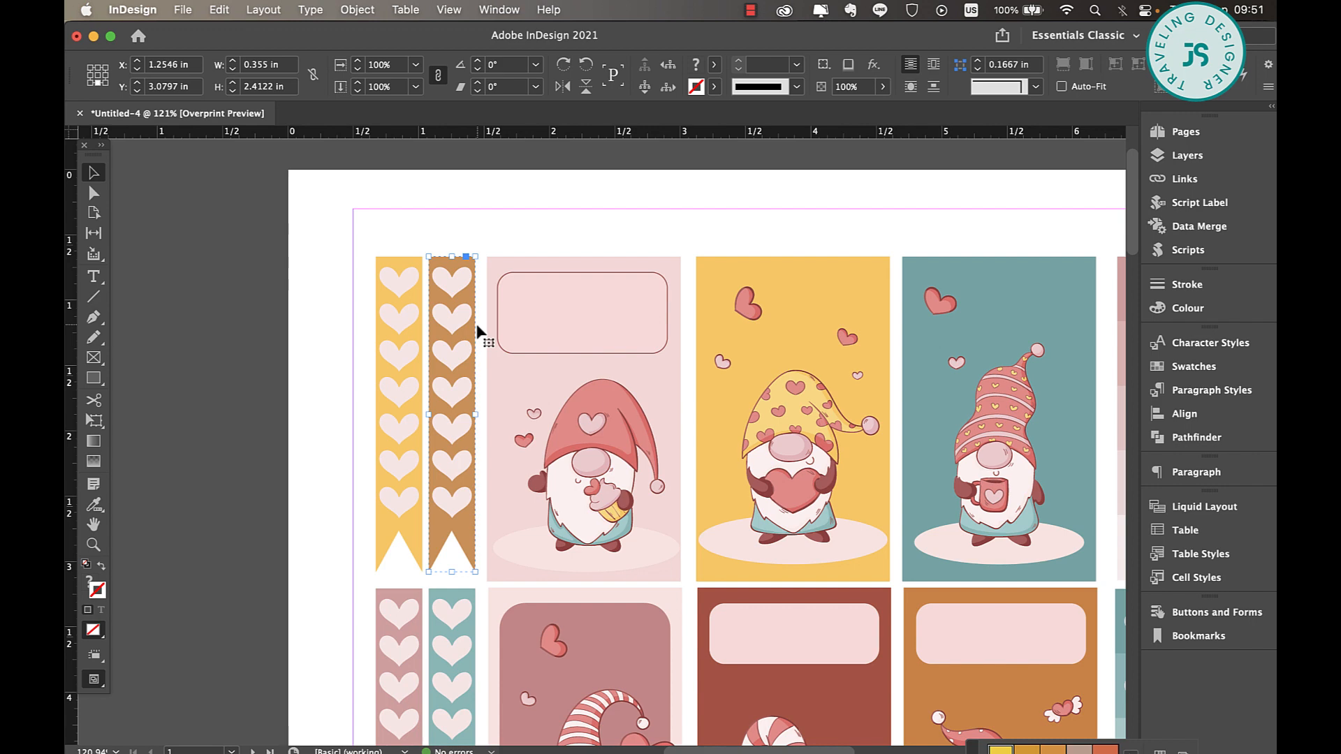
scroll(673, 471, "down", 8)
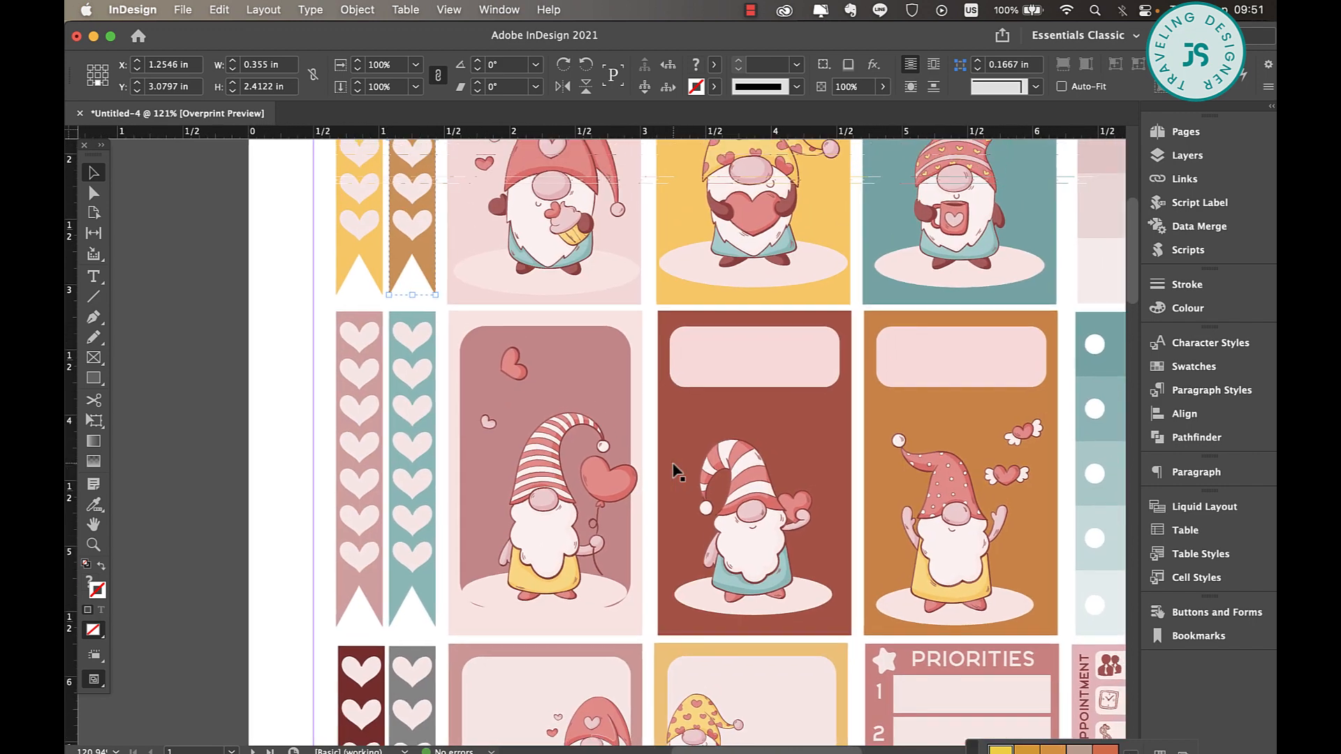
scroll(677, 472, "up", 5)
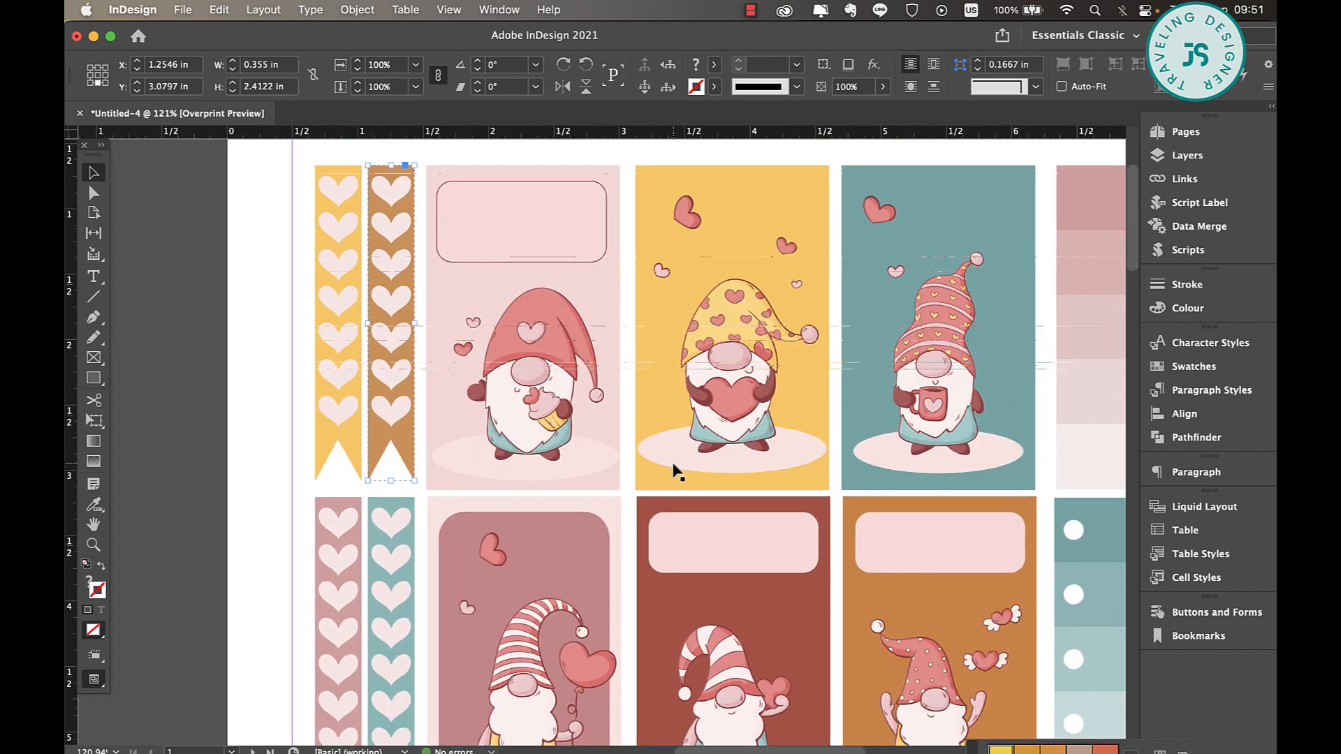
scroll(646, 555, "down", 15)
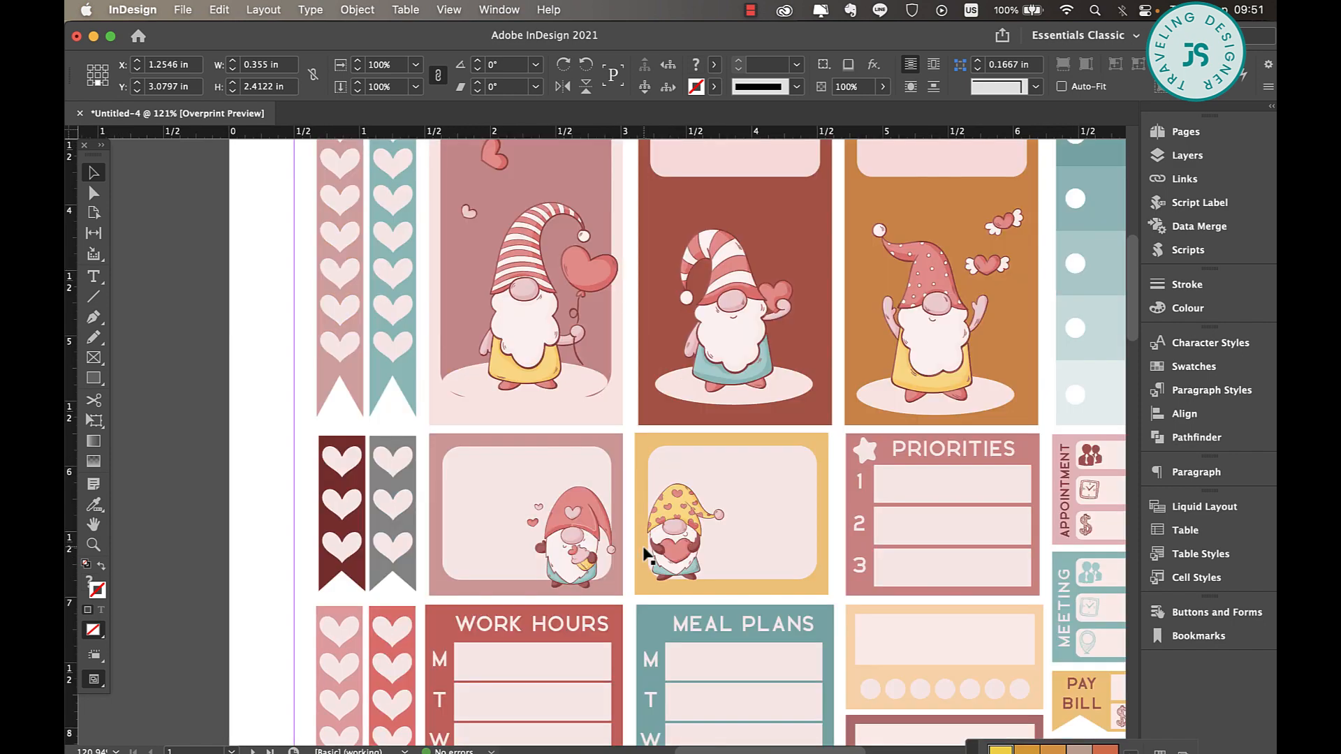
scroll(646, 556, "down", 20)
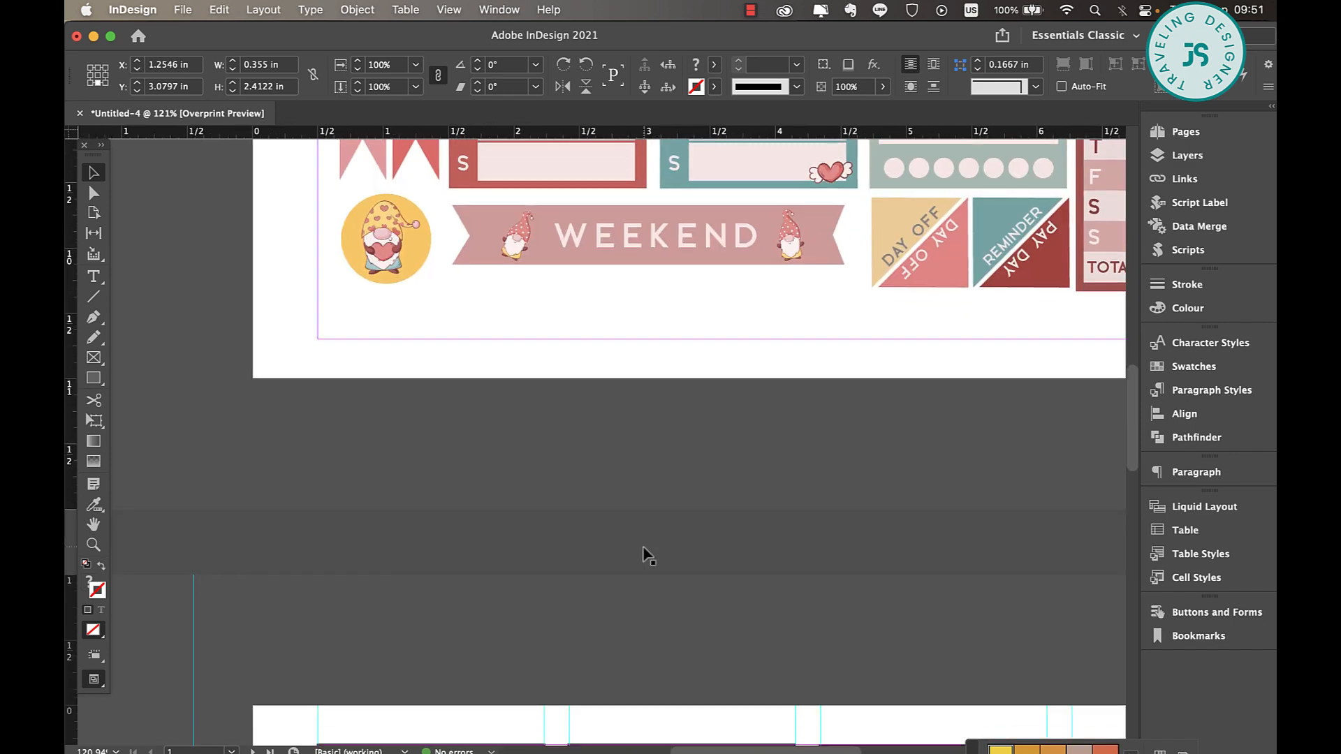
scroll(649, 555, "down", 5)
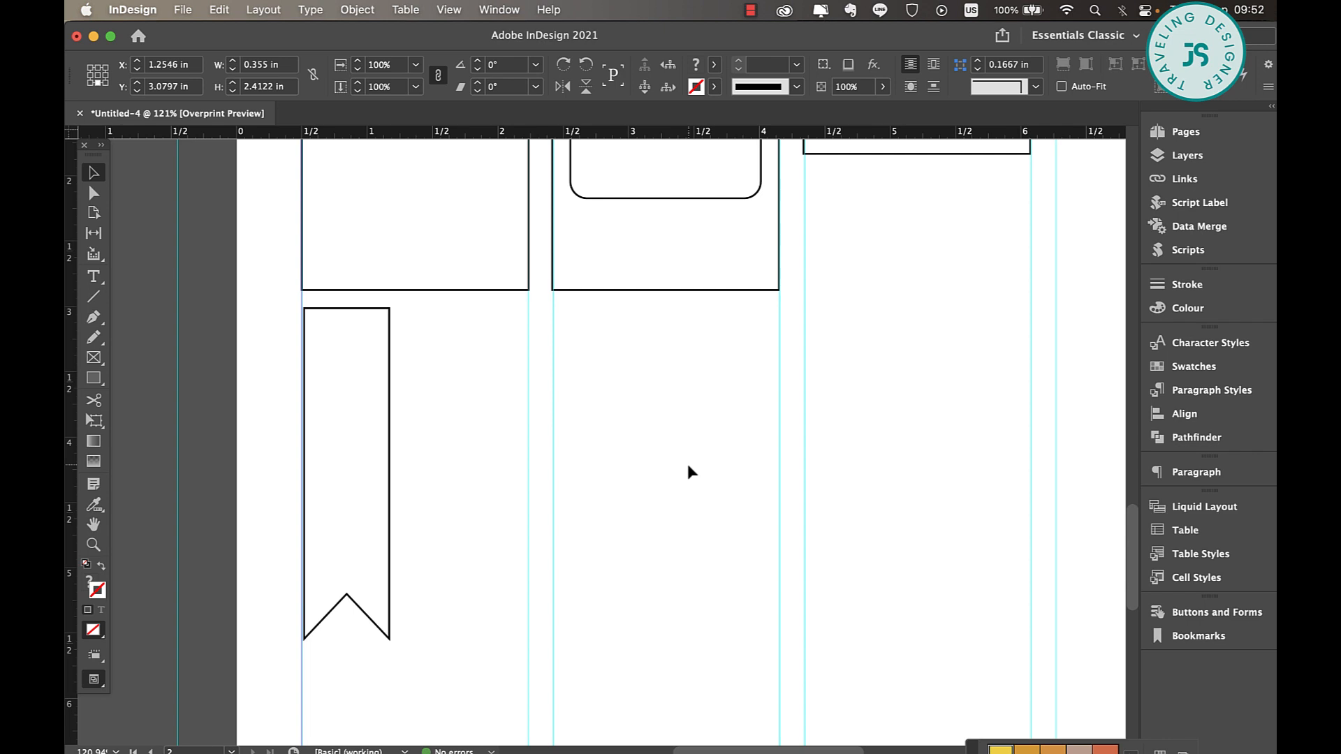
Duplicate the flag, rotate the copy 90° and place it horizontally beside the original, level with its top edge
left_click(391, 386)
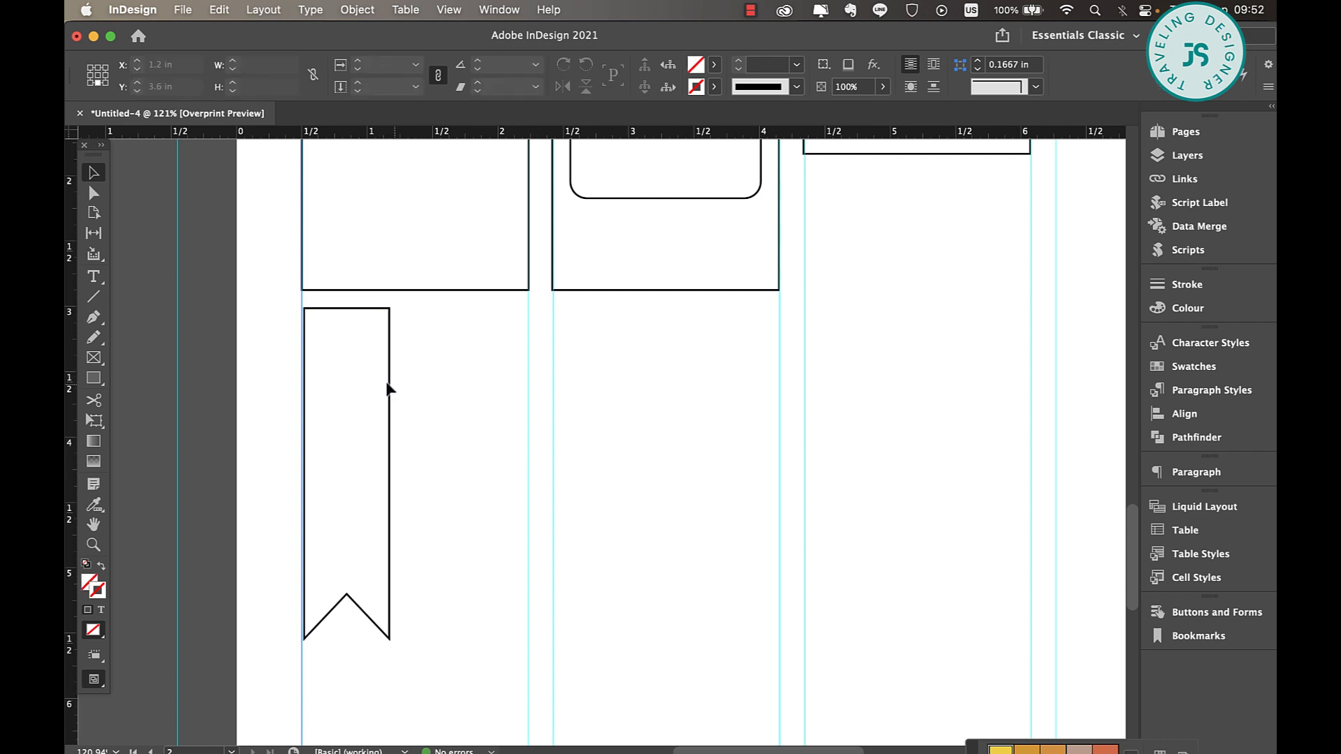
left_click_drag(391, 386, 541, 397)
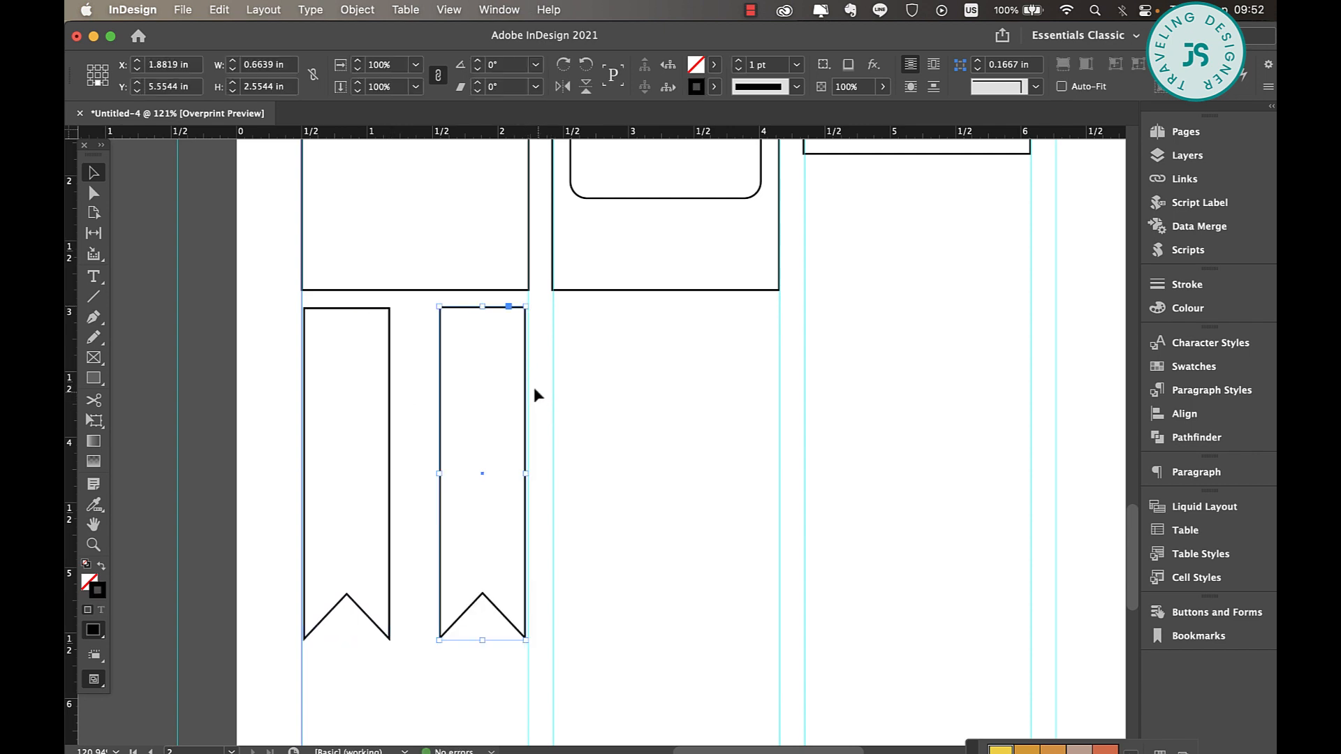
left_click_drag(524, 651, 594, 404)
left_click_drag(508, 438, 596, 314)
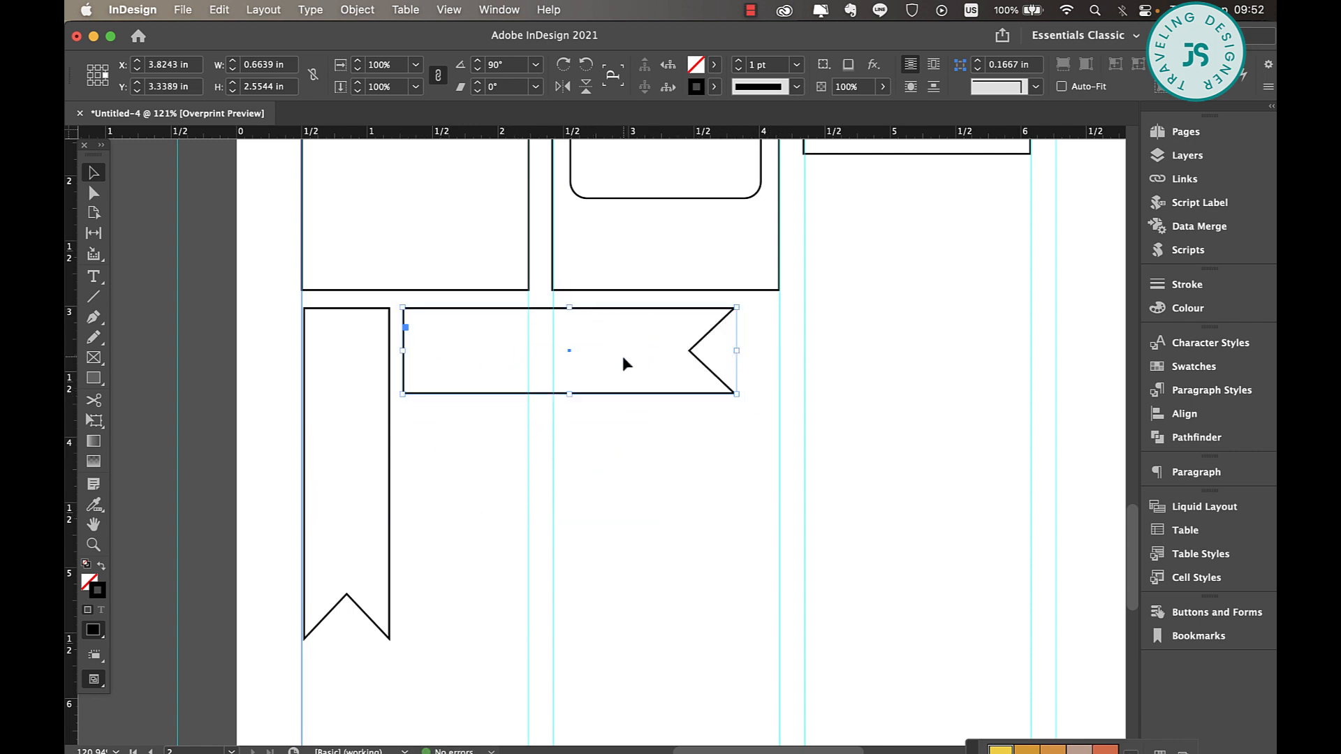
left_click(640, 418)
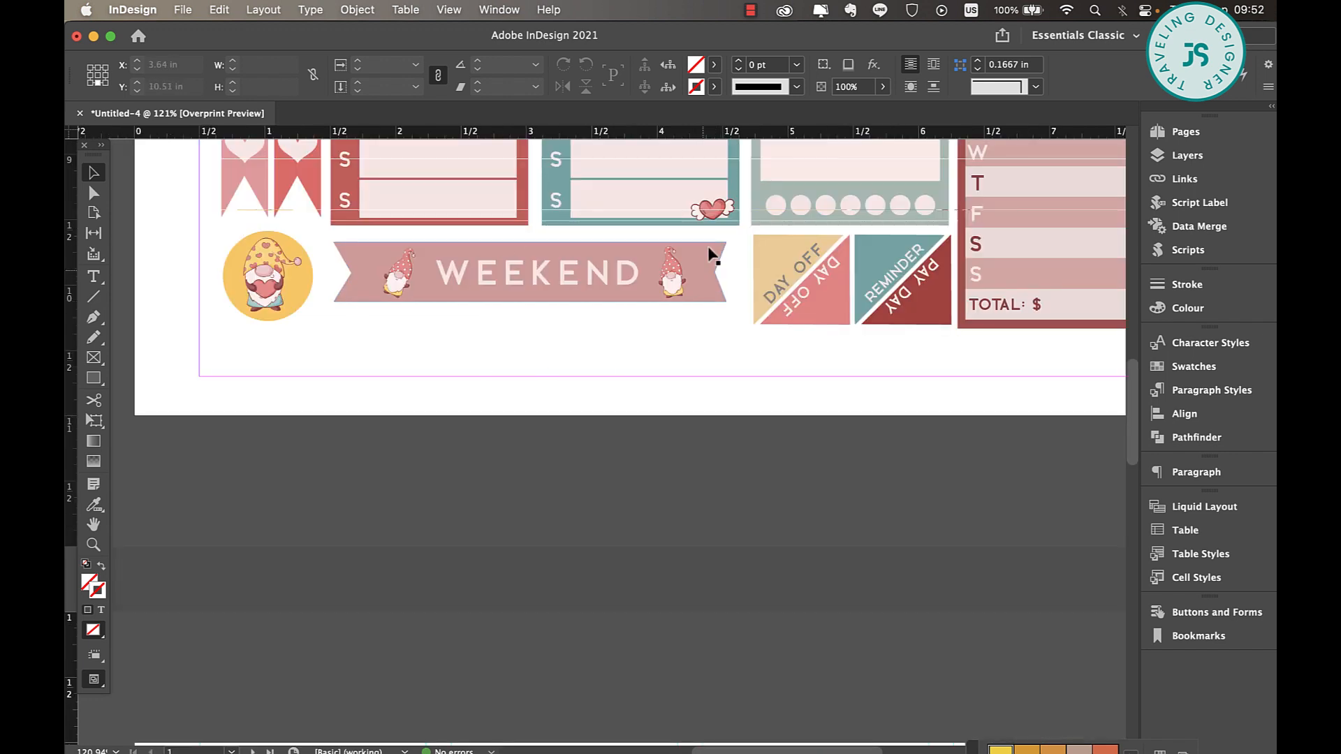
Create a three-sided polygon 1.3889 in wide and high below the checklist box, and give it a Black stroke
scroll(680, 338, "down", 4)
scroll(681, 338, "down", 10)
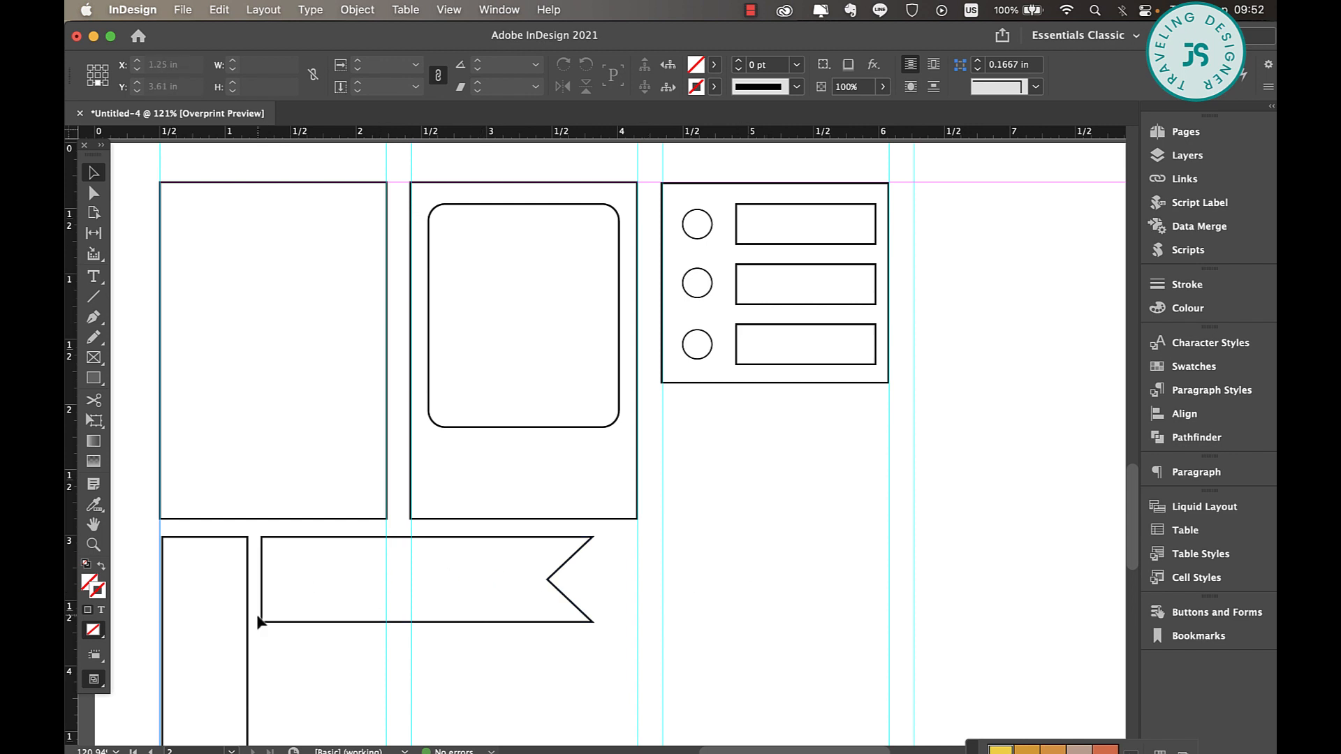
scroll(398, 615, "up", 3)
scroll(398, 615, "right", 3)
scroll(398, 616, "down", 5)
scroll(398, 615, "left", 4)
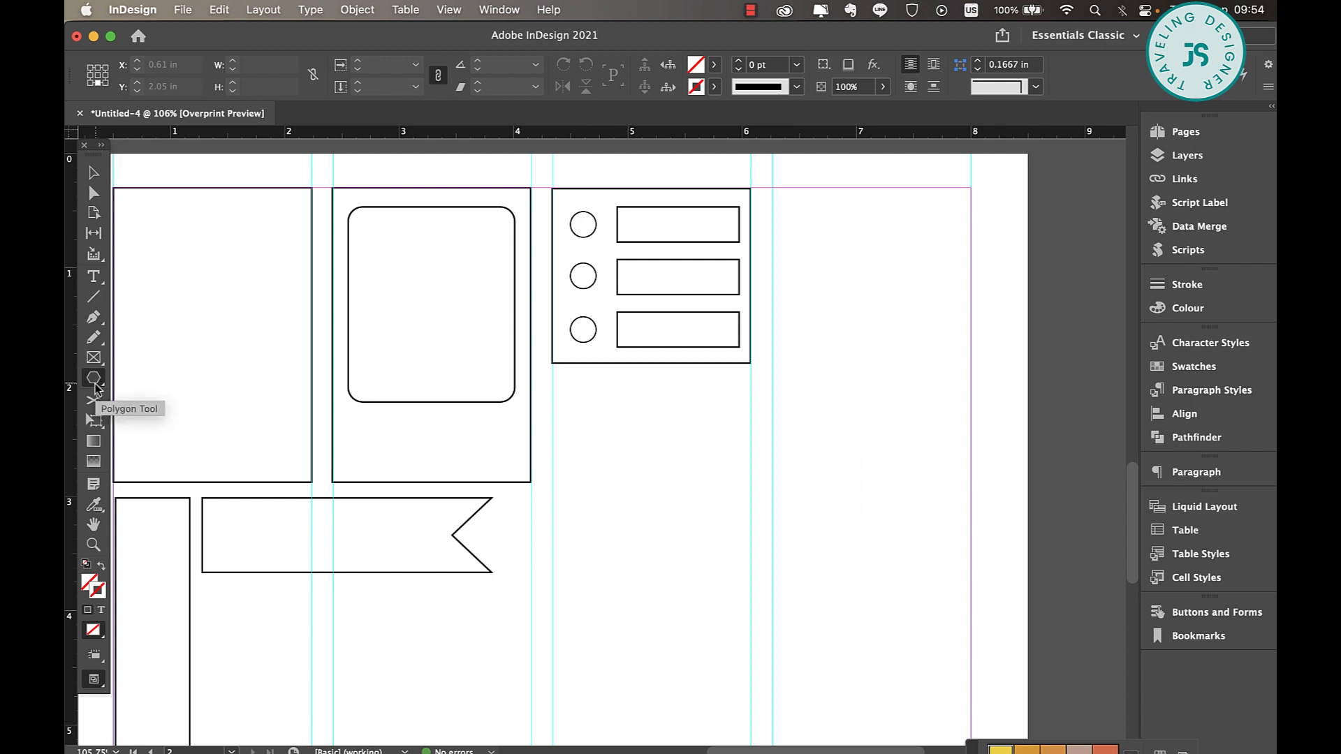
double_click(94, 381)
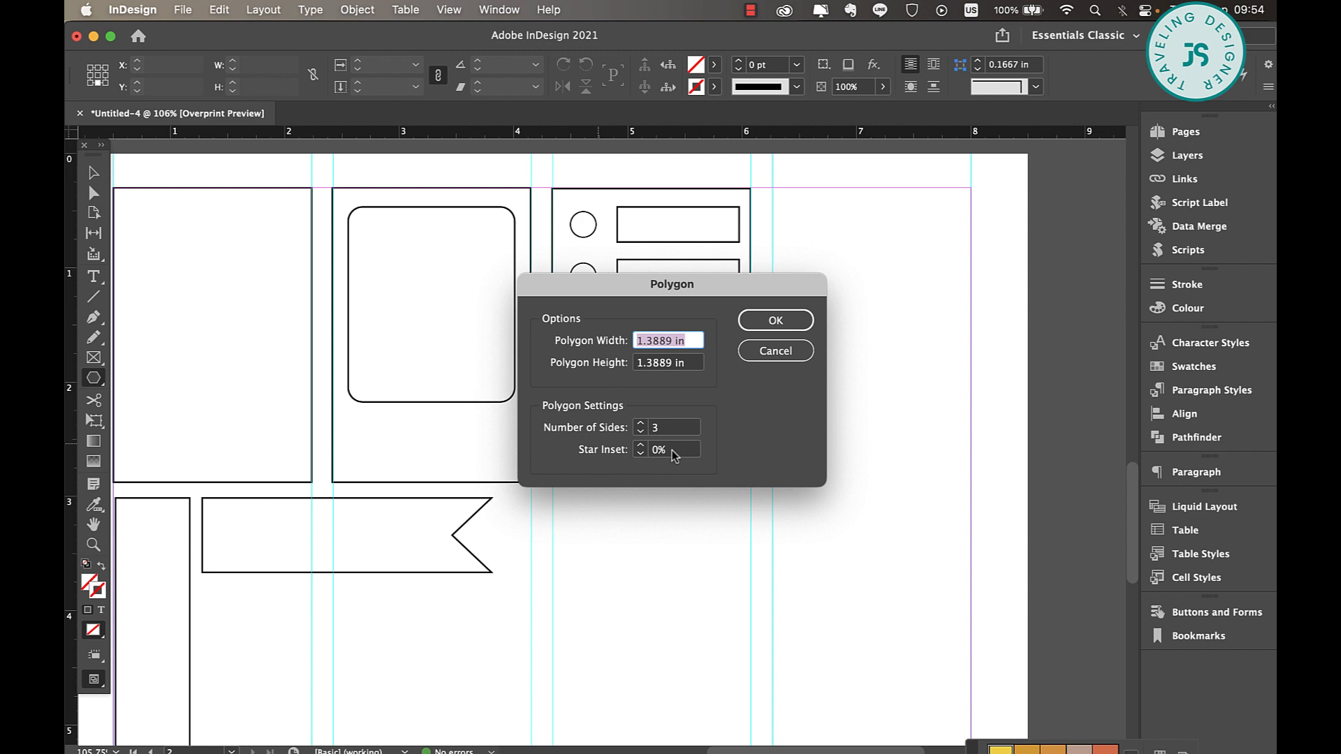
left_click(775, 320)
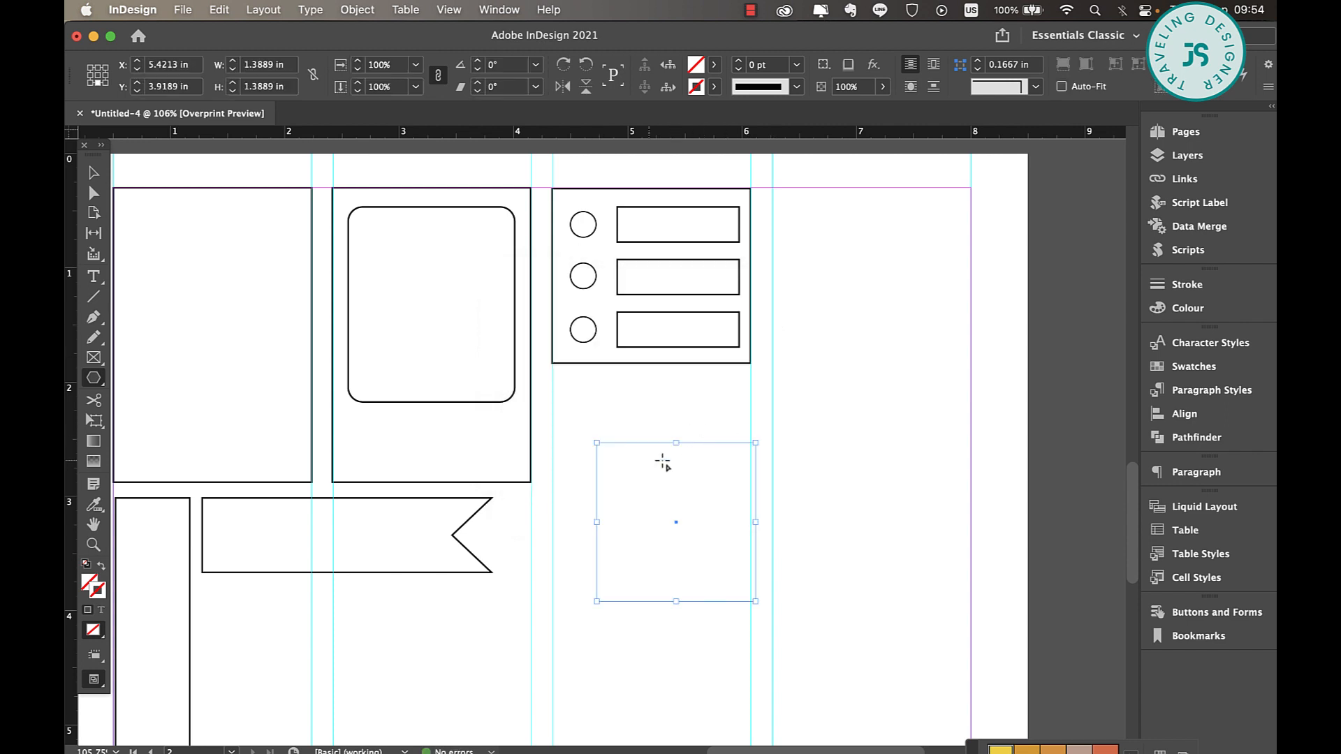
left_click(714, 86)
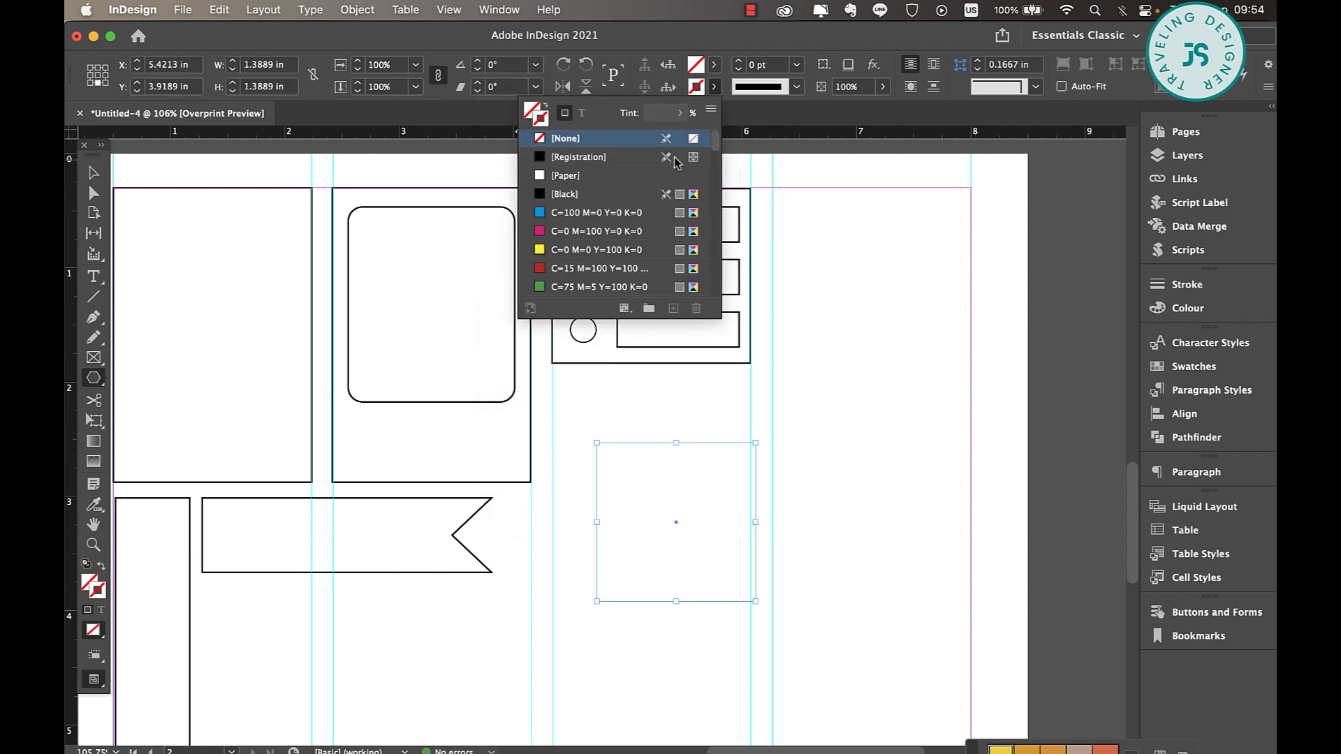
left_click(566, 195)
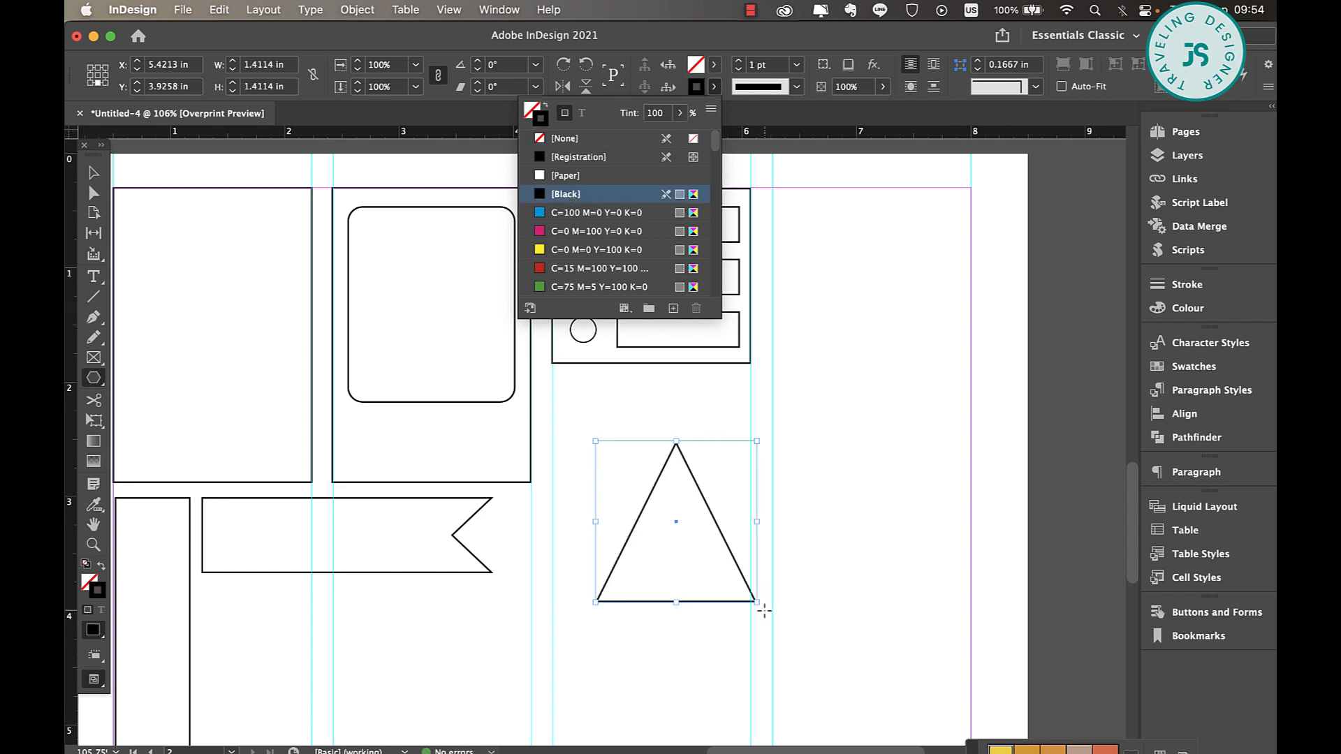
Stretch the triangle horizontally to about 1.98 in wide, keeping its height
left_click(94, 172)
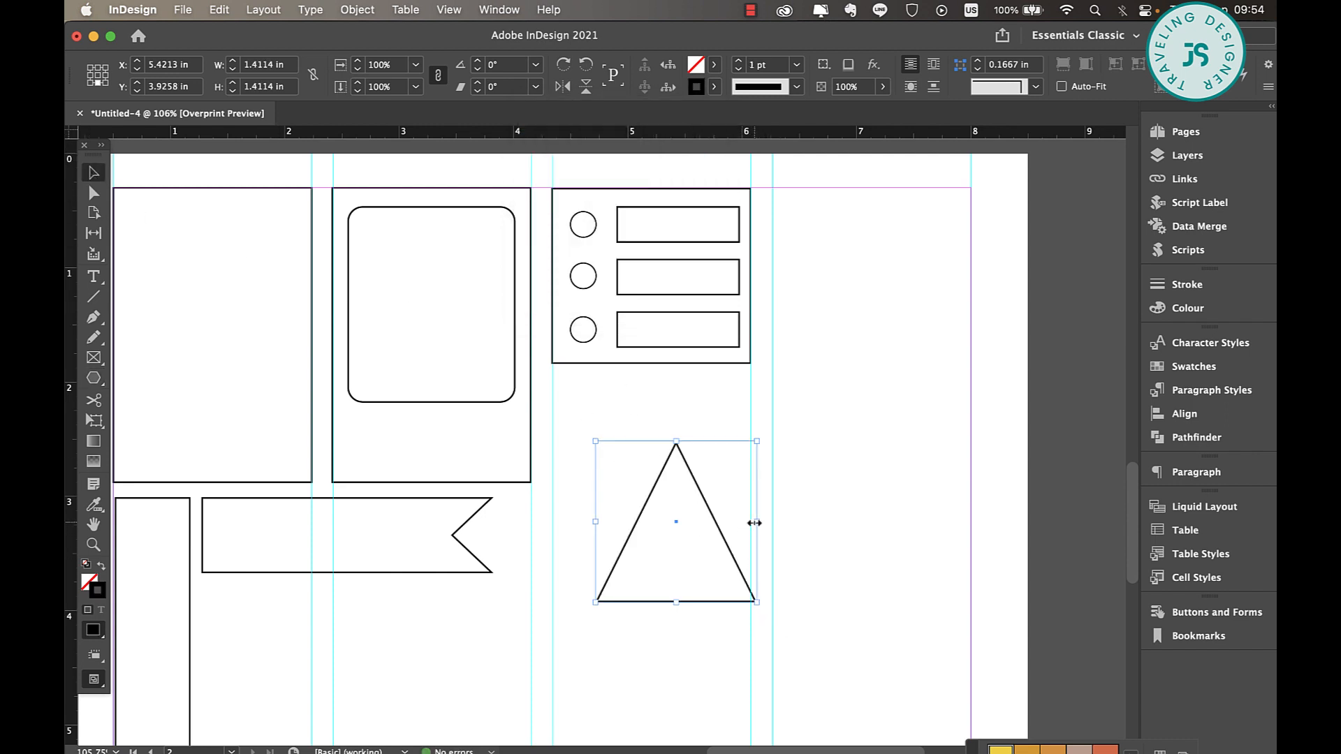
left_click_drag(757, 522, 822, 522)
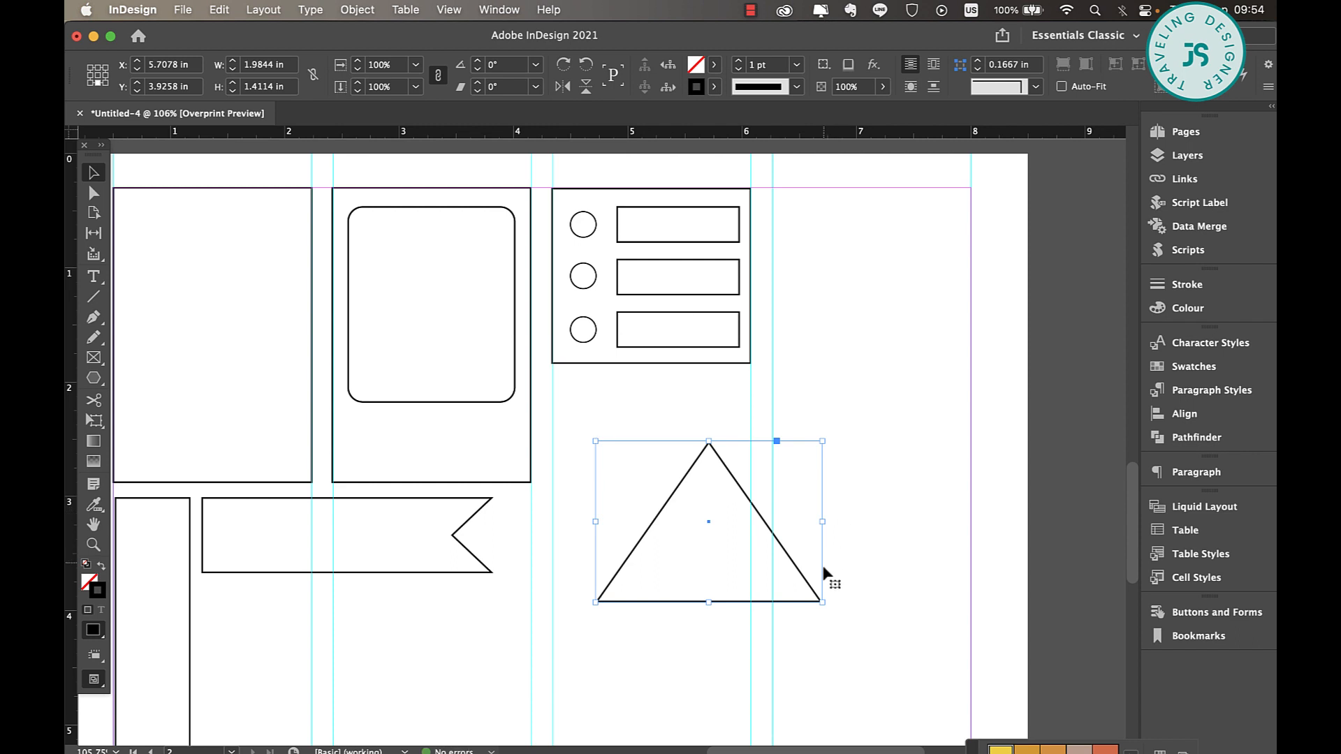
left_click(826, 610)
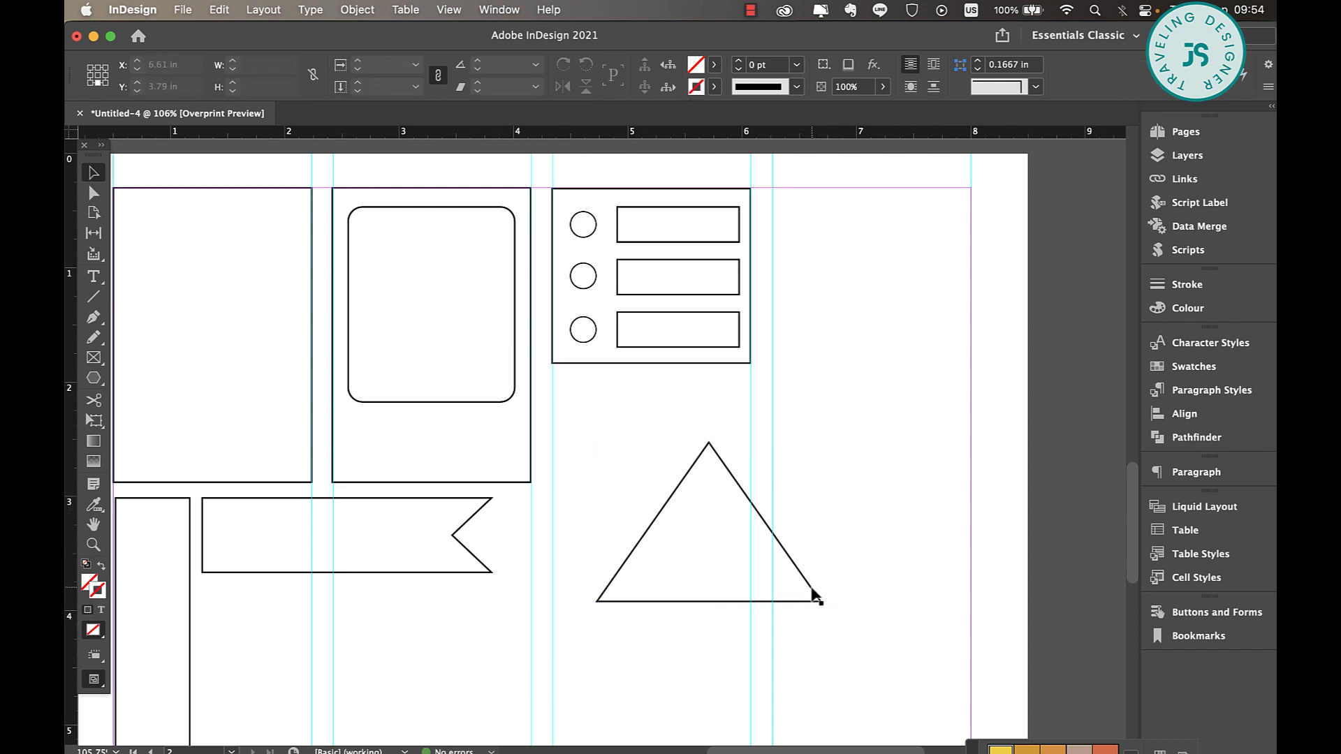
left_click(812, 596)
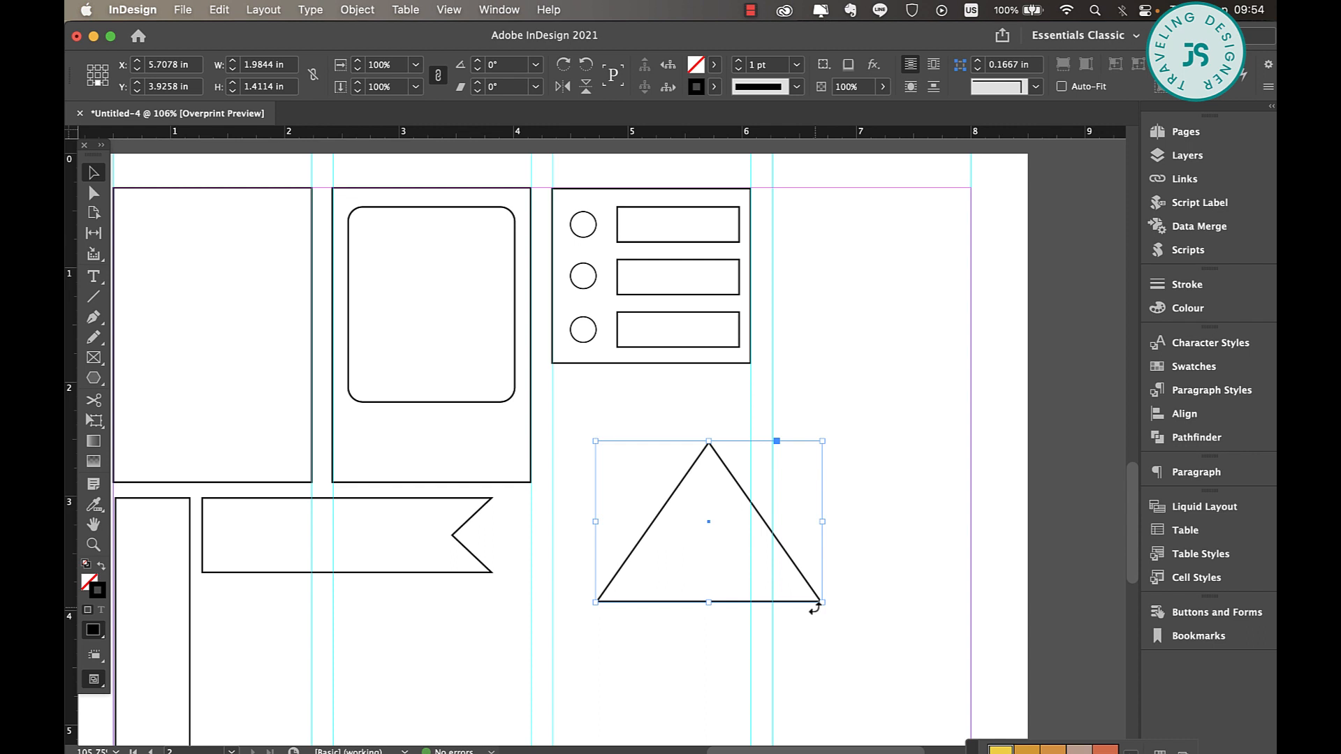
Move the triangle closer to the checklist box, to about X 5.27 in and Y 3.45 in
scroll(787, 443, "up", 8)
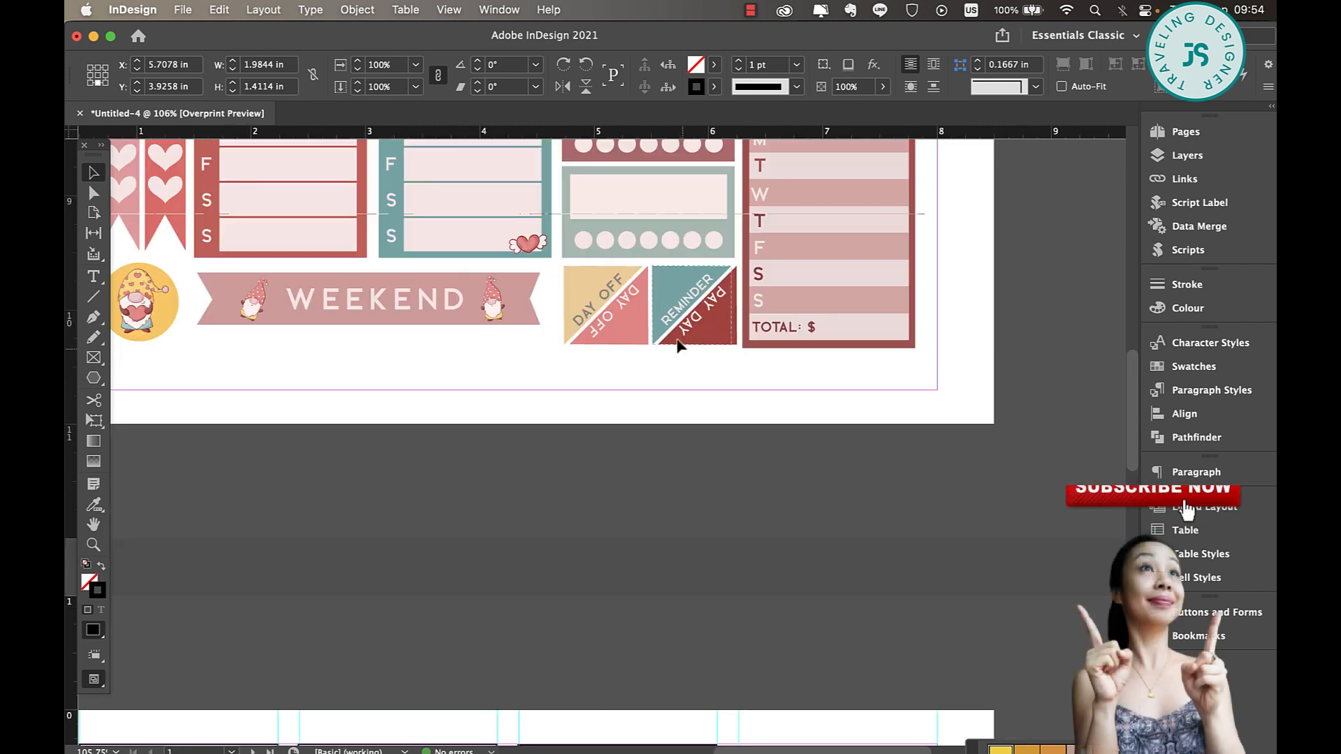
scroll(691, 356, "down", 1)
scroll(701, 380, "down", 8)
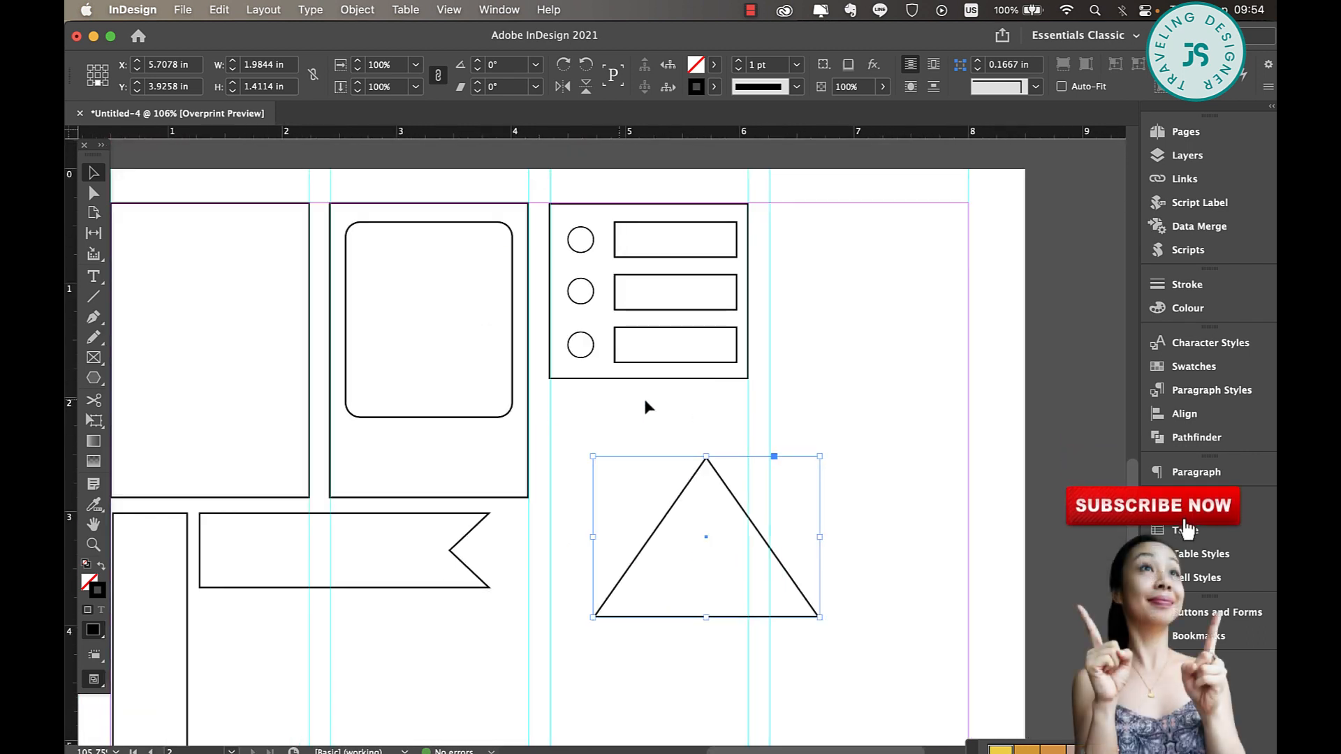
left_click_drag(744, 512, 694, 458)
Examine the gnome sticker page's labels, banners, day strips and diagonal triangle stickers as reference for more shapes
scroll(694, 458, "up", 10)
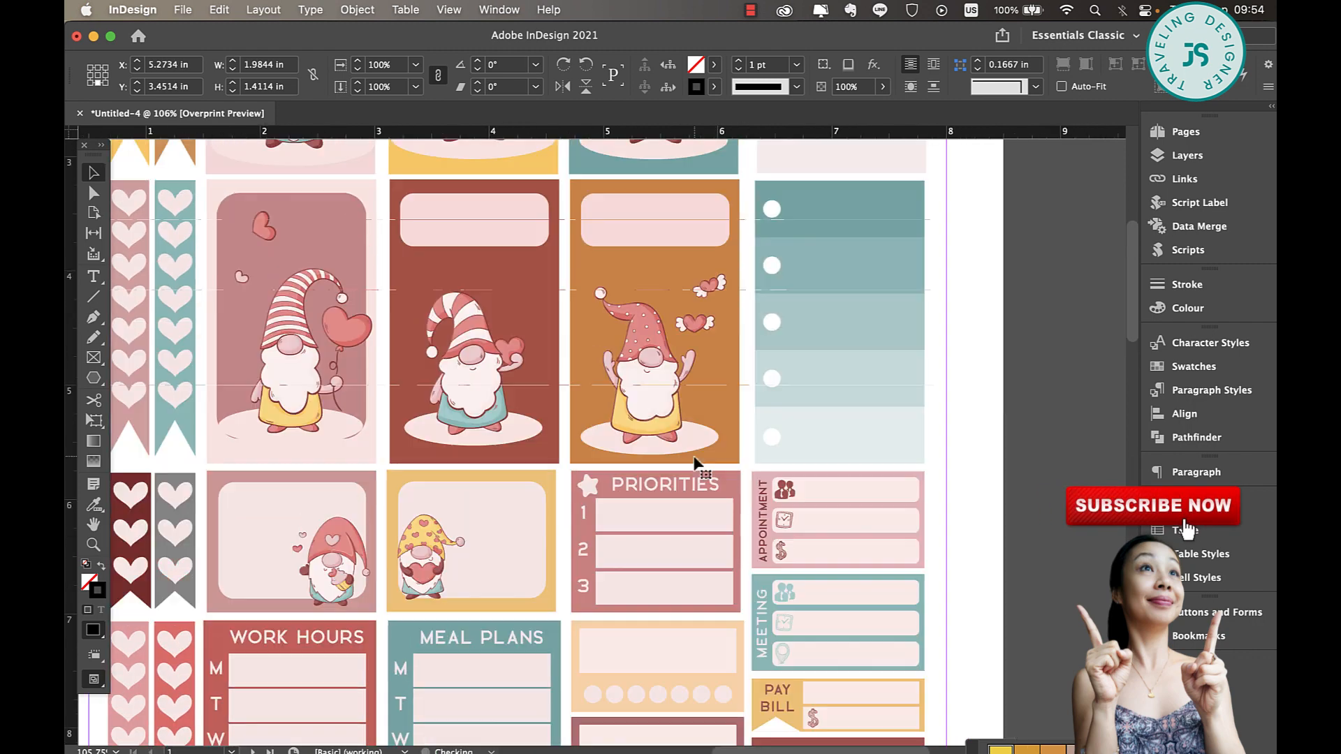
scroll(695, 463, "down", 5)
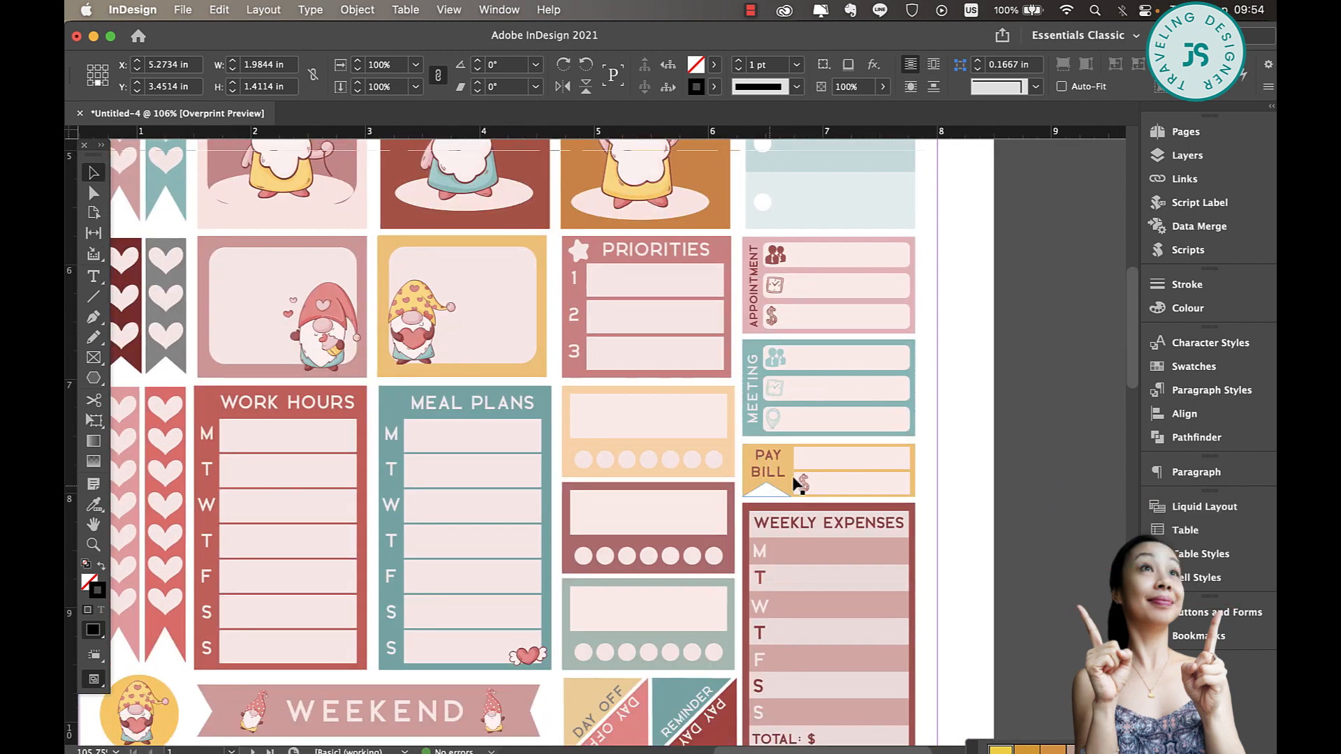
left_click(790, 475)
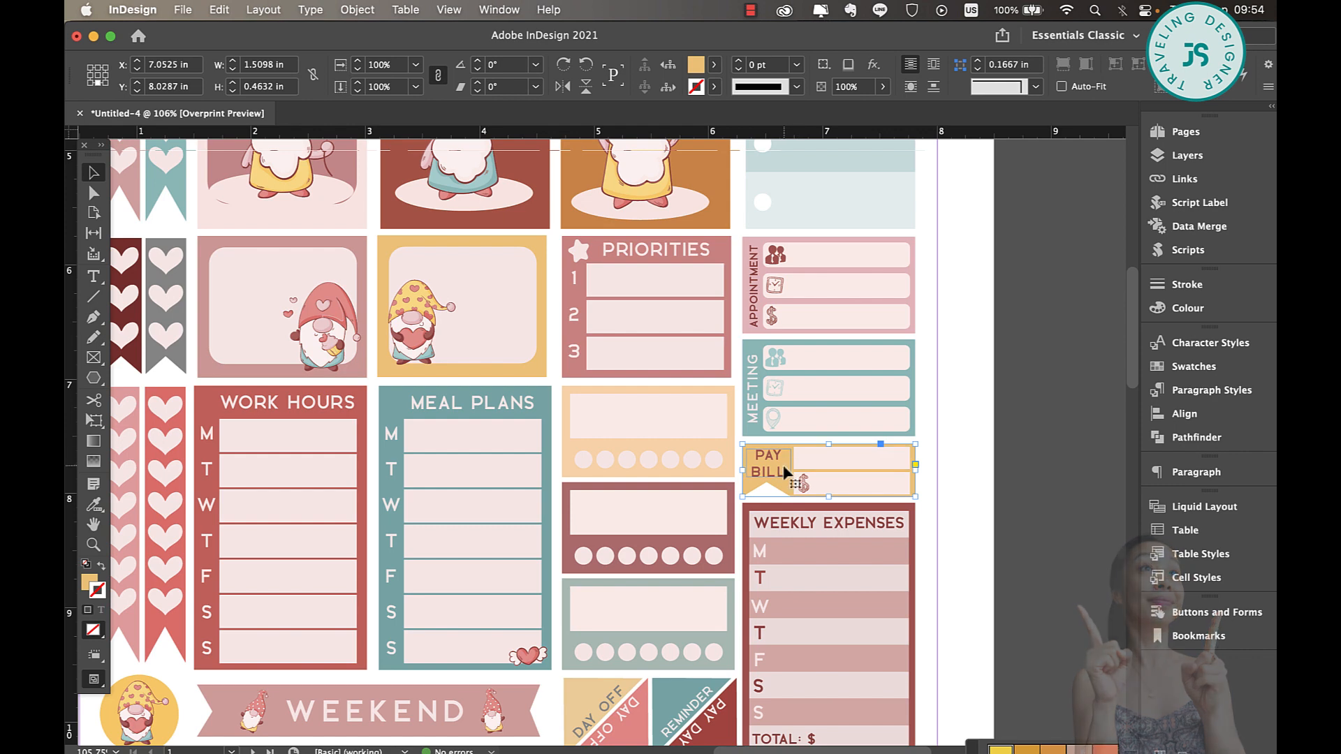
scroll(786, 489, "down", 3)
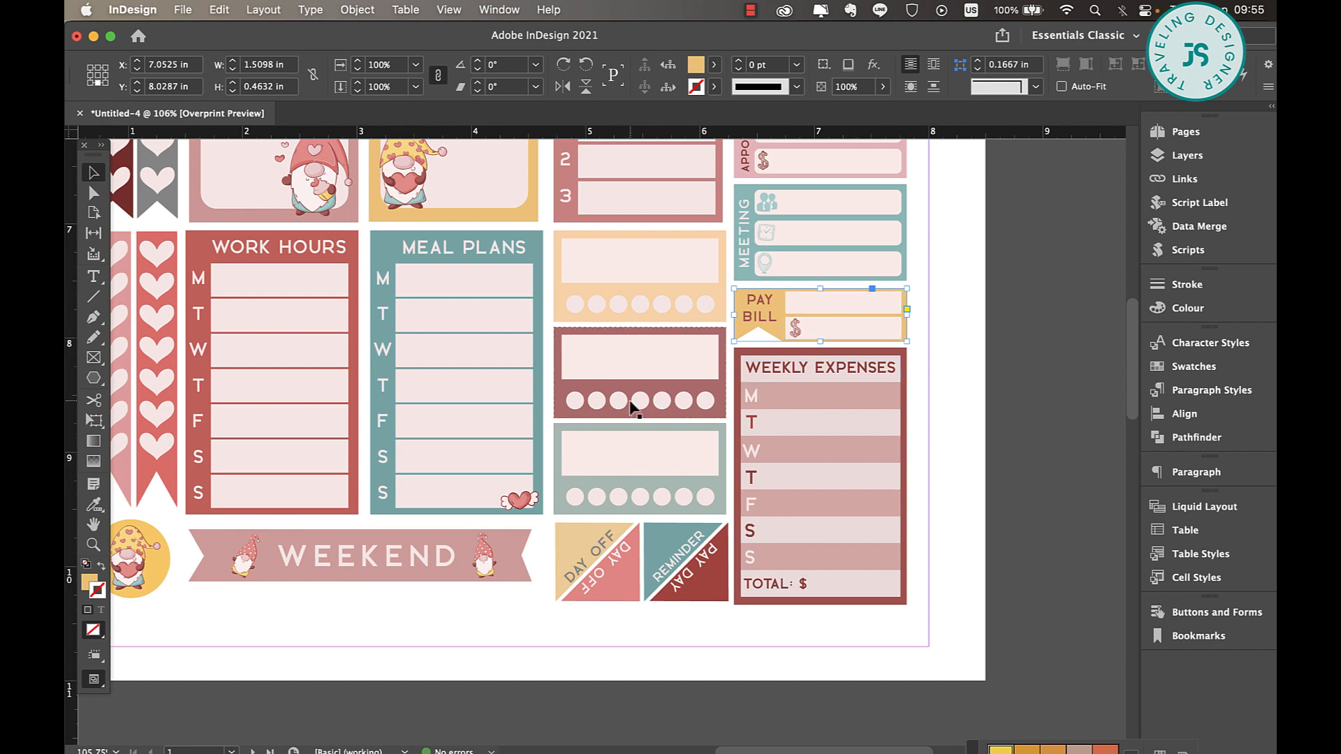
scroll(633, 408, "left", 4)
scroll(632, 408, "up", 1)
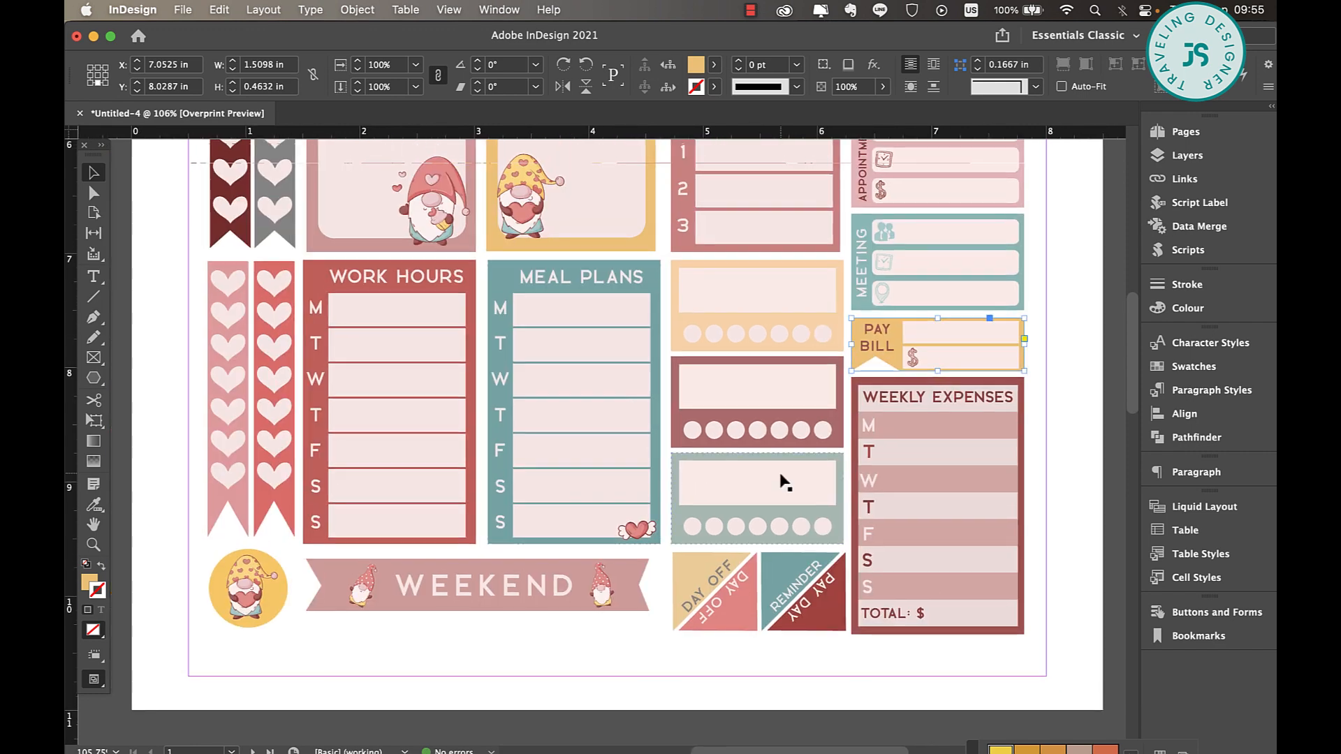
scroll(790, 485, "up", 12)
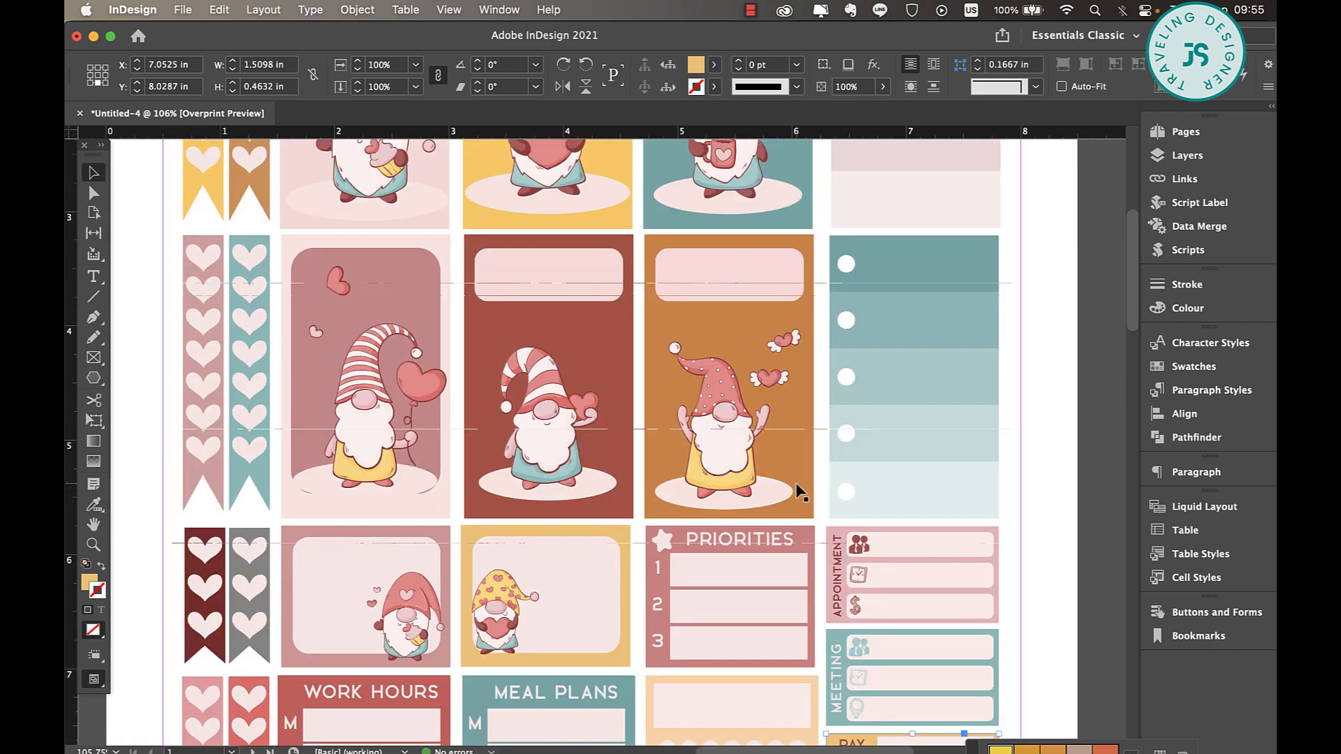
scroll(789, 486, "right", 2)
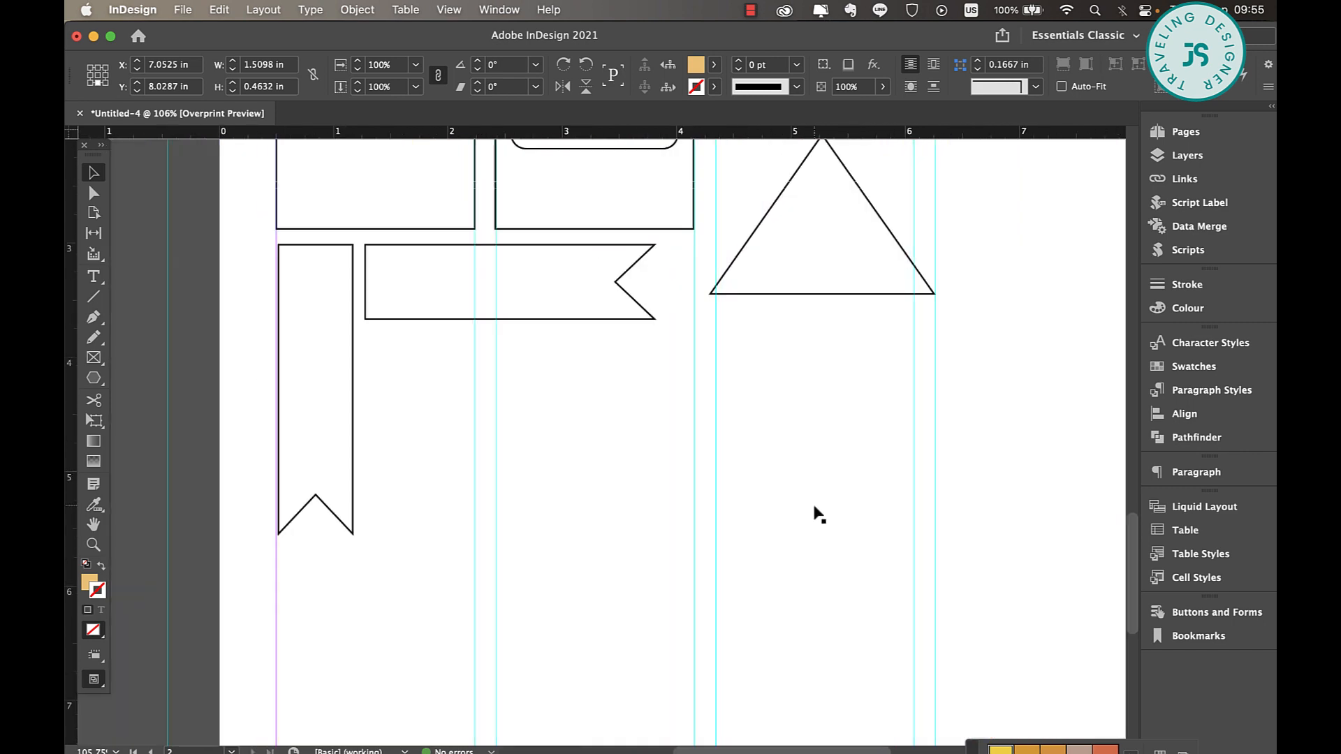
scroll(816, 510, "up", 1)
scroll(816, 510, "left", 1)
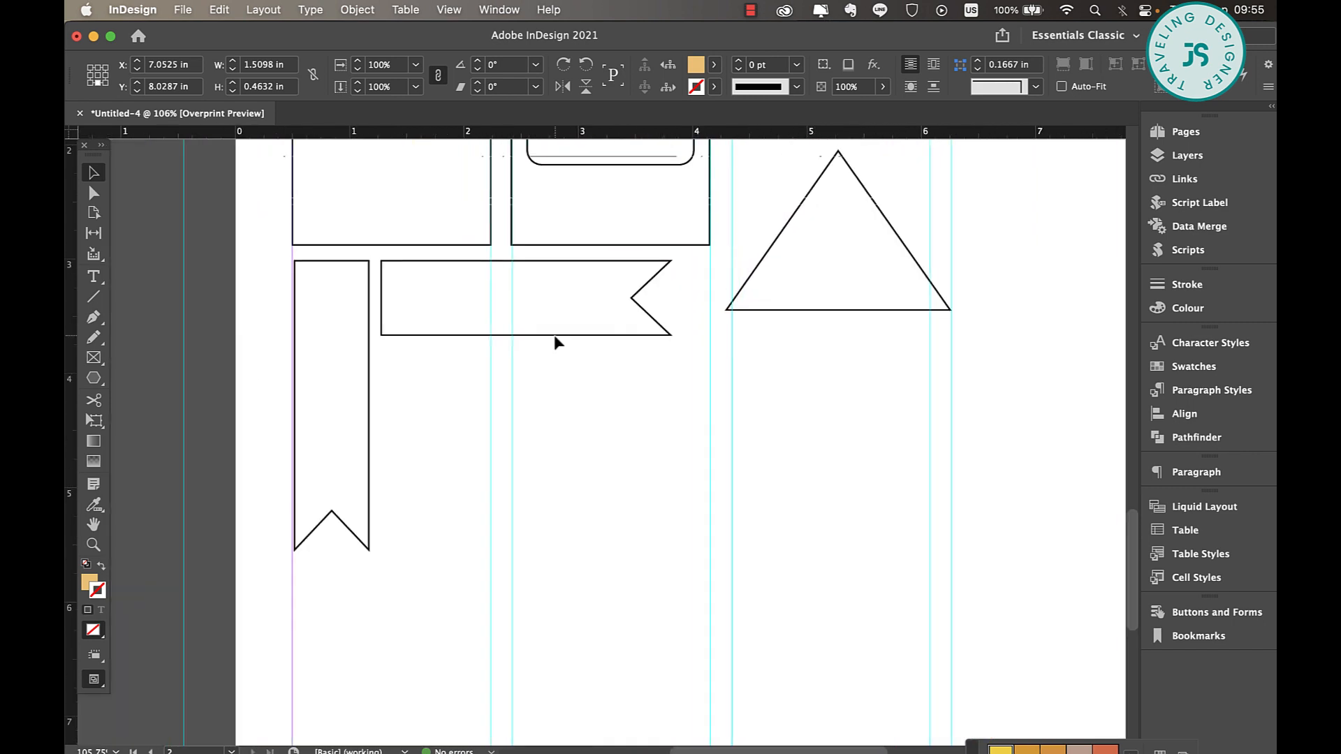
Draw a rectangle about 1.92 in wide and 0.3 in high below the horizontal flag, and give it a Black stroke
left_click_drag(95, 380, 174, 398)
mouse_move(515, 377)
left_mouse_down()
mouse_move(673, 389)
mouse_move(784, 448)
mouse_move(732, 408)
left_mouse_up()
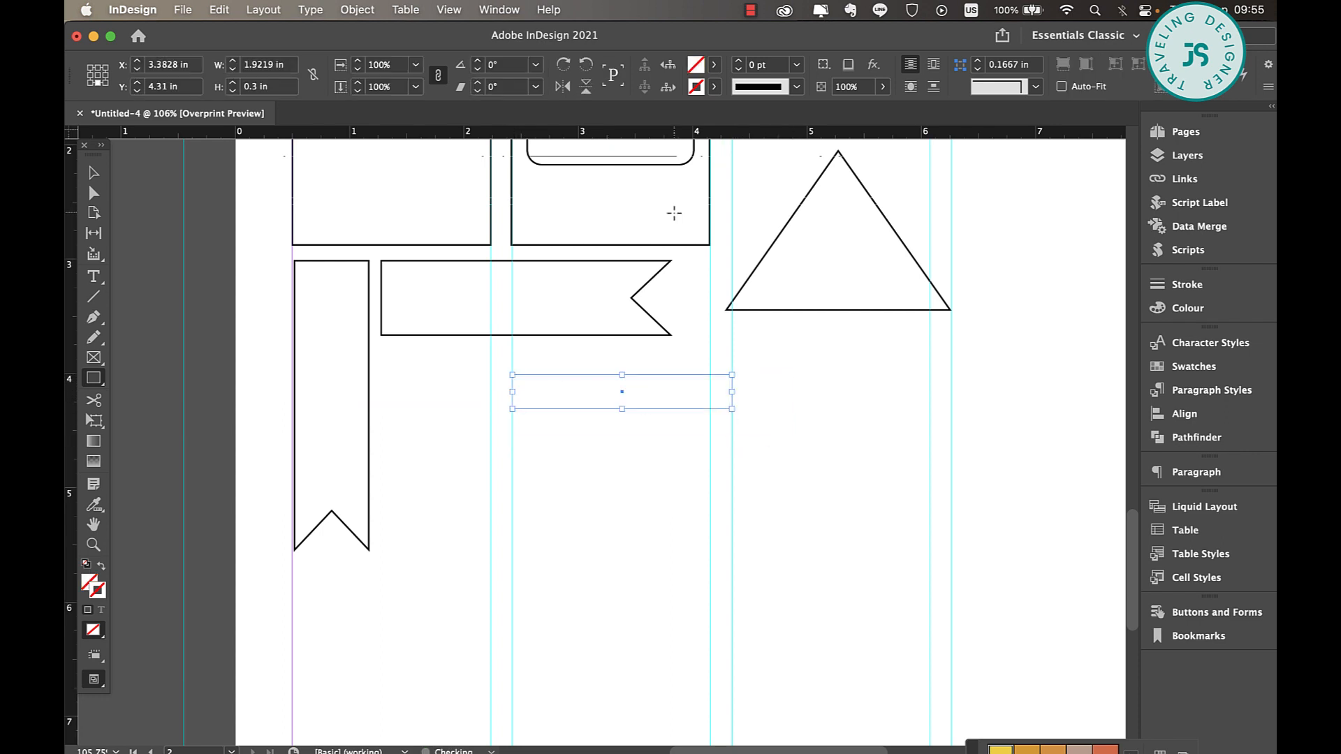
left_click(716, 86)
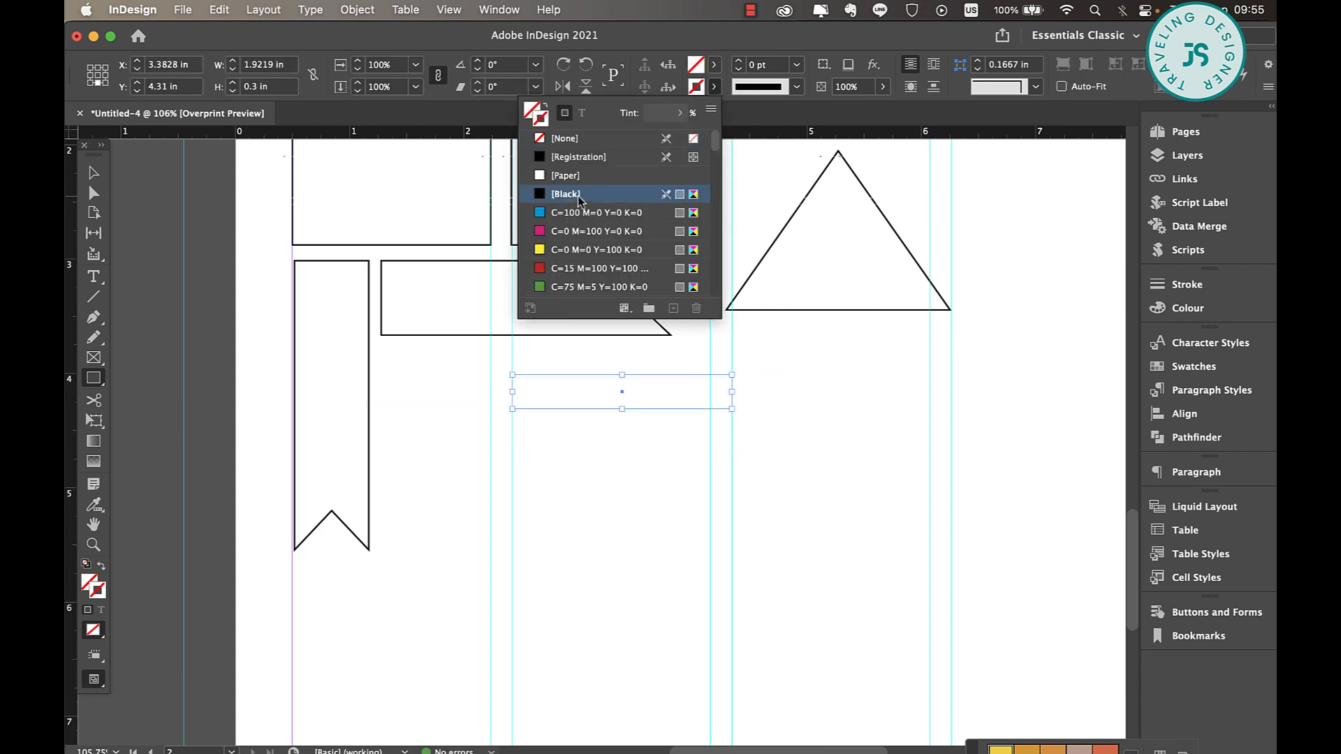
left_click(577, 194)
left_click(96, 174)
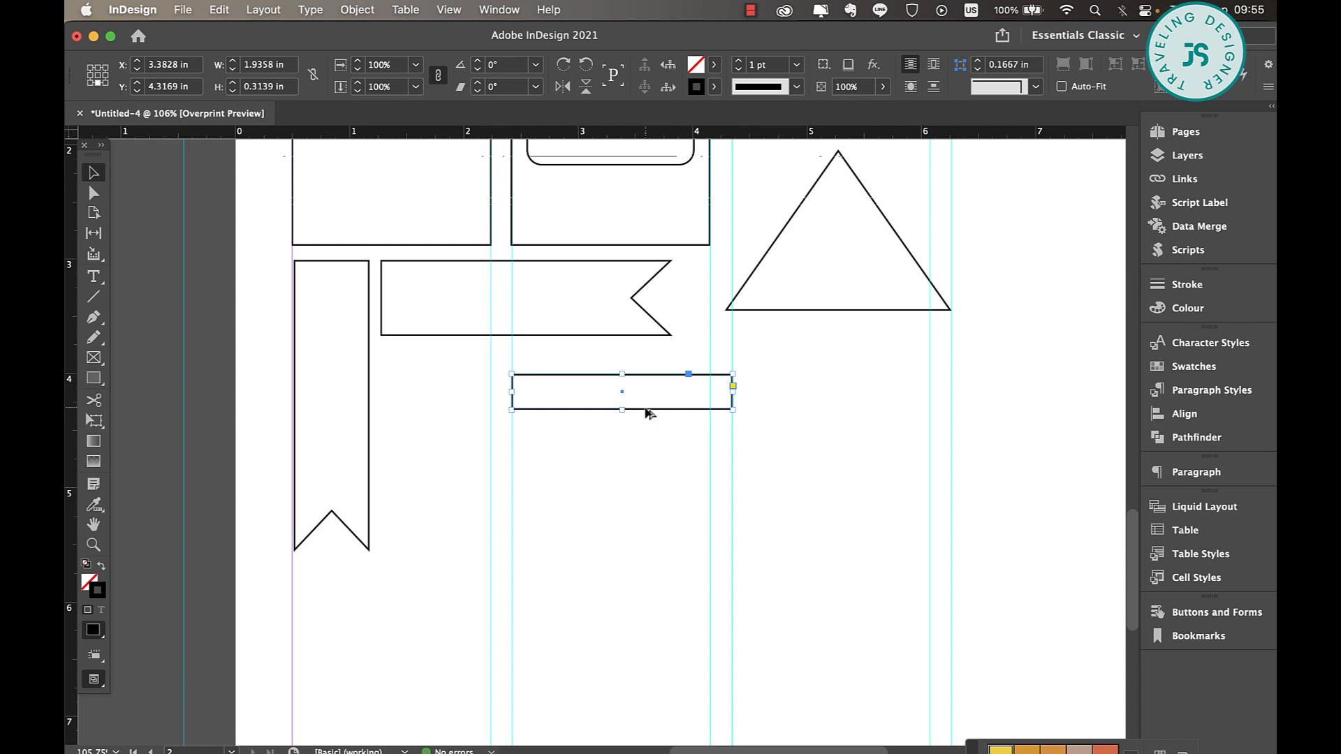
Duplicate the thin rectangle downwards to build a stack of five touching rows
left_click_drag(648, 410, 647, 445)
left_click_drag(773, 360, 724, 461)
left_click_drag(655, 412, 648, 552)
left_click(764, 472)
left_click(788, 503)
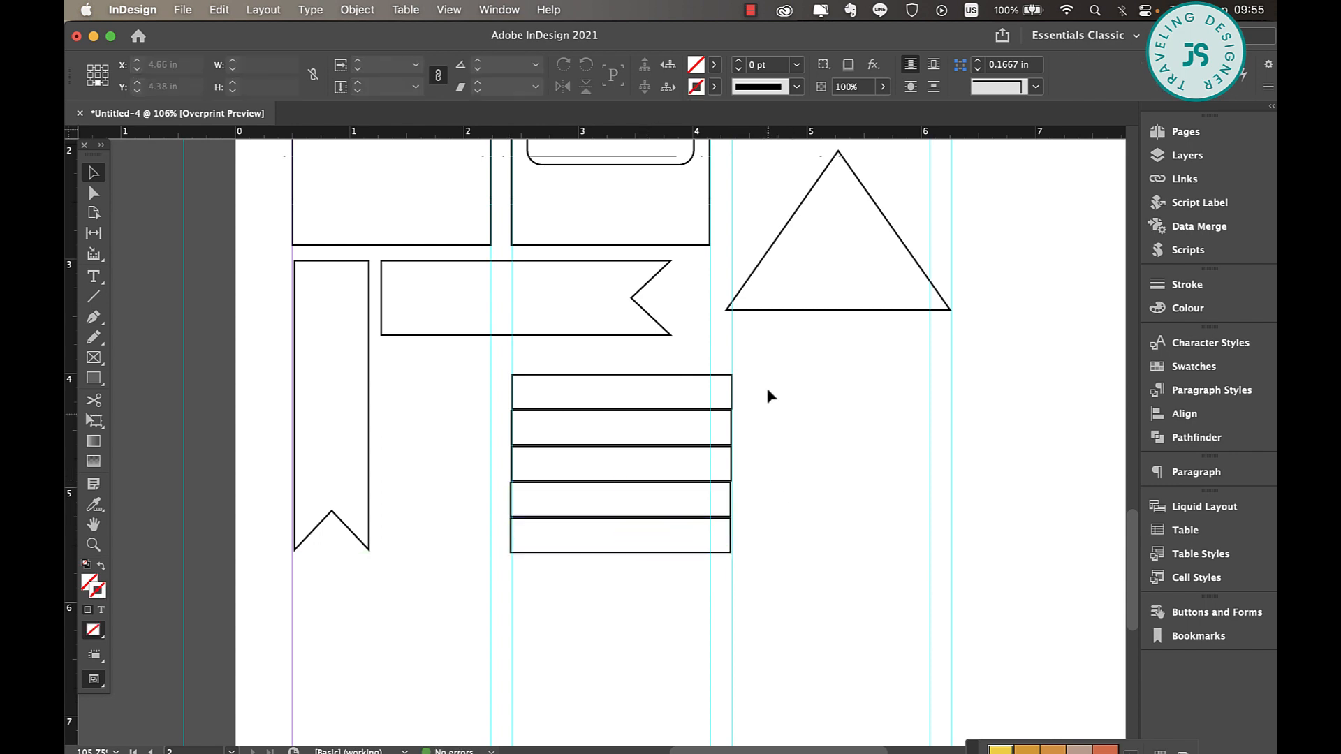
Align the left edges of the five stacked rectangles
left_click_drag(767, 373, 651, 555)
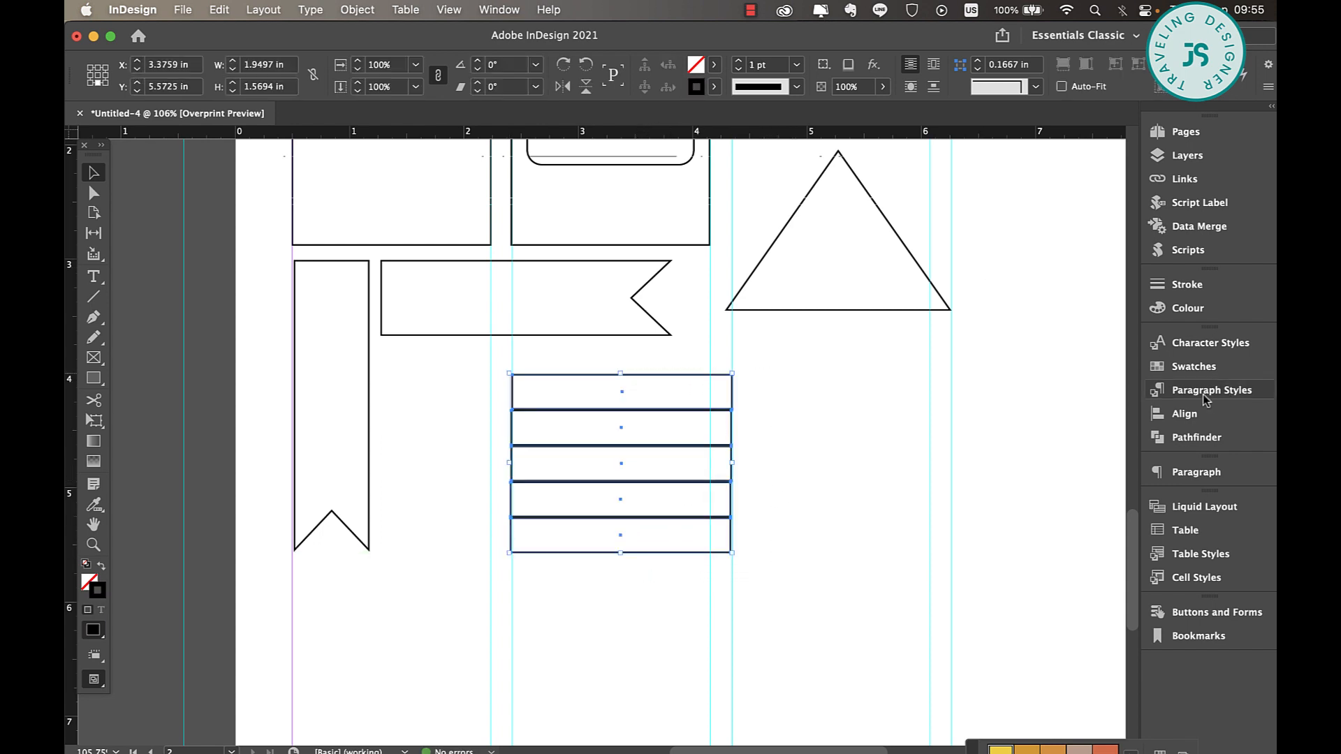
left_click(1180, 414)
left_click(951, 384)
left_click(811, 422)
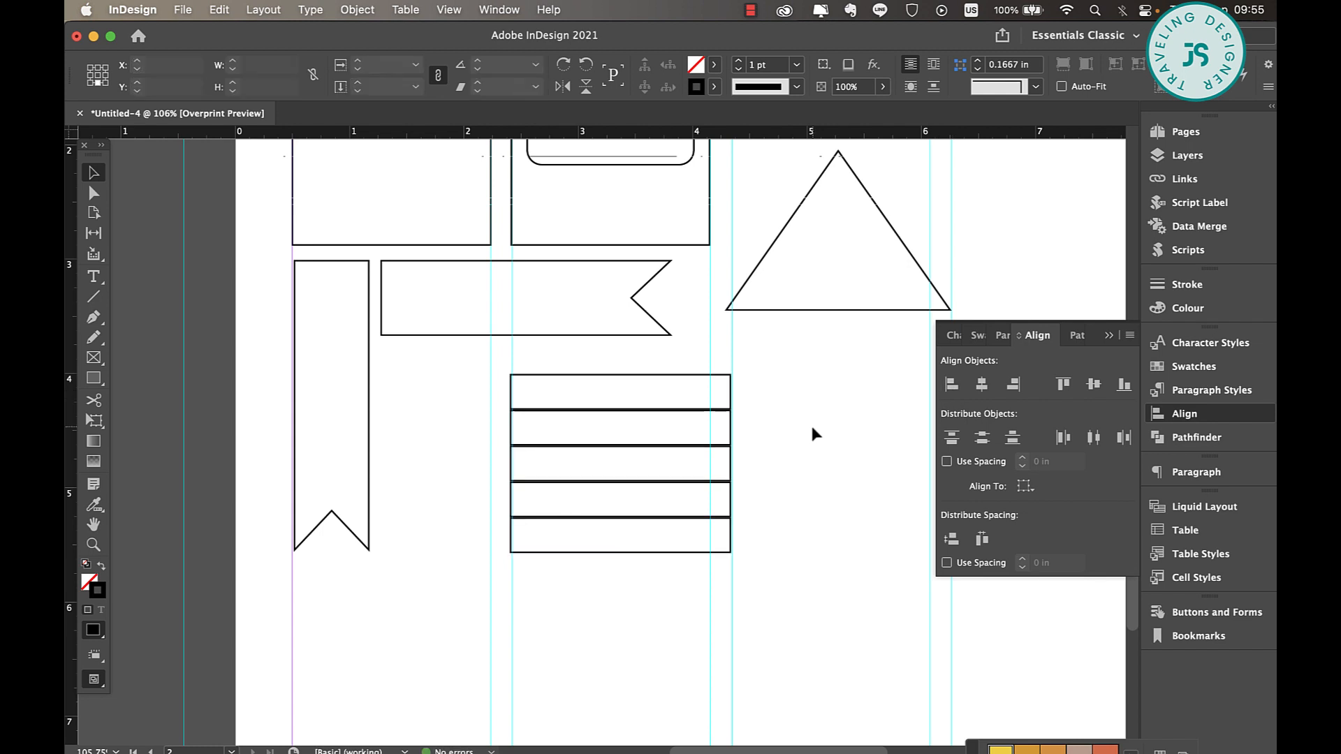
left_click_drag(594, 358, 636, 561)
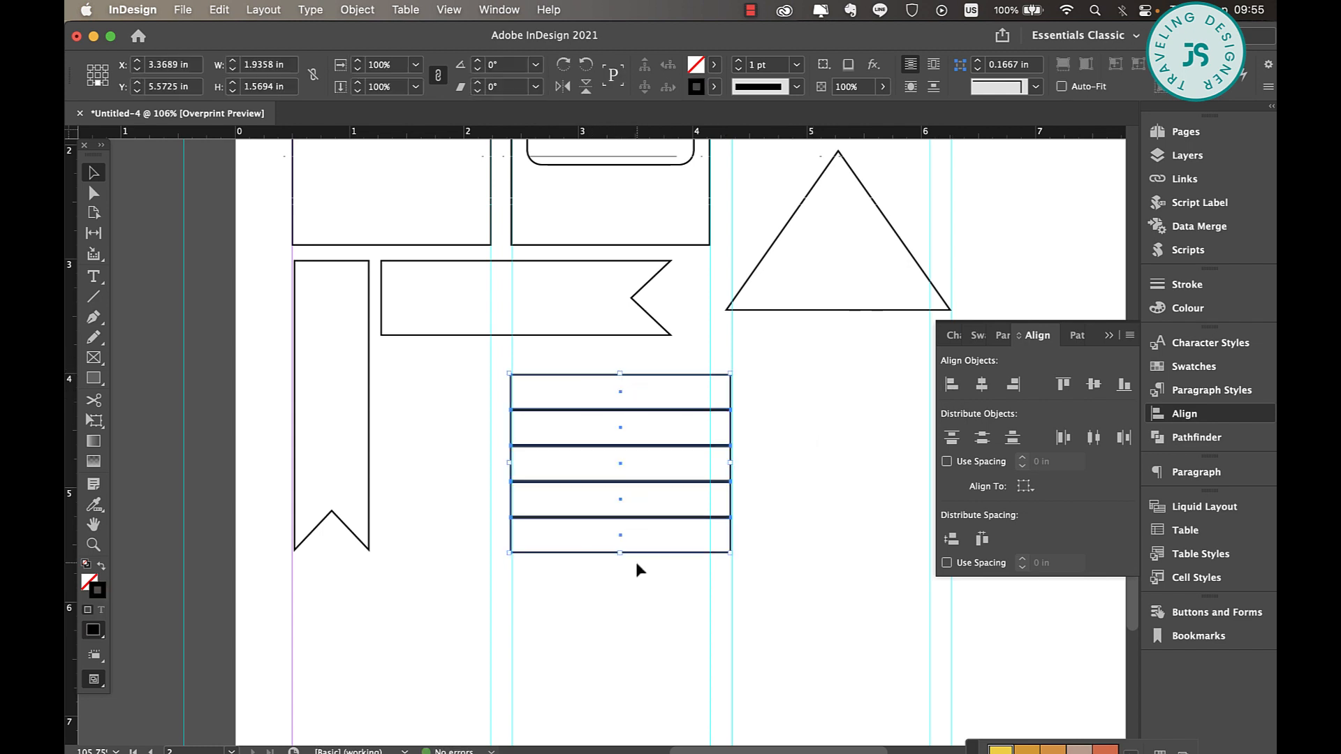
left_click(838, 498)
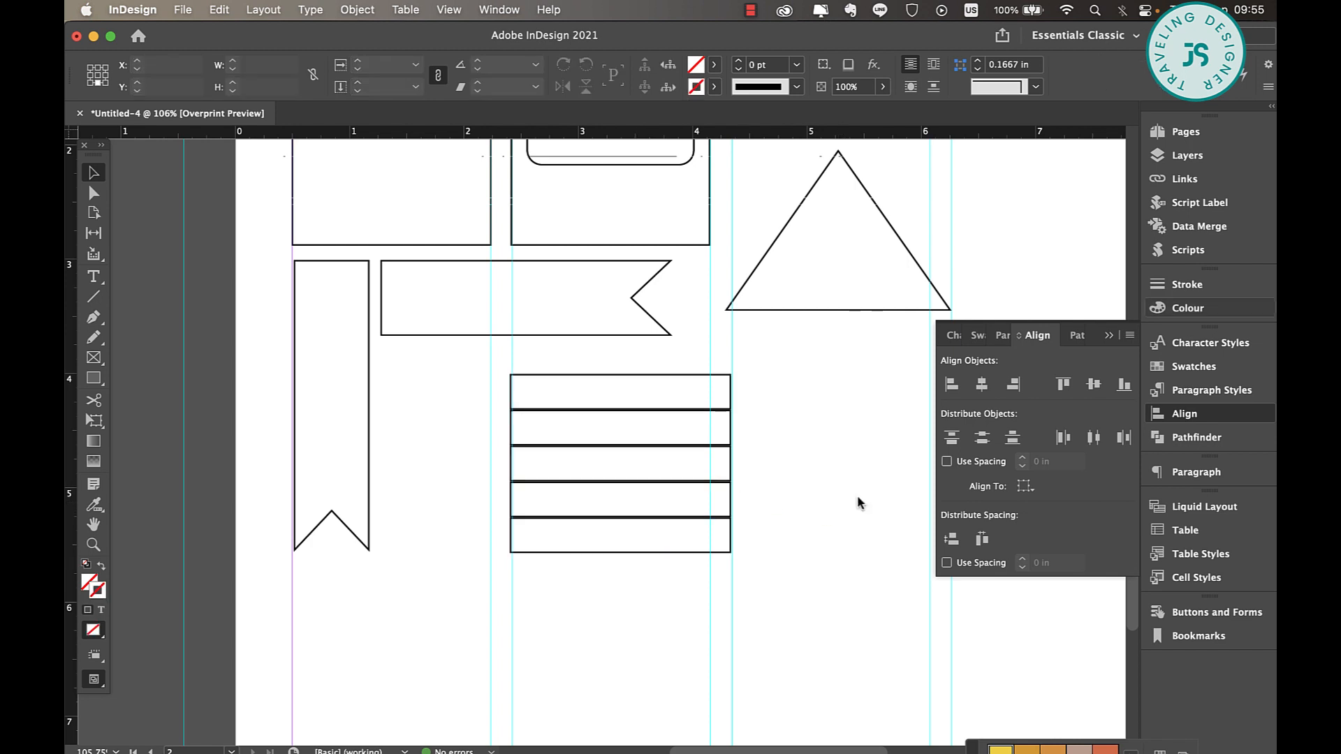
scroll(728, 464, "up", 5)
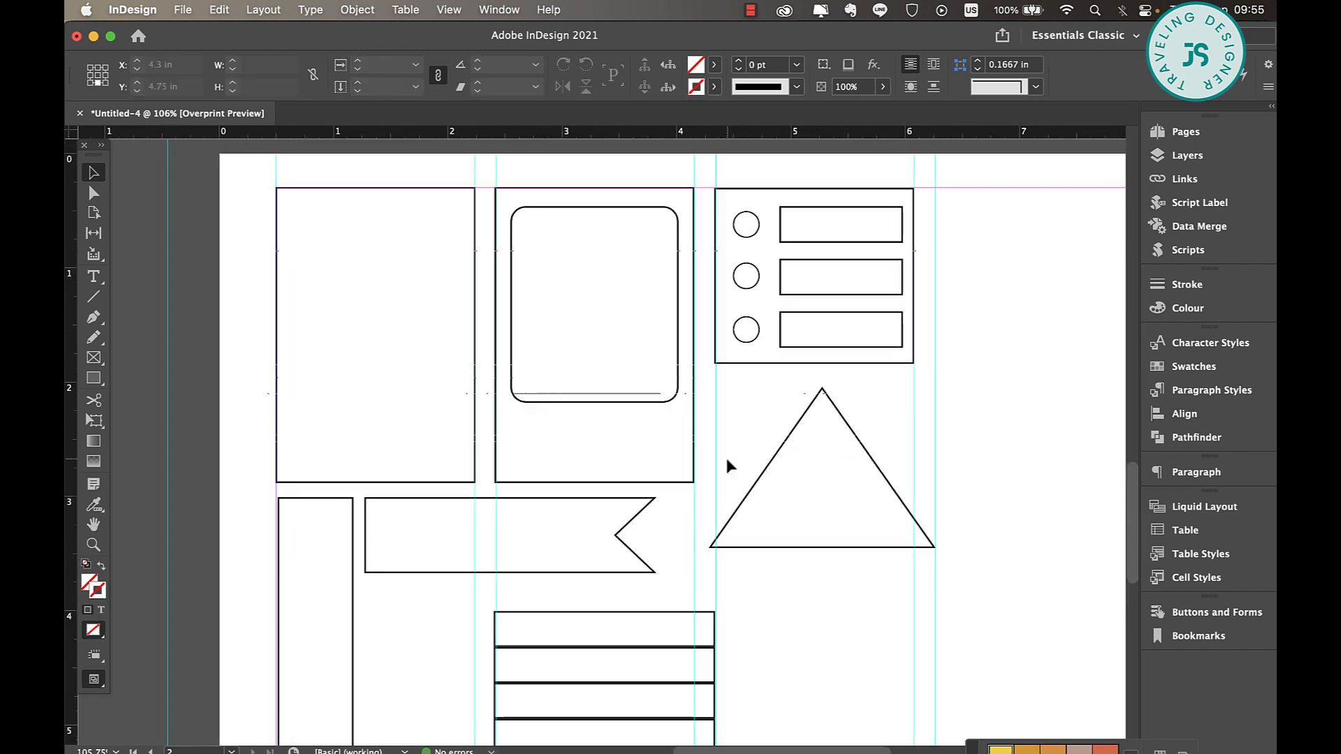
scroll(728, 465, "left", 2)
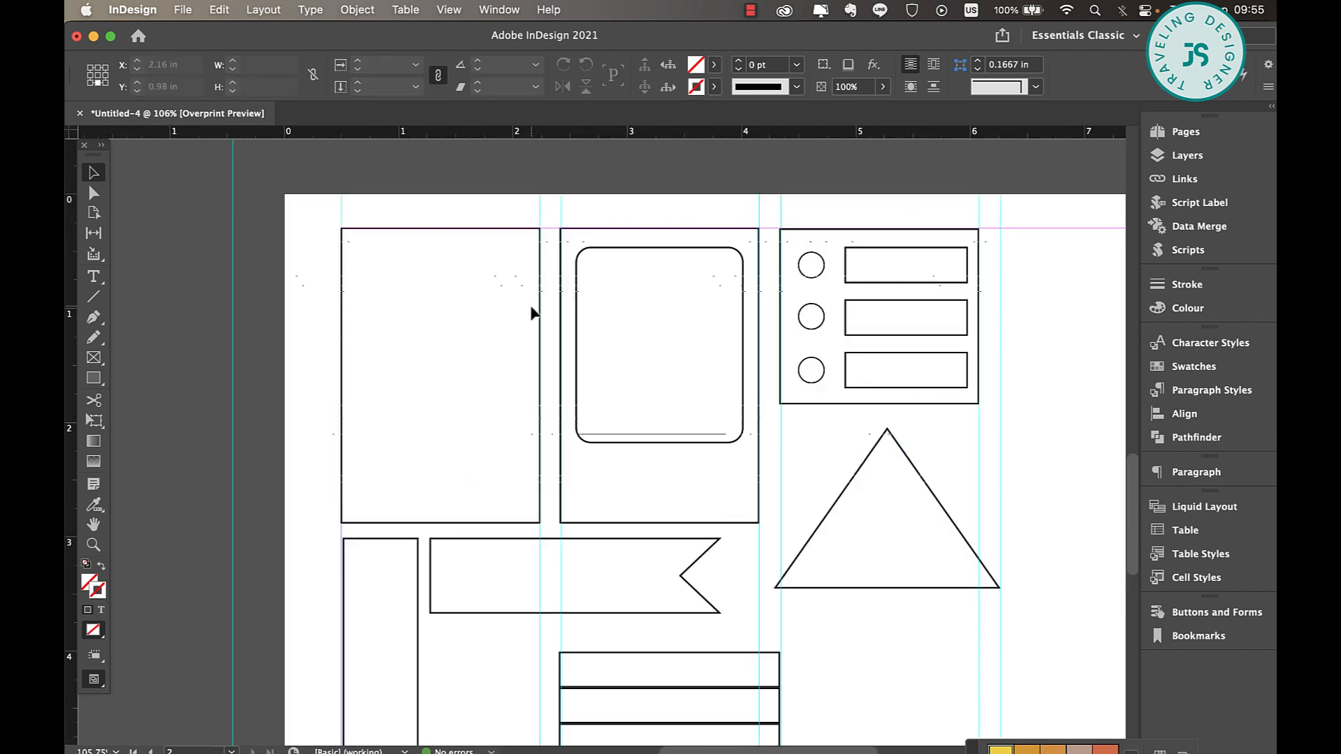
scroll(531, 308, "down", 3)
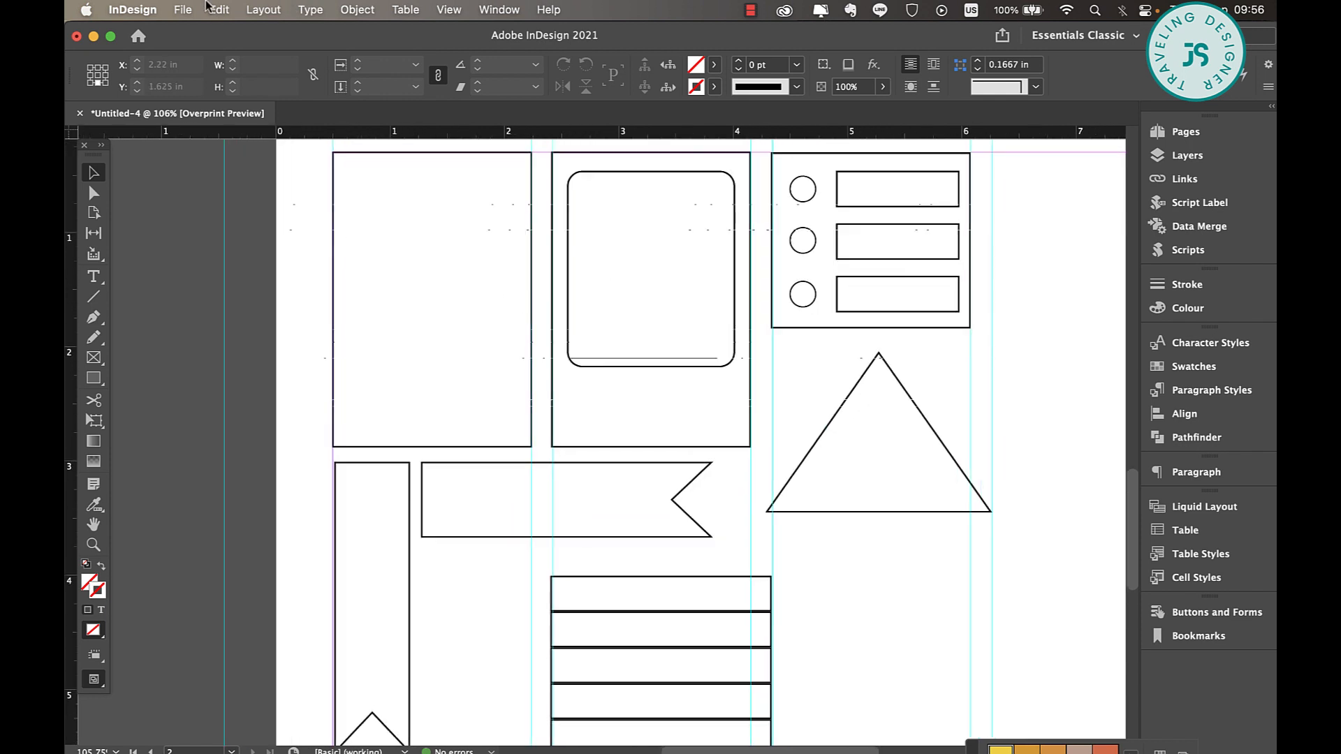
left_click(184, 9)
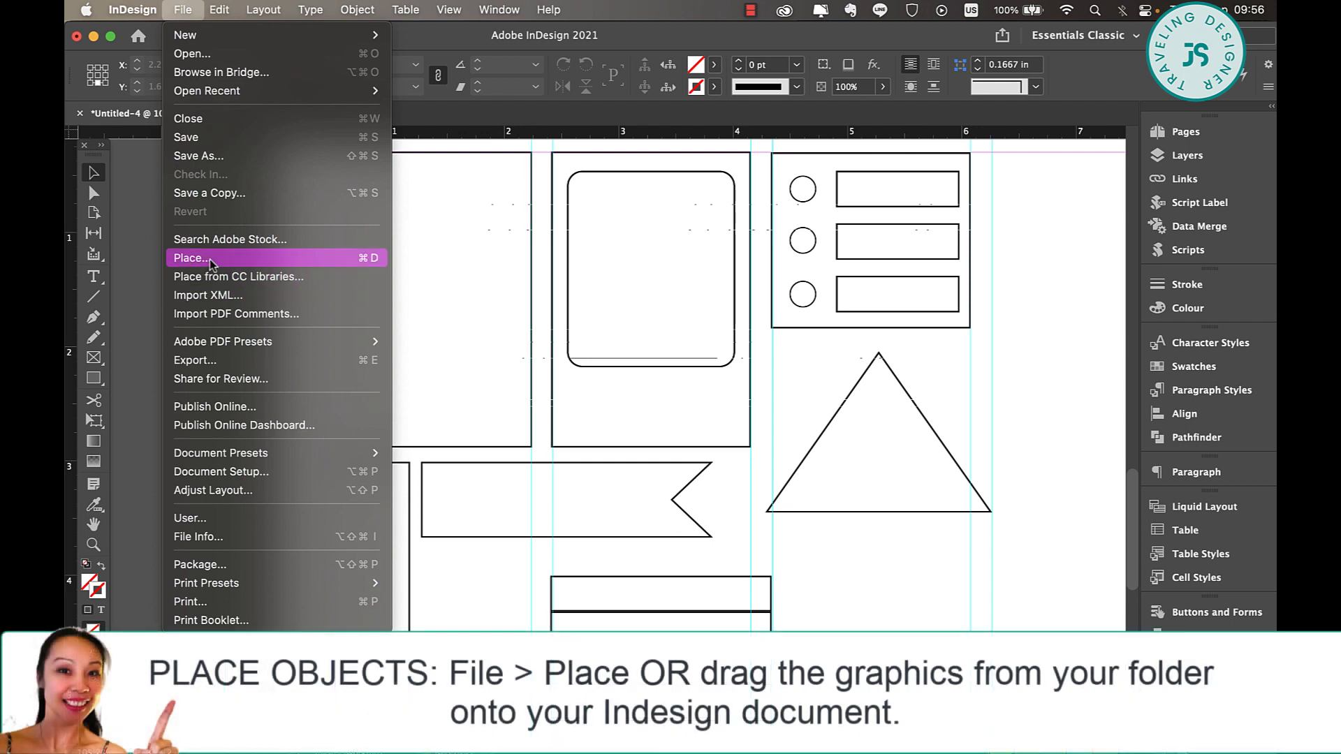
left_click(210, 256)
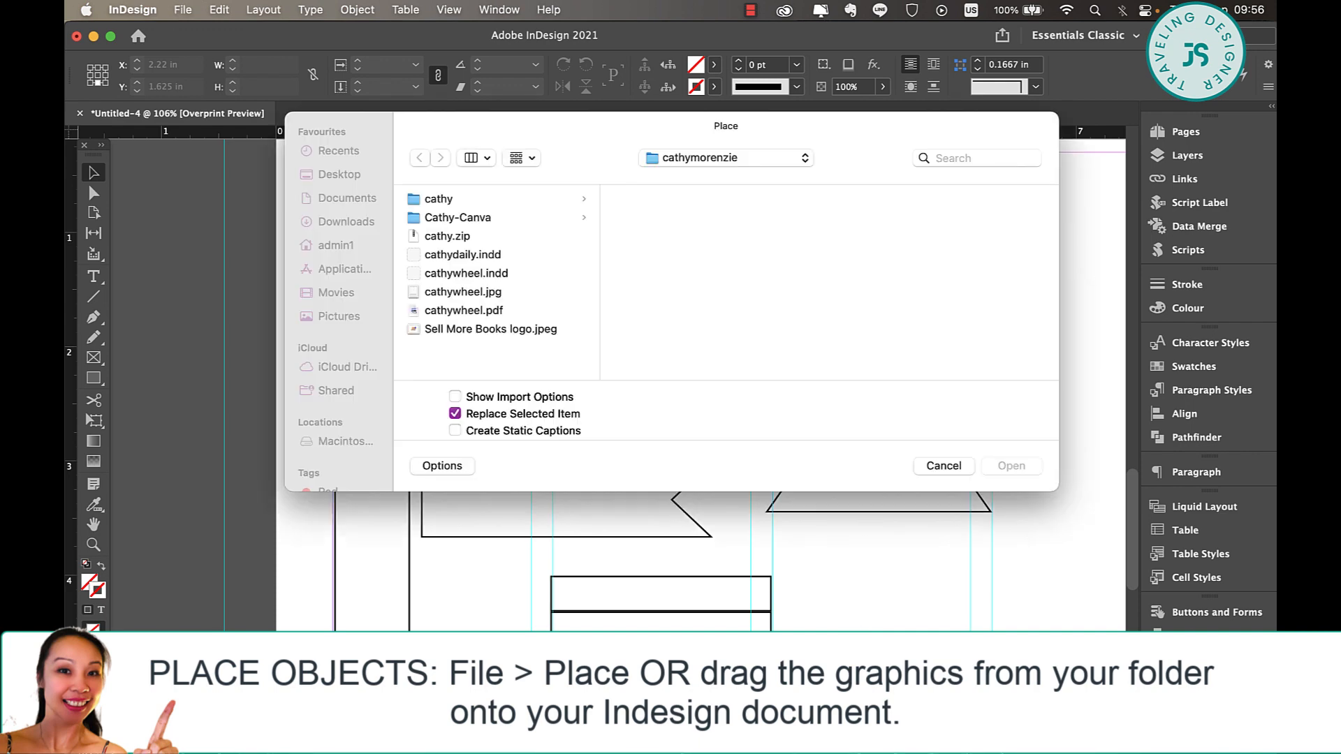
left_click(946, 464)
Bring the sleeping deer graphic in from Finder and scale it down proportionally to about 0.92 in square
mouse_move(397, 730)
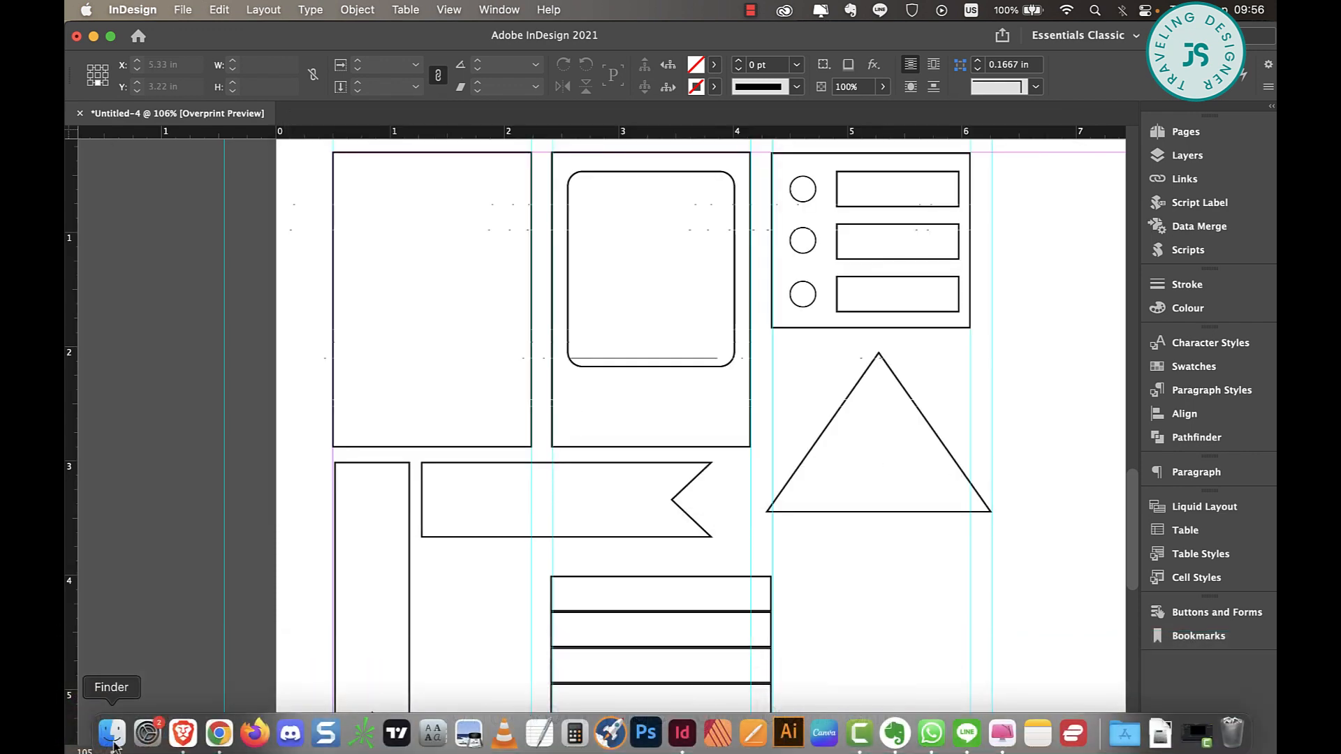
left_click(112, 734)
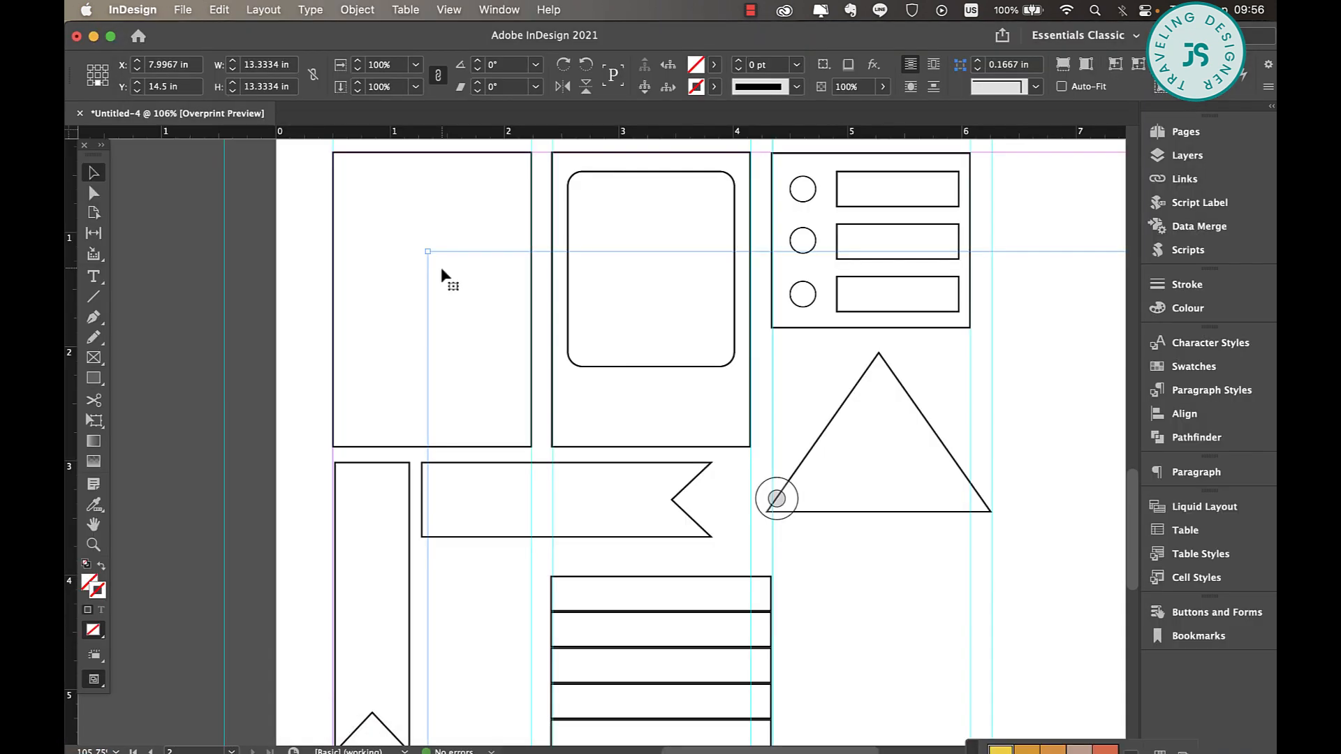
left_click_drag(428, 252, 767, 513)
left_click_drag(816, 559, 510, 219)
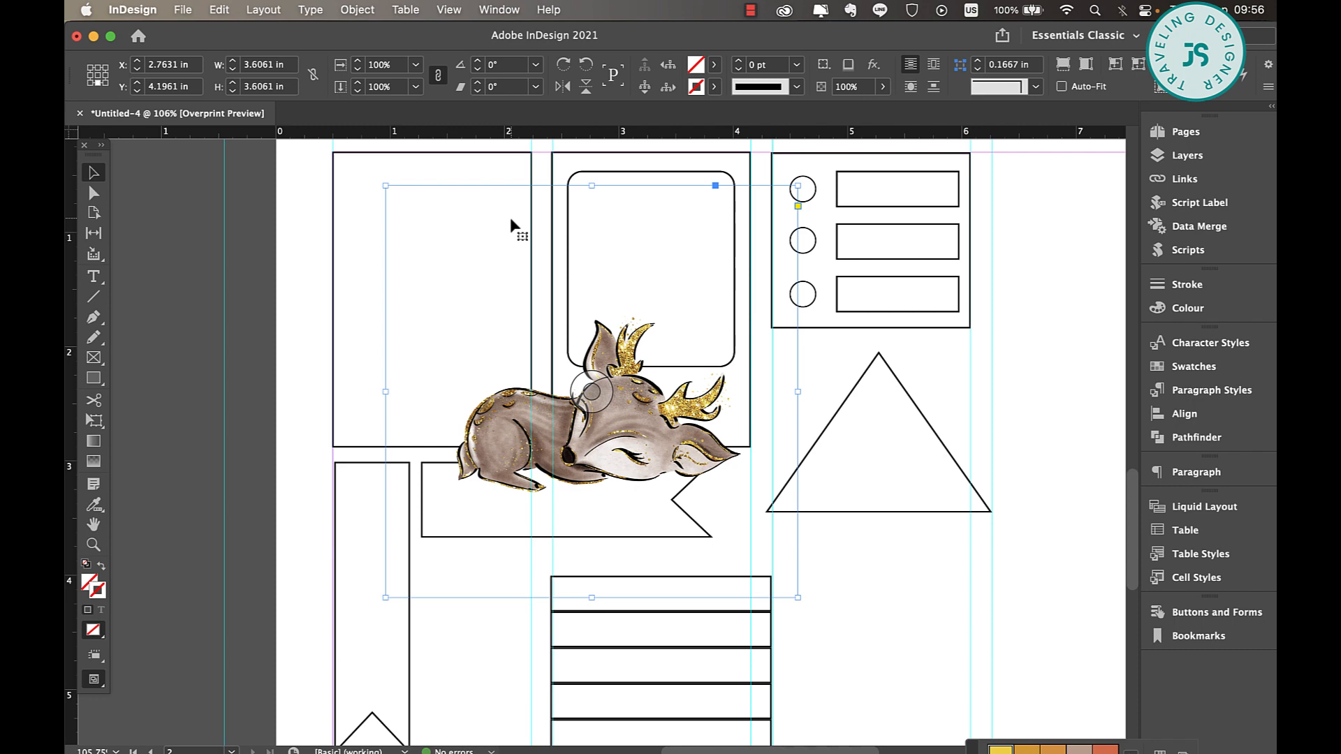
left_click_drag(801, 187, 642, 343)
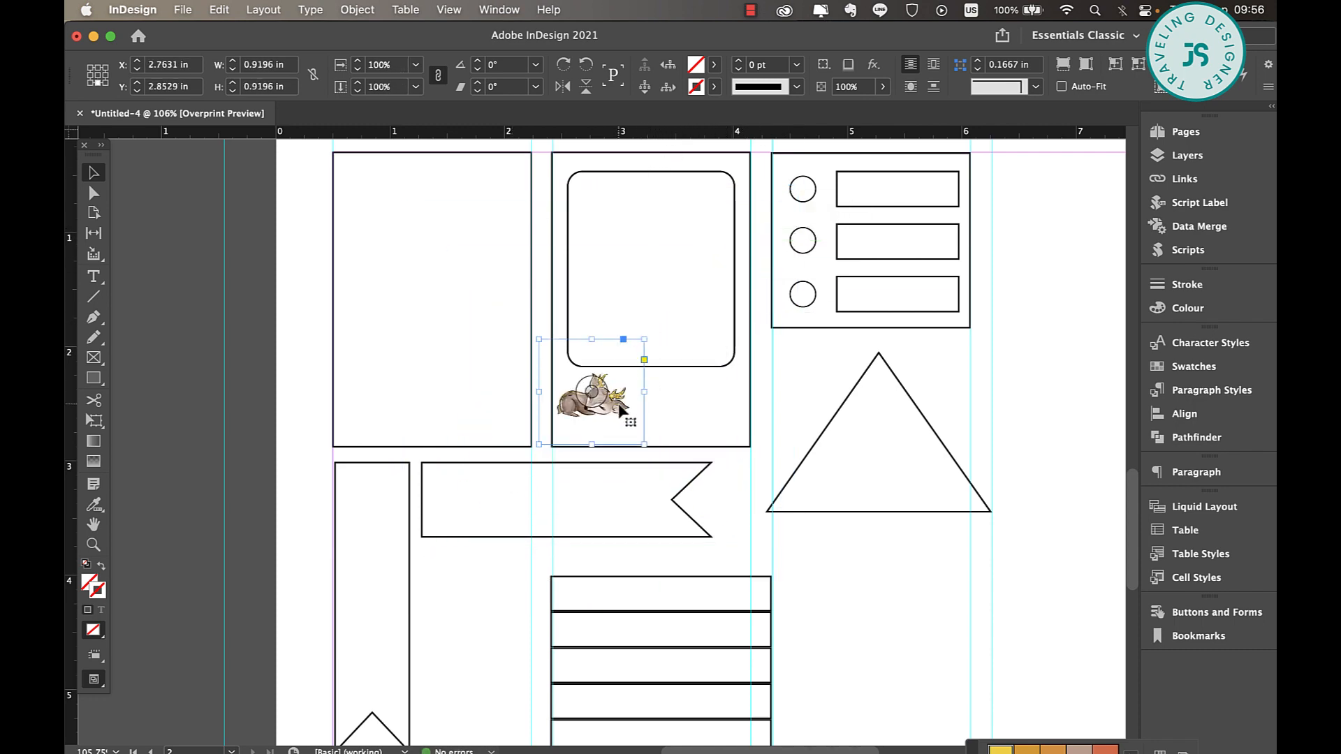
Position the deer over the lower edge of the second box's rounded frame and enlarge it proportionally to about 1.98 in square
left_click_drag(623, 415, 497, 404)
left_click_drag(518, 329, 519, 327)
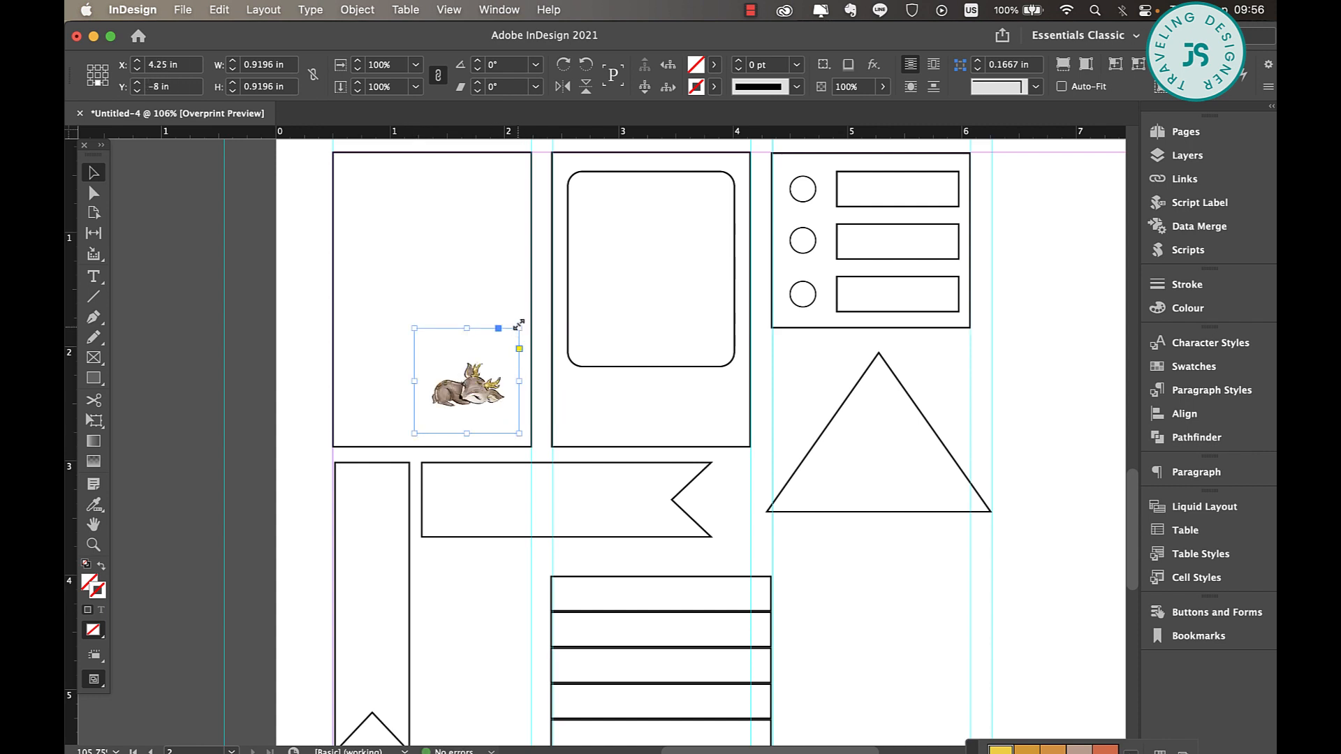
left_click_drag(681, 334, 682, 392)
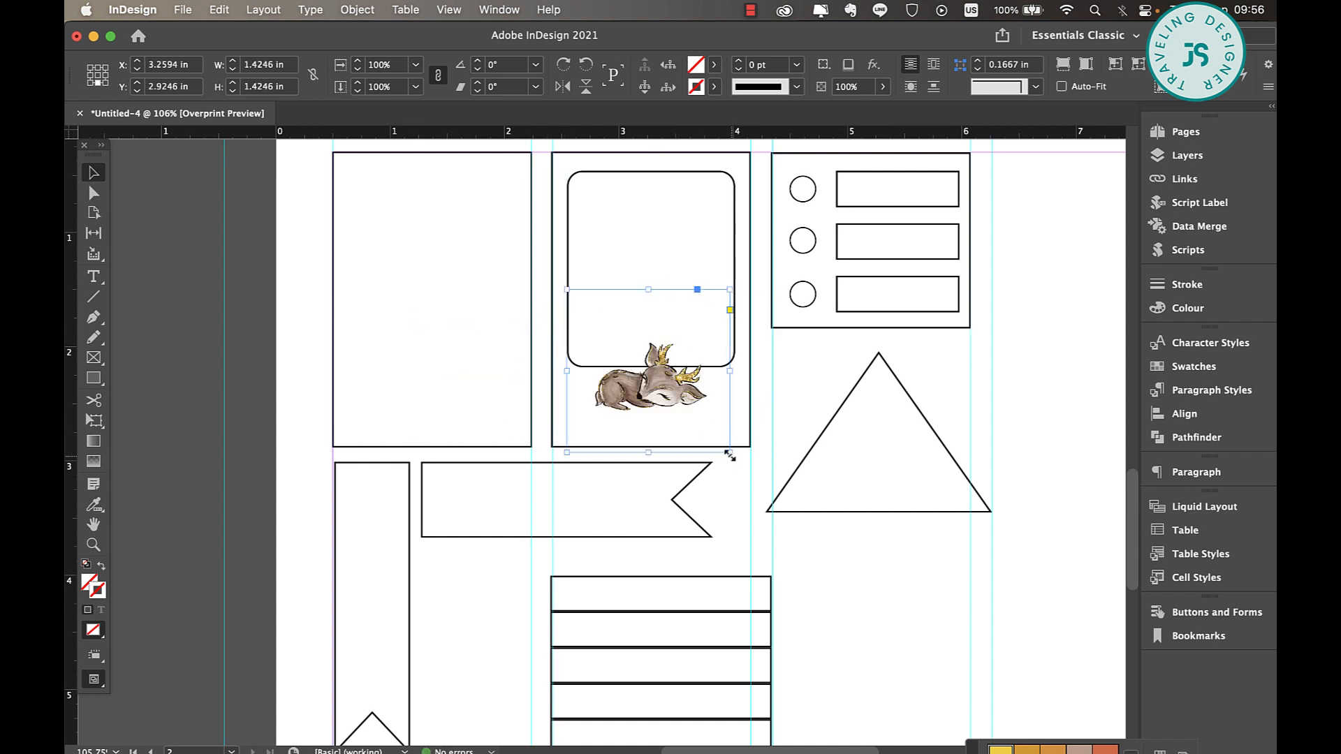
left_click_drag(730, 452, 763, 481)
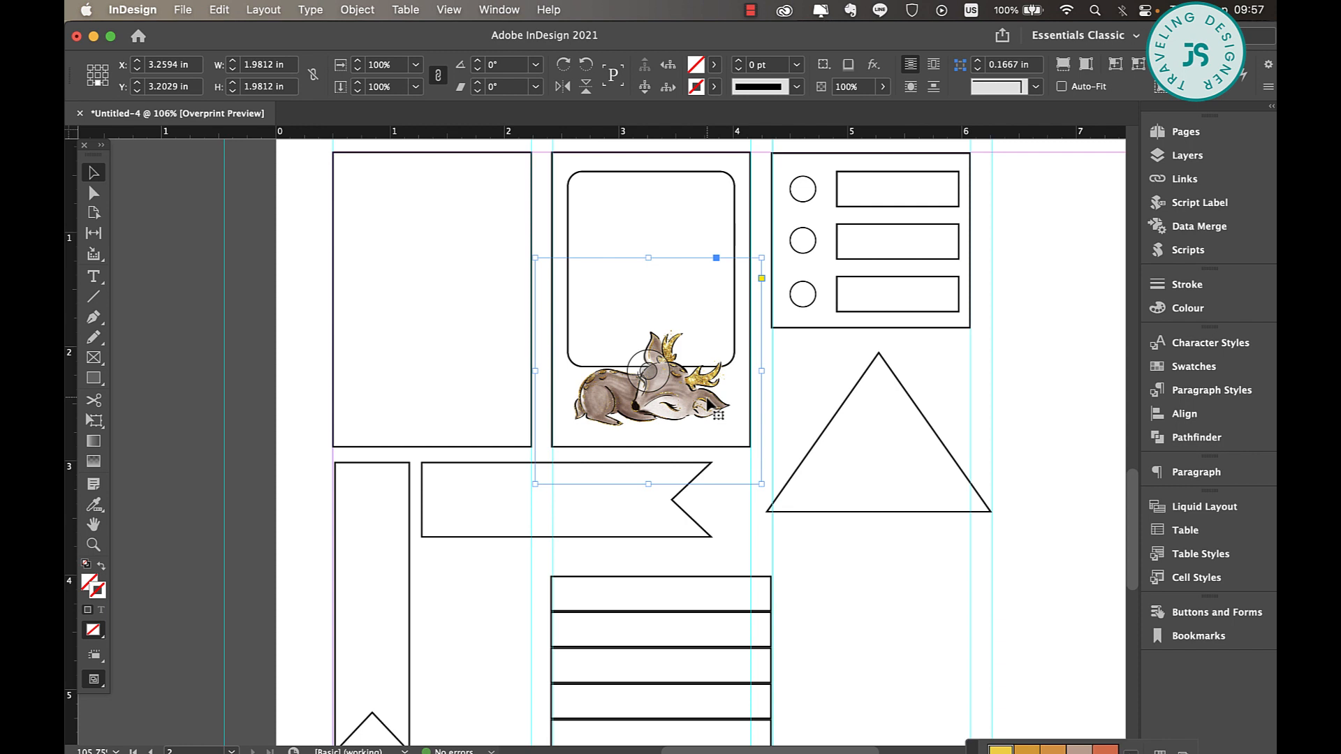
left_click(766, 423)
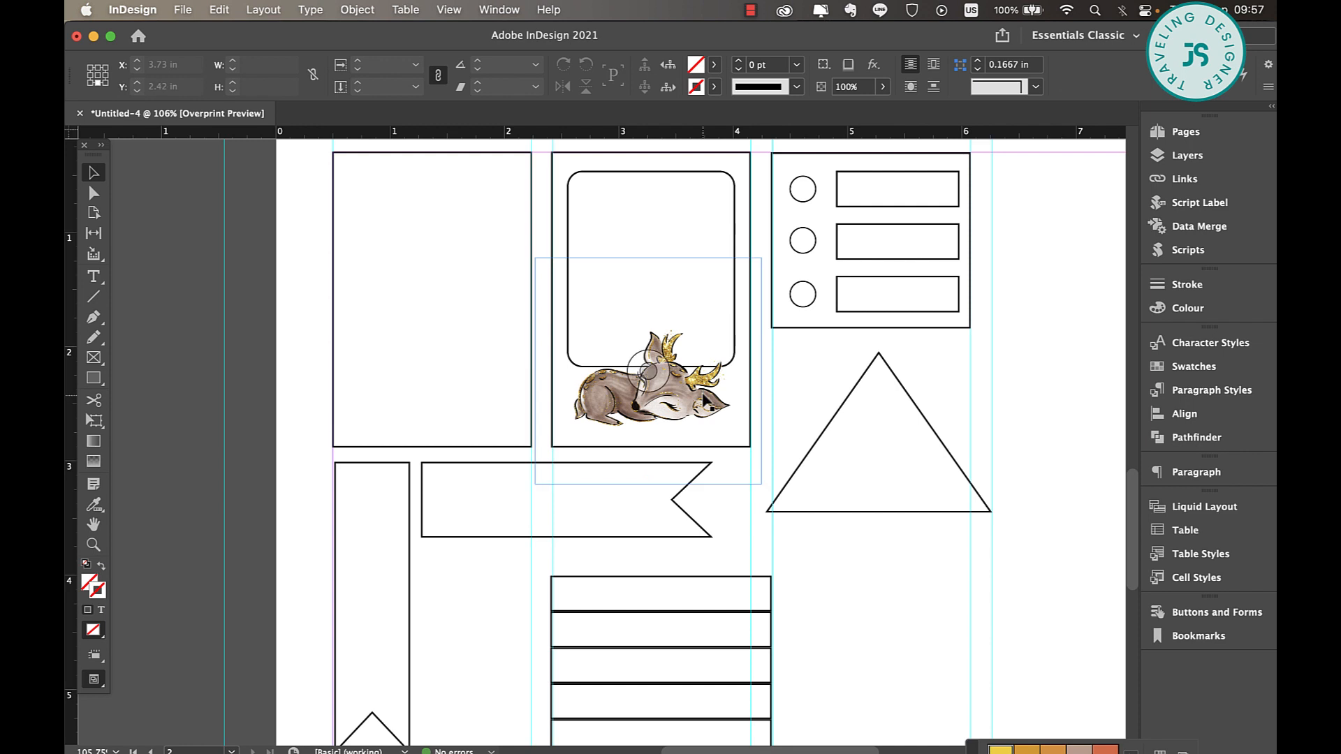
left_click(752, 171)
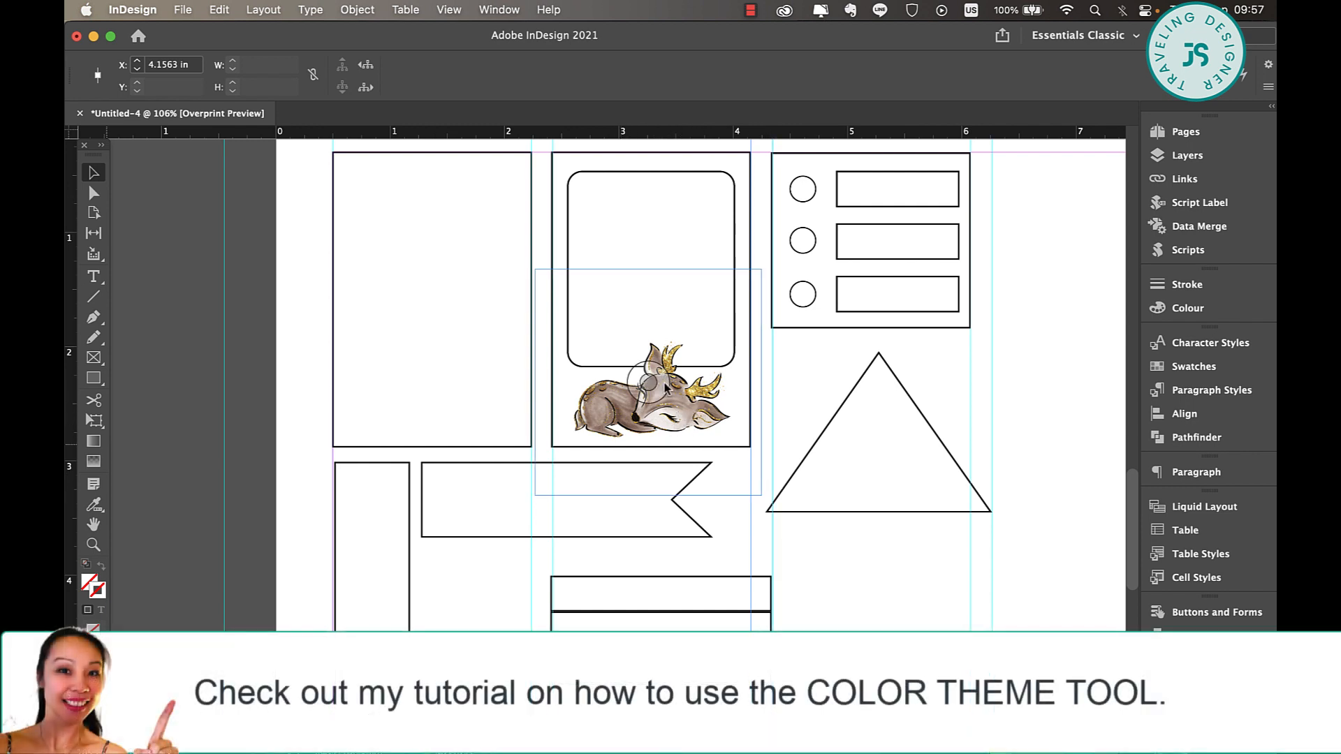
Sample the deer with the Colour Theme tool and add its Colourful theme to the swatches
left_click(96, 506)
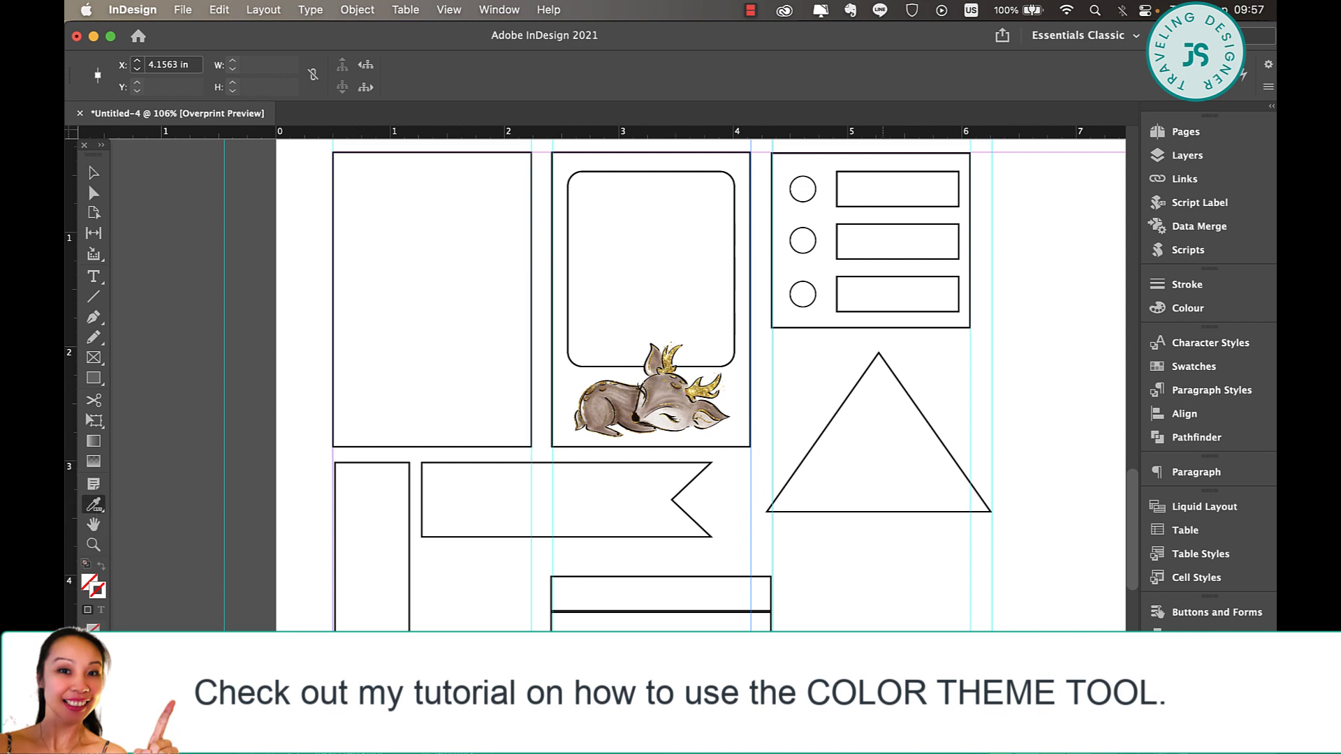
left_click(621, 476)
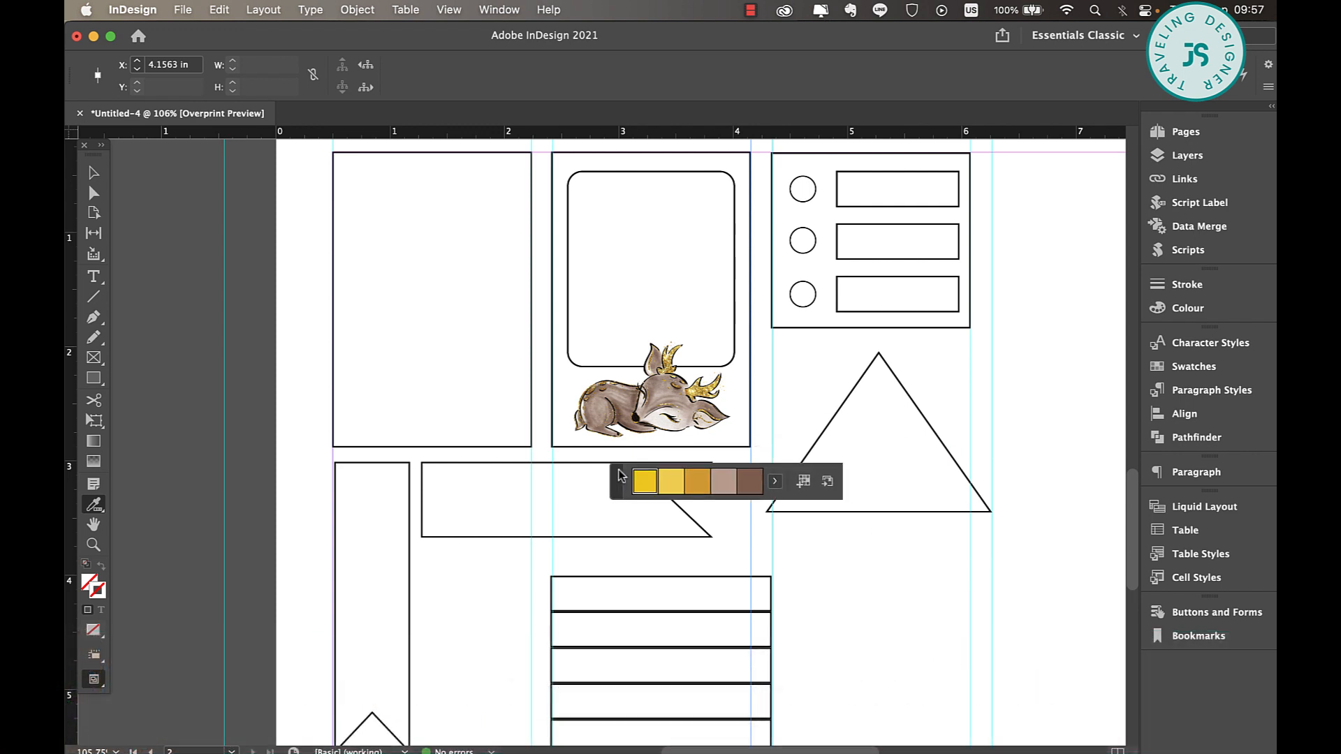
left_click(775, 482)
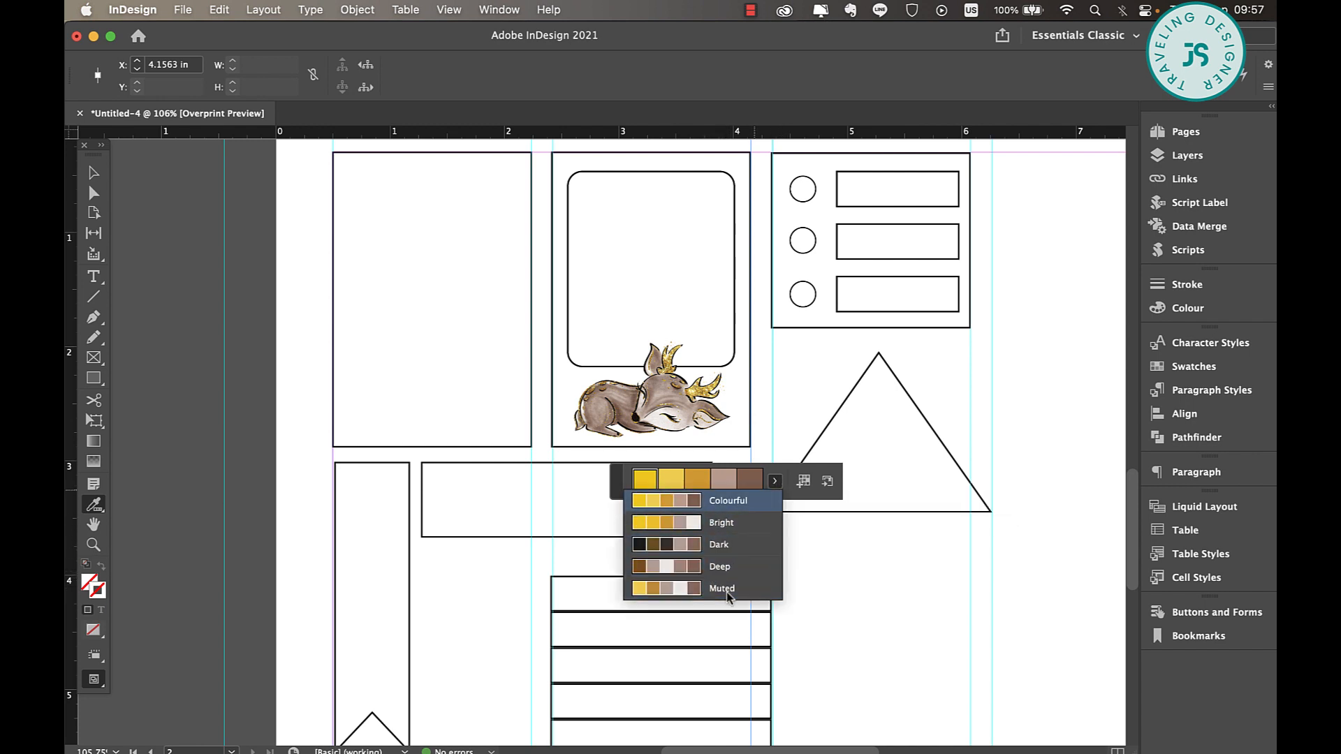
left_click(793, 501)
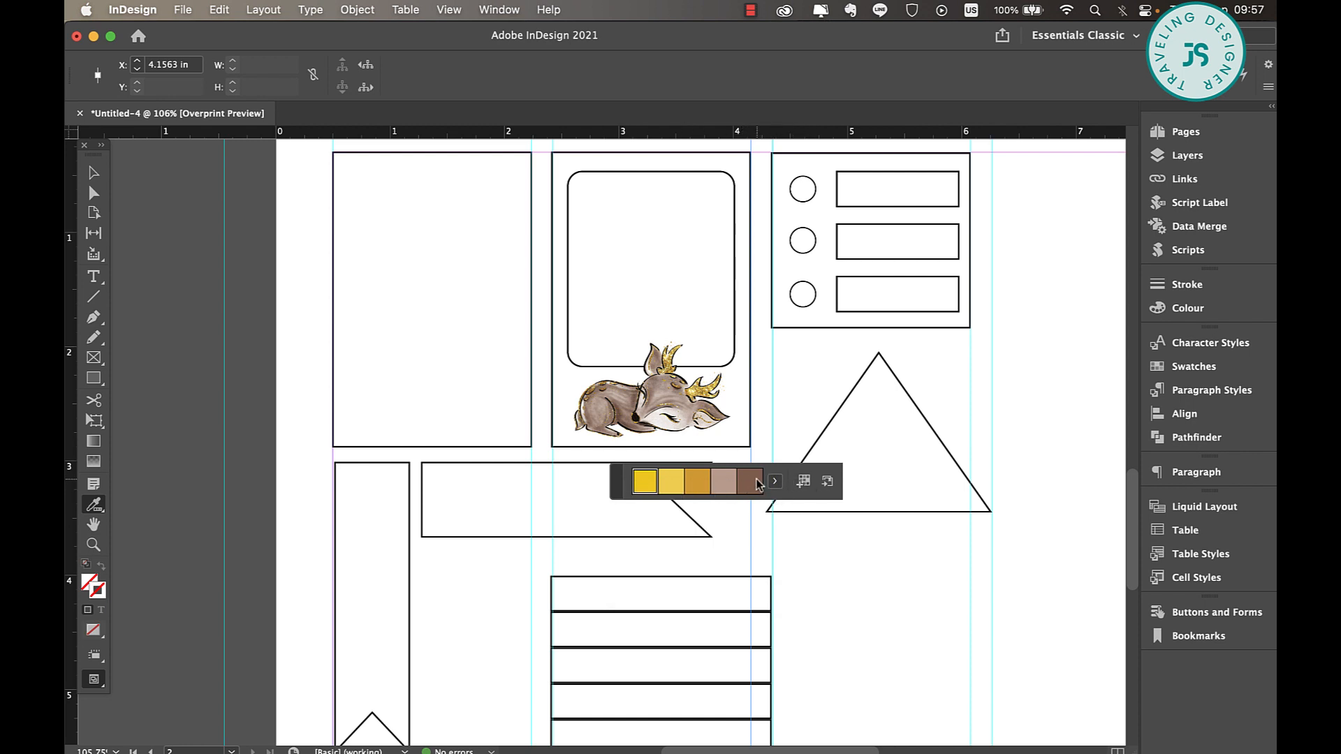
left_click(804, 484)
Look through the colours of the Colourful_Theme group among the fill swatches
left_click(94, 175)
left_click(713, 67)
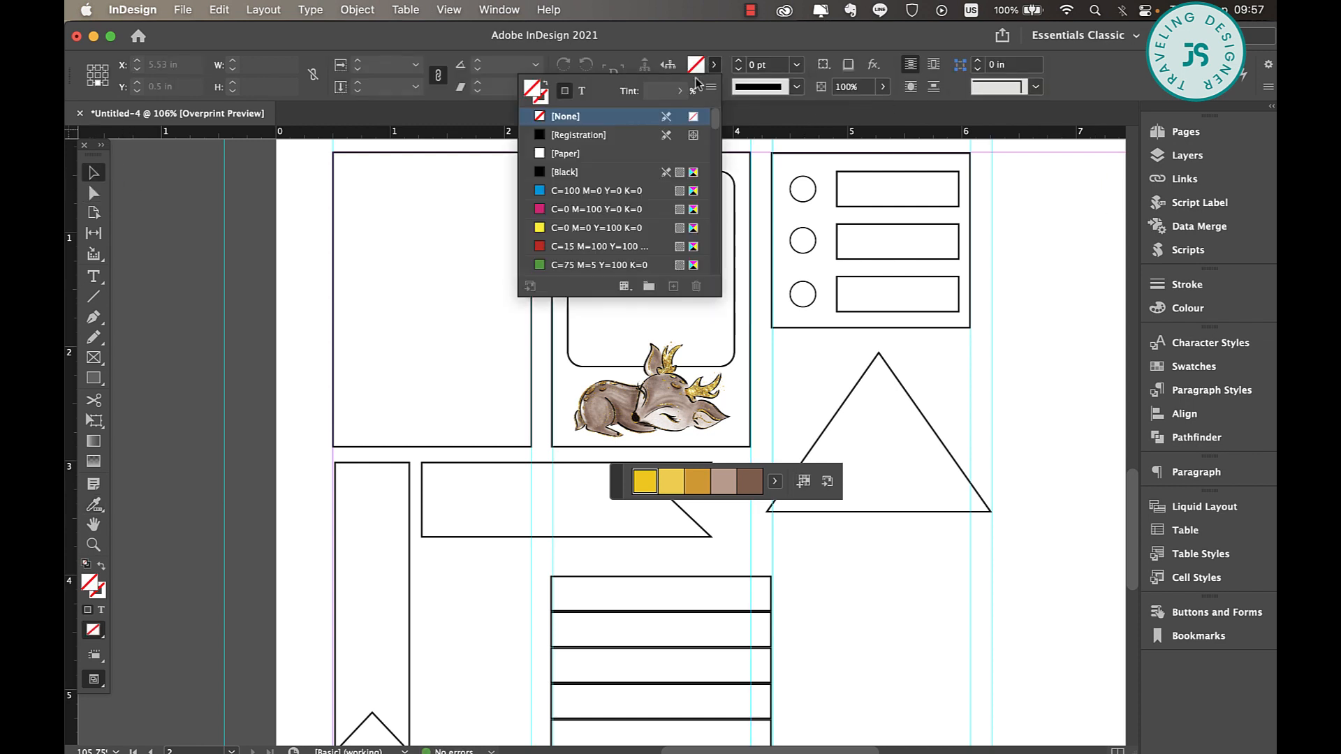
scroll(622, 213, "down", 5)
scroll(622, 213, "down", 3)
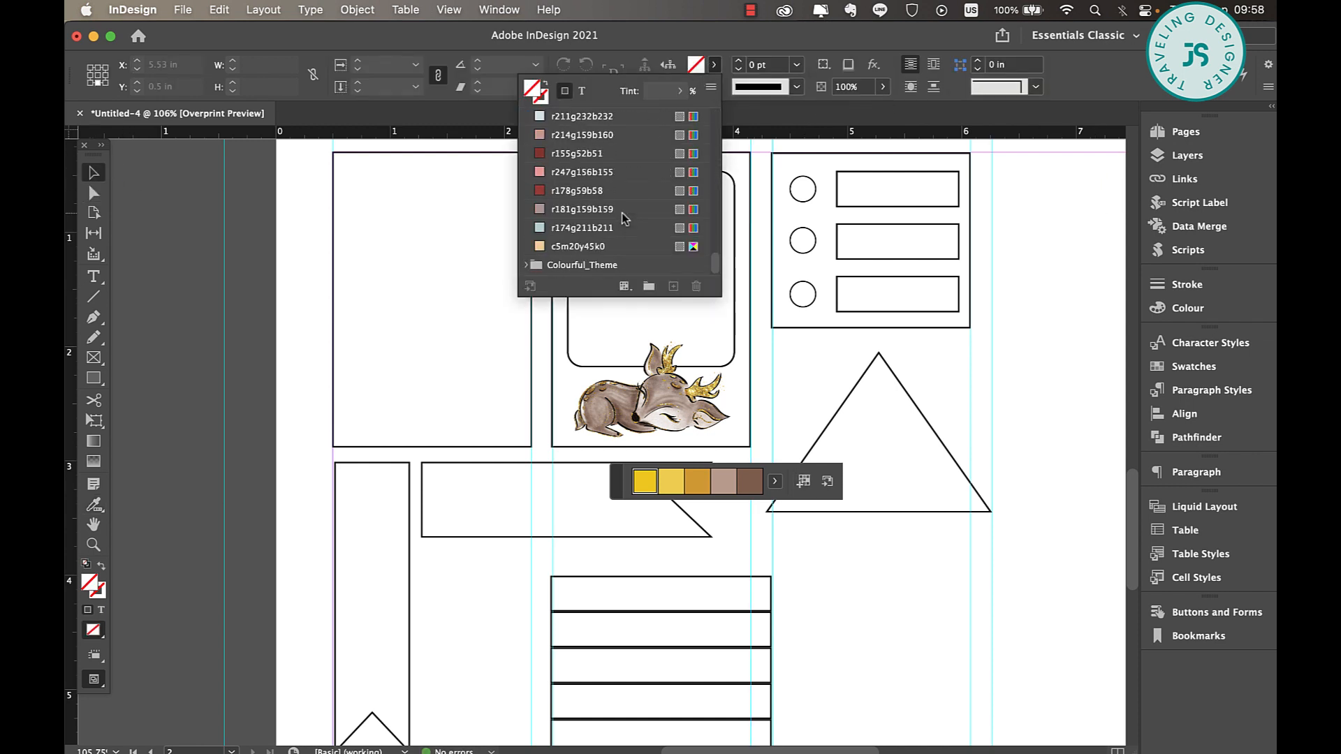
left_click(525, 265)
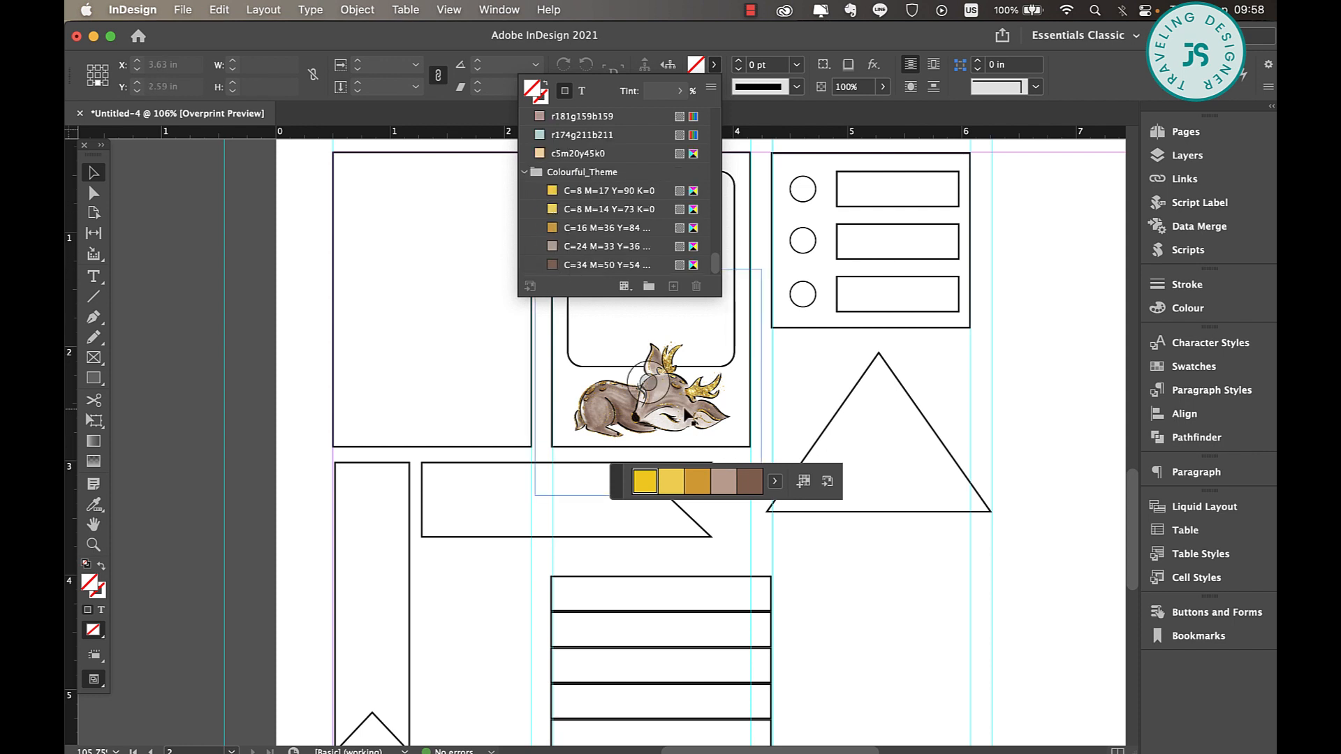
left_click(566, 454)
left_click(568, 454)
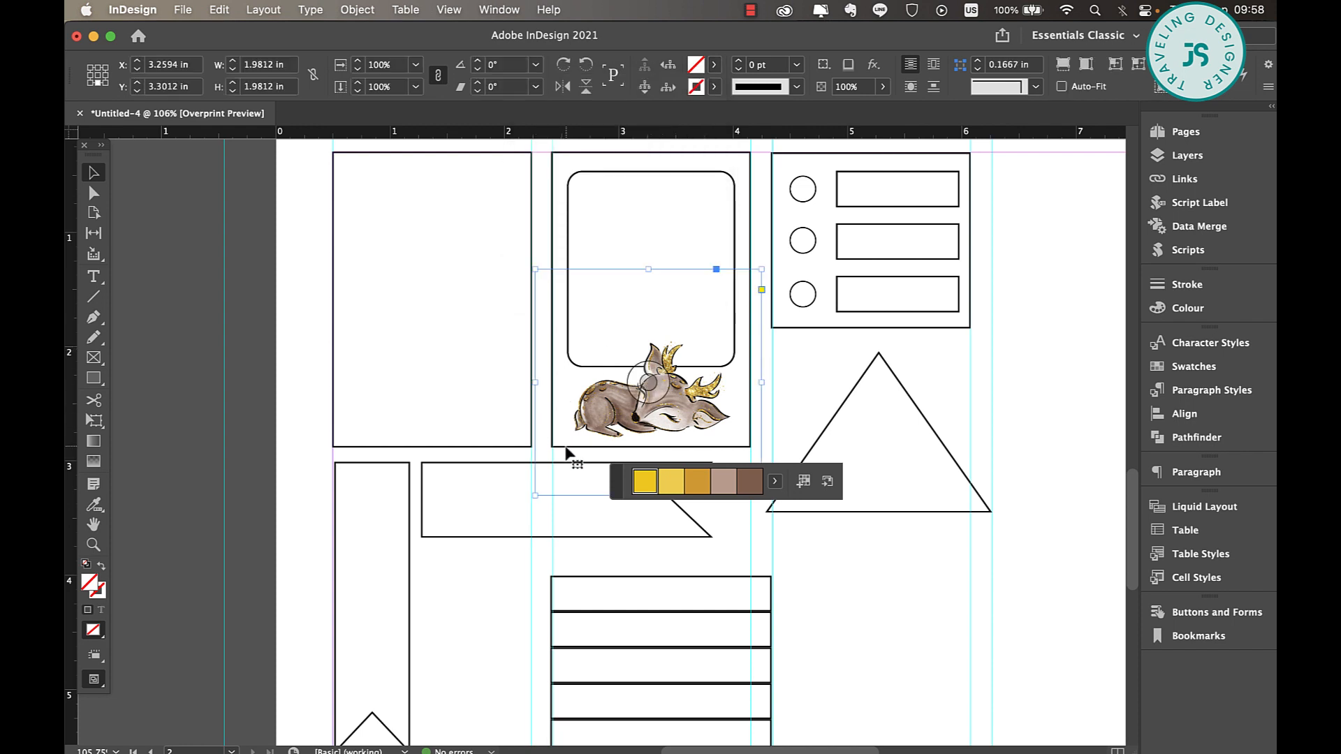
Fill the second box, behind the deer, with the golden-brown C=16 M=36 Y=84 swatch from the Colourful_Theme group
left_click(553, 185)
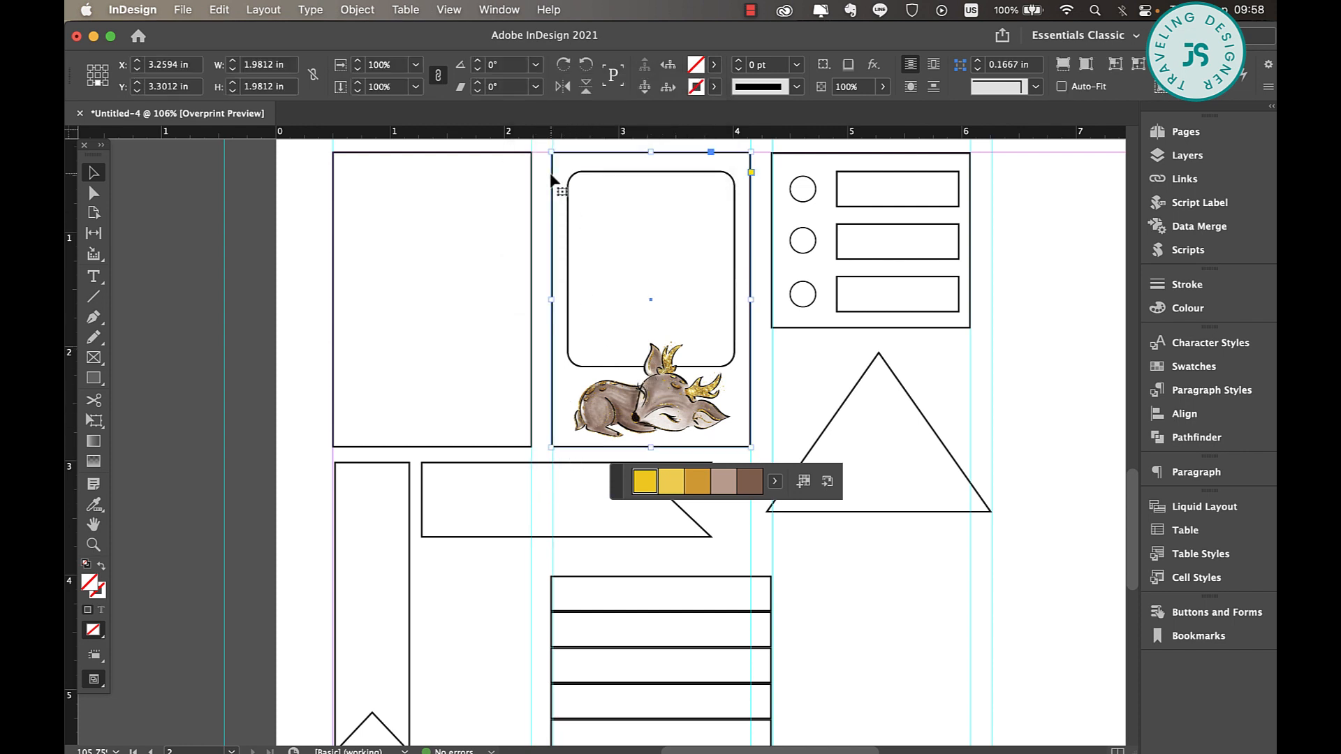
left_click(714, 64)
scroll(627, 172, "down", 10)
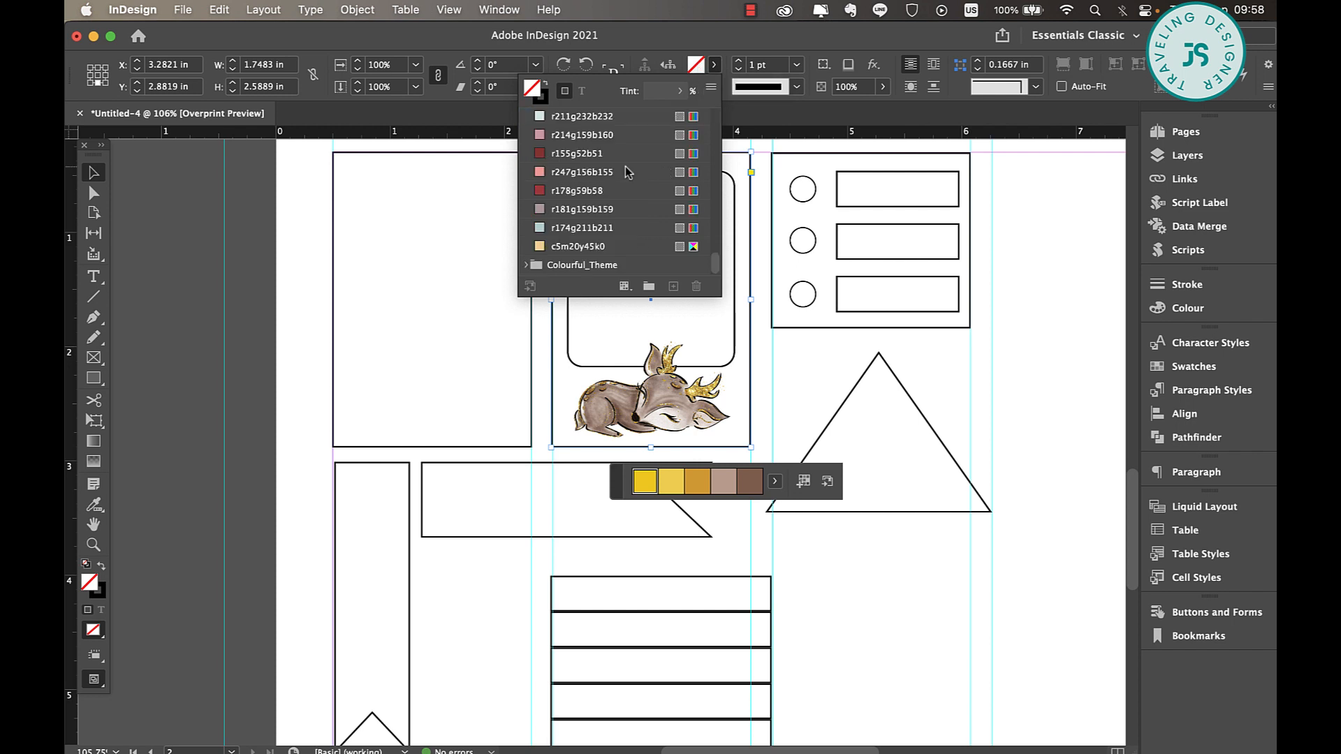
left_click(527, 265)
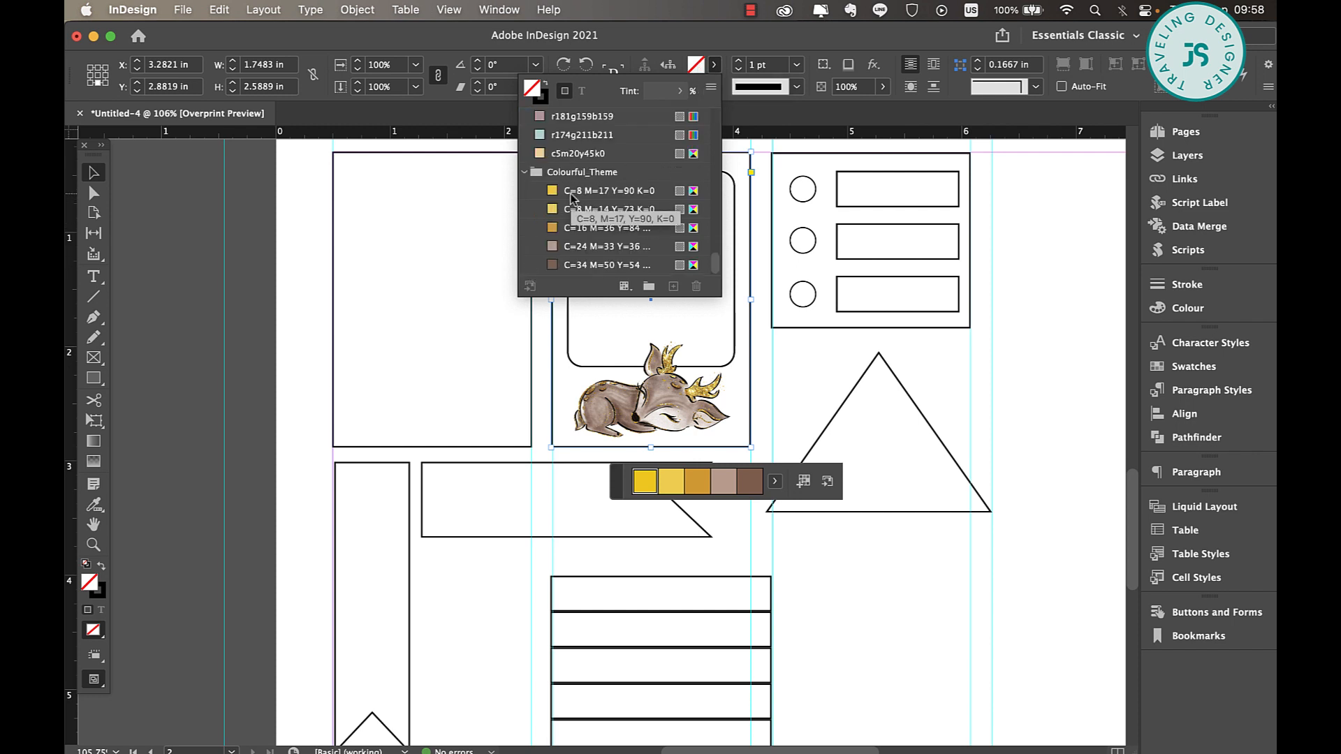
left_click(581, 229)
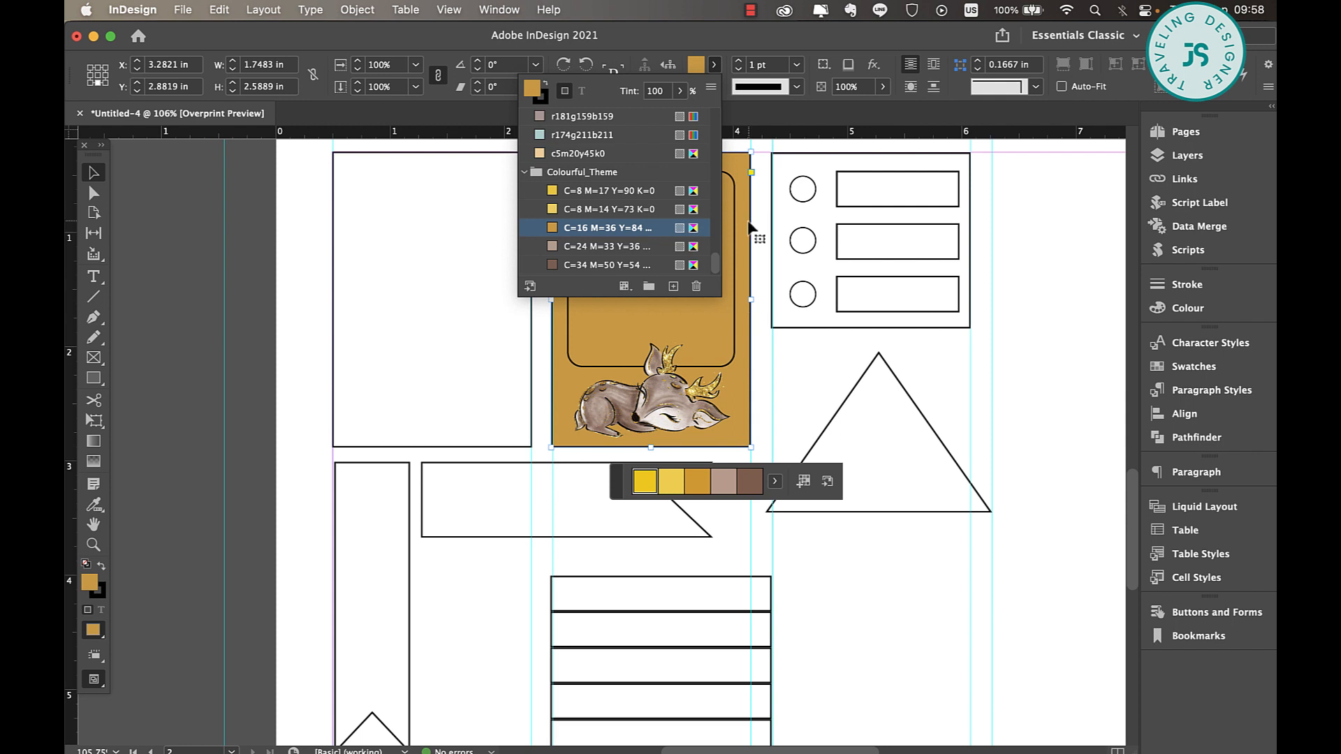
Set the stroke of the golden-brown box to None
left_click(710, 64)
left_click(547, 100)
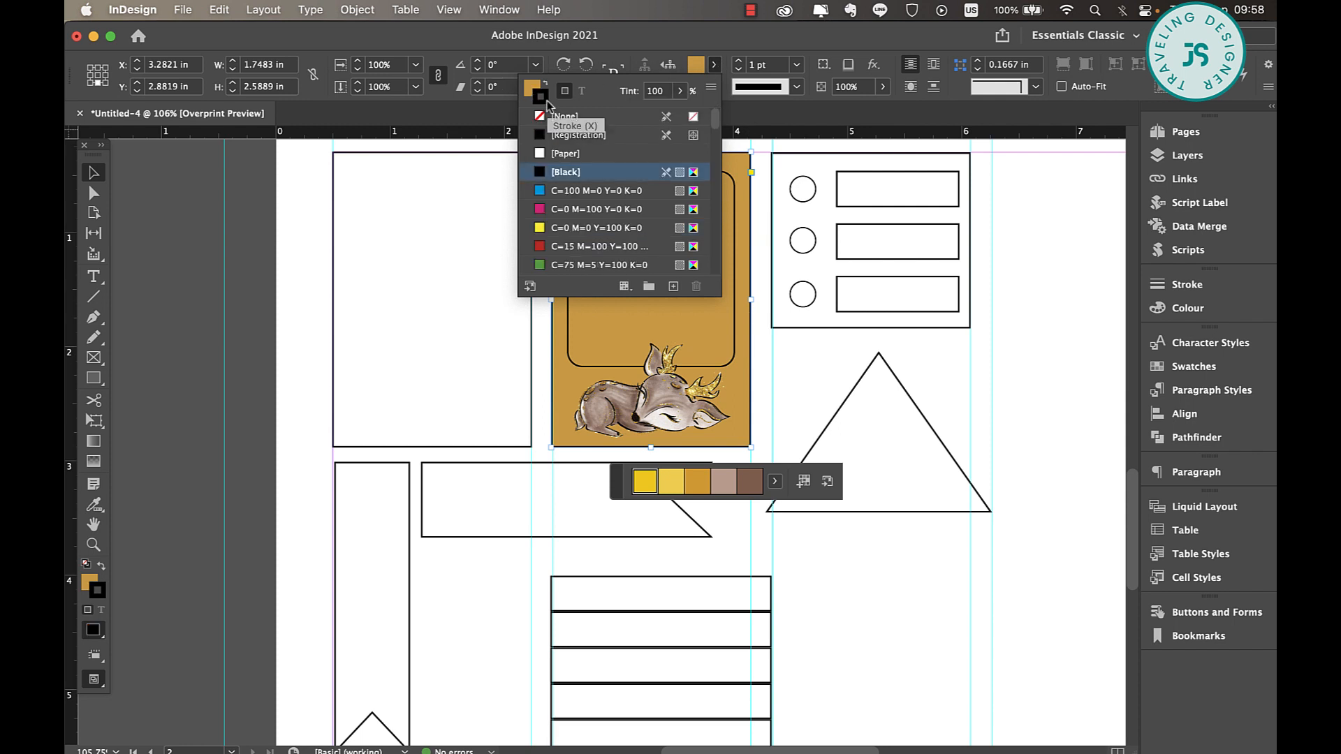
left_click(568, 117)
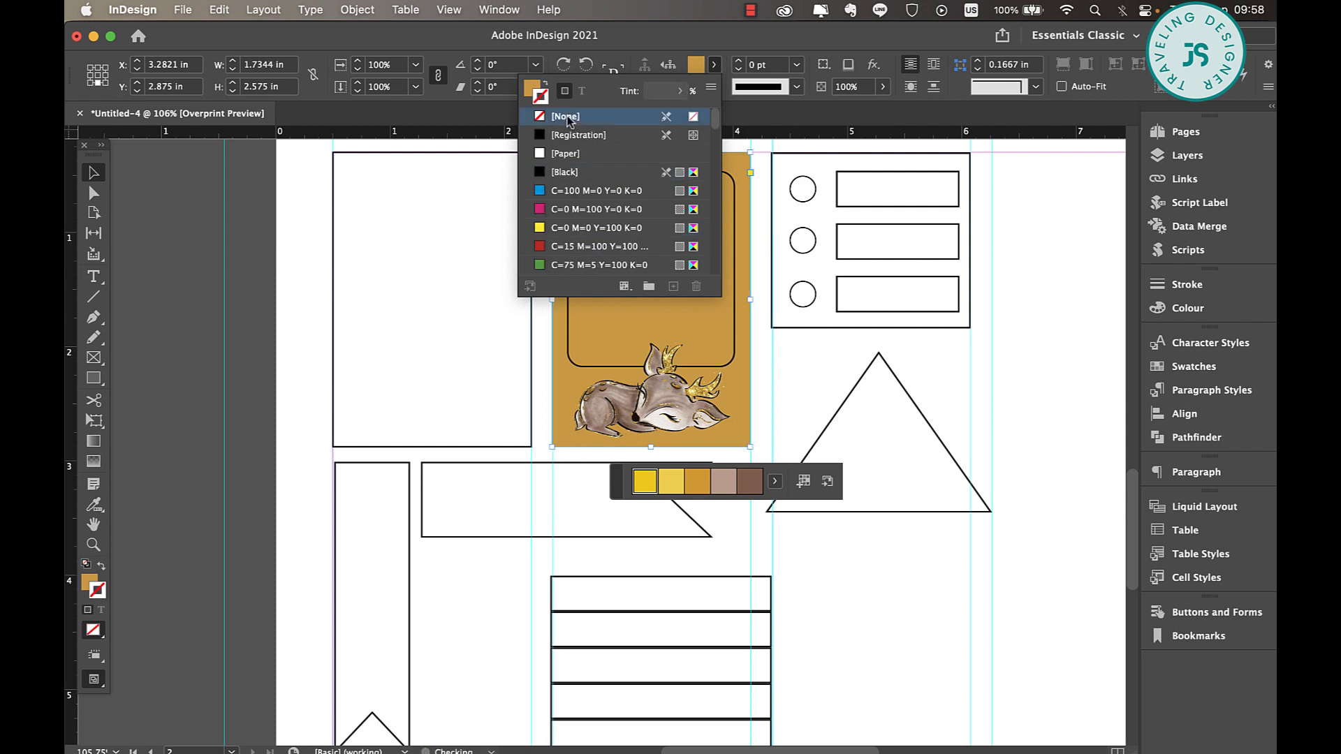
left_click(714, 86)
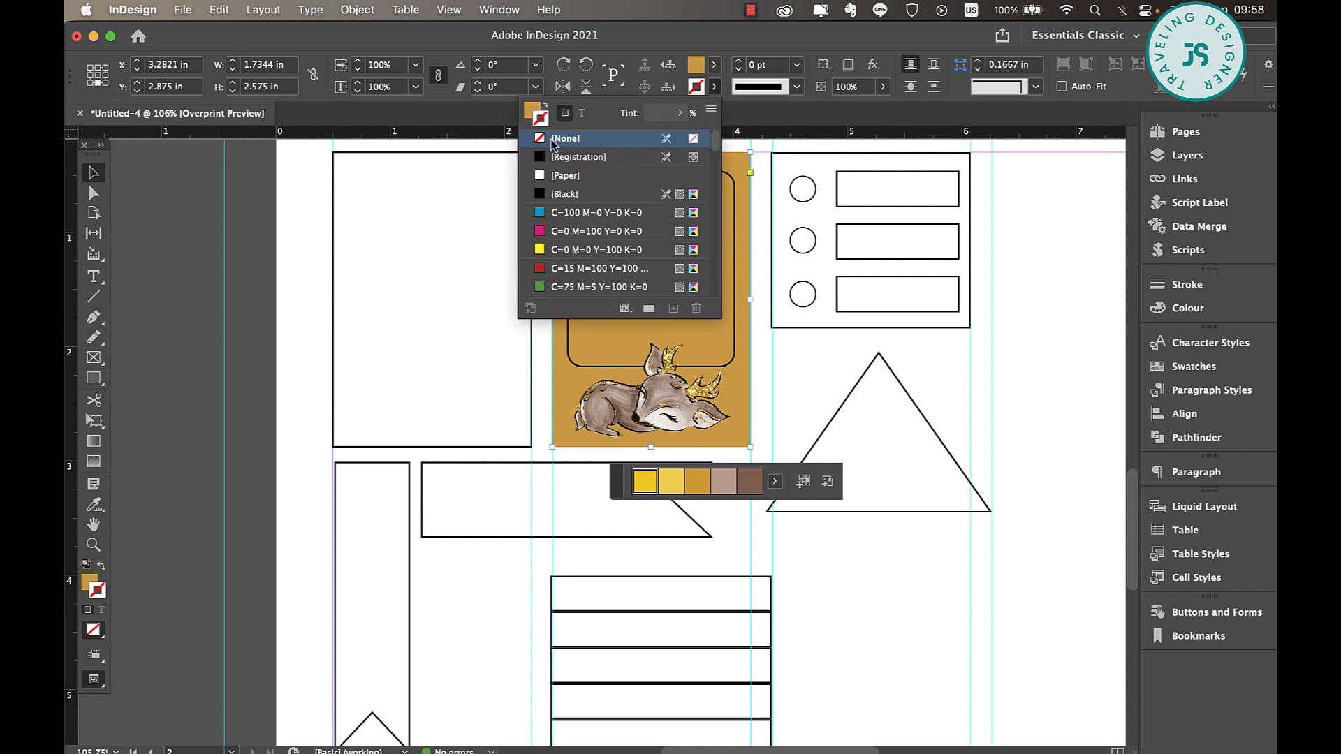
left_click(575, 142)
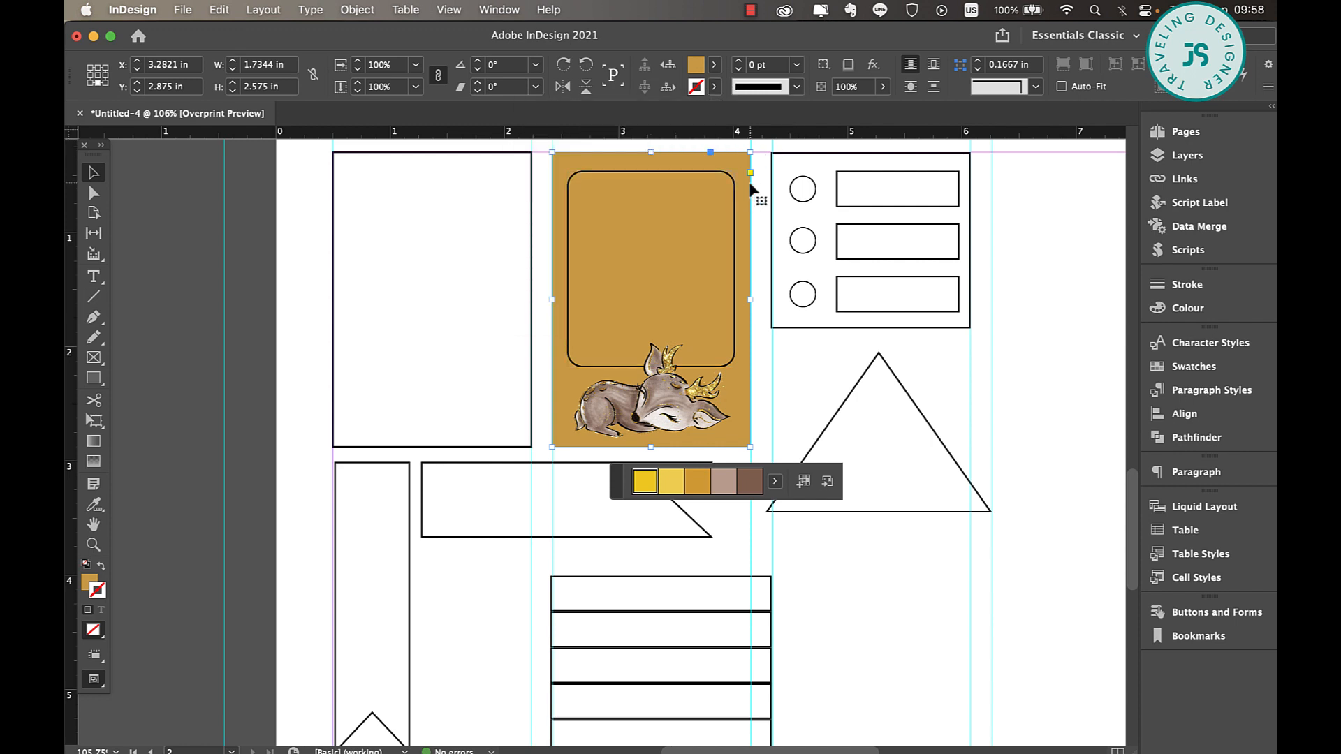
Set the stroke of the rounded frame above the deer to None
left_click(722, 149)
left_click(675, 173)
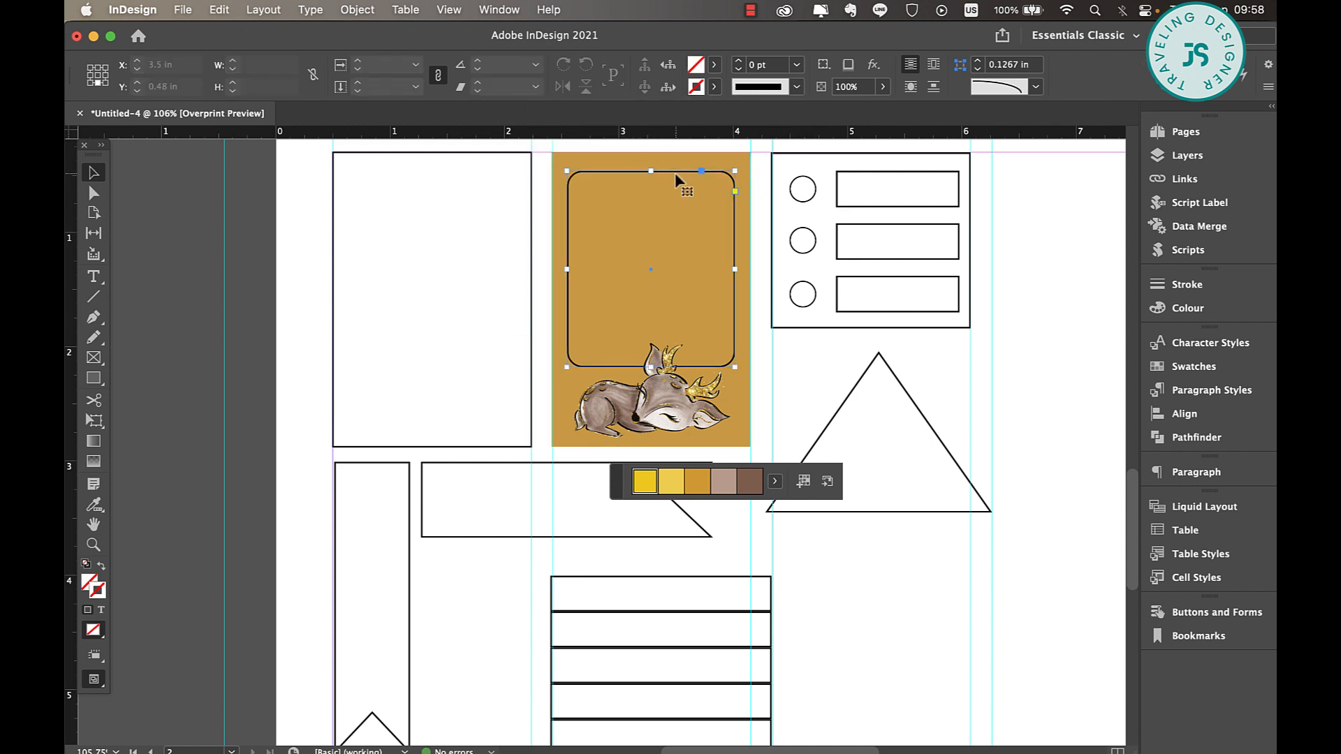
left_click(715, 86)
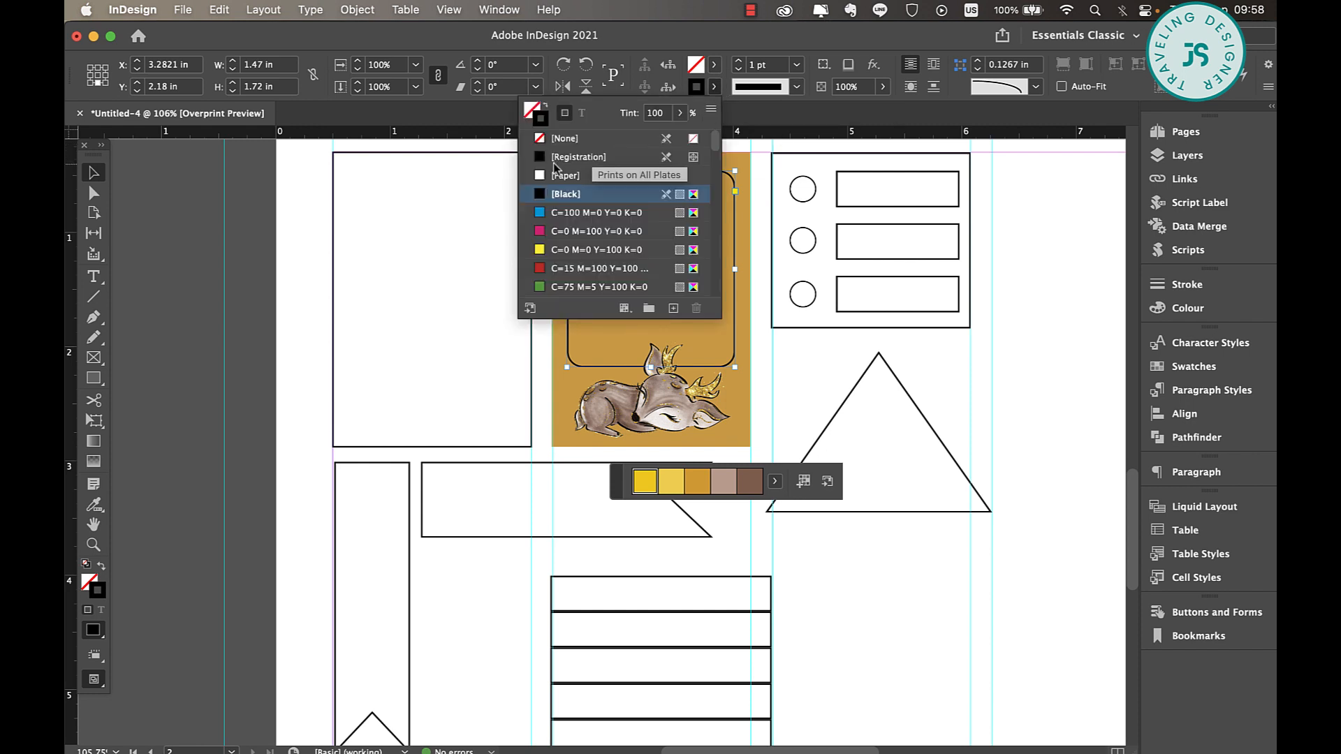
left_click(569, 136)
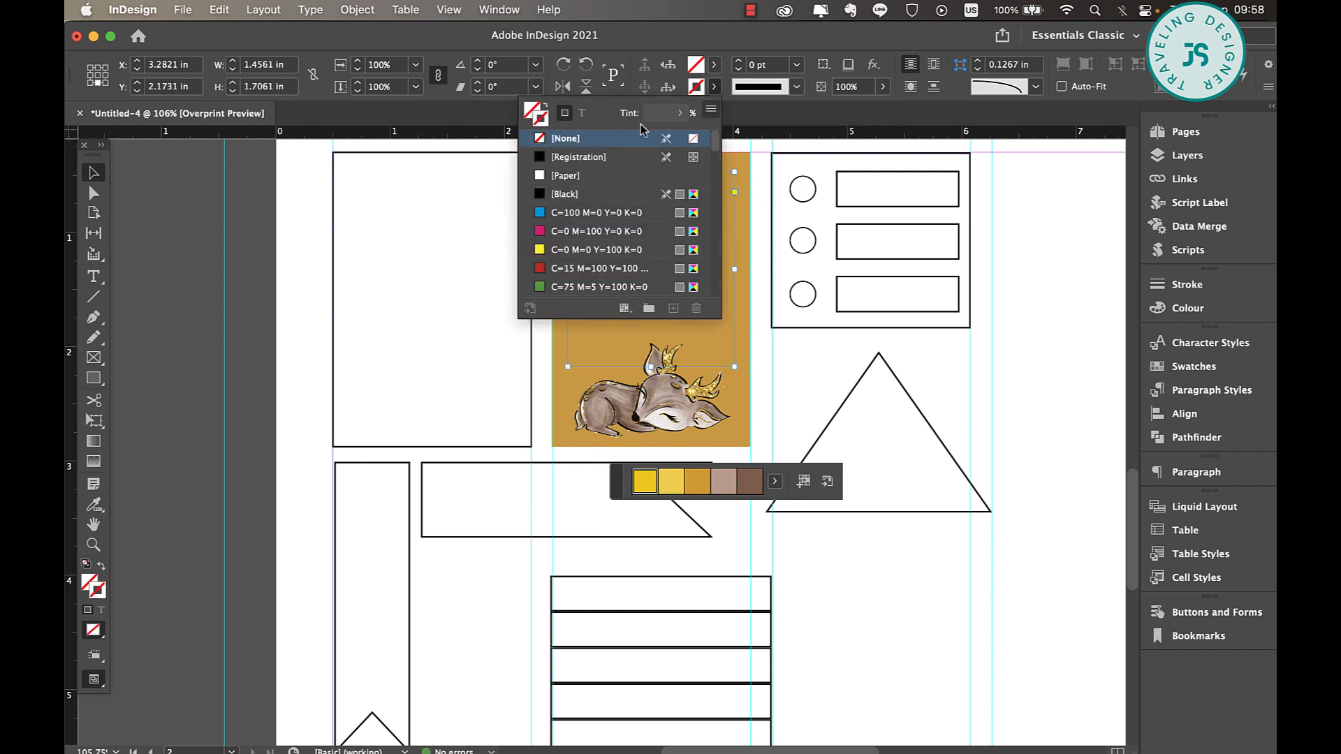
Fill the rounded frame with the C=24 M=33 Y=36 theme swatch at a 32% tint
left_click(714, 64)
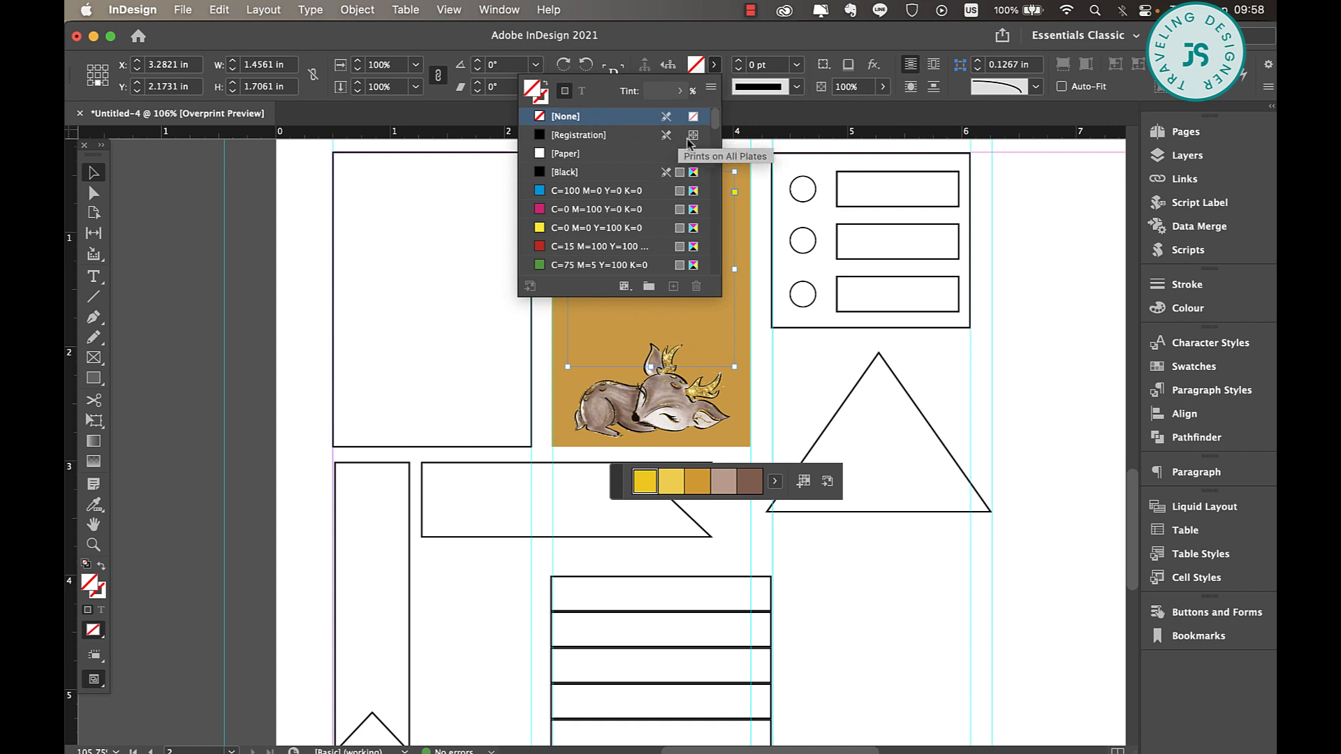
scroll(625, 186, "down", 3)
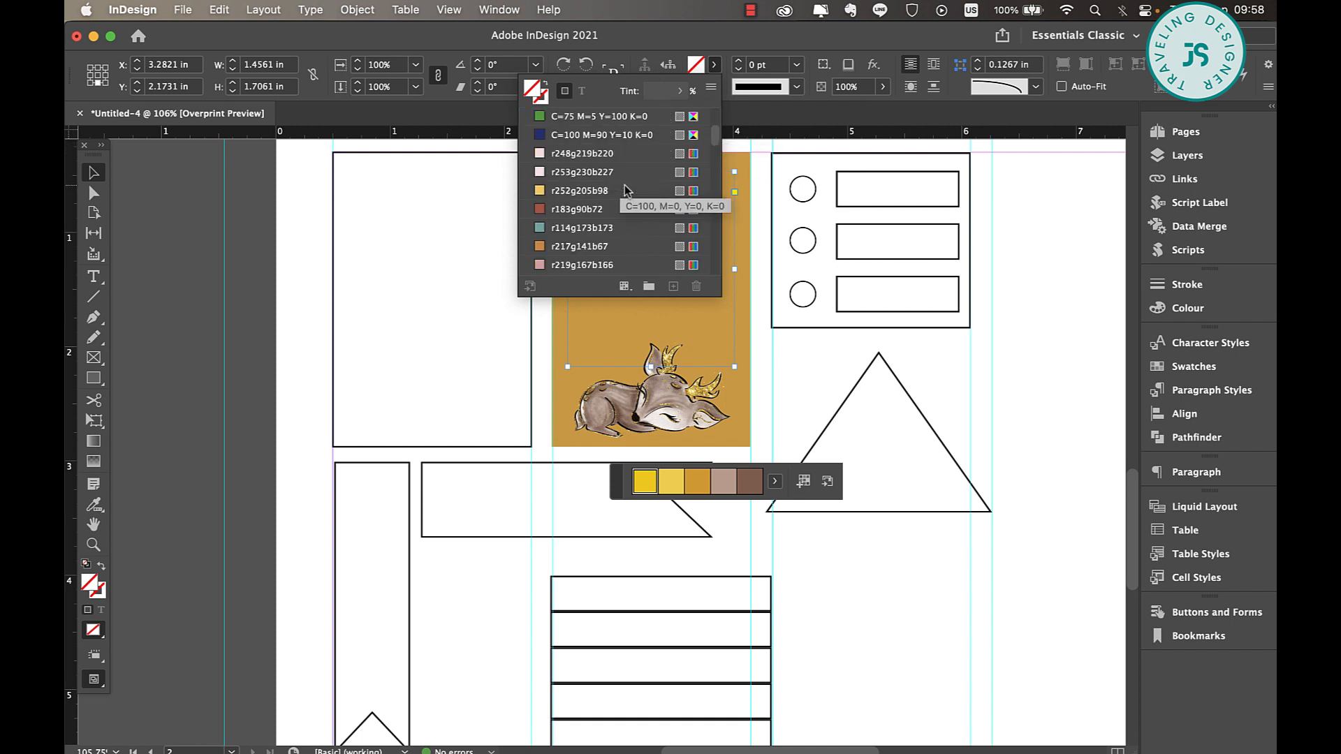
scroll(624, 185, "down", 5)
scroll(527, 271, "down", 3)
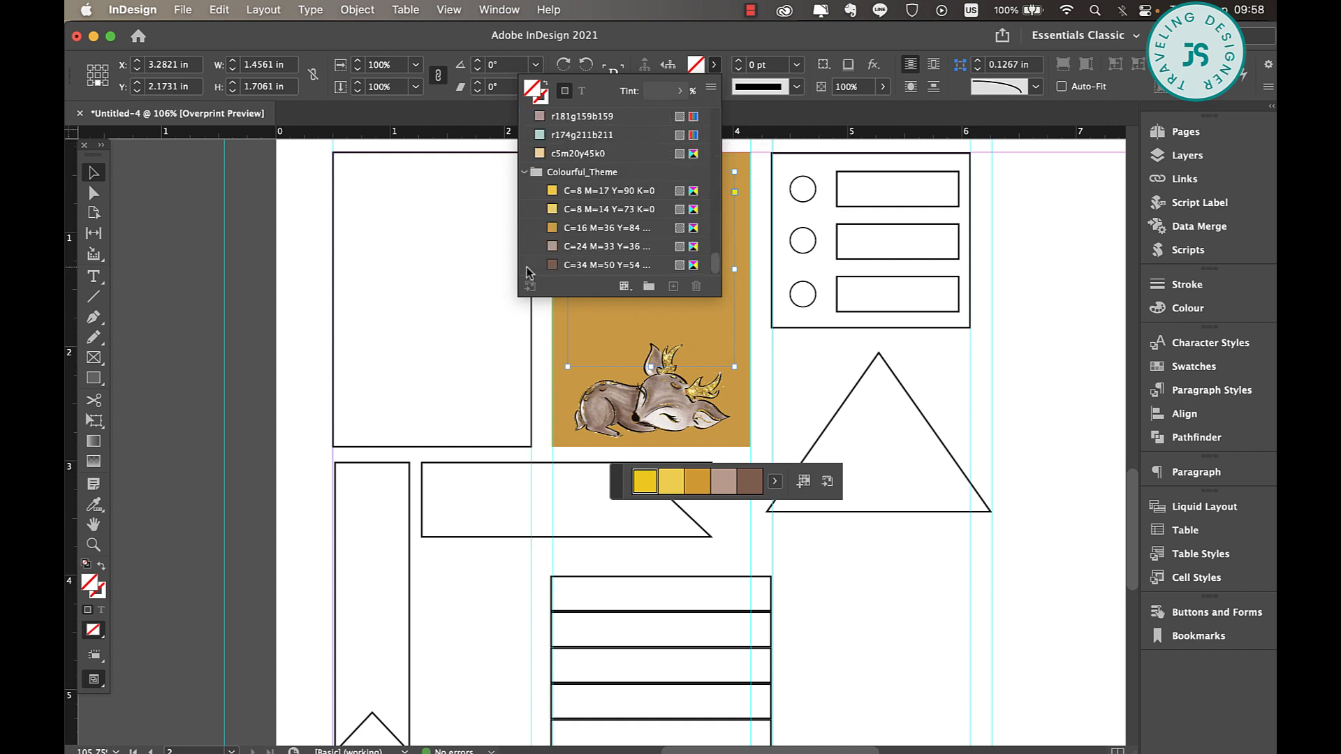
left_click(580, 241)
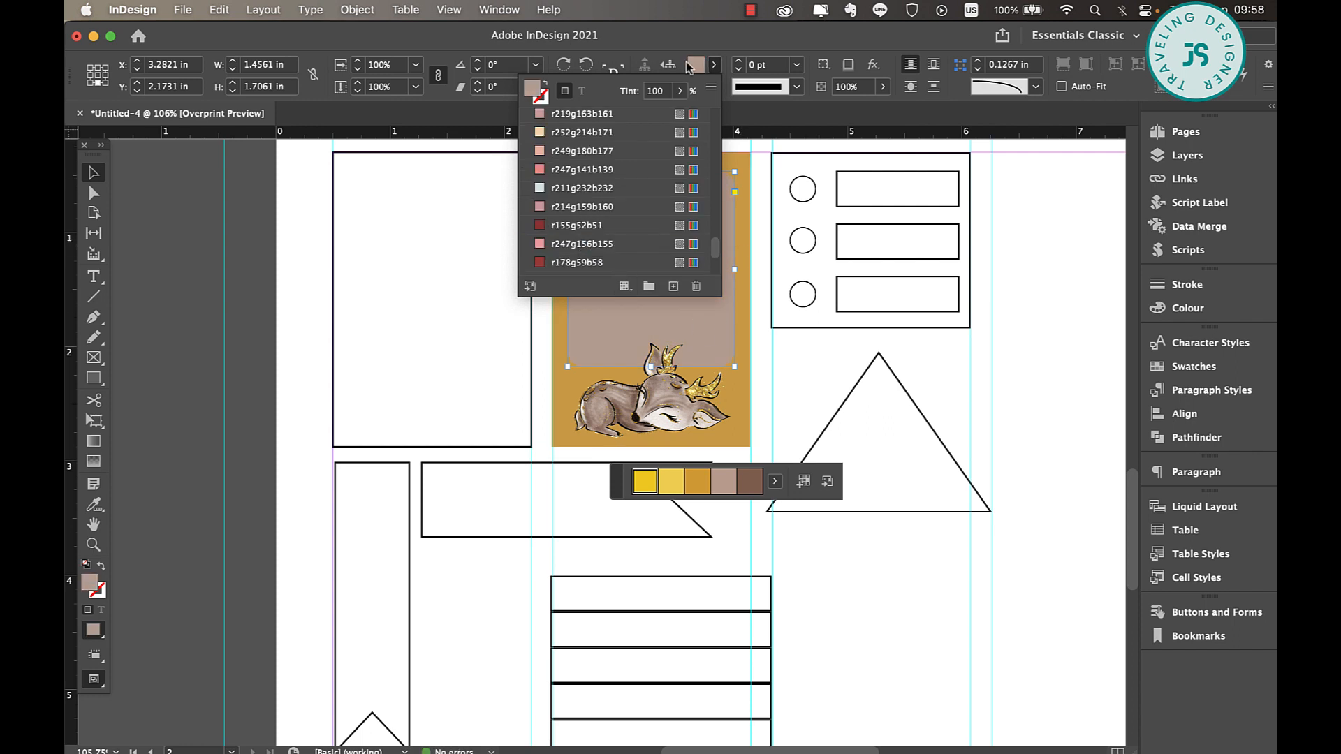
left_click(681, 91)
left_click_drag(684, 116, 621, 116)
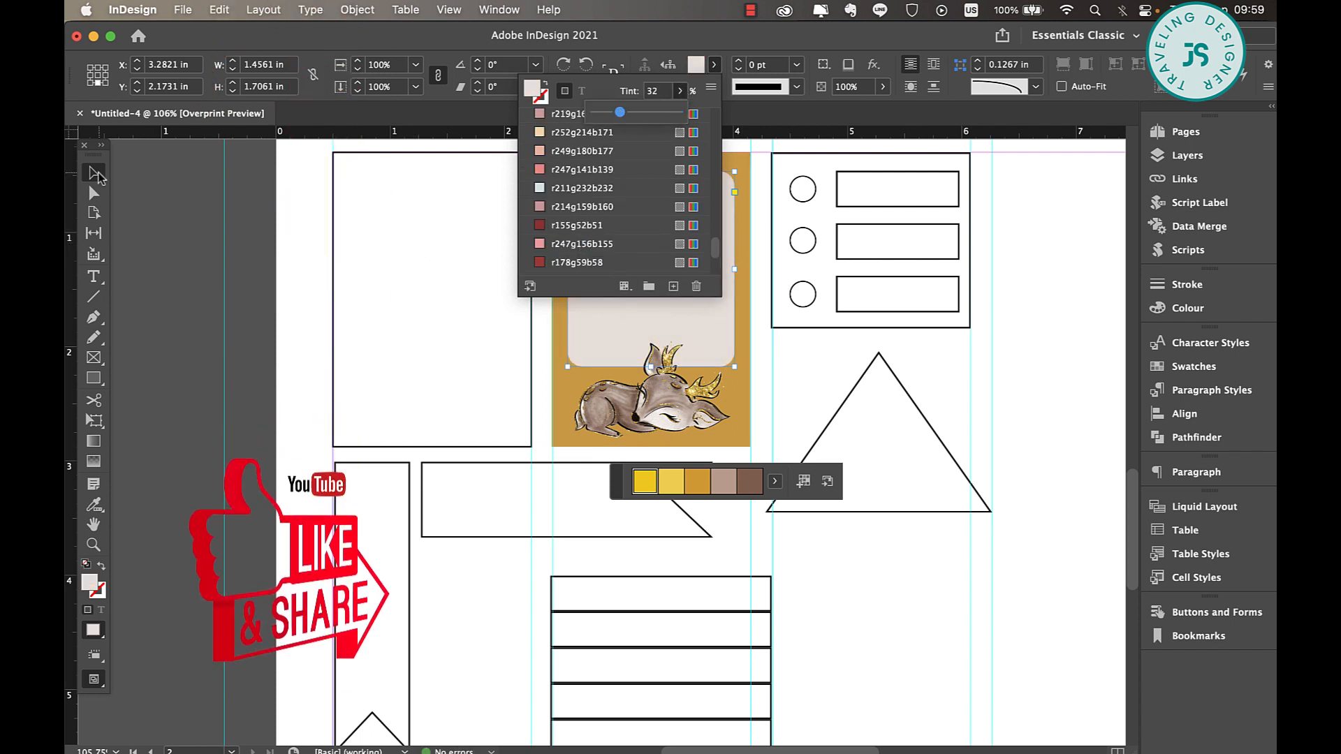
Deselect the rounded frame and move the floating colour theme strip away from the deer box, over the triangle
left_click(245, 264)
left_click(245, 264)
scroll(659, 295, "up", 4)
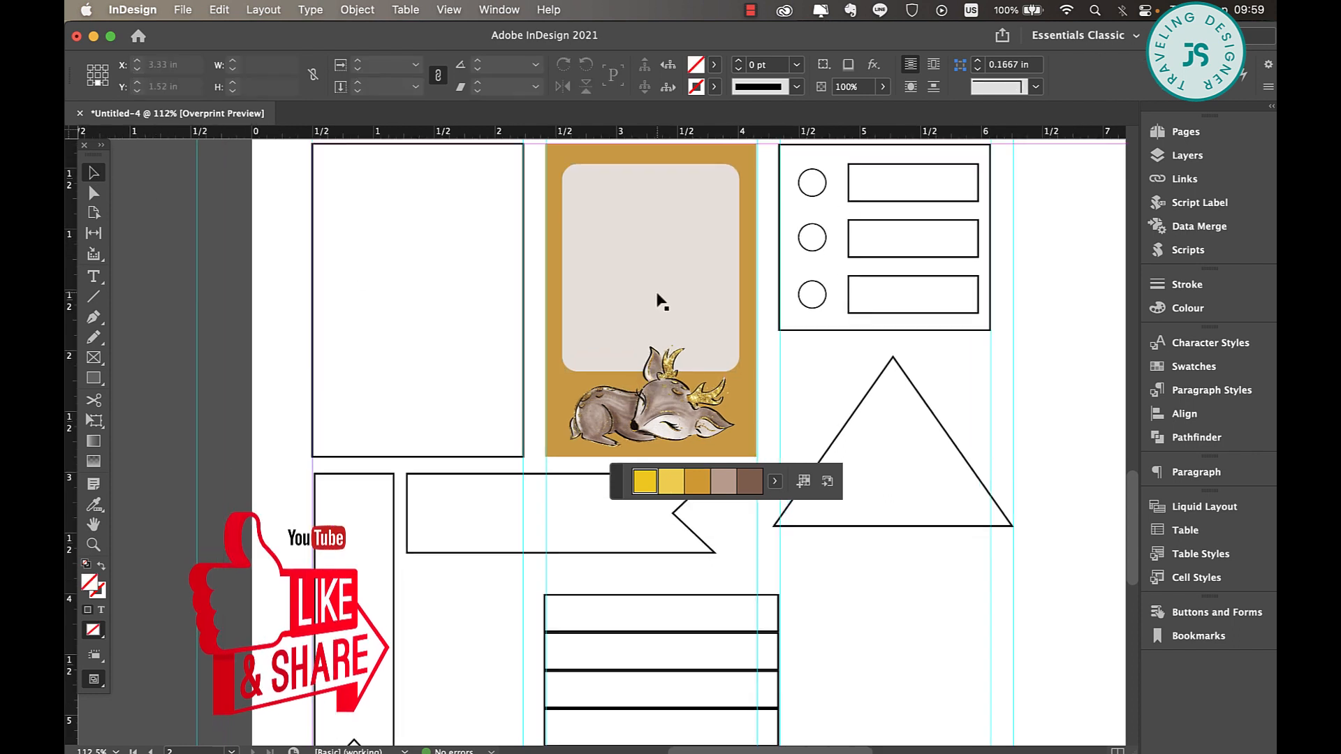
left_click_drag(617, 481, 924, 461)
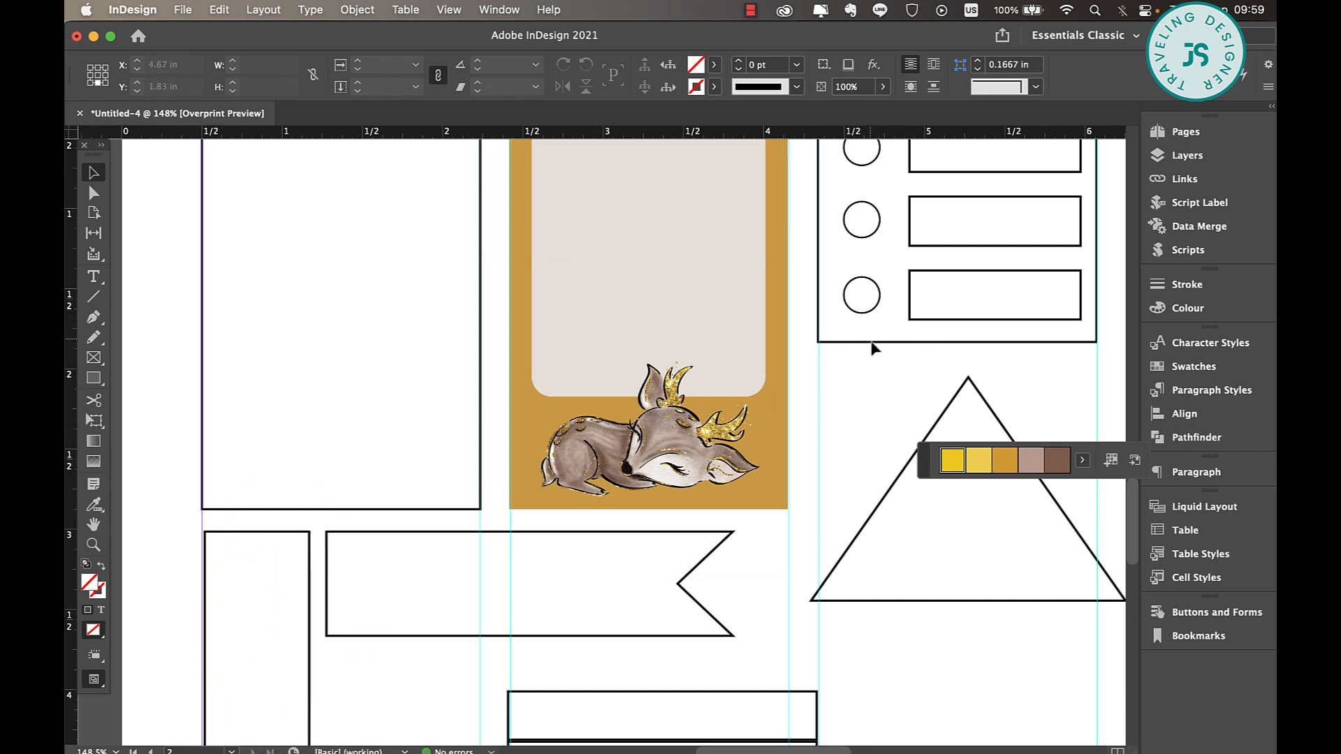
Select all five stacked rectangles and set their stroke to None
scroll(317, 409, "down", 5)
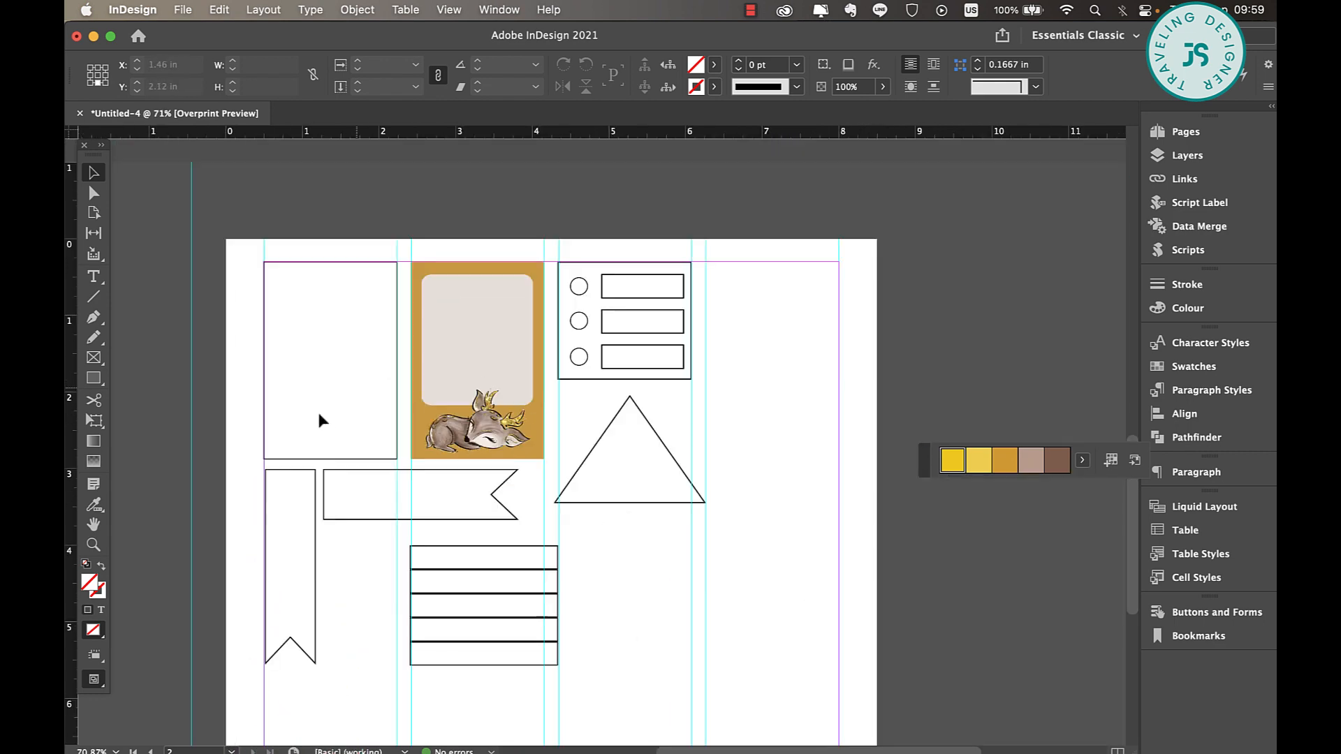
scroll(610, 434, "up", 4)
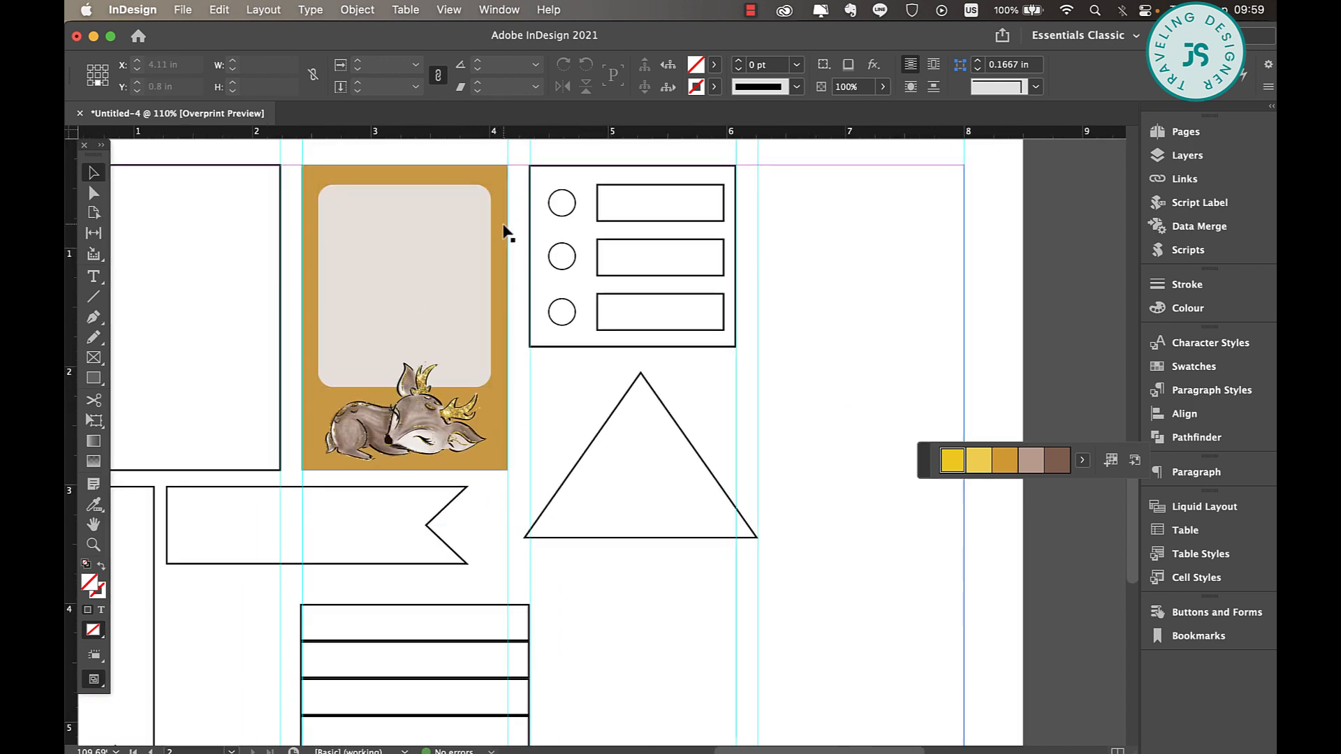
scroll(505, 231, "left", 4)
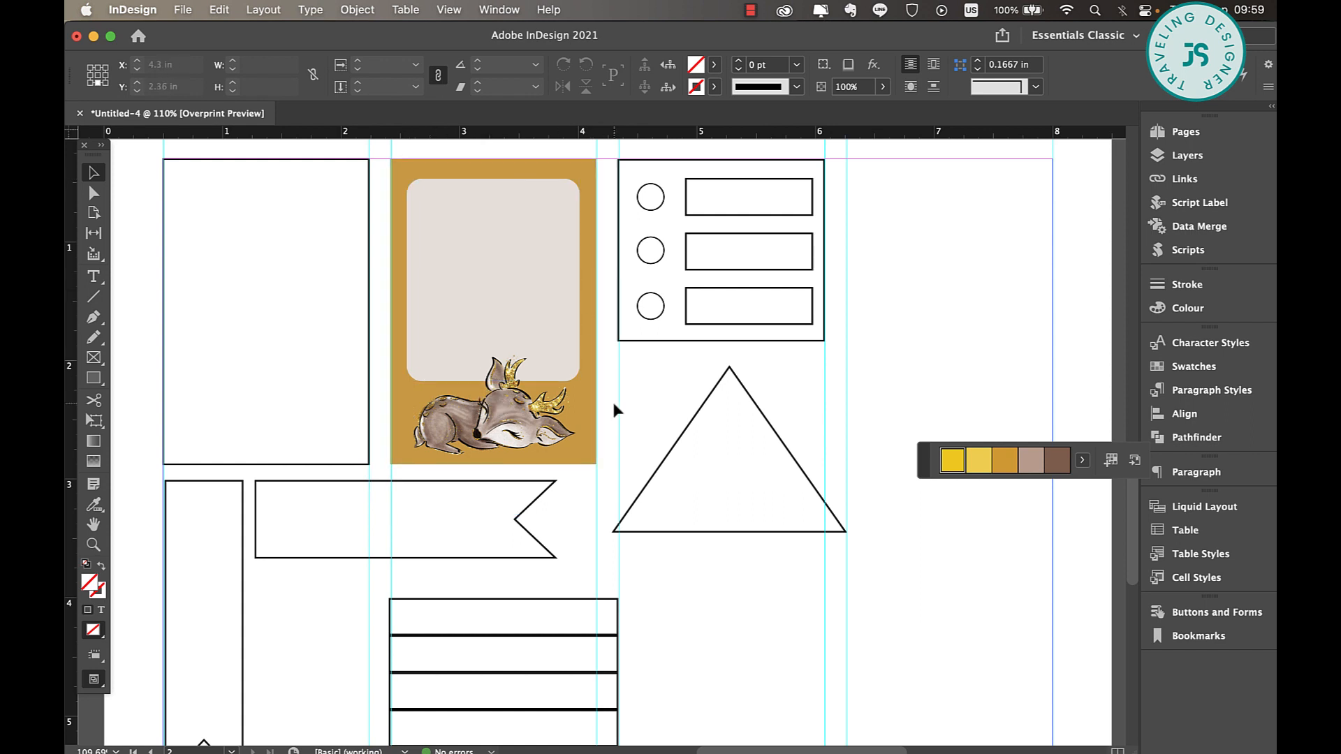
scroll(613, 407, "down", 5)
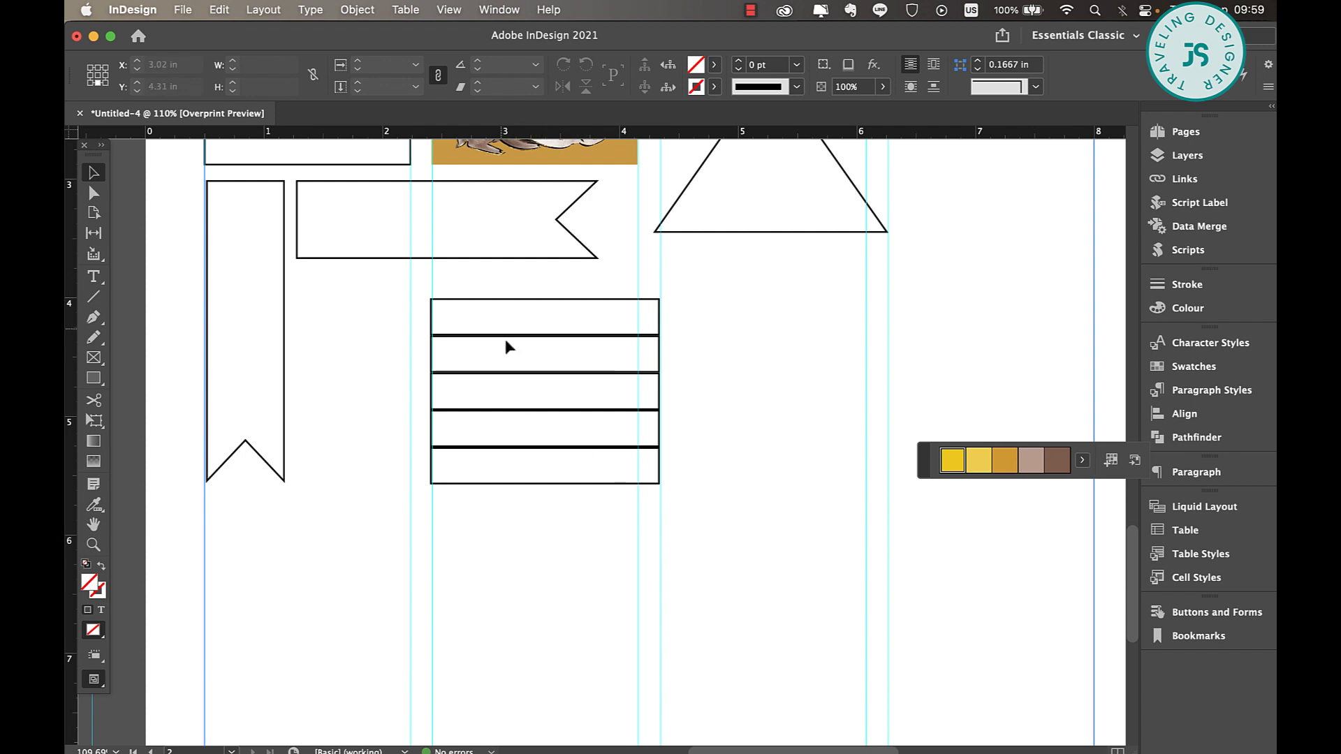
left_click_drag(483, 283, 572, 531)
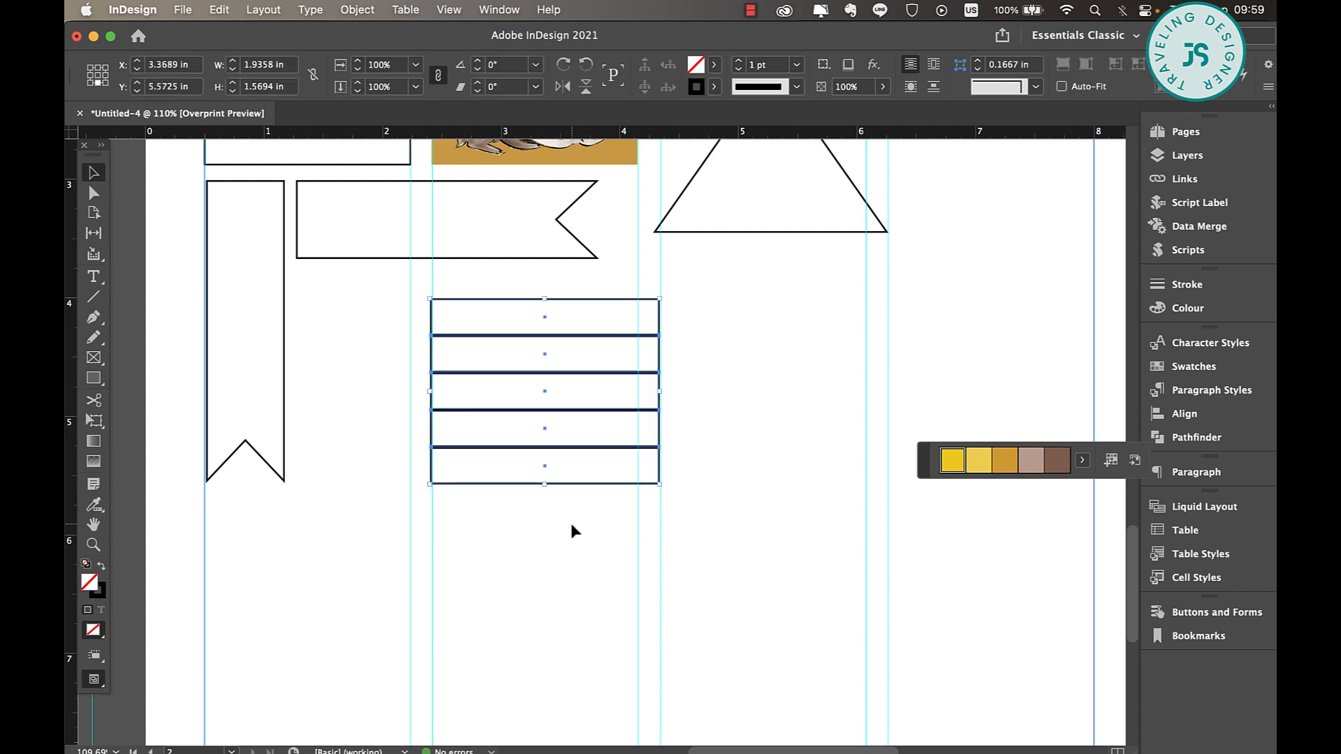
left_click(714, 87)
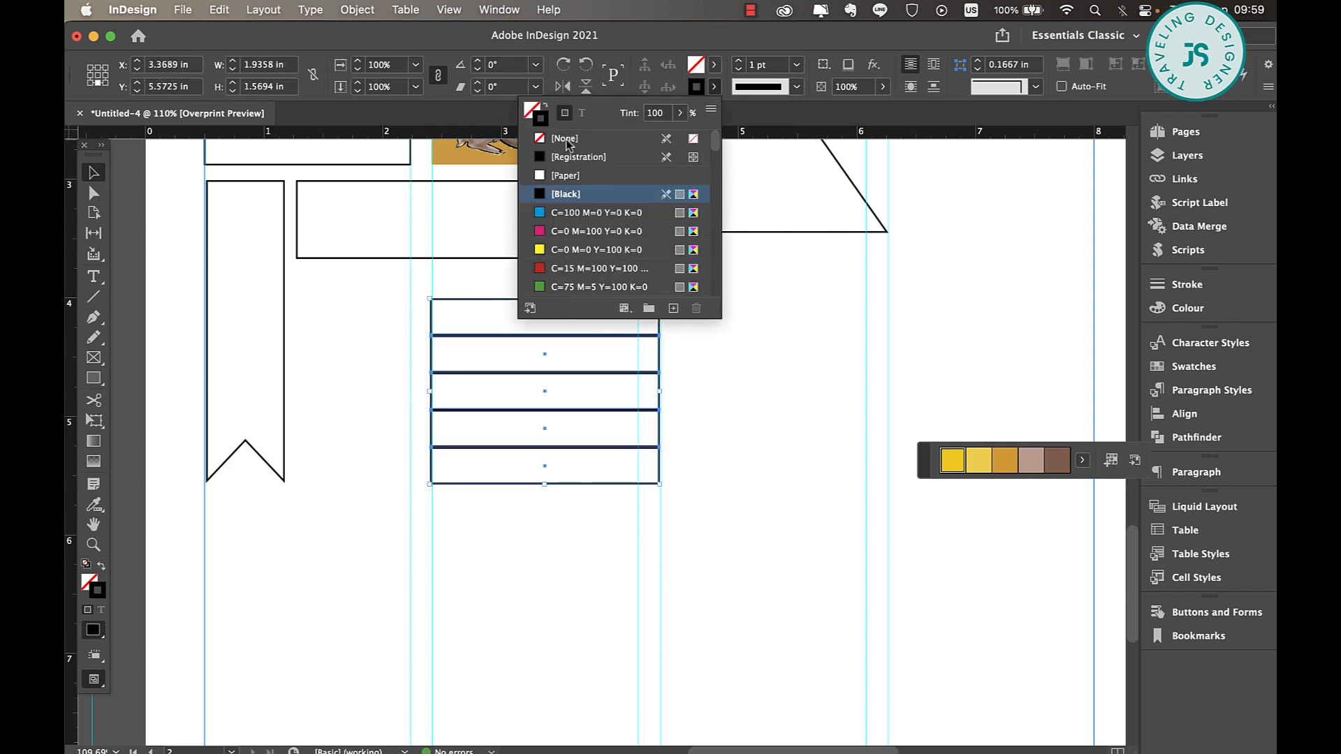
left_click(567, 139)
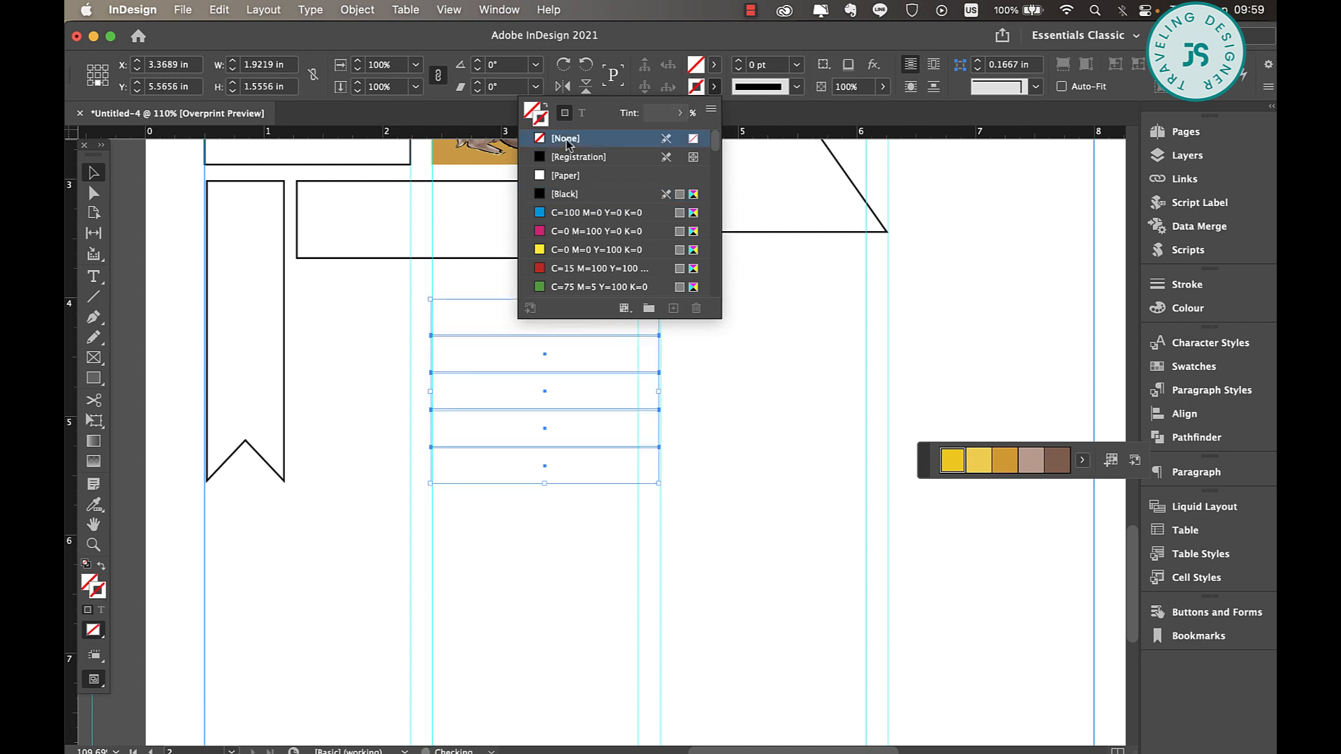
Fill the five stacked rectangles with the yellow C=8 M=17 Y=90 K=0 theme swatch and deselect them
left_click(714, 64)
scroll(610, 246, "down", 10)
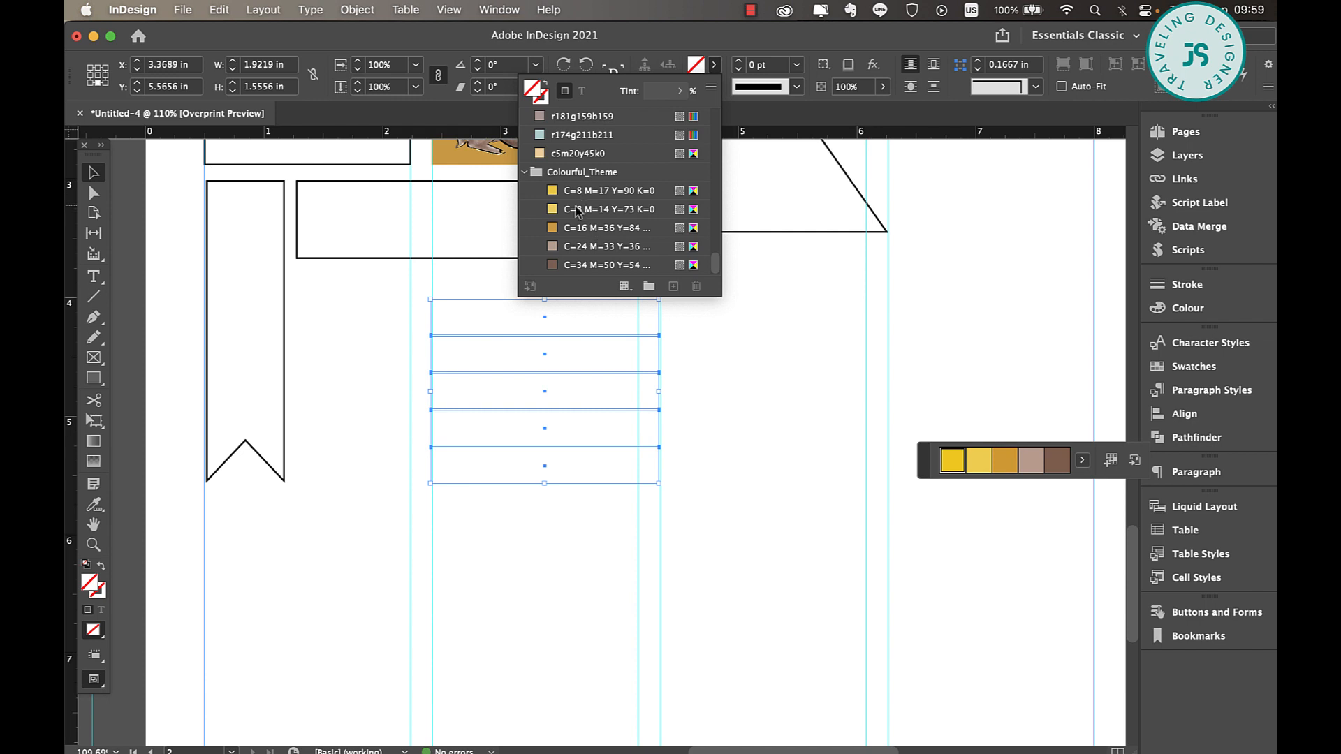
left_click(577, 190)
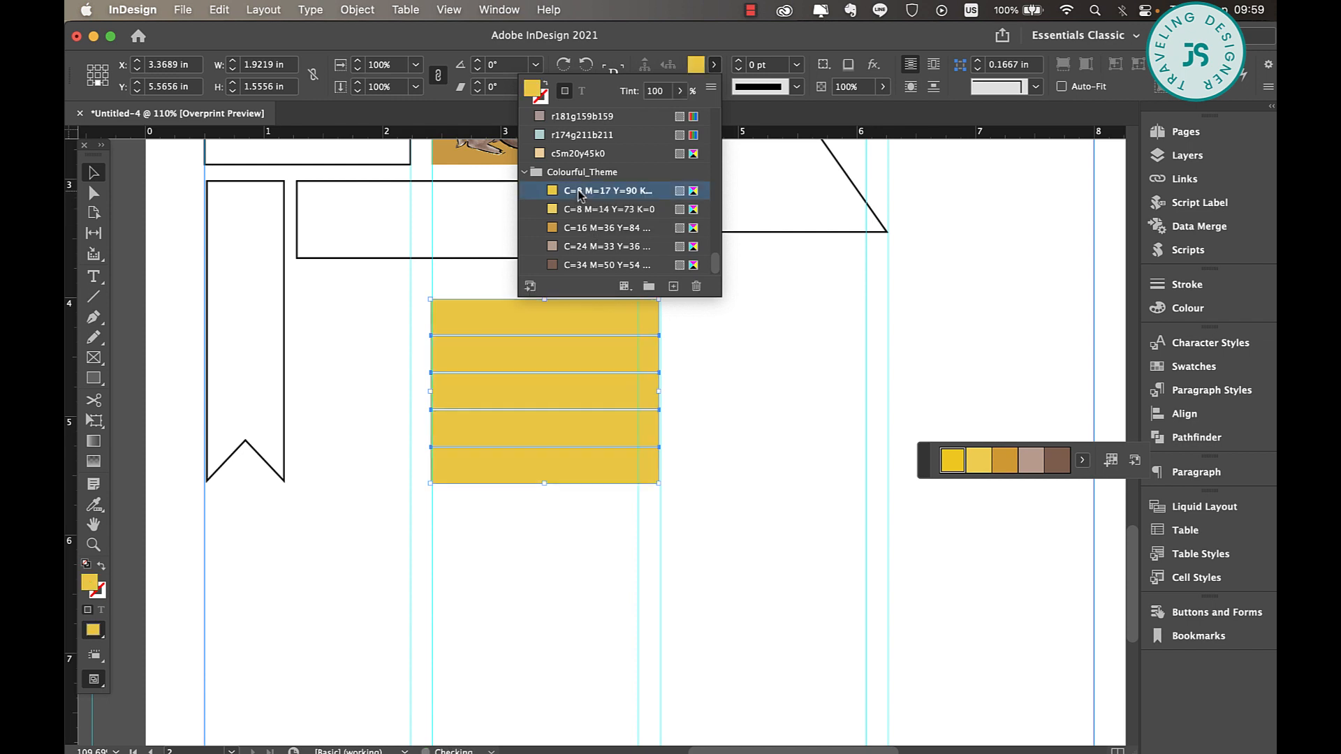
left_click(692, 397)
Set the fill tint of the second stacked rectangle to 80%
left_click(557, 364)
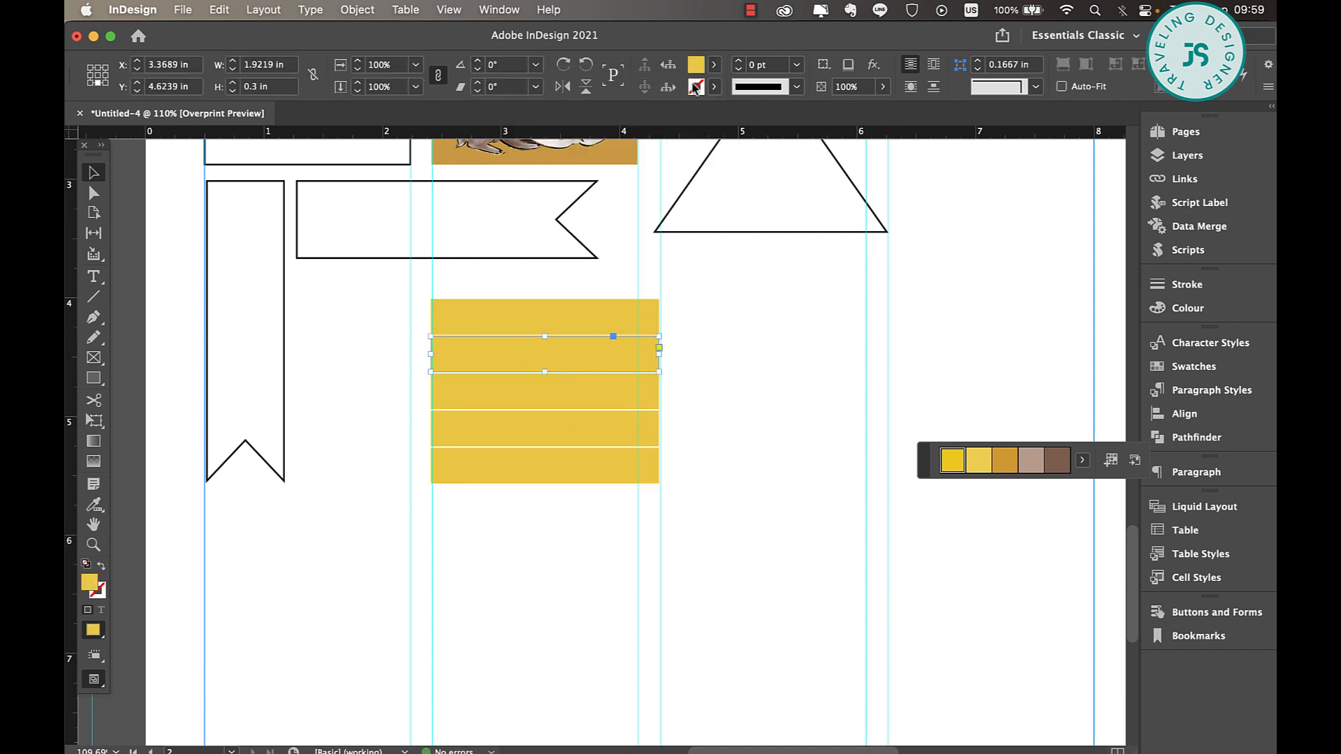
left_click(719, 64)
left_click(663, 93)
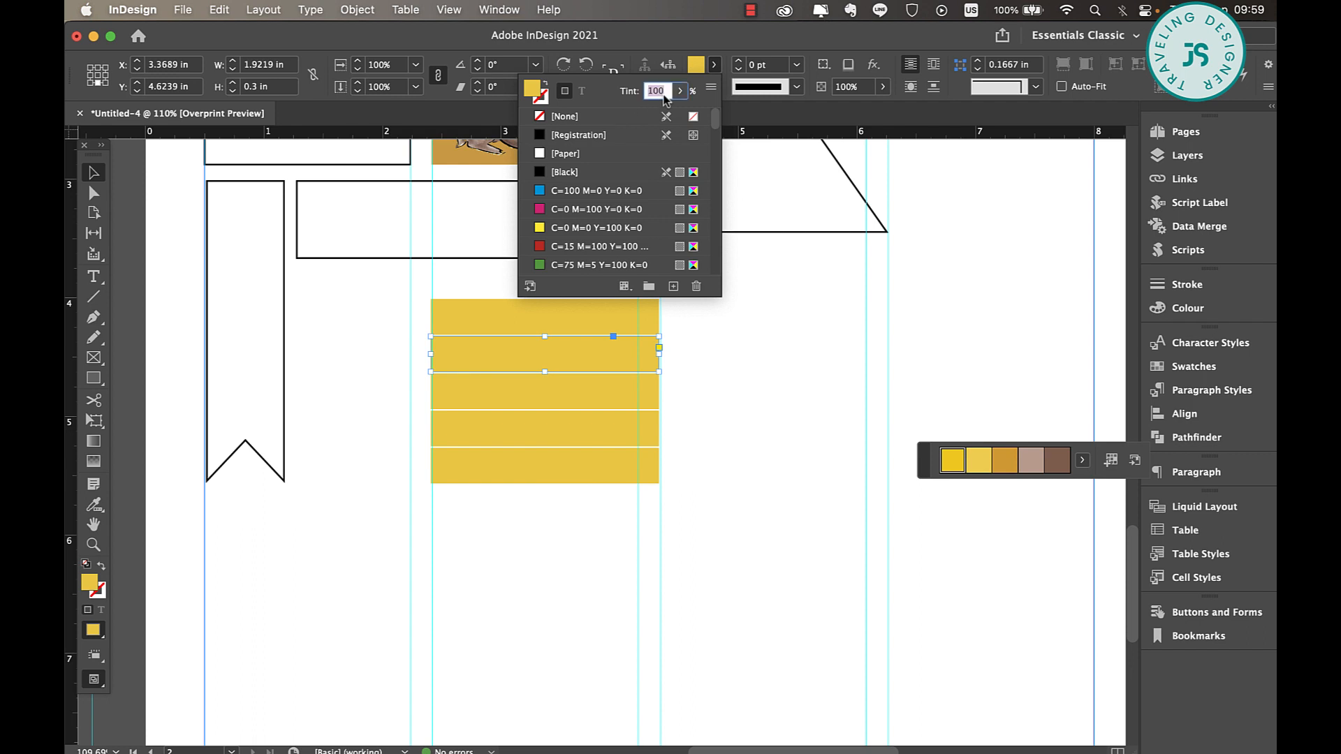
type("80")
key("Return")
Set the fill tint of the third stacked rectangle to 60%
left_click(622, 395)
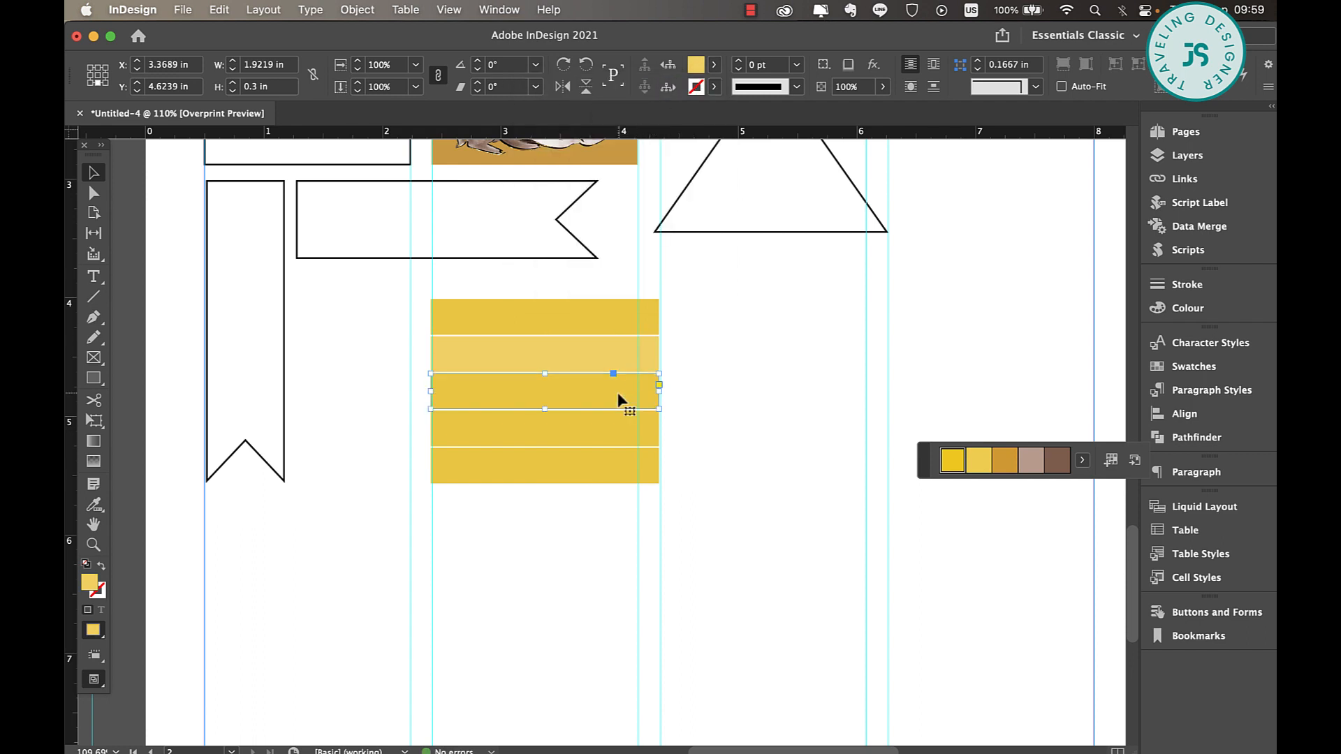
left_click(713, 69)
left_click(659, 92)
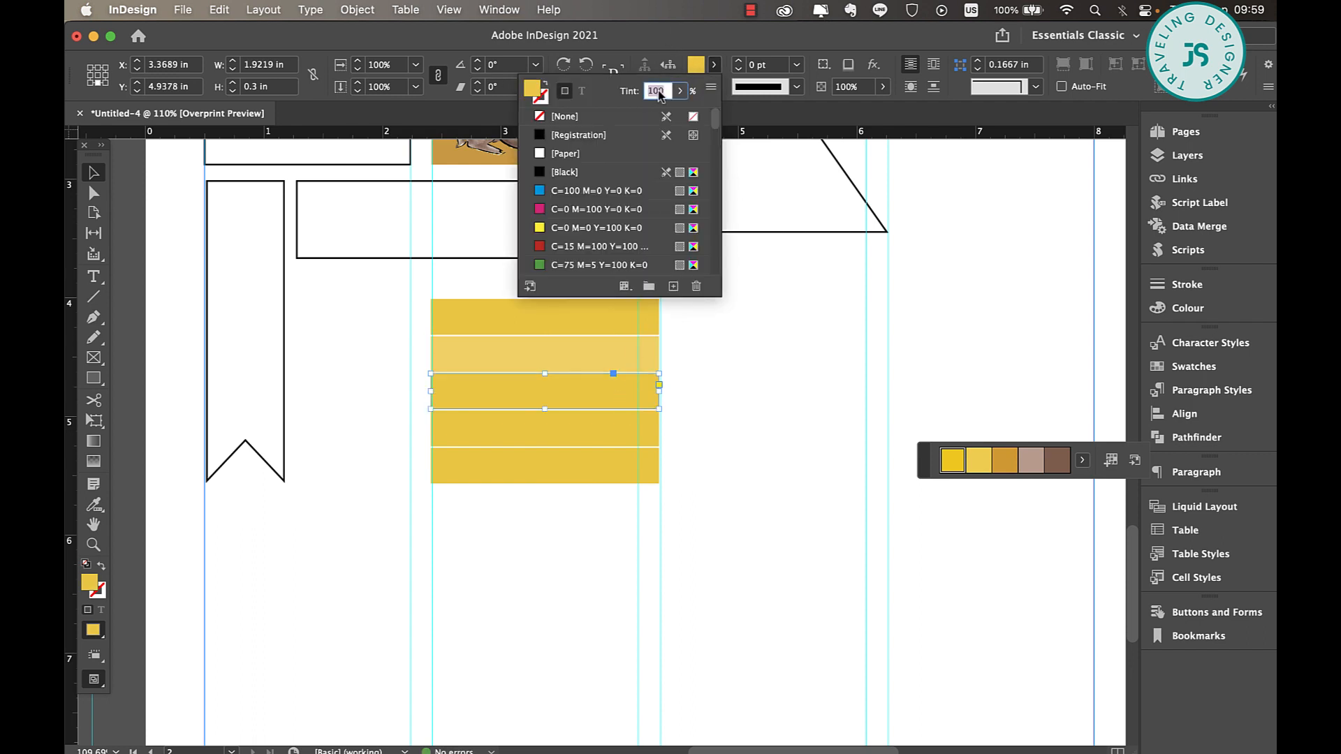
type("60")
key("Return")
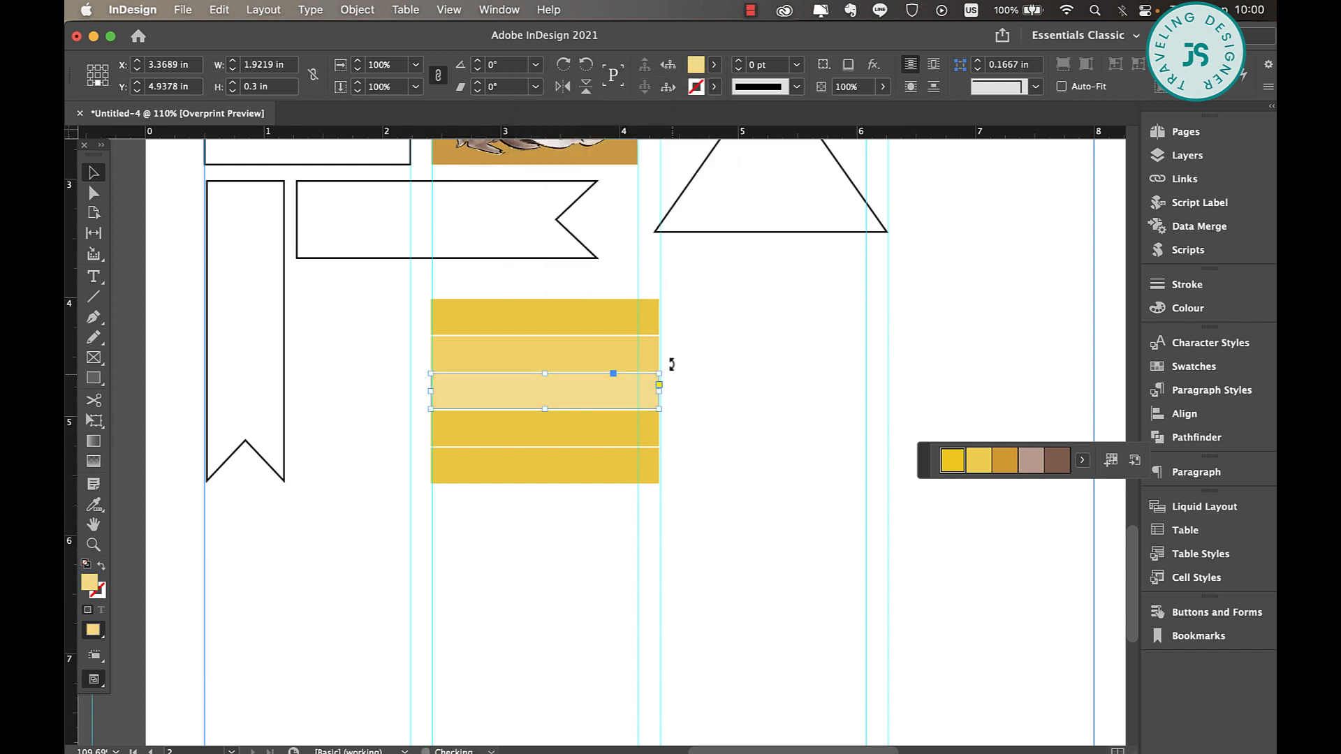
Set the fill tint of the fourth stacked rectangle to 40%
left_click(611, 430)
left_click(714, 67)
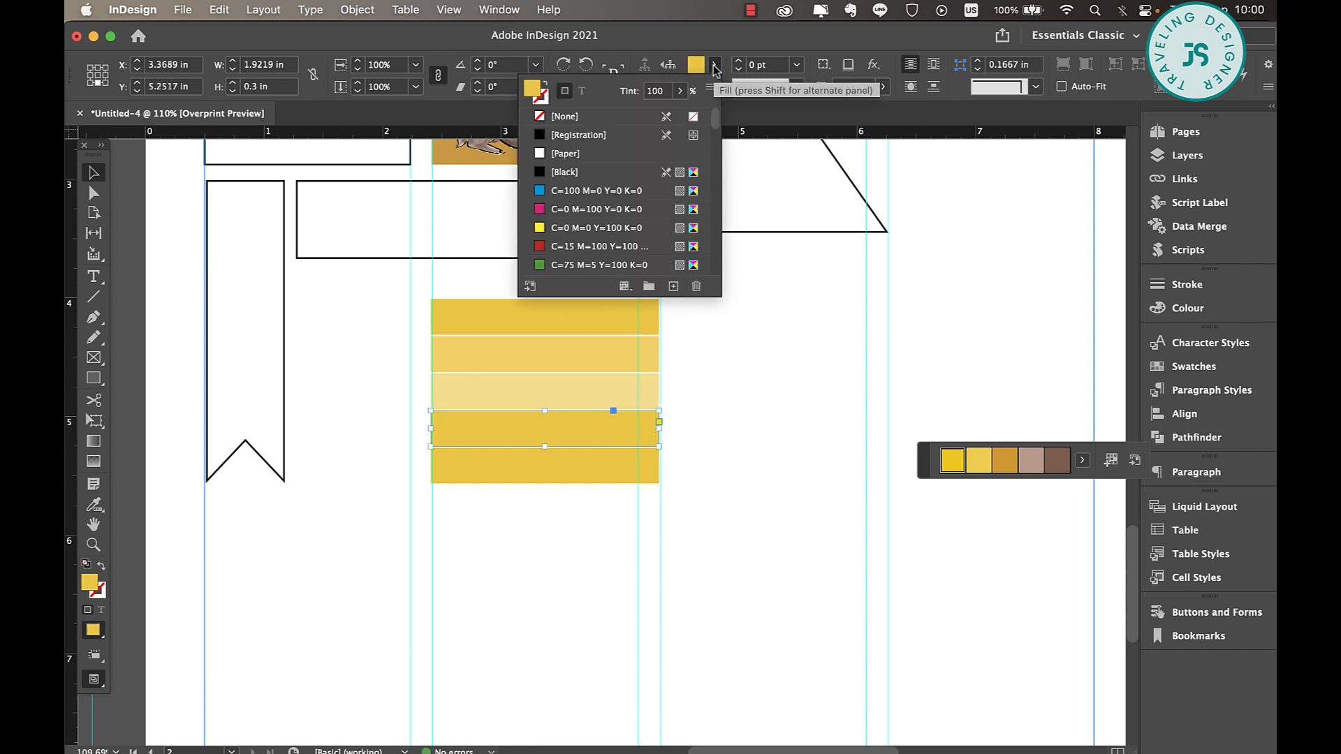
left_click(662, 98)
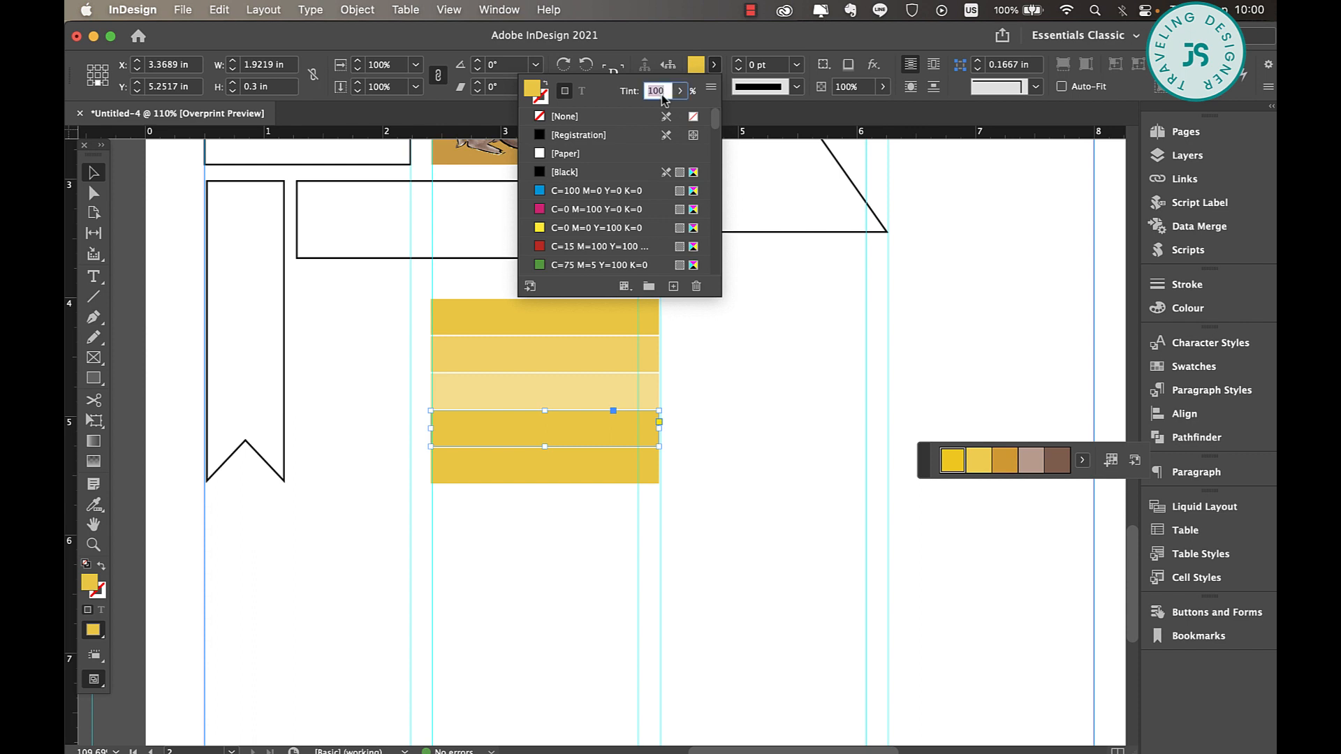
type("40")
key("Return")
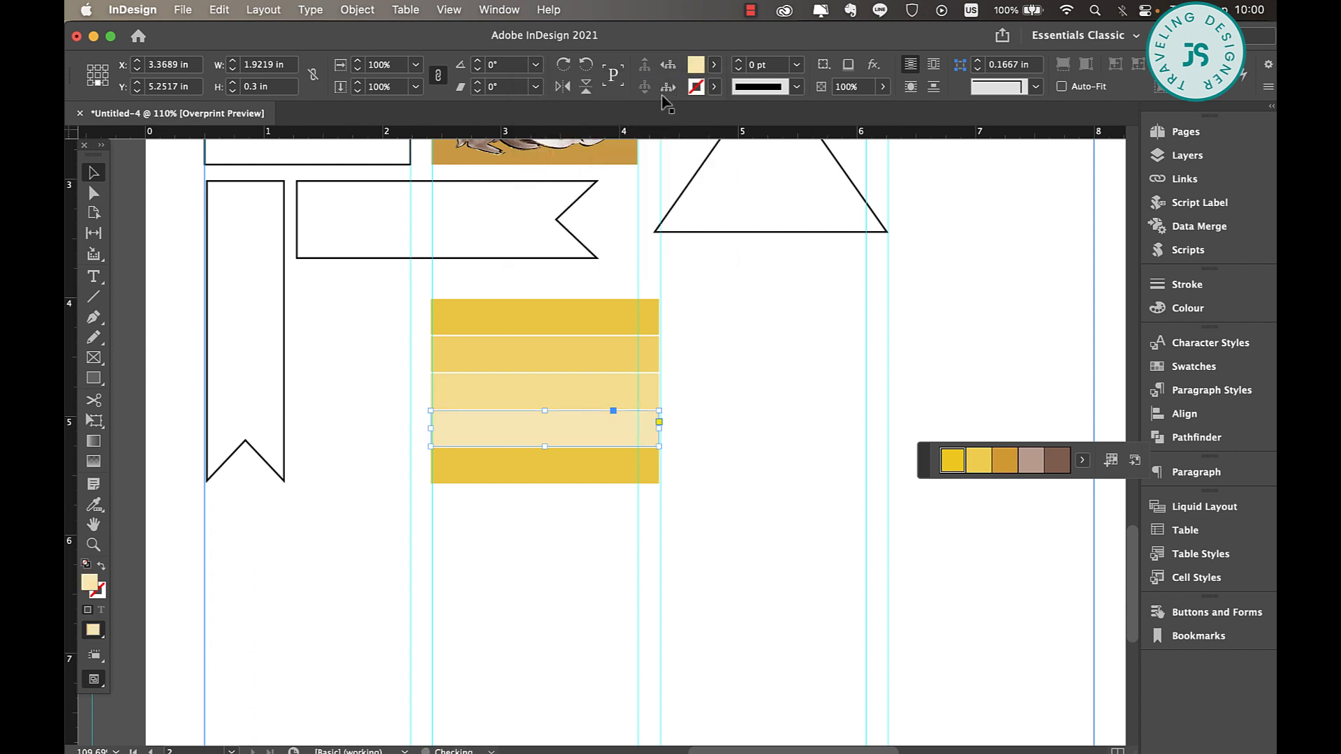
Set the fill tint of the fifth stacked rectangle to 20% and deselect it
left_click(590, 470)
left_click(714, 65)
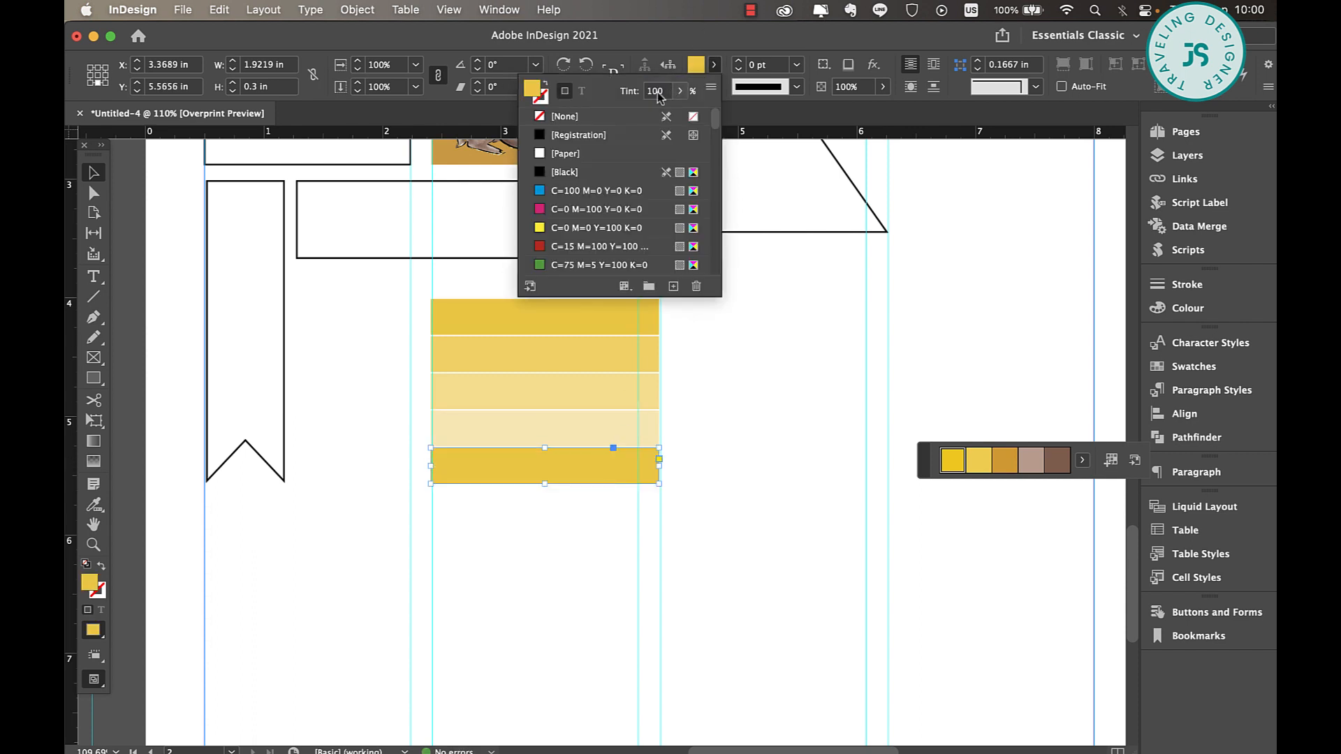
left_click(656, 91)
type("20")
key("Return")
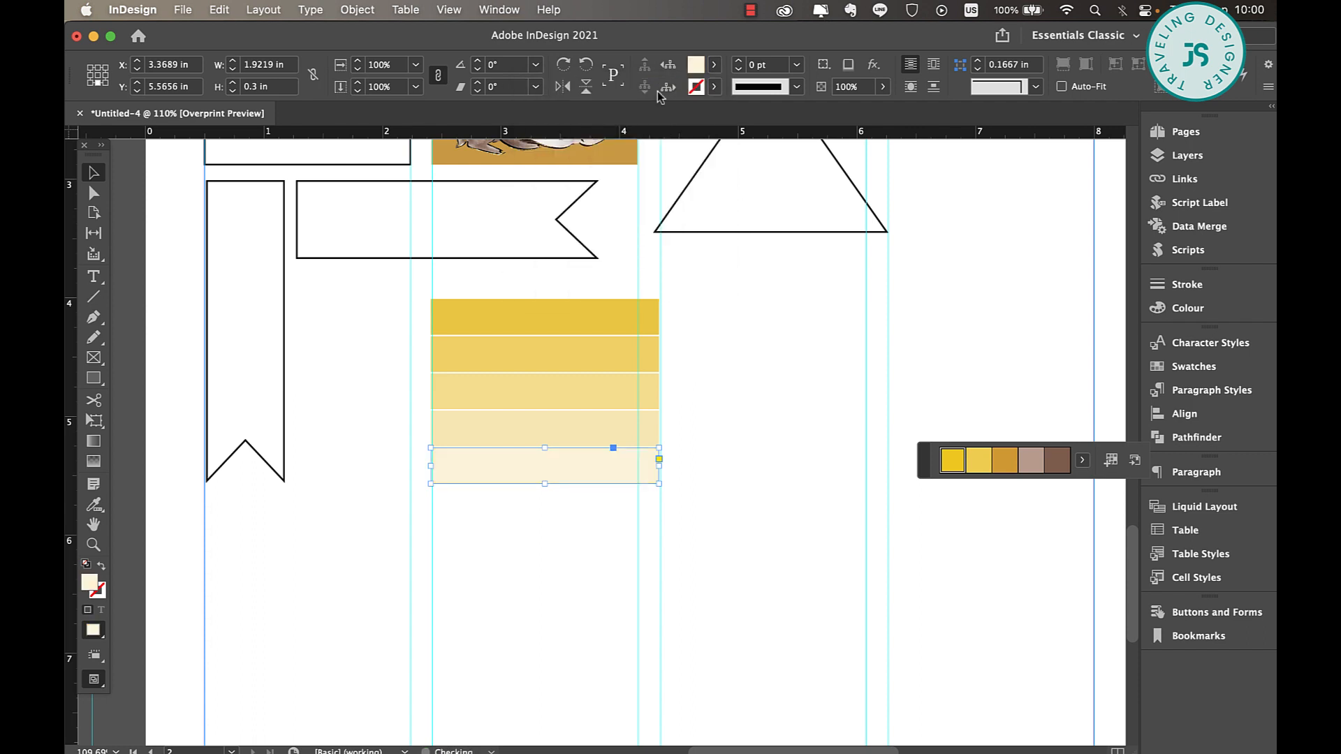
left_click(728, 508)
Nudge the second through fifth rectangles upward to close the white gaps between the tinted bars
left_click(524, 371)
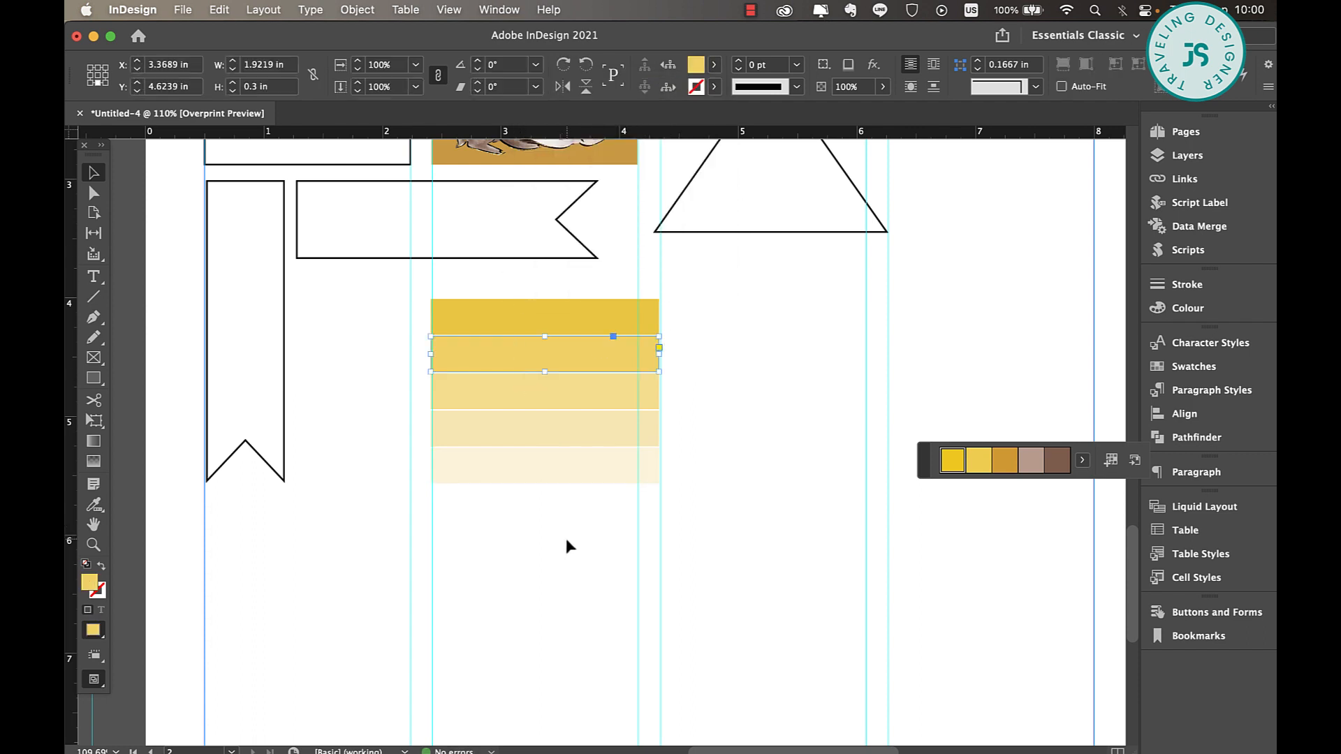
left_click(567, 537)
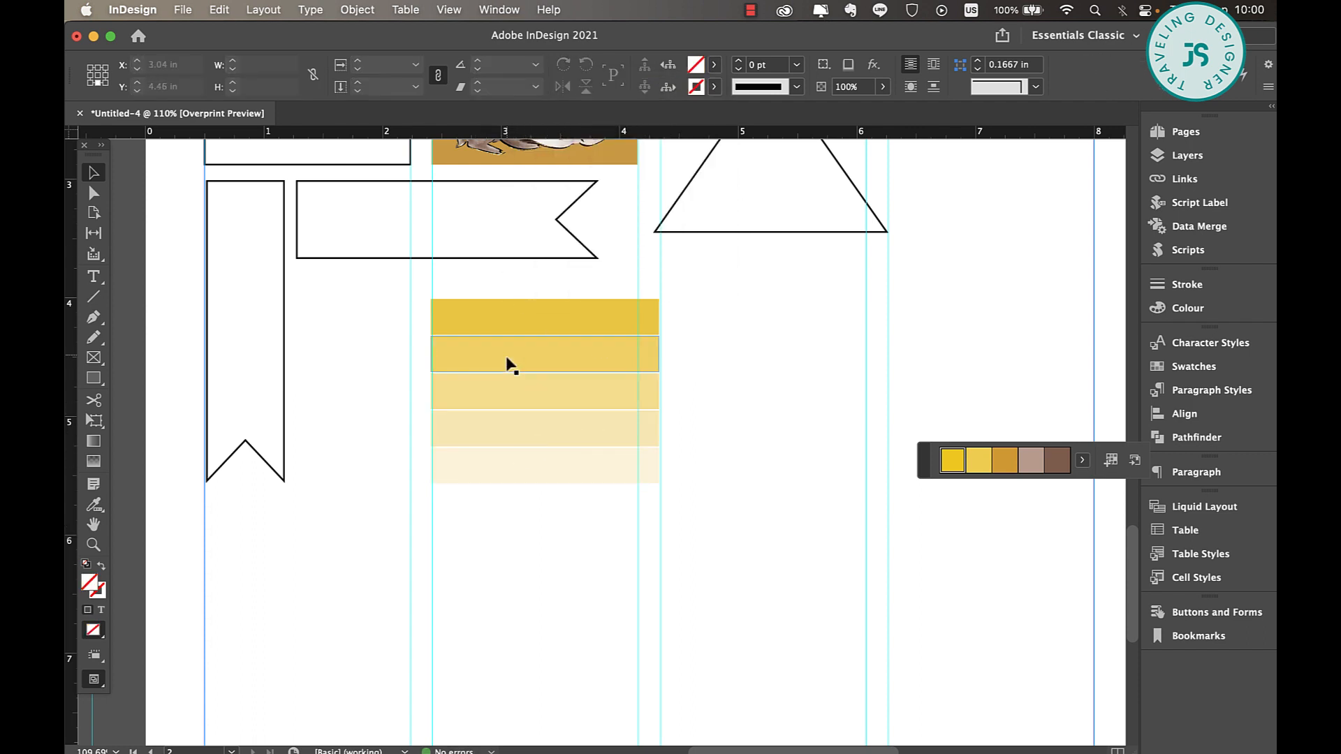
left_click(506, 353)
left_click(525, 404)
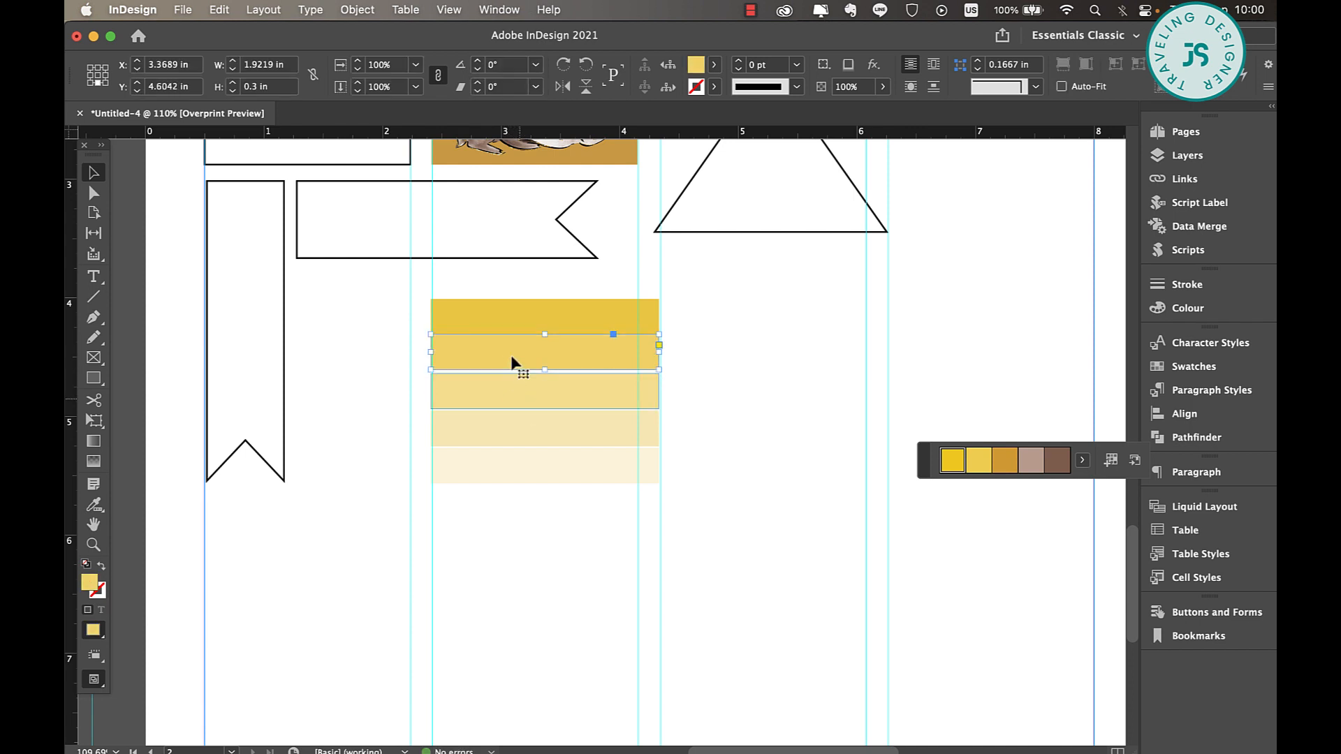
left_click_drag(533, 502, 536, 392)
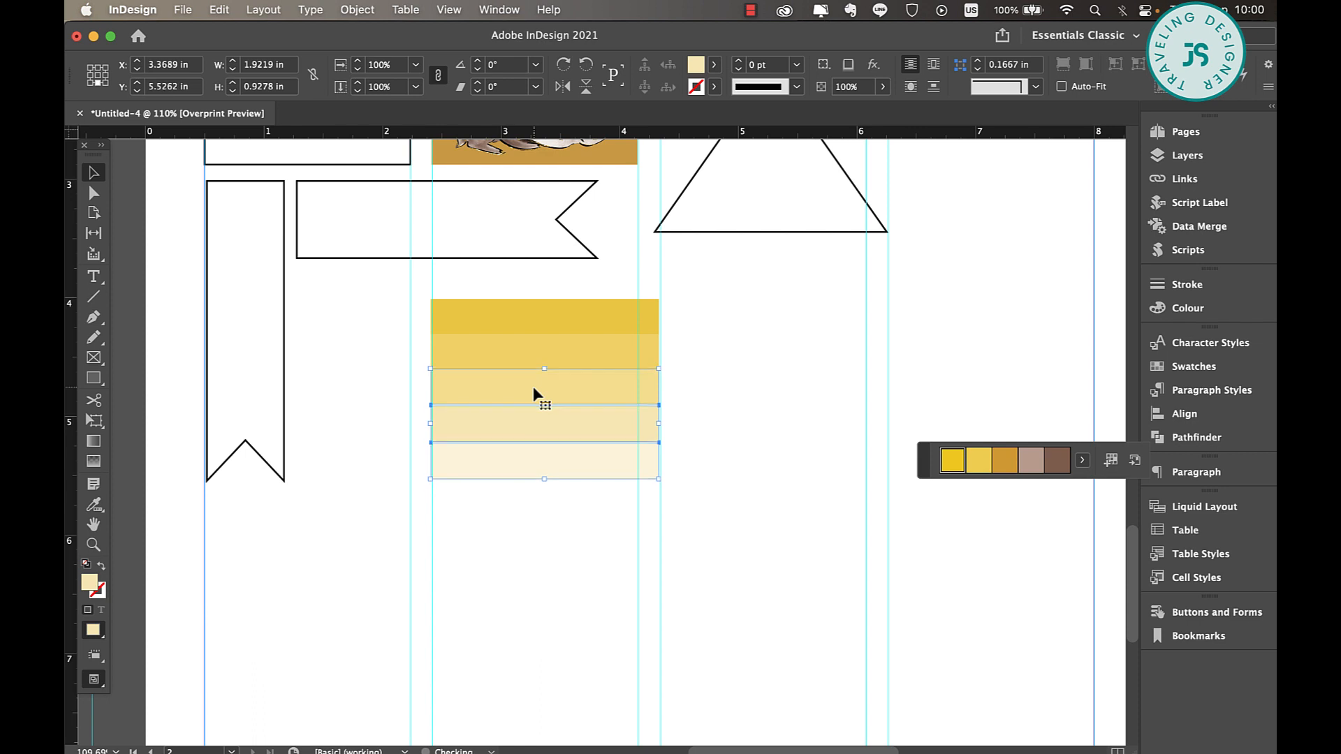
left_click_drag(563, 517, 568, 422)
left_click(561, 518)
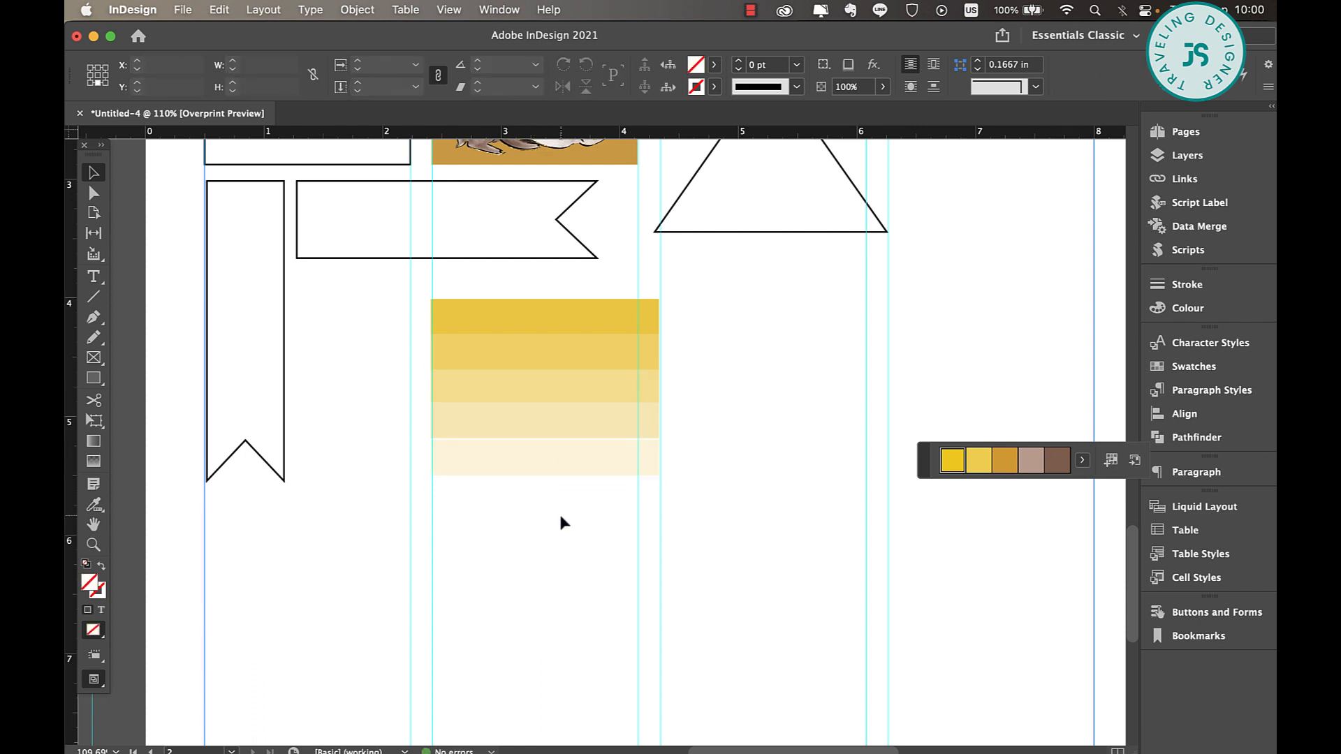
left_click(557, 468)
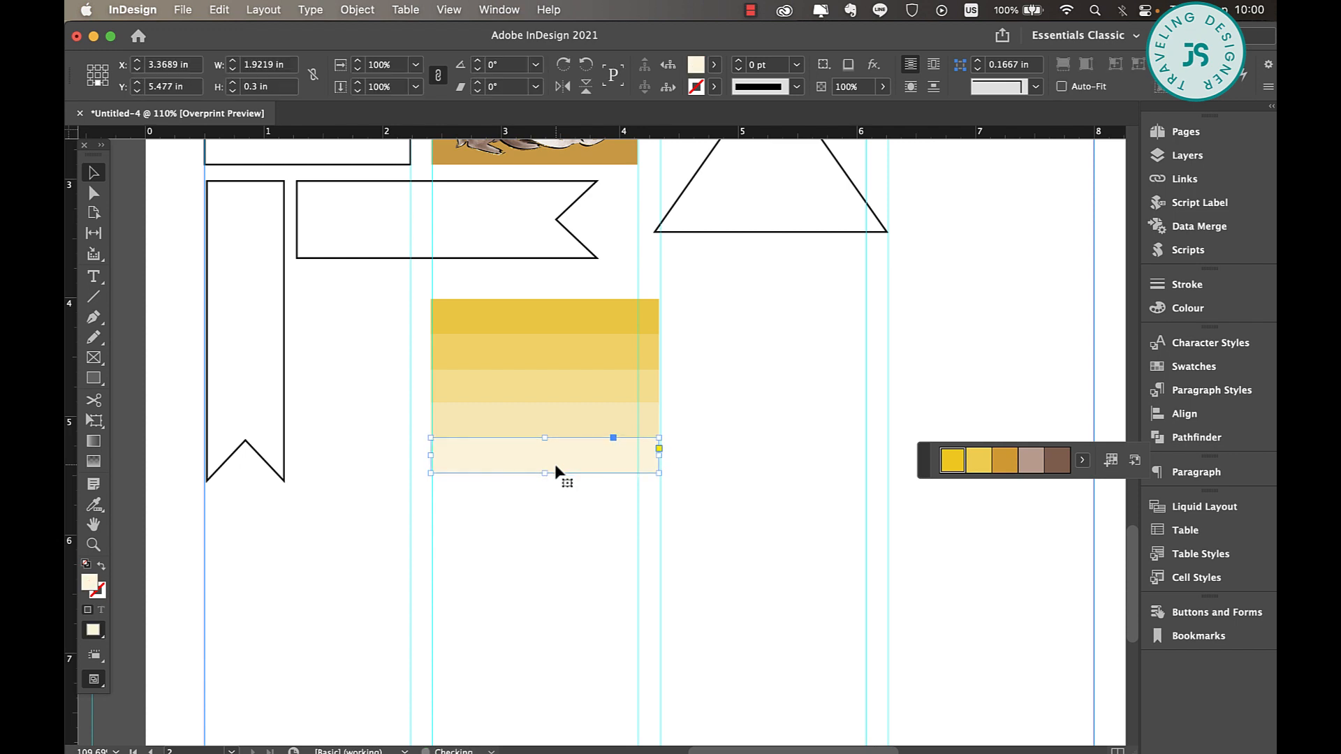
left_click(547, 544)
Switch the page to preview mode to hide the guides and check the joined bars up close
scroll(552, 554, "up", 3)
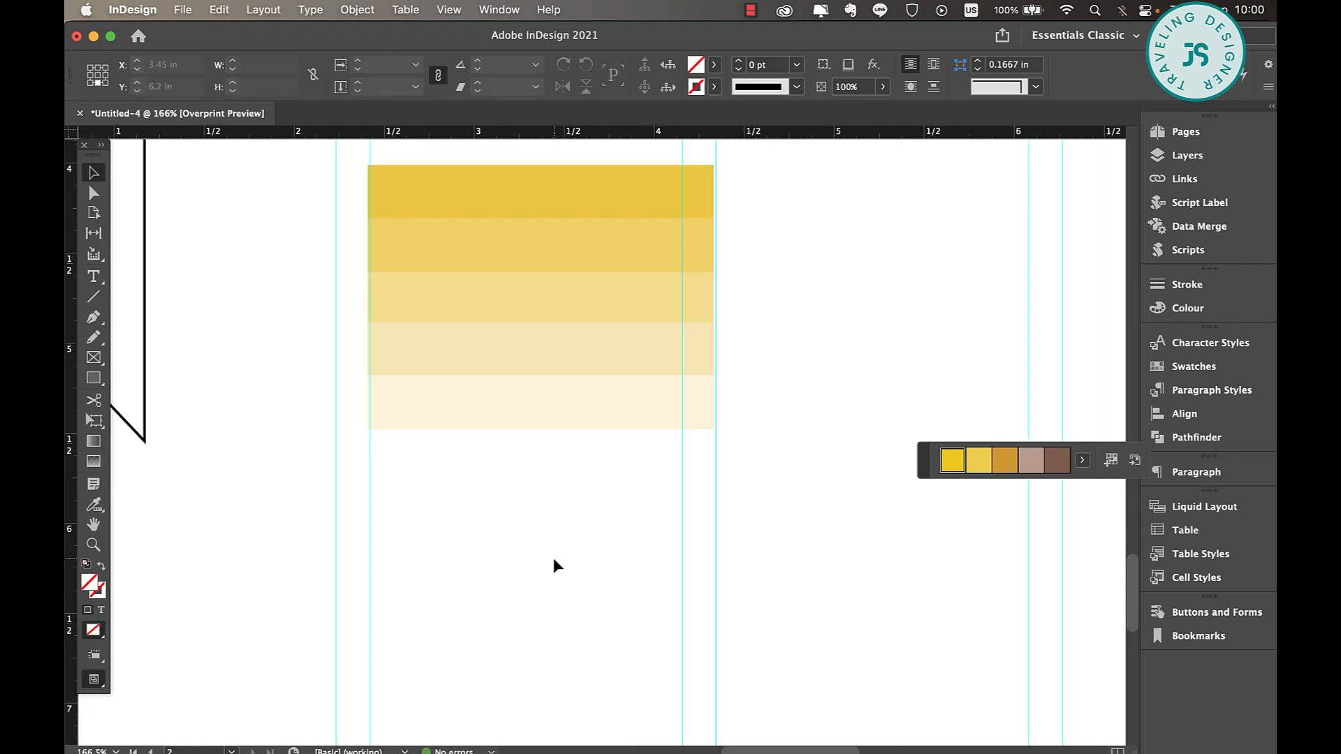
key("w")
scroll(563, 556, "up", 3)
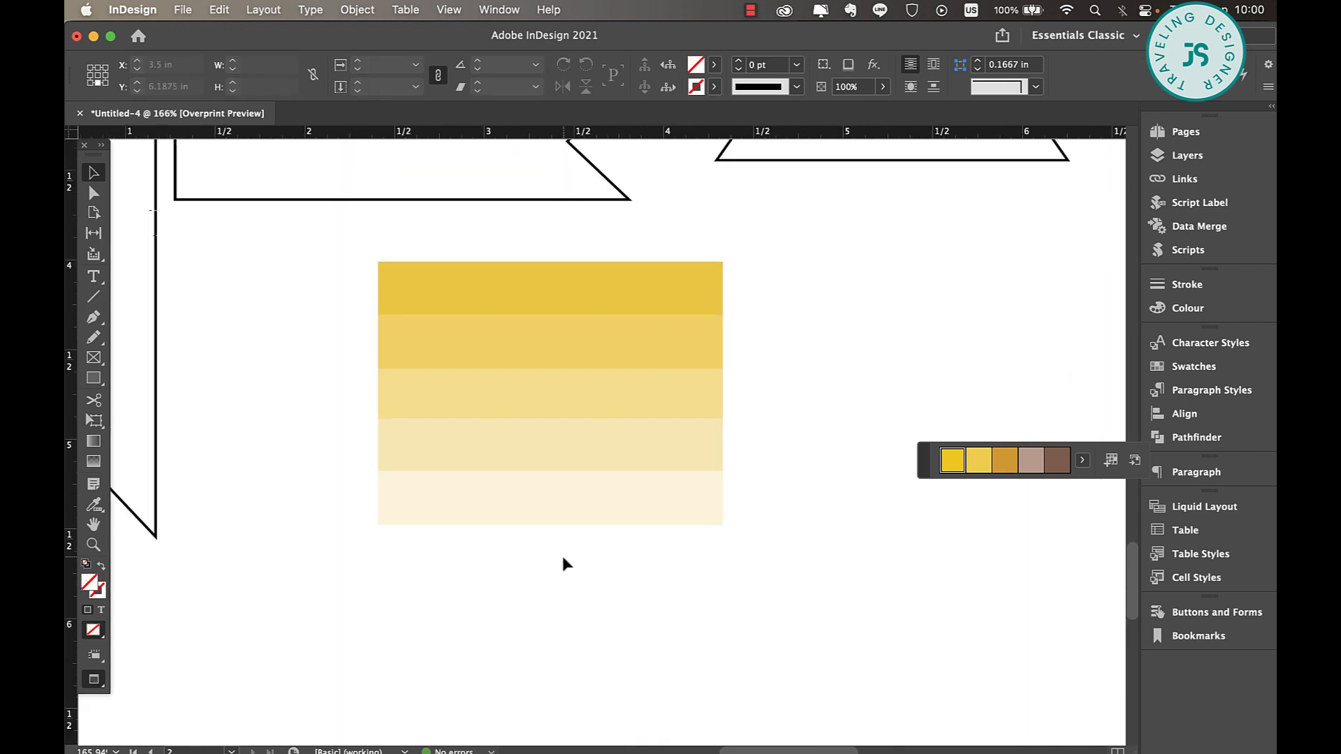
scroll(563, 557, "down", 1)
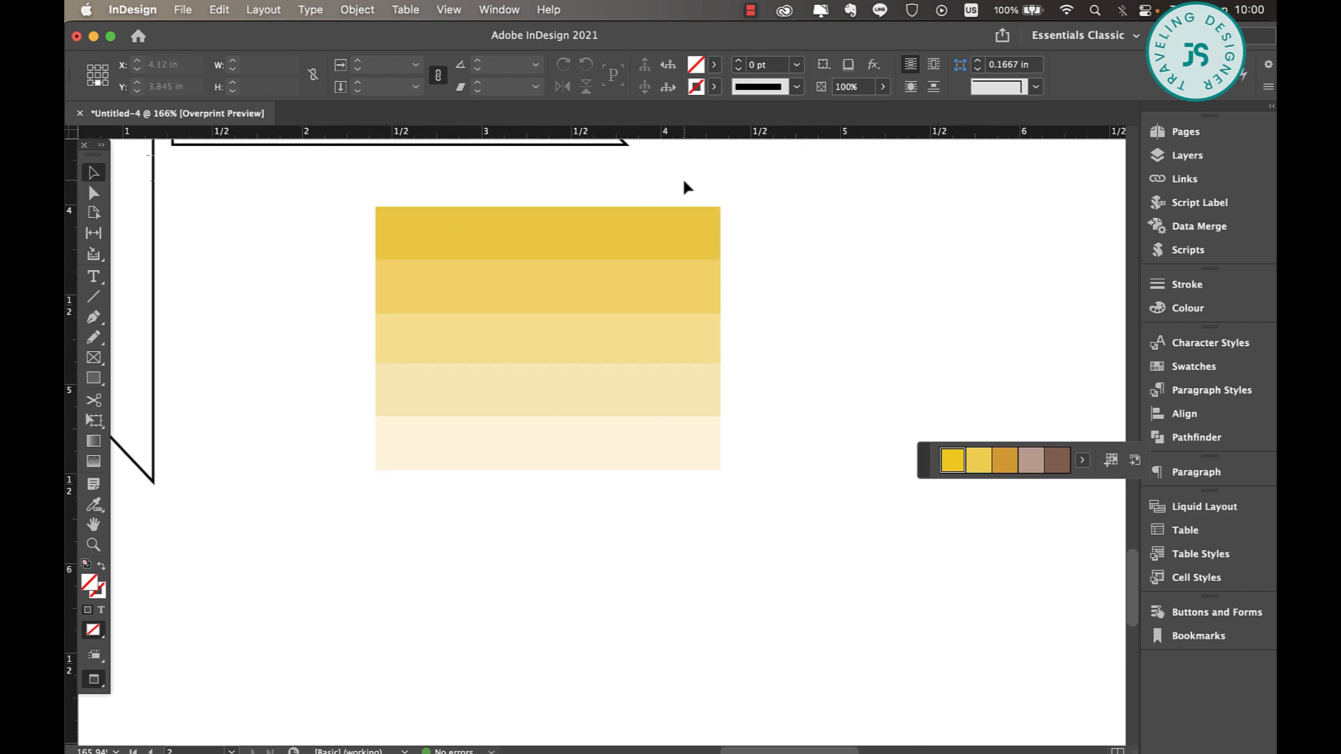
left_click_drag(684, 182, 494, 469)
scroll(727, 471, "right", 5)
scroll(726, 471, "up", 3)
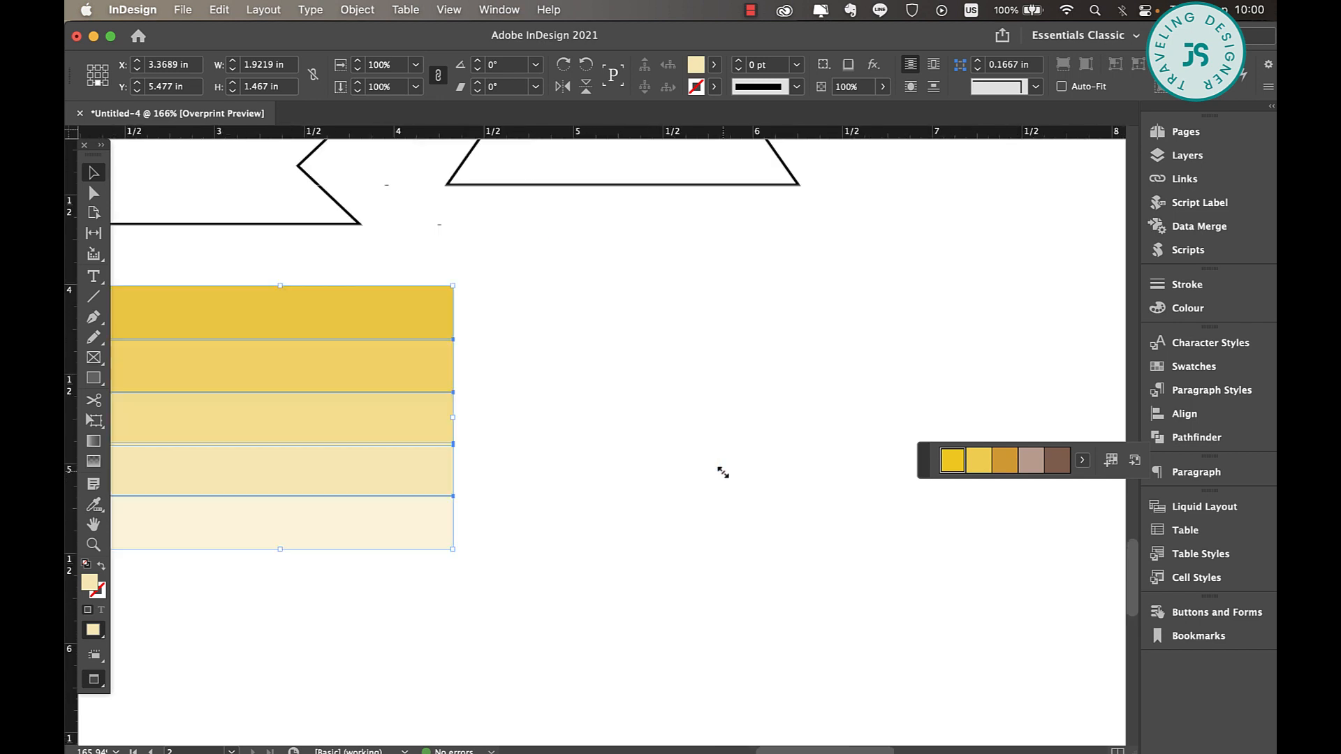
scroll(726, 475, "down", 3)
scroll(726, 475, "left", 3)
left_click(643, 392)
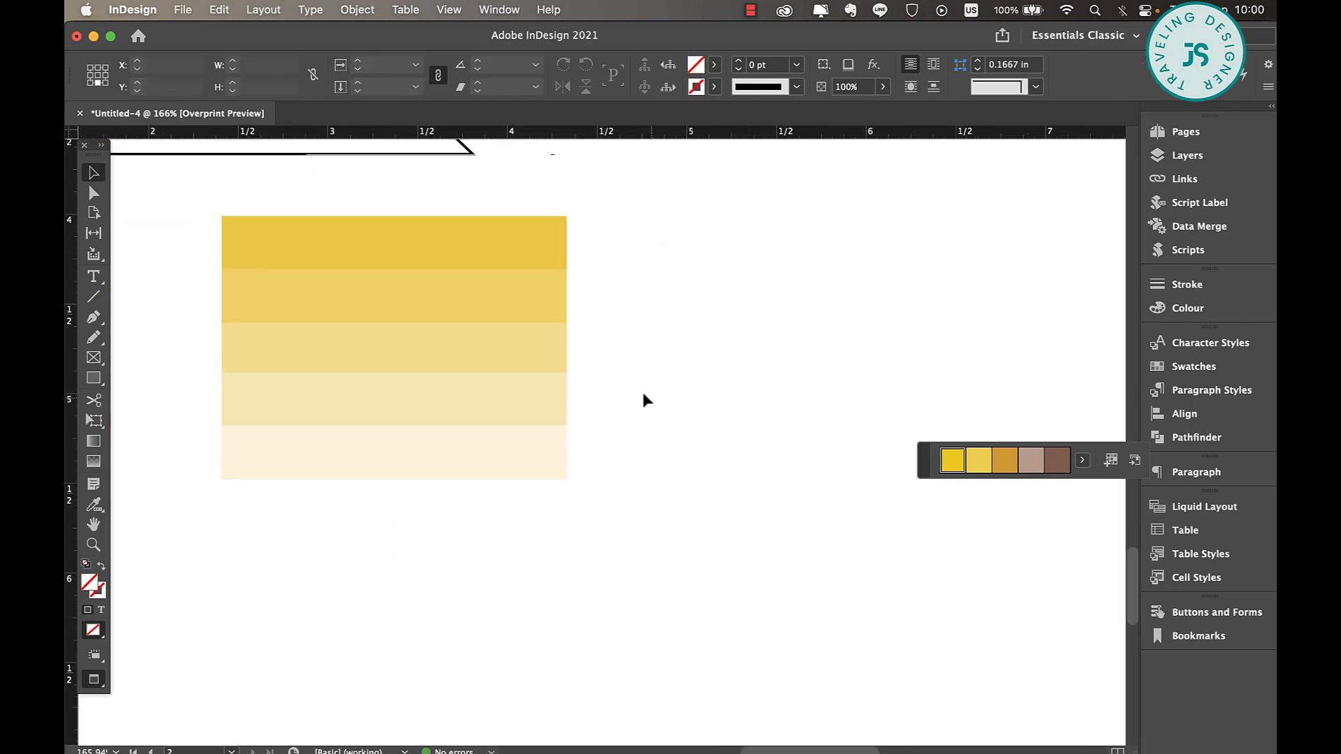
Nudge the lowest two rectangles slightly down to even out the visible bar heights, and deselect them
left_click_drag(626, 384, 502, 467)
left_click(669, 342)
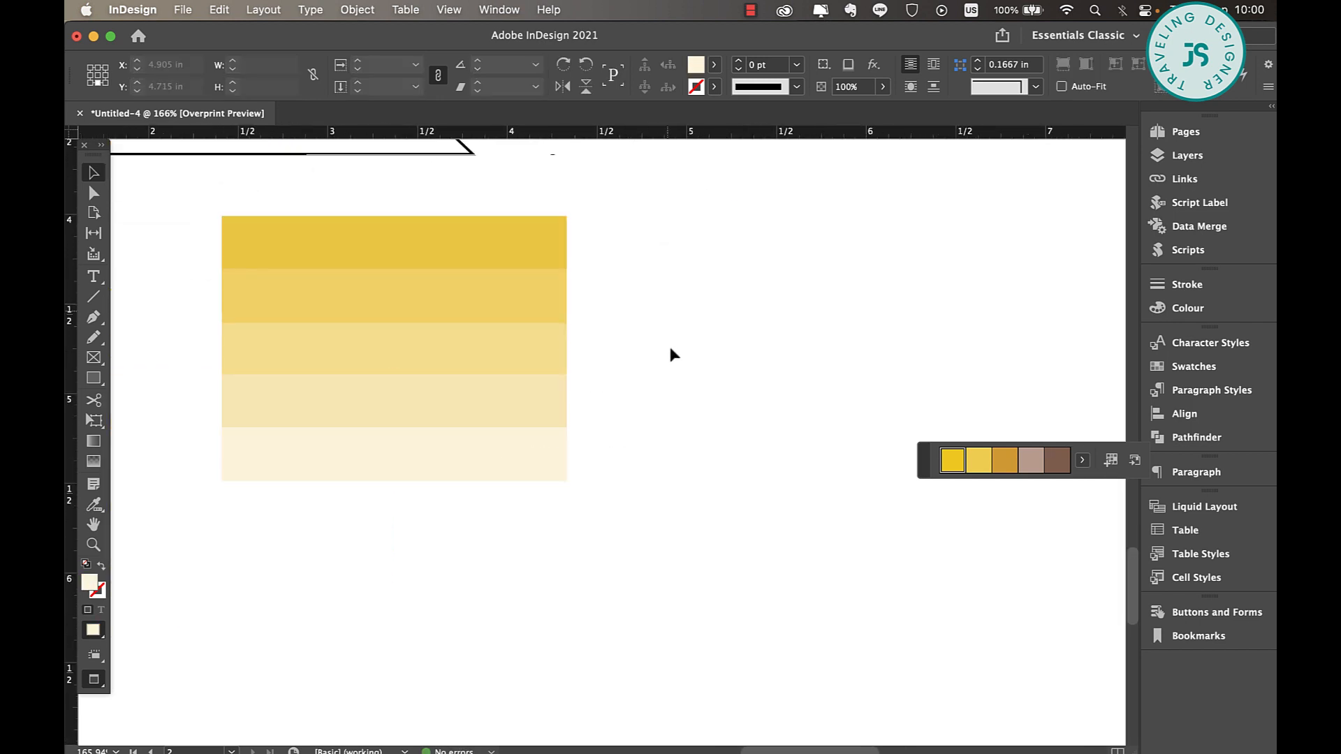
Duplicate all five yellow tinted rectangles about 2.45 in to the right, level with the original stack
left_click_drag(637, 215, 395, 581)
scroll(244, 292, "right", 5)
scroll(245, 292, "up", 2)
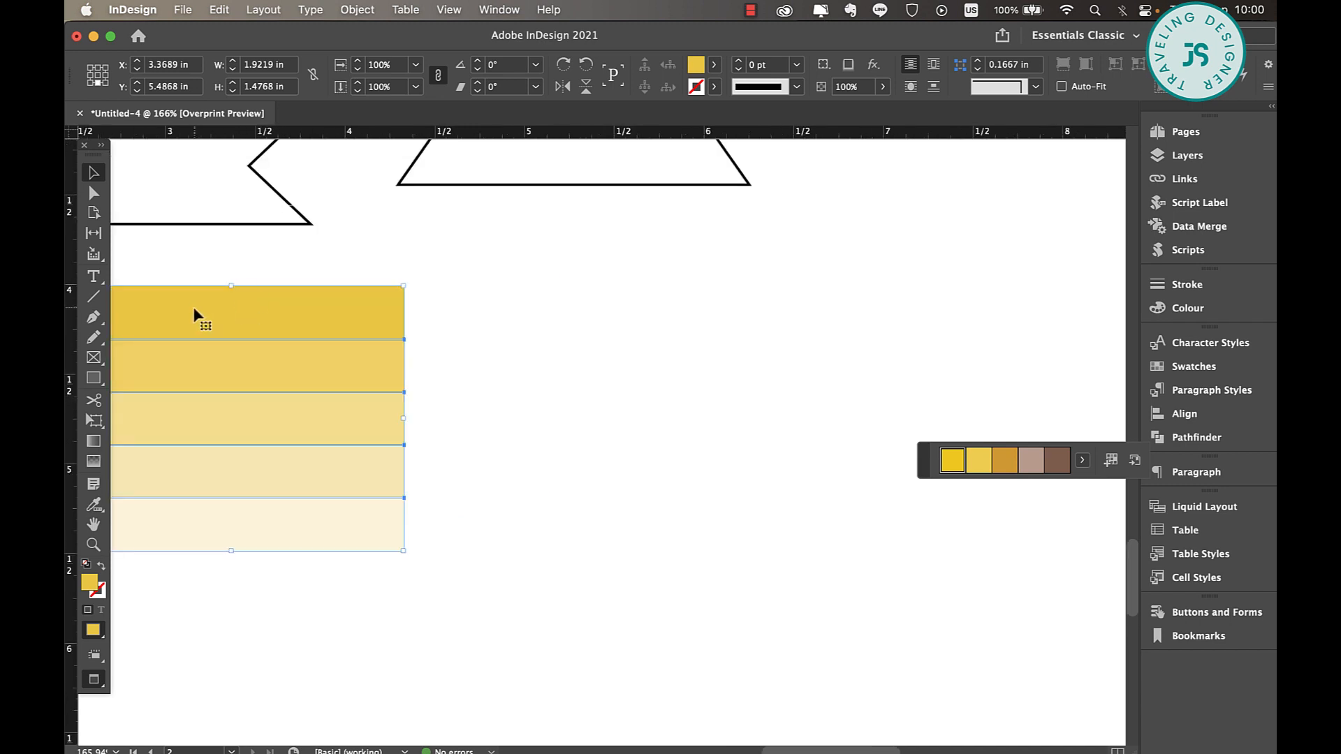
left_click_drag(195, 309, 635, 313)
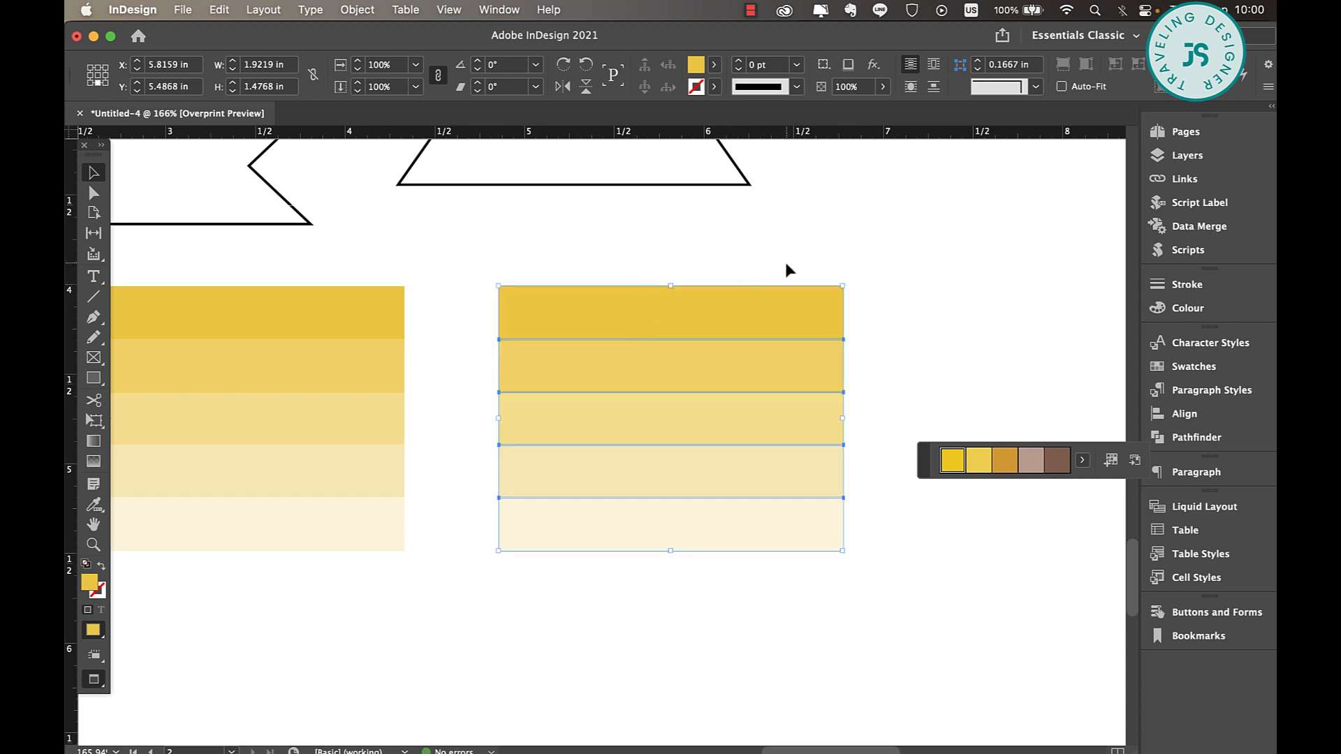
Fill the duplicated stack with the brown C=34 M=50 Y=54 K=33 swatch from Colourful_Theme and deselect it
left_click(714, 64)
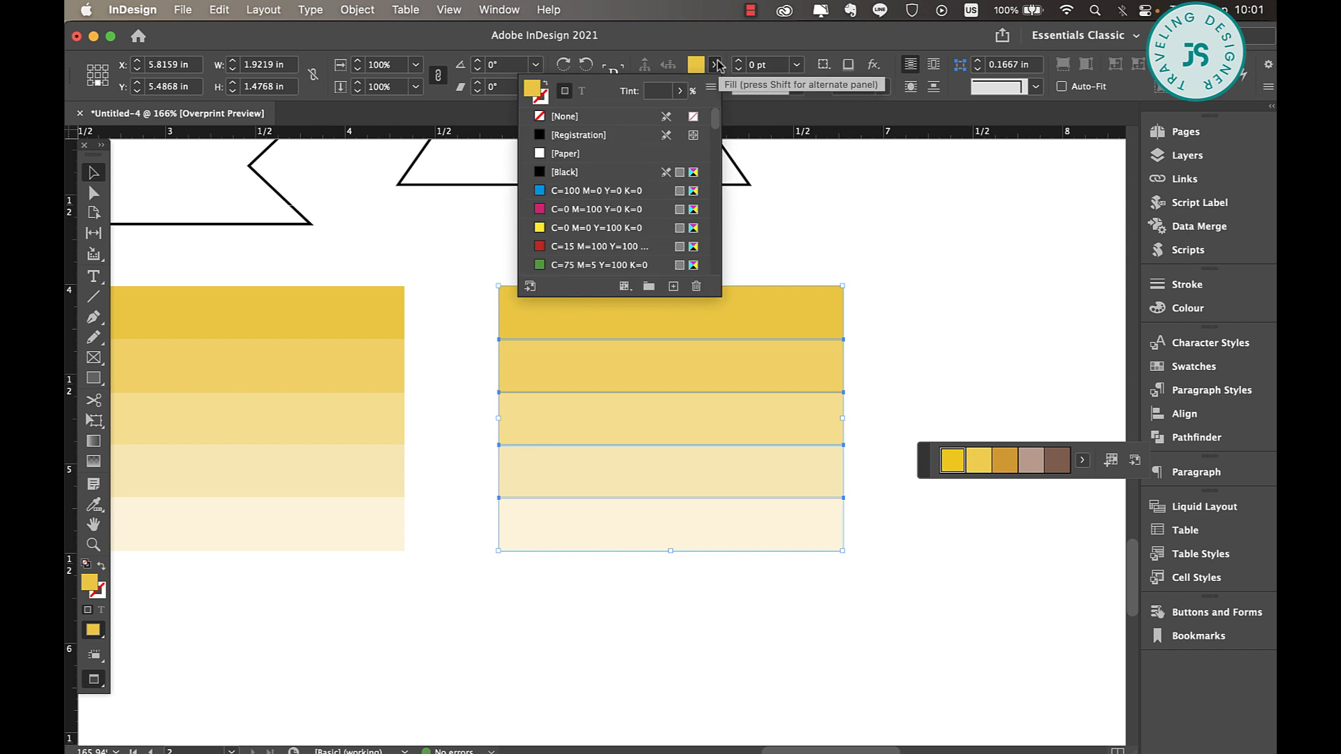
scroll(615, 251, "down", 10)
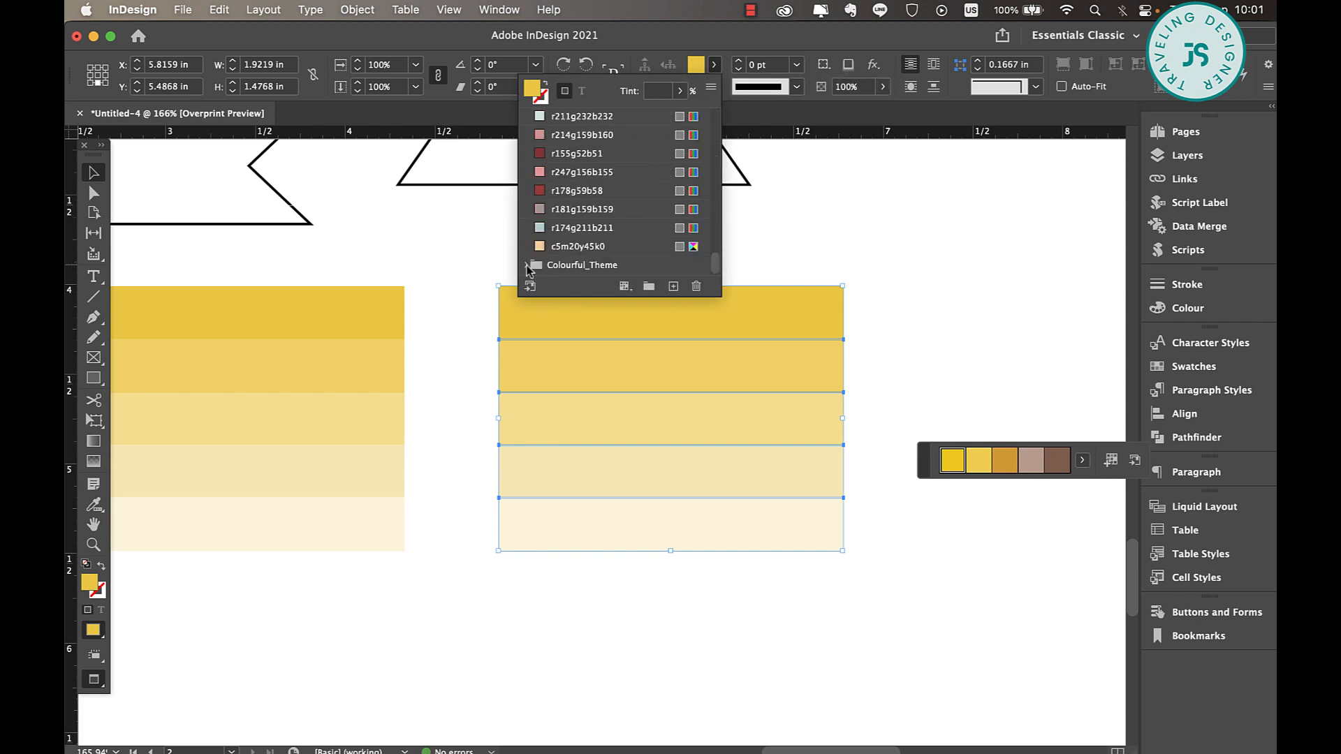
left_click(601, 265)
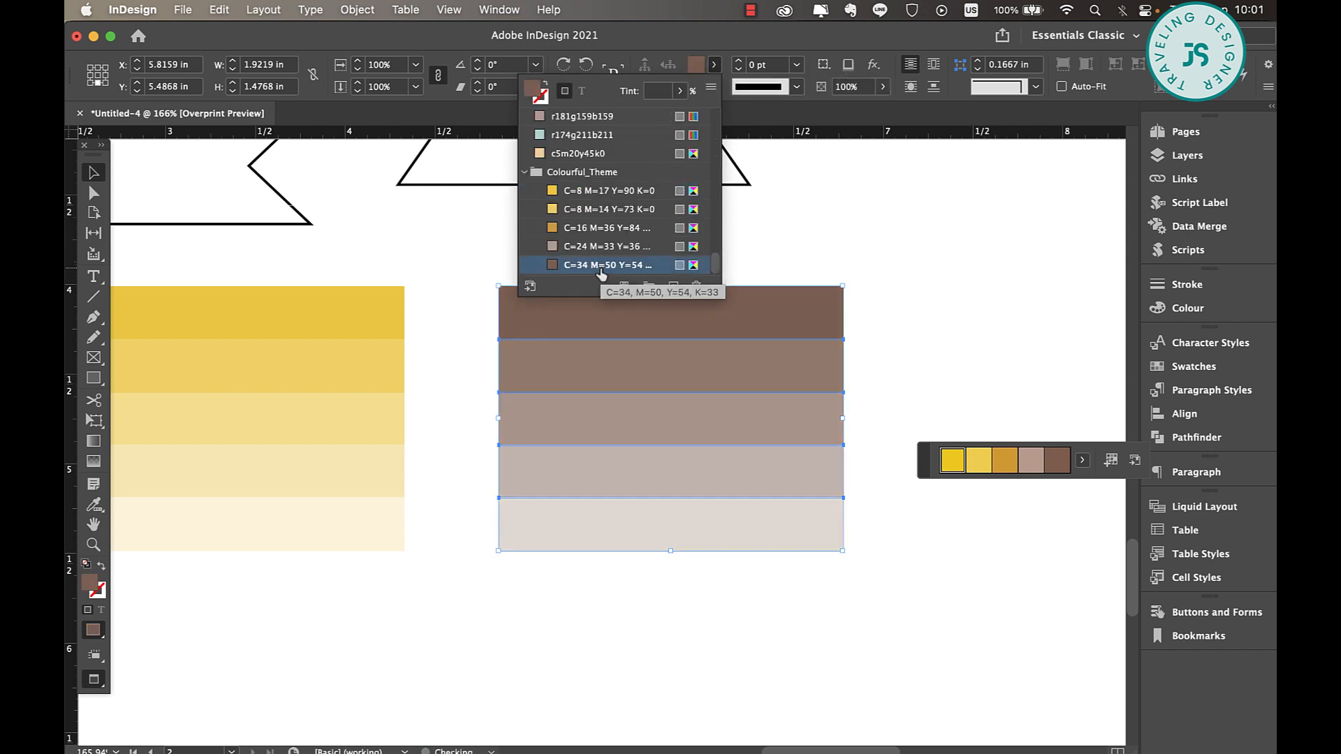
left_click(808, 600)
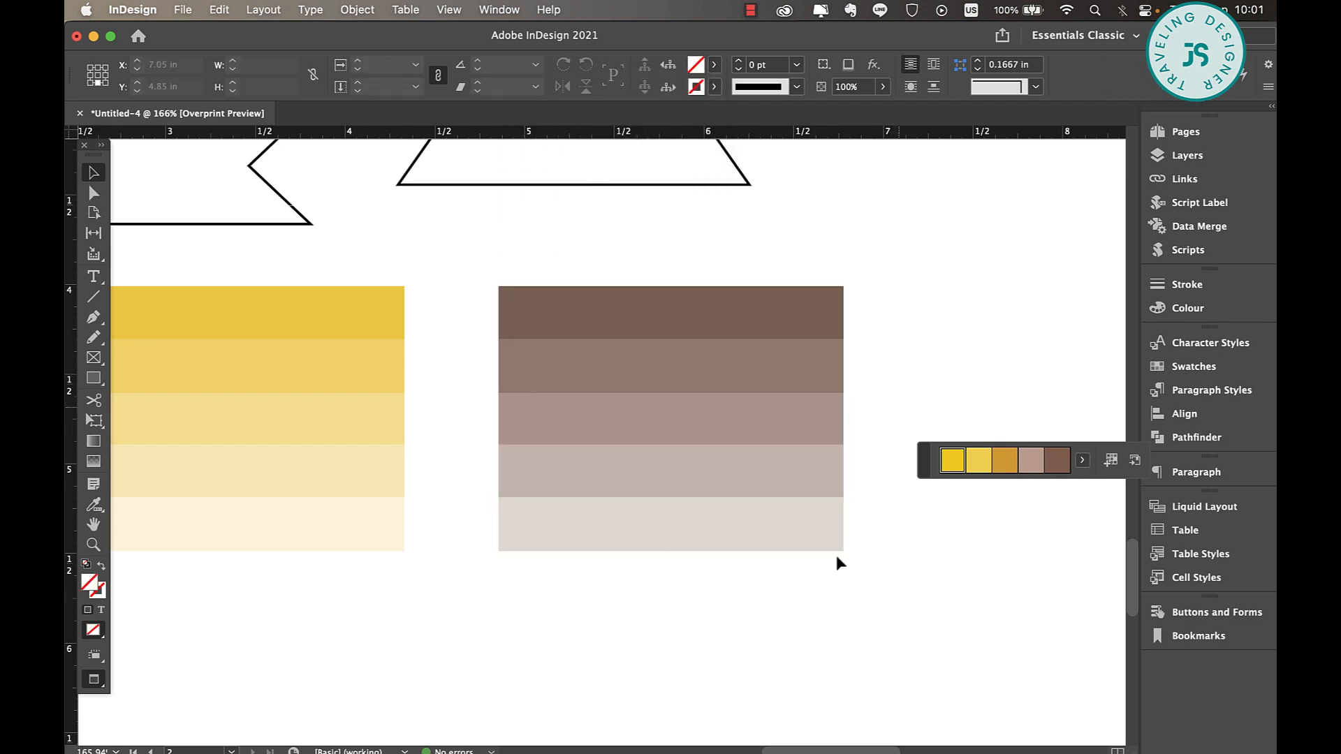
Examine the finished gnome sticker sheet on page 1 for how basic shapes, tints, icons and text are combined
scroll(899, 403, "down", 8)
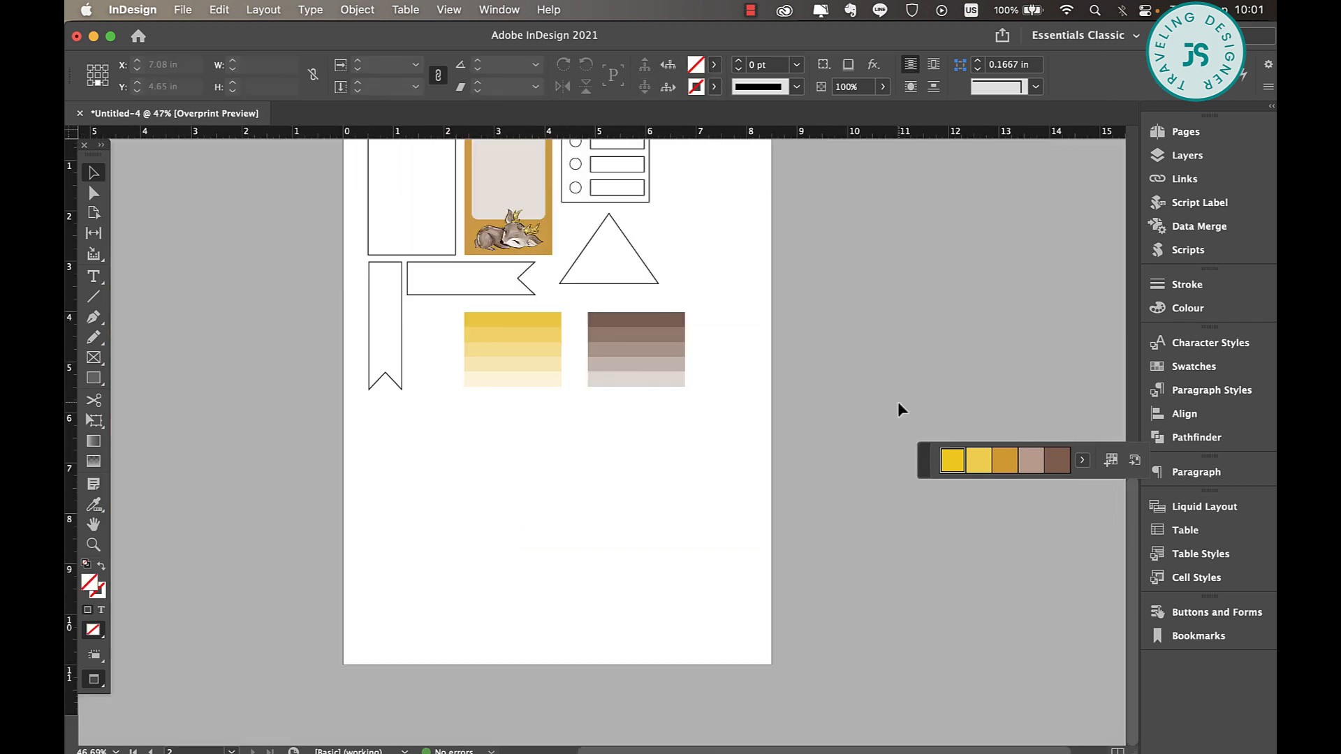
scroll(634, 258, "down", 3)
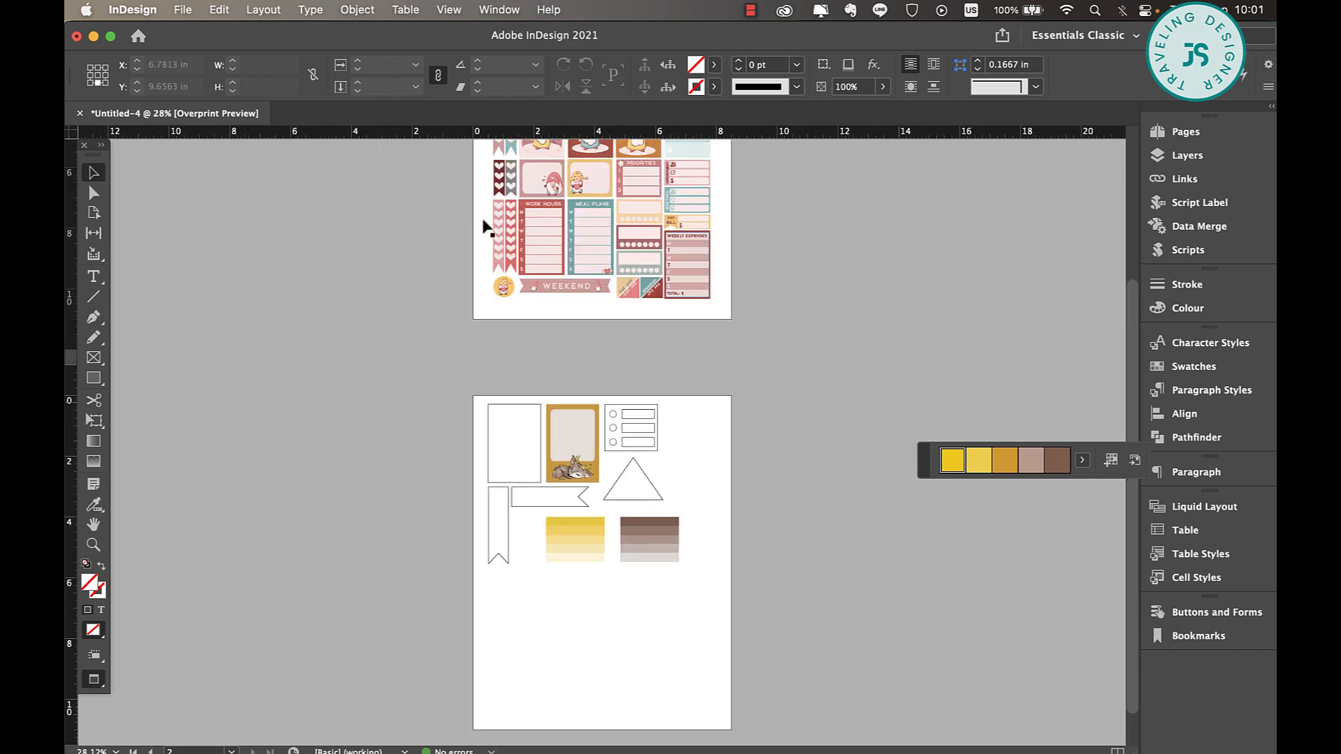
scroll(624, 246, "up", 2)
scroll(624, 246, "up", 5)
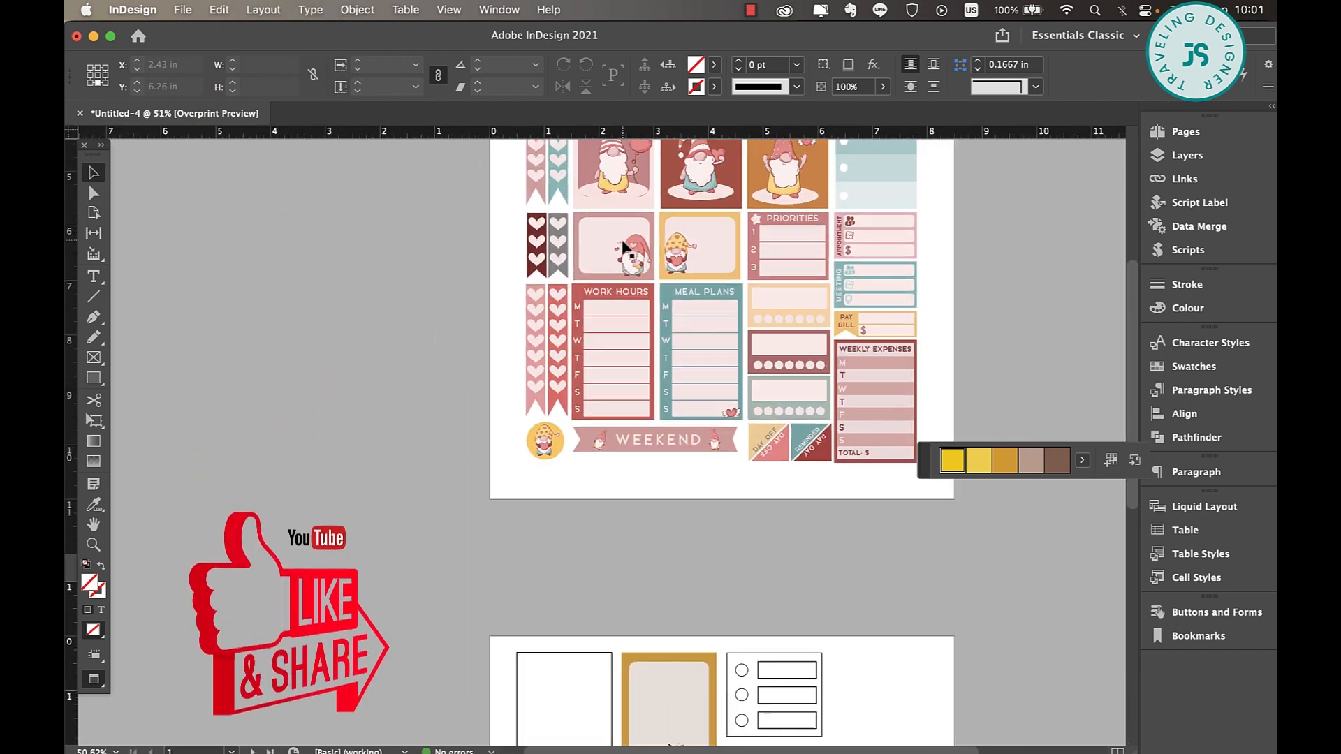
scroll(784, 436, "down", 1)
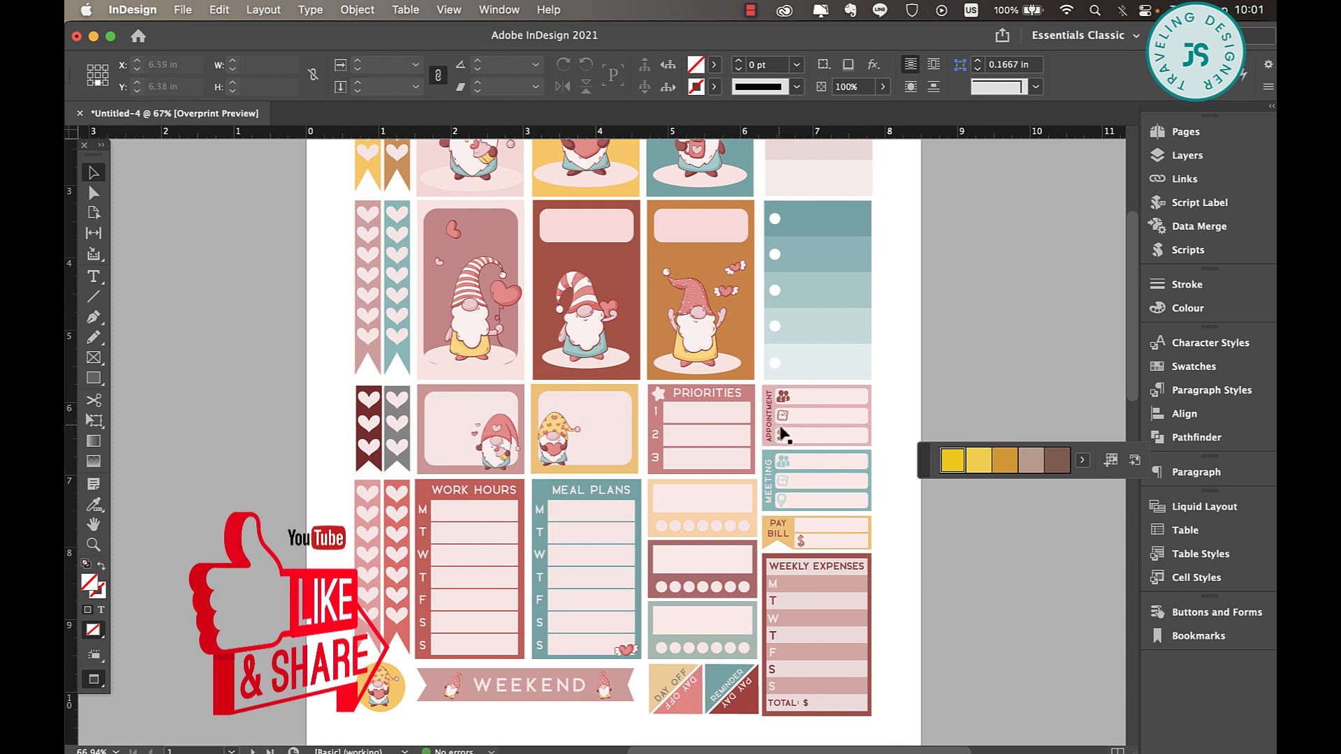
scroll(794, 392, "up", 3)
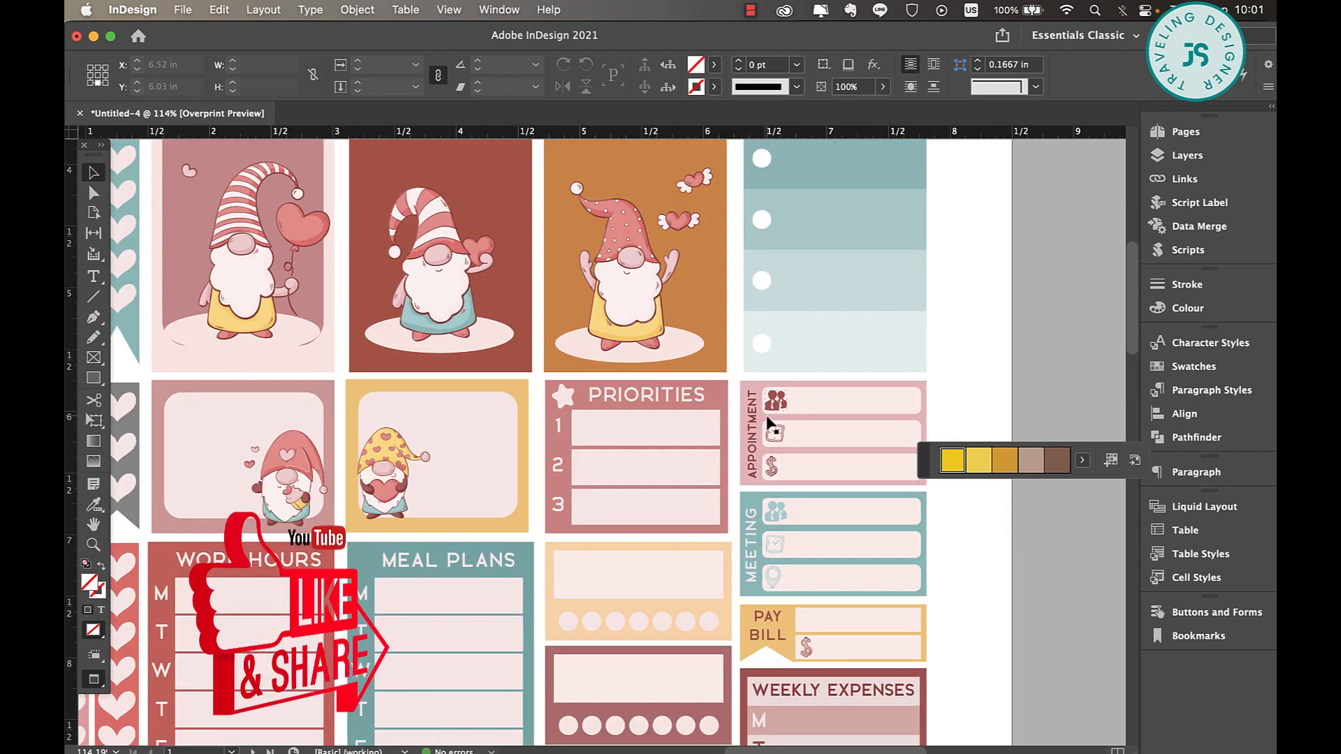
scroll(789, 559, "down", 1)
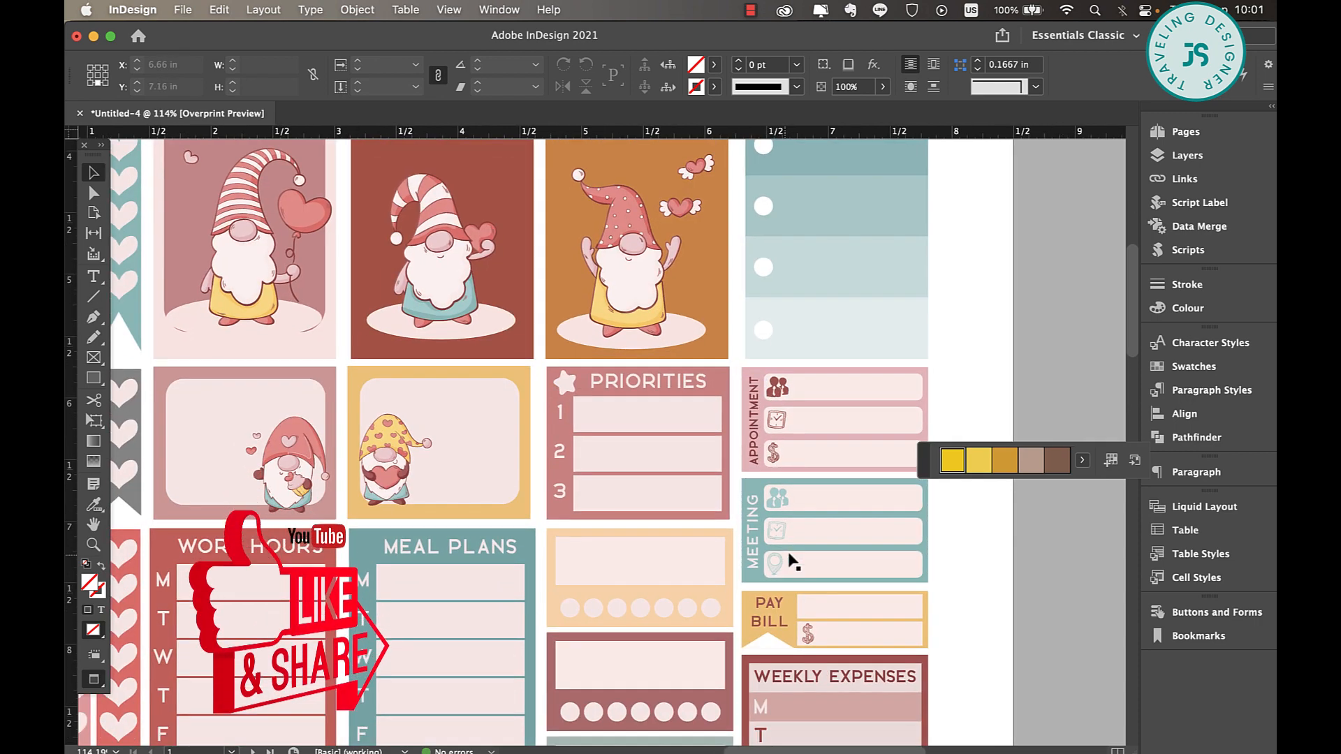
scroll(791, 558, "down", 10)
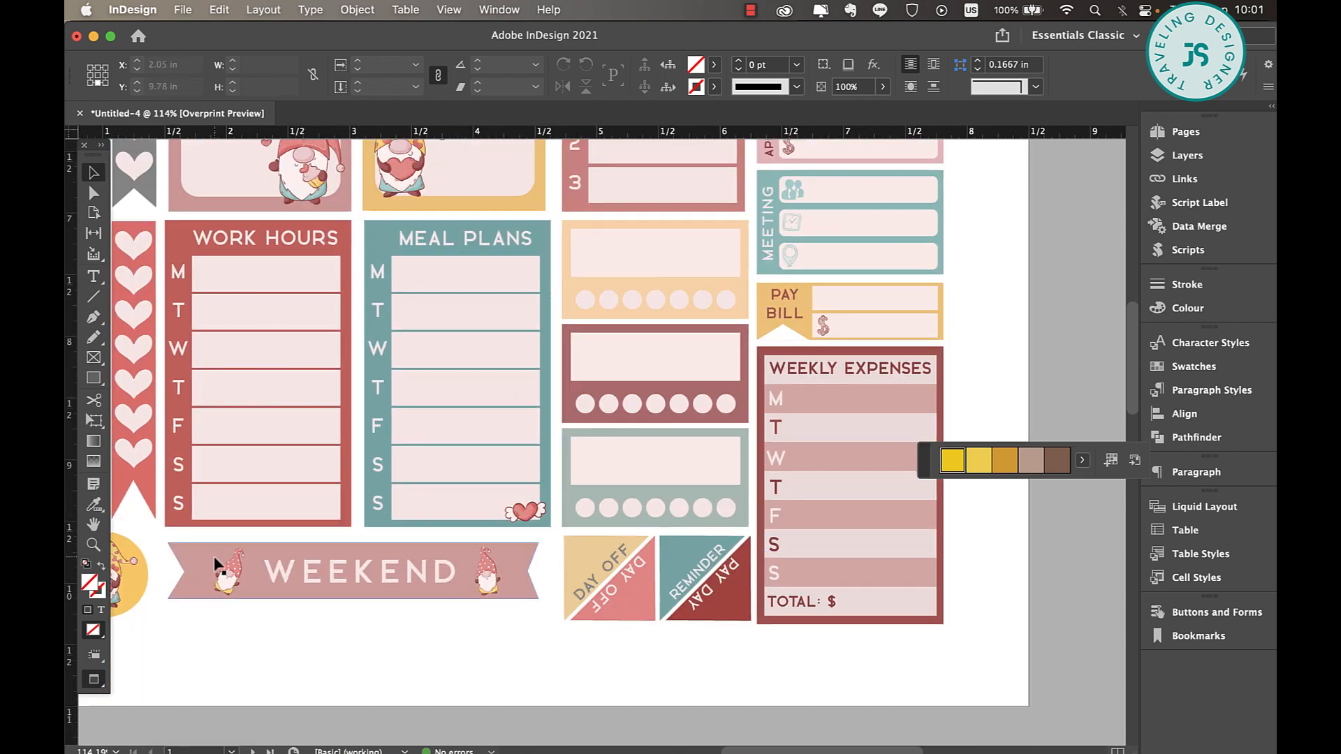
scroll(873, 542, "up", 8)
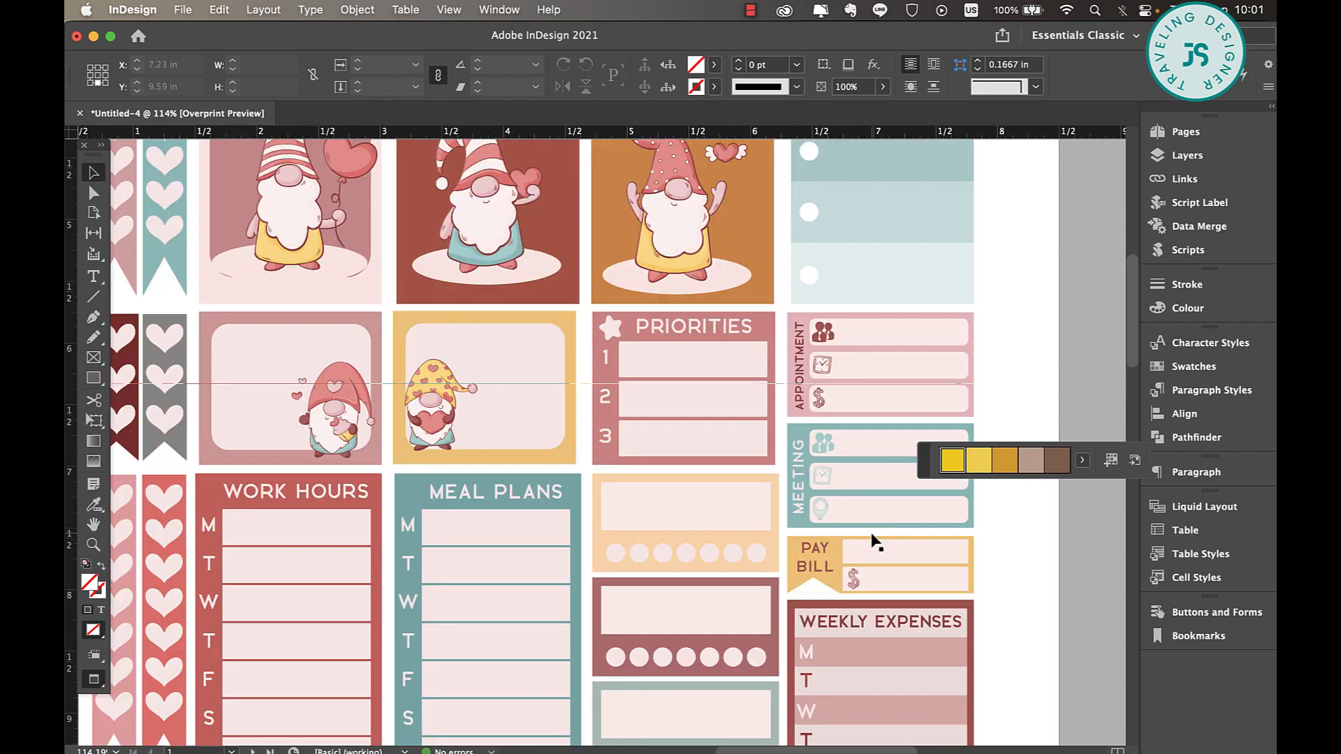
scroll(874, 542, "up", 6)
scroll(874, 541, "left", 4)
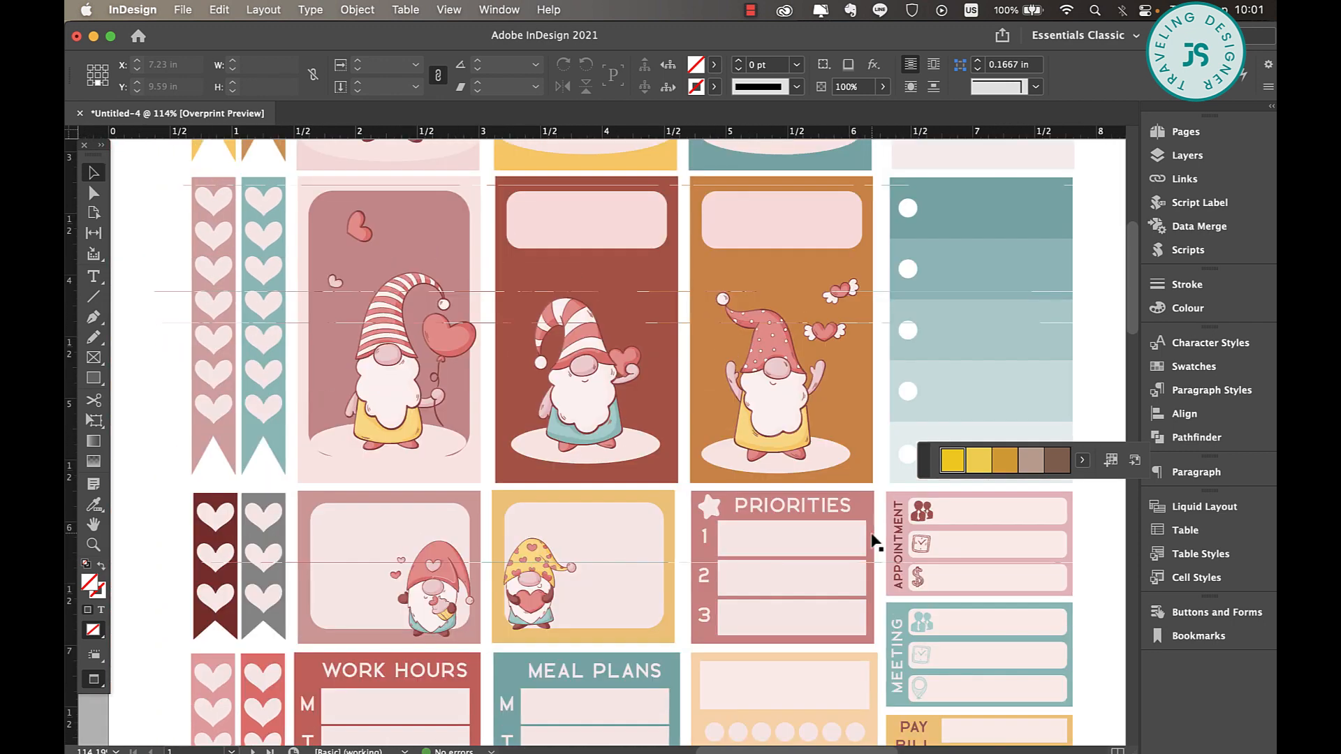
scroll(886, 336, "down", 4)
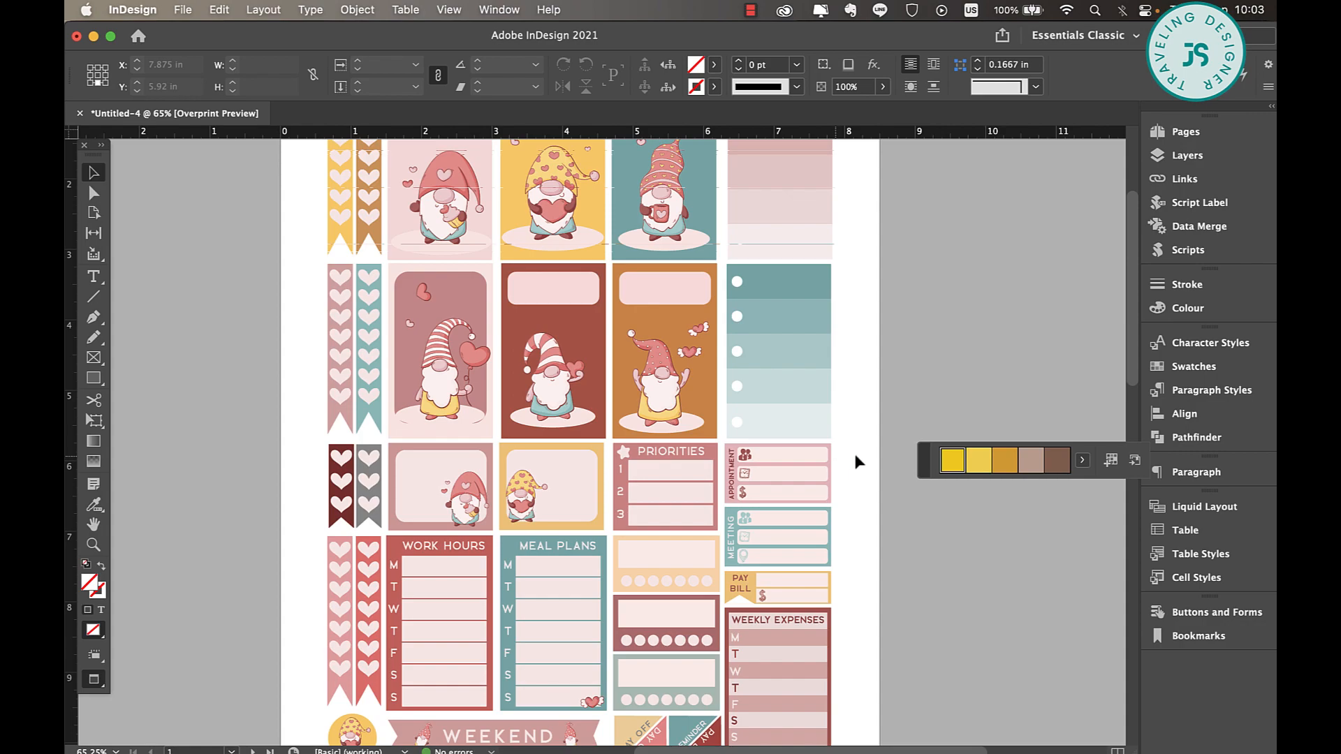
scroll(854, 451, "down", 5)
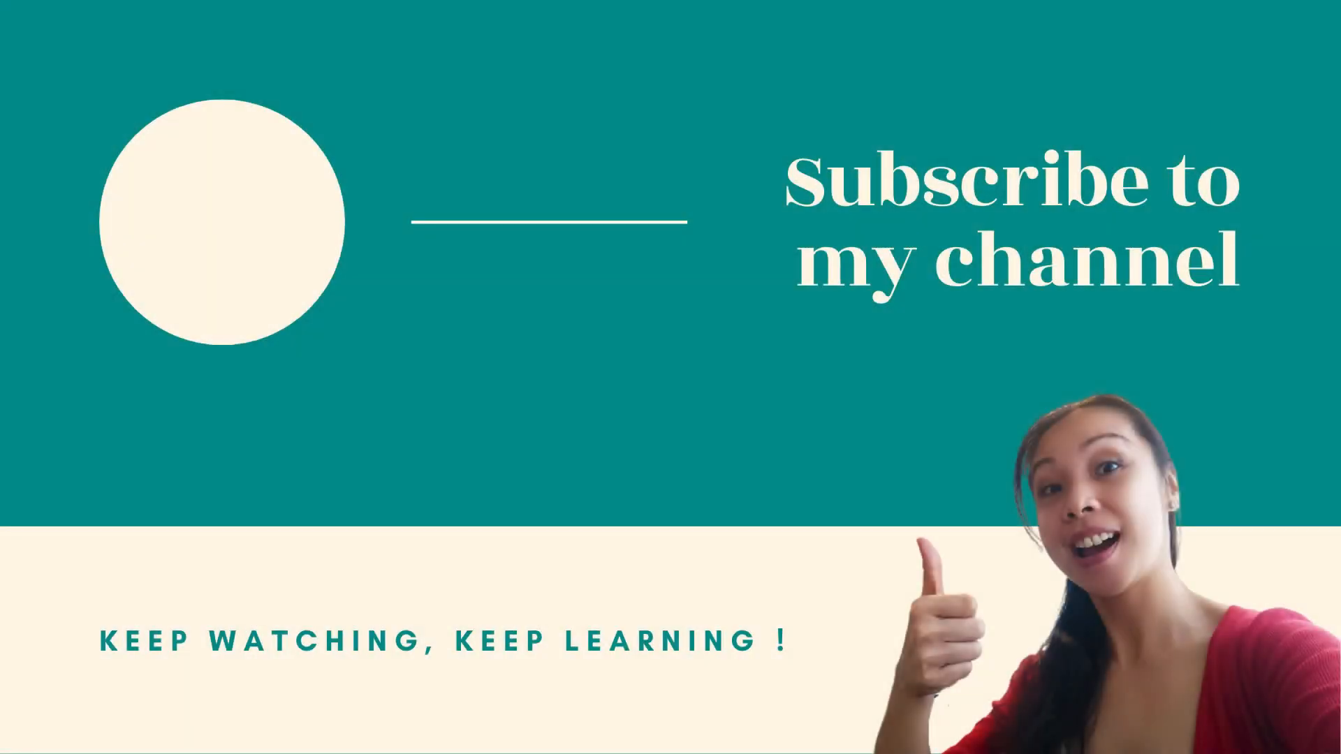